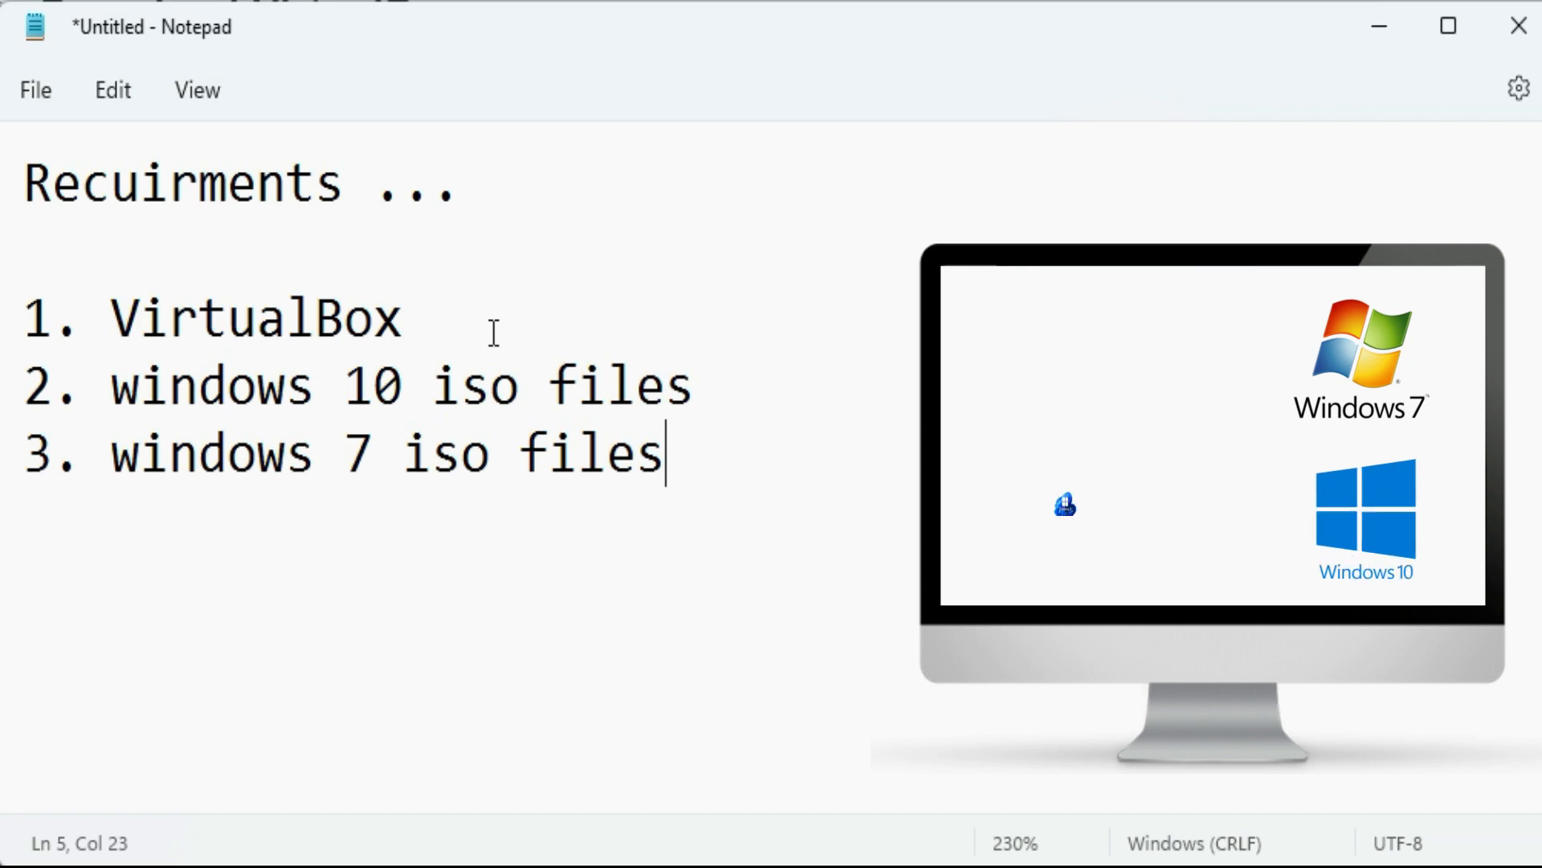
click(488, 313)
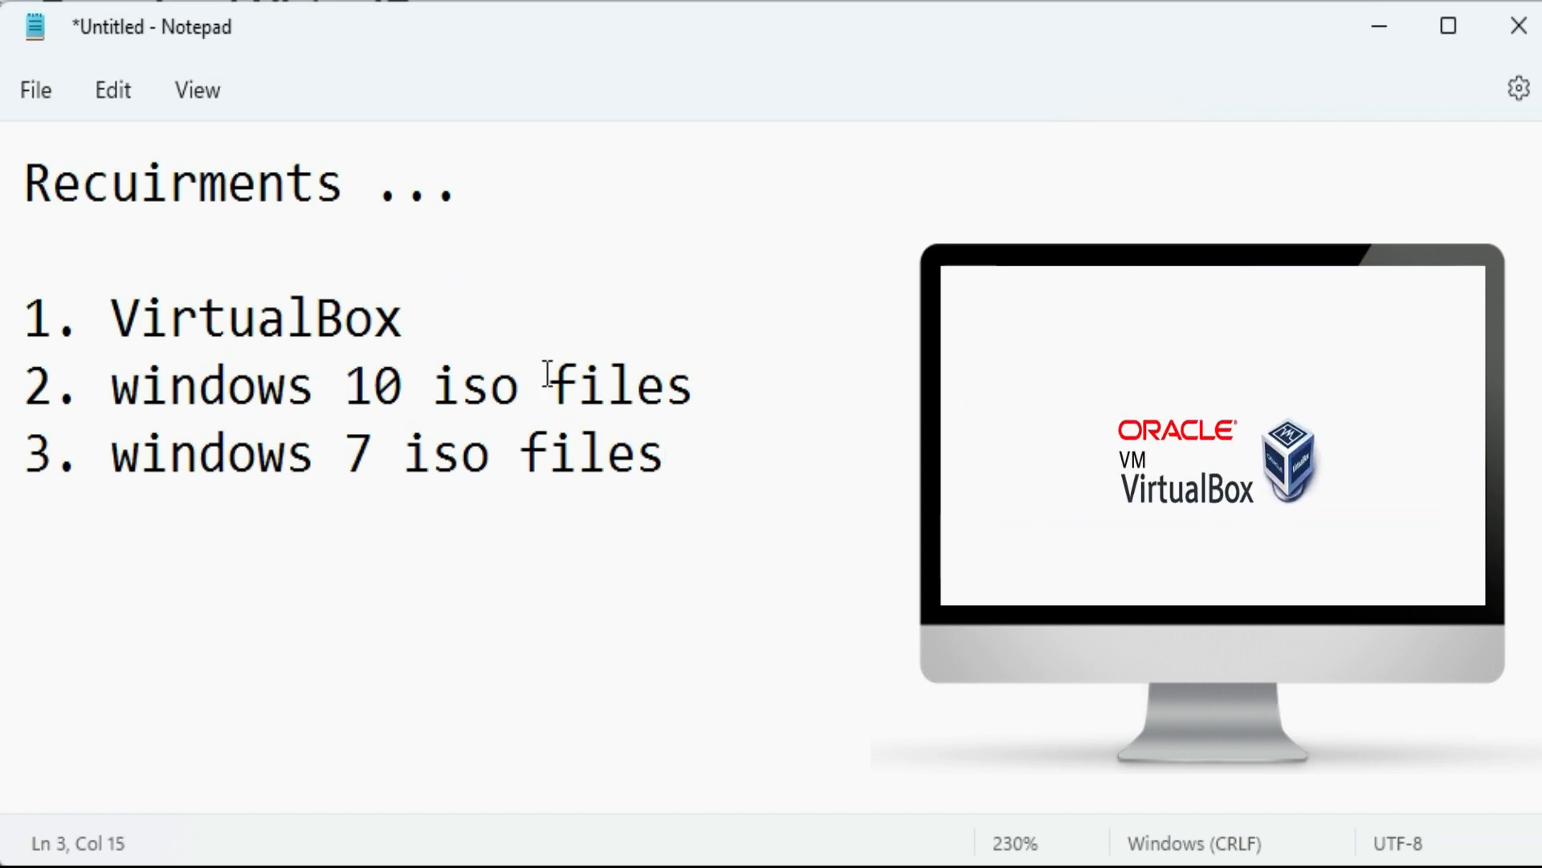
click(775, 393)
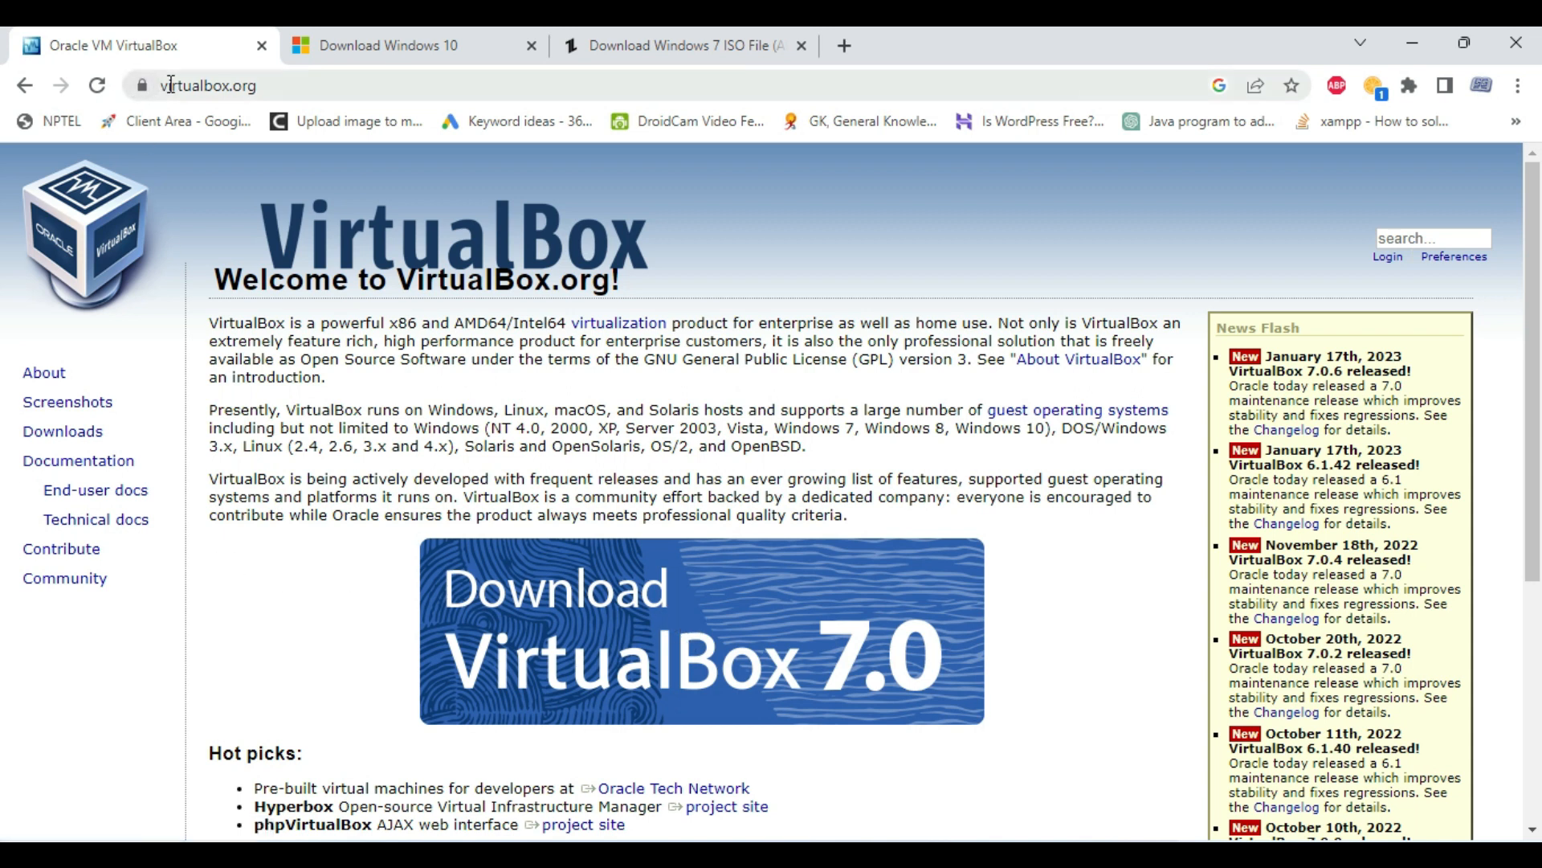
Open the Downloads page of virtualbox.org and download the VirtualBox 7.0.6 package for Windows hosts
click(283, 84)
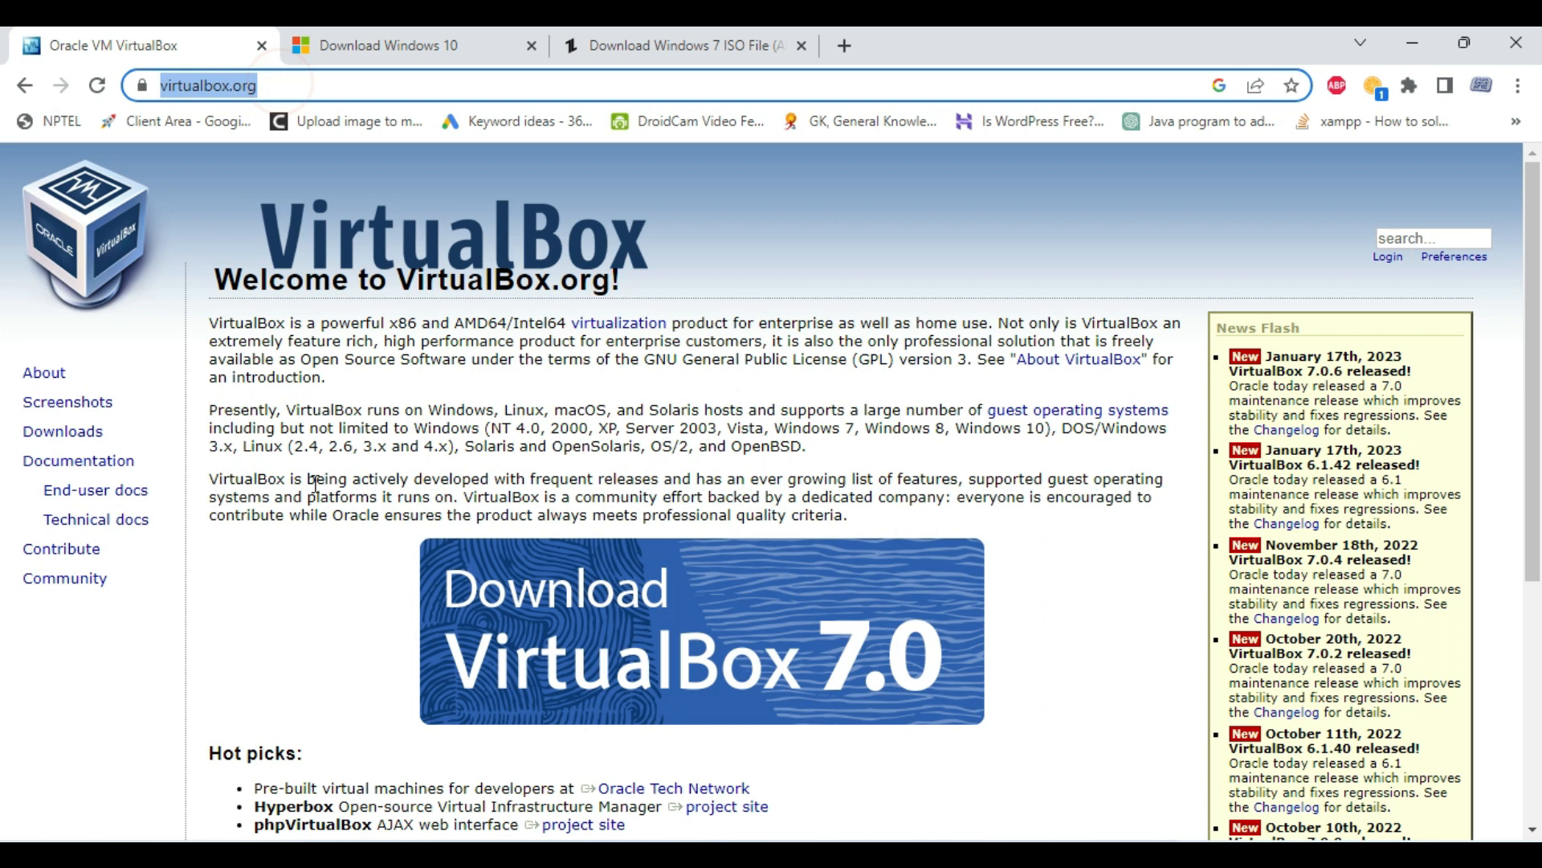
click(77, 434)
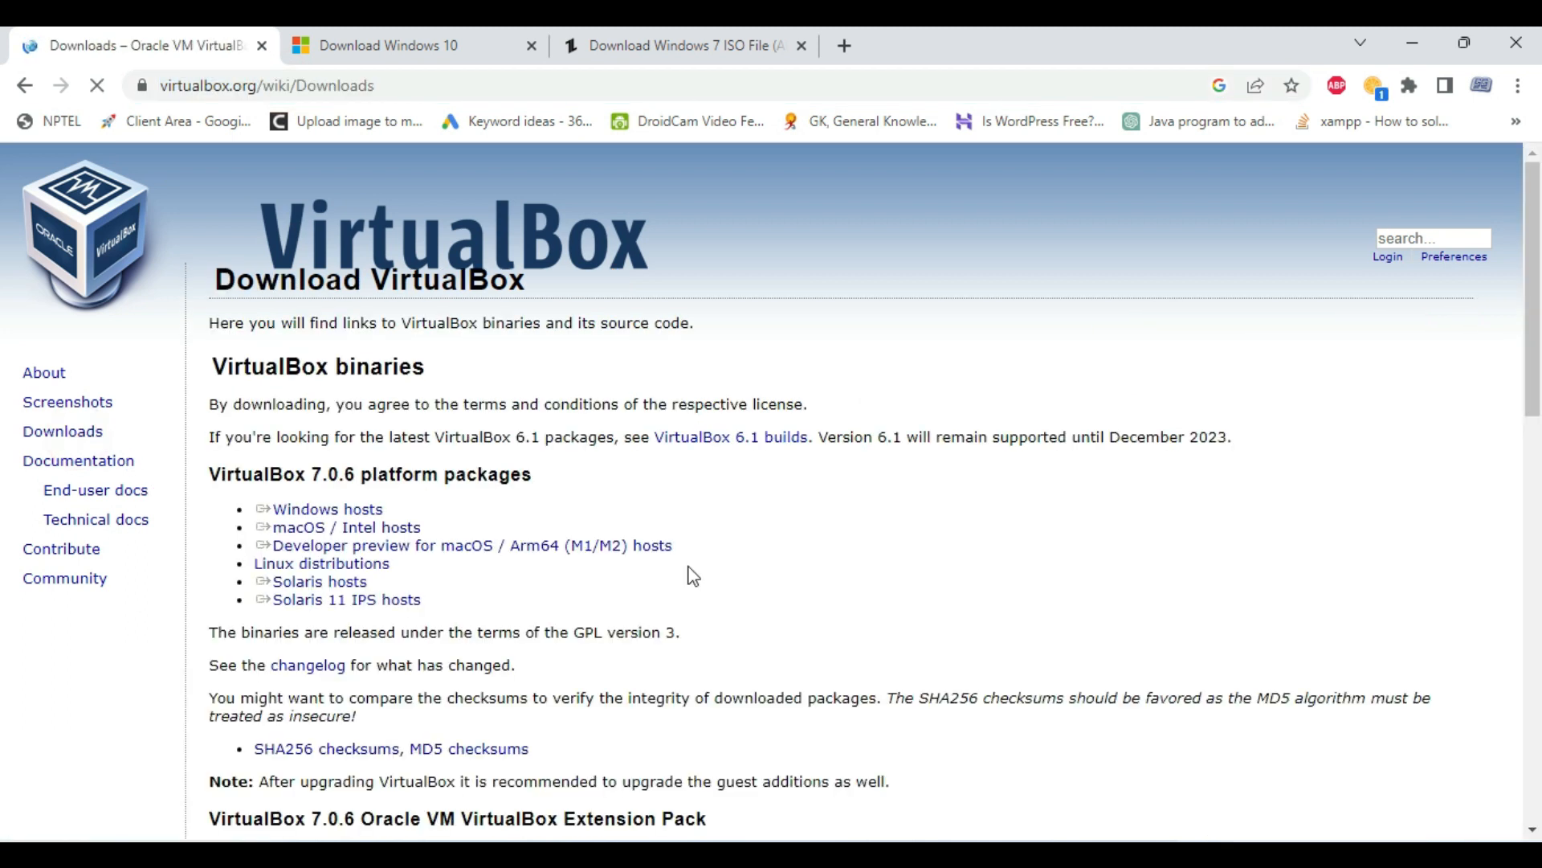
scroll(689, 575, down, 2)
click(314, 402)
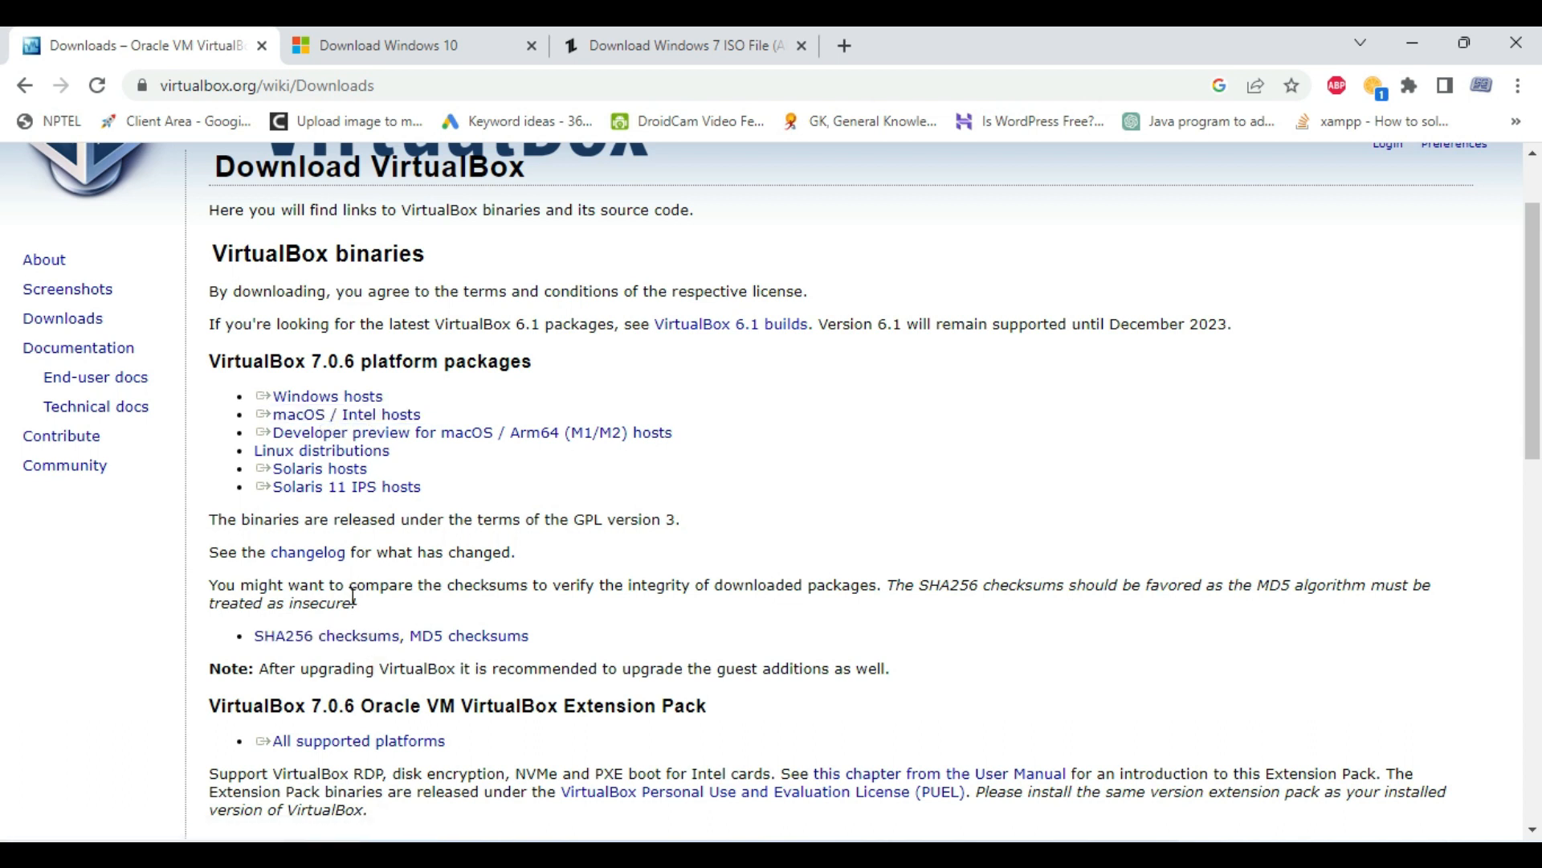
Download the VirtualBox 7.0.6 Oracle VM VirtualBox Extension Pack for all supported platforms
scroll(353, 595, down, 3)
double_click(224, 486)
click(315, 493)
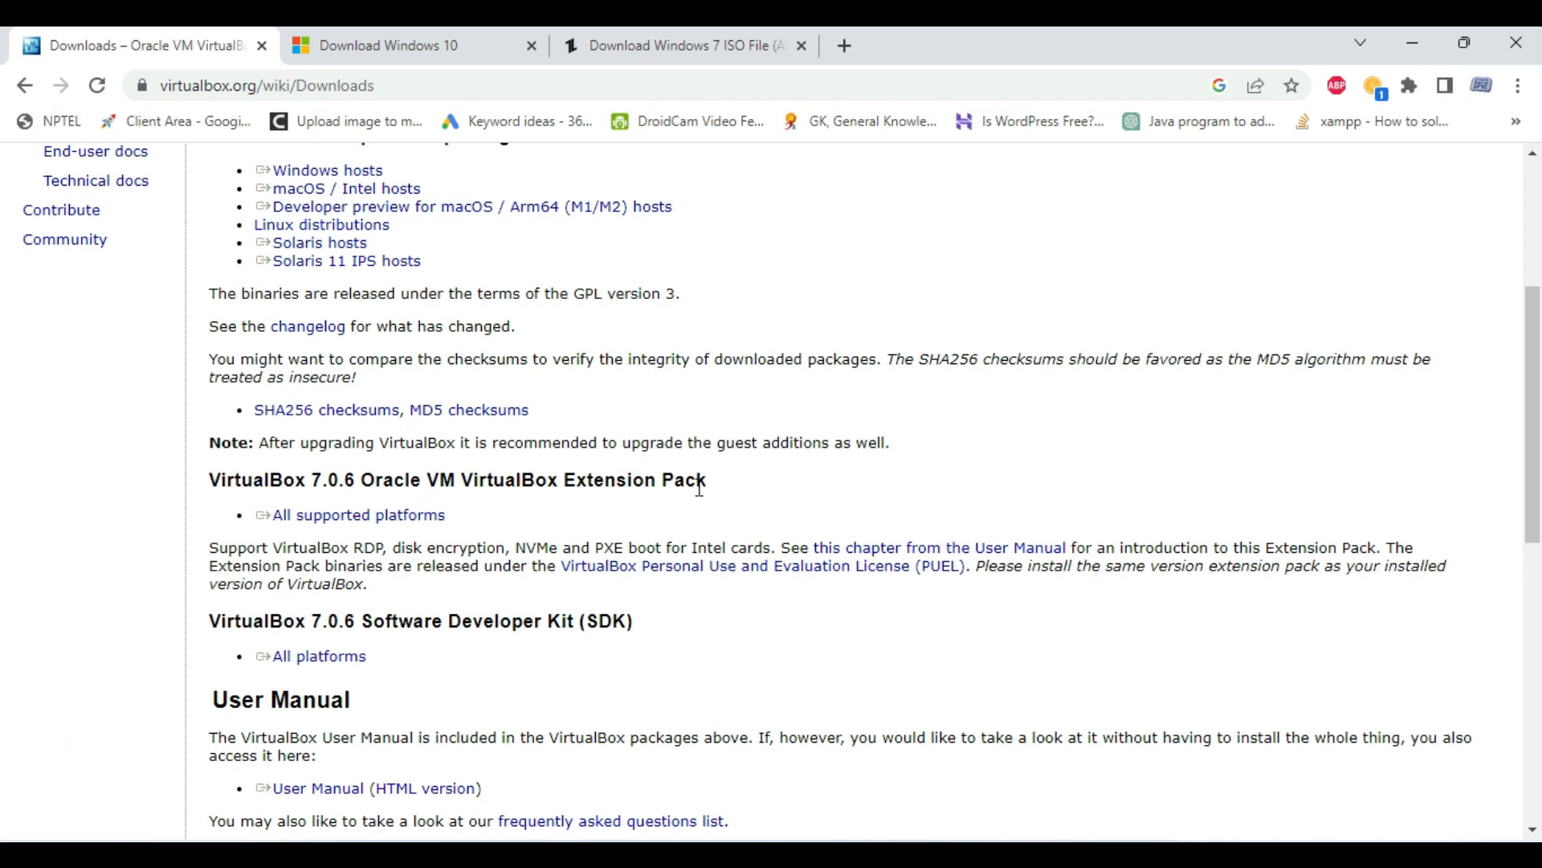
click(369, 522)
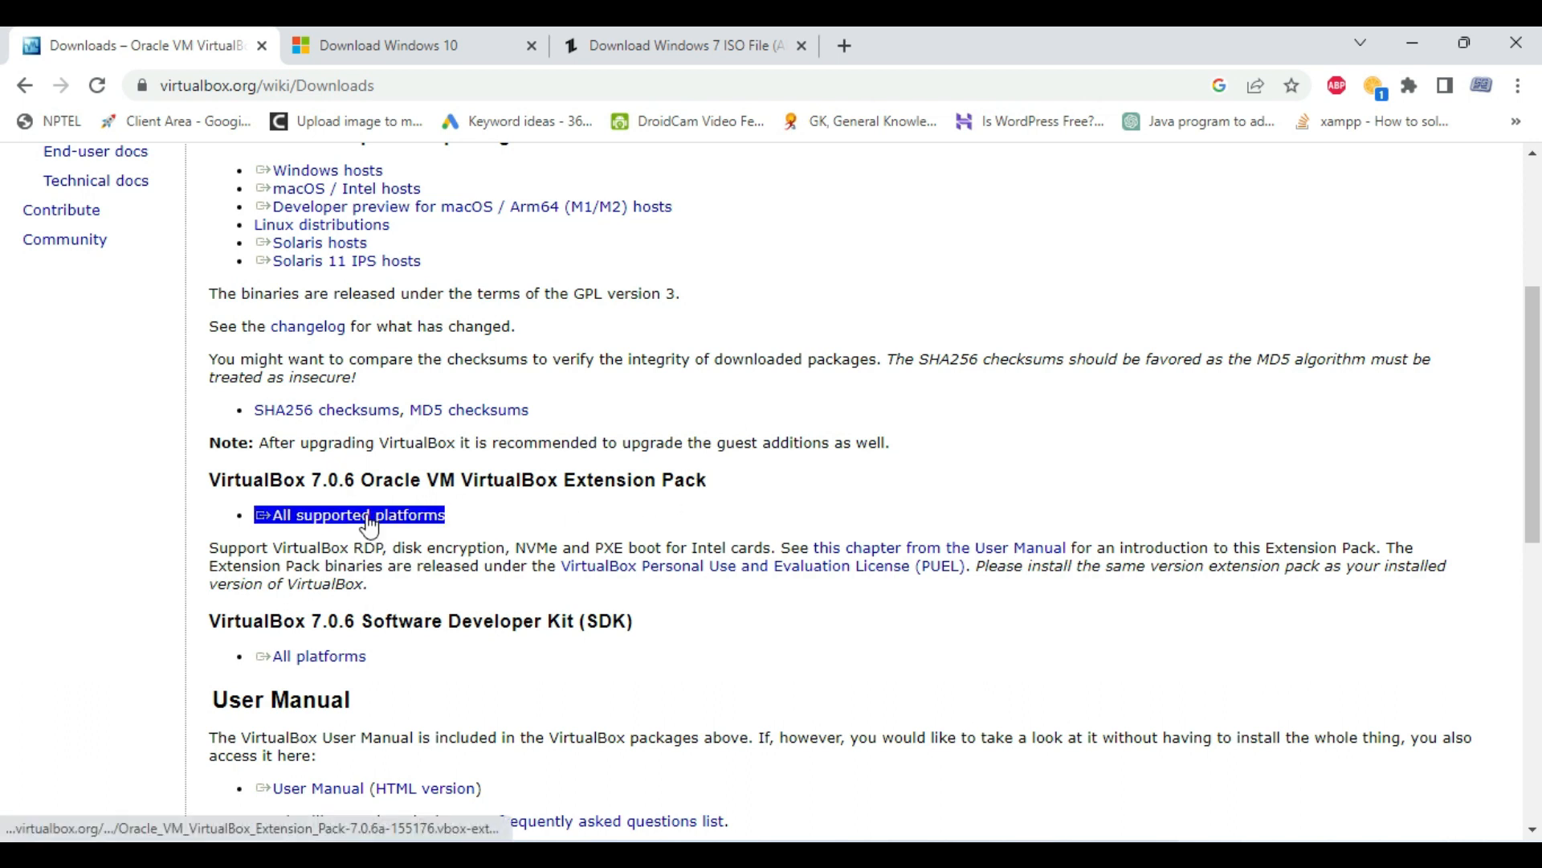
Switch to Microsoft's Download Windows 10 page and open the browser's developer tools for it
click(440, 40)
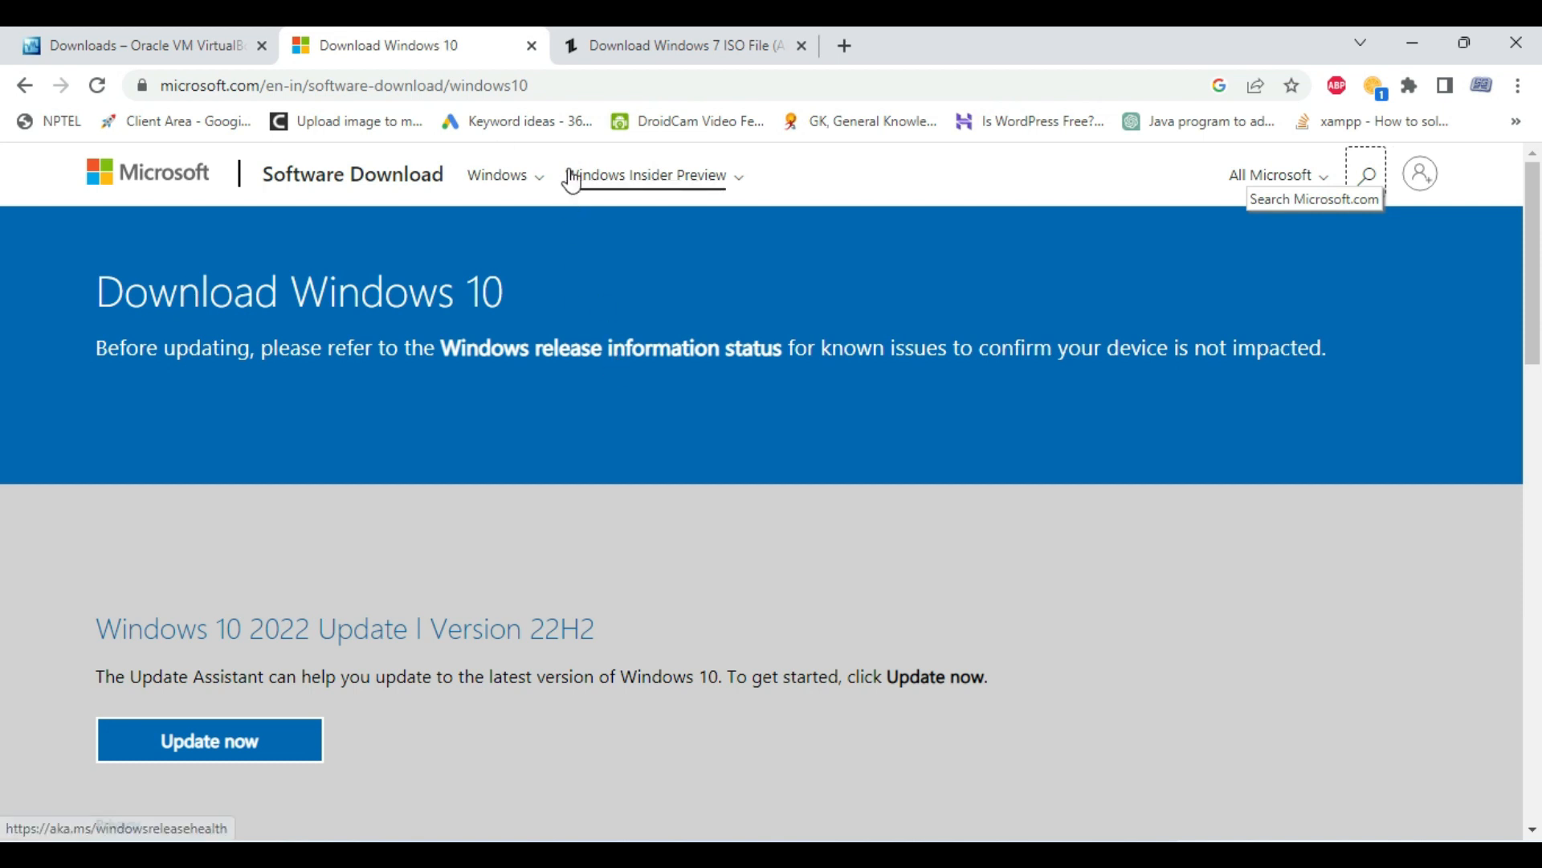
scroll(683, 442, down, 2)
scroll(678, 510, up, 3)
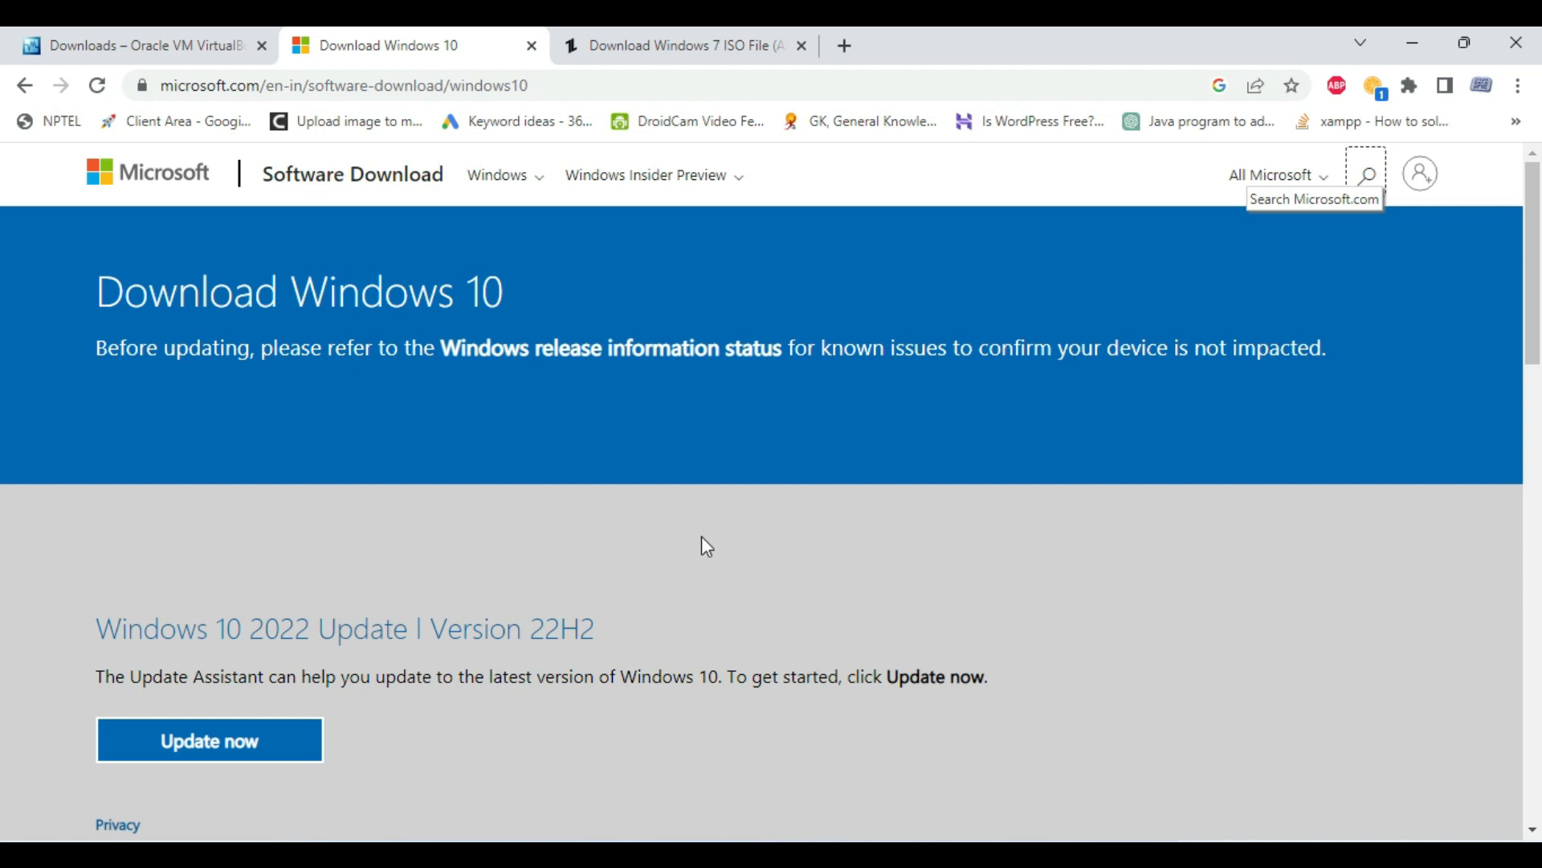
scroll(704, 576, down, 10)
scroll(499, 517, up, 7)
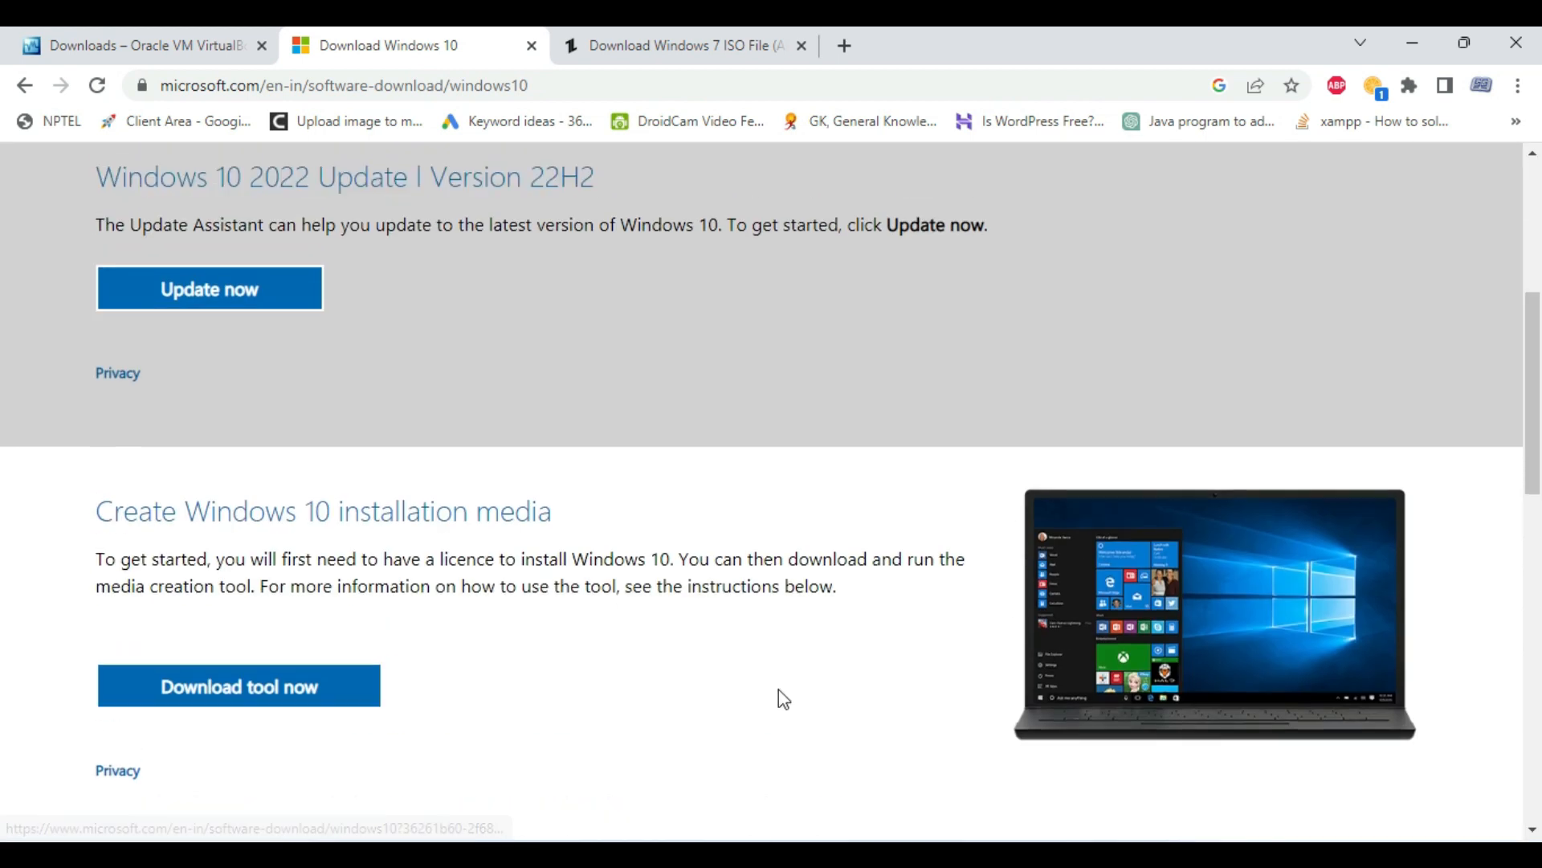
scroll(747, 659, up, 1)
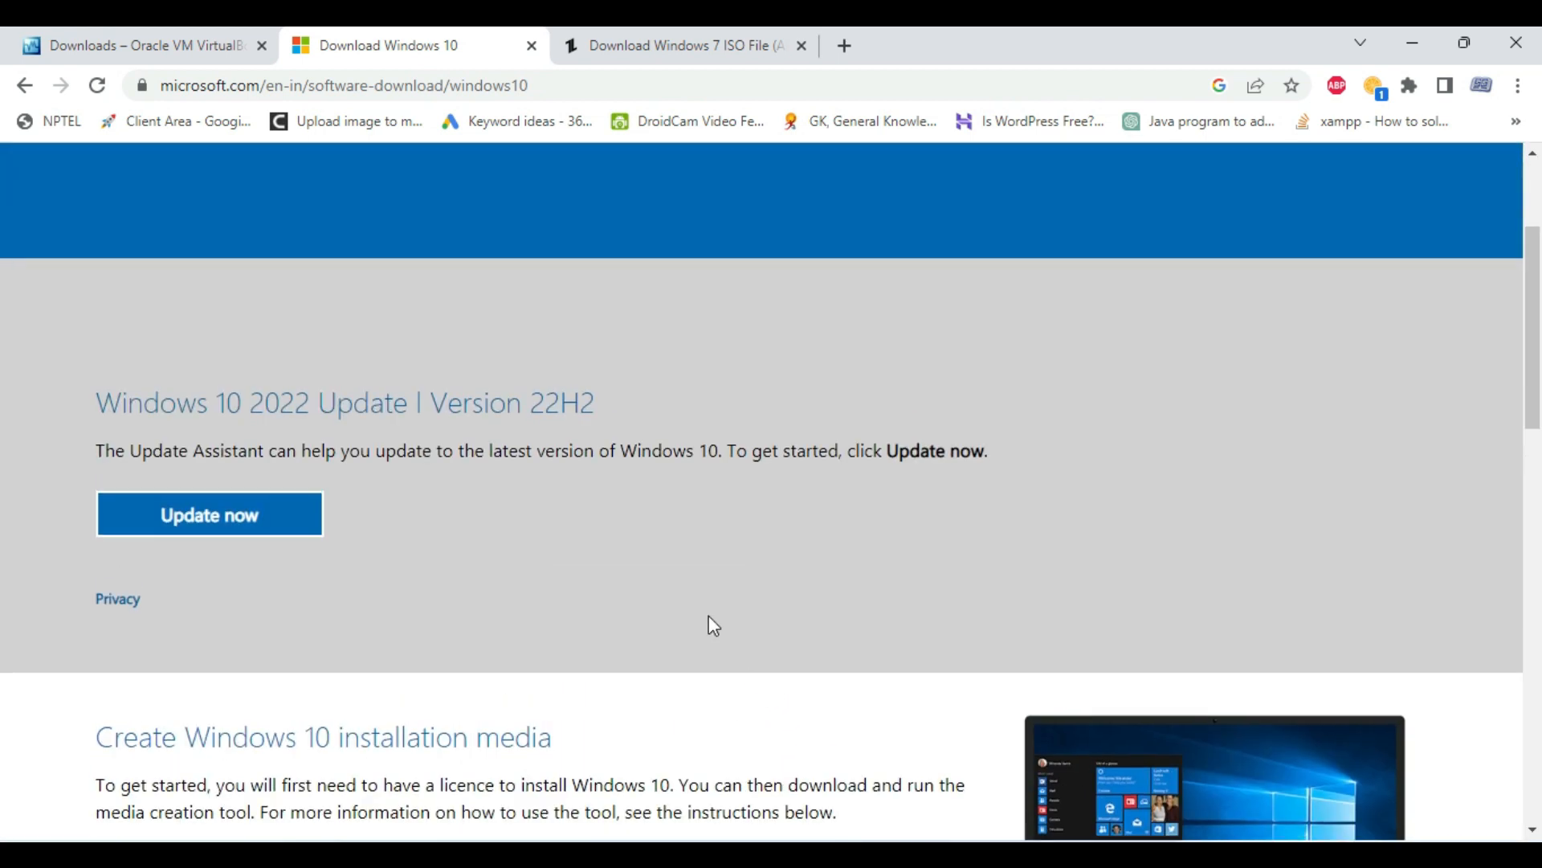
right_click(643, 509)
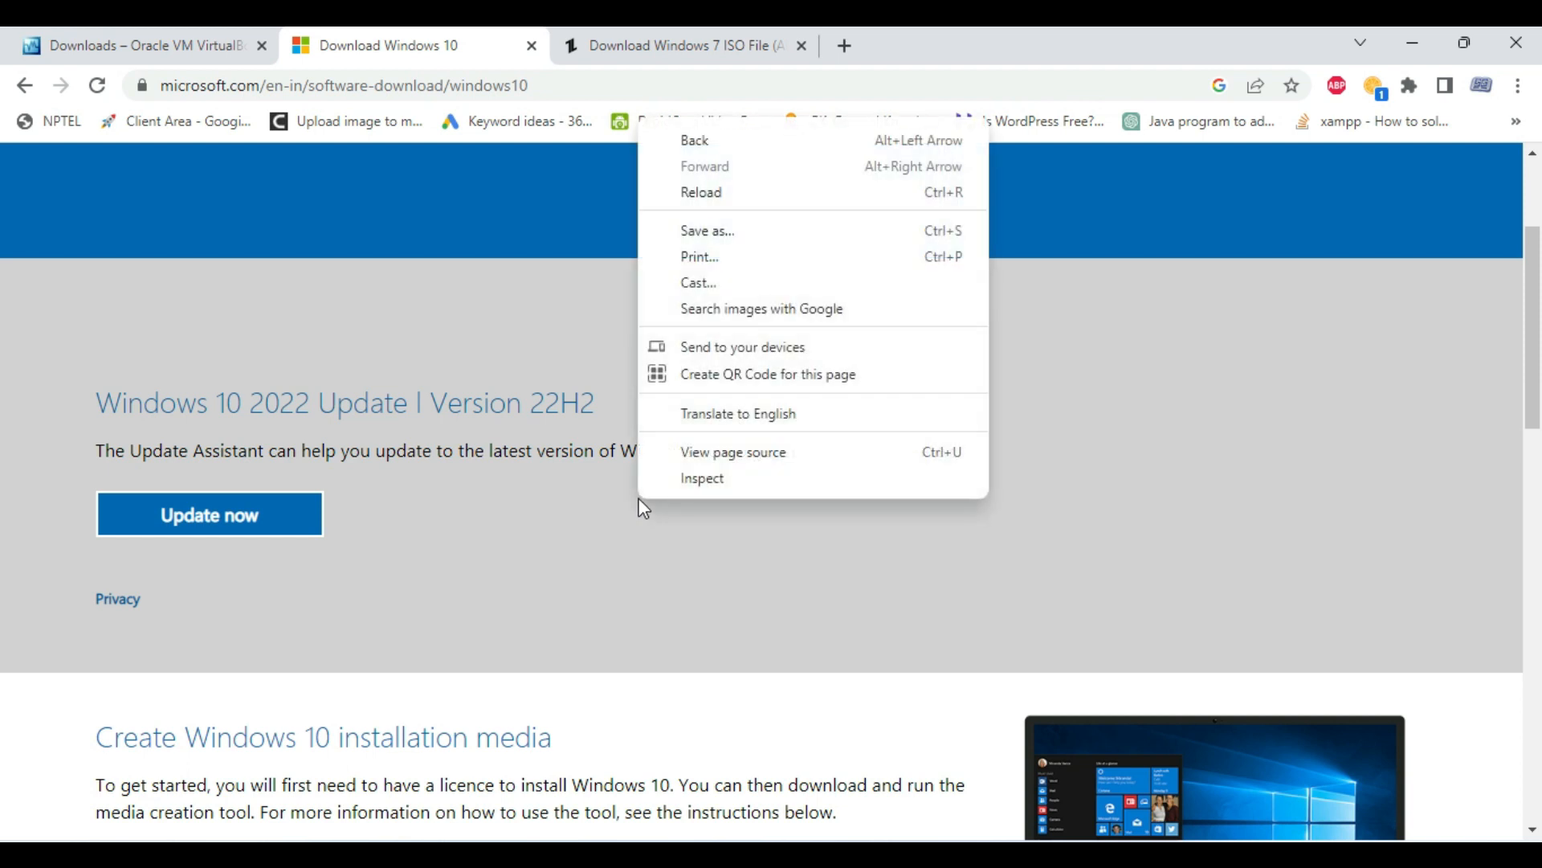
click(686, 482)
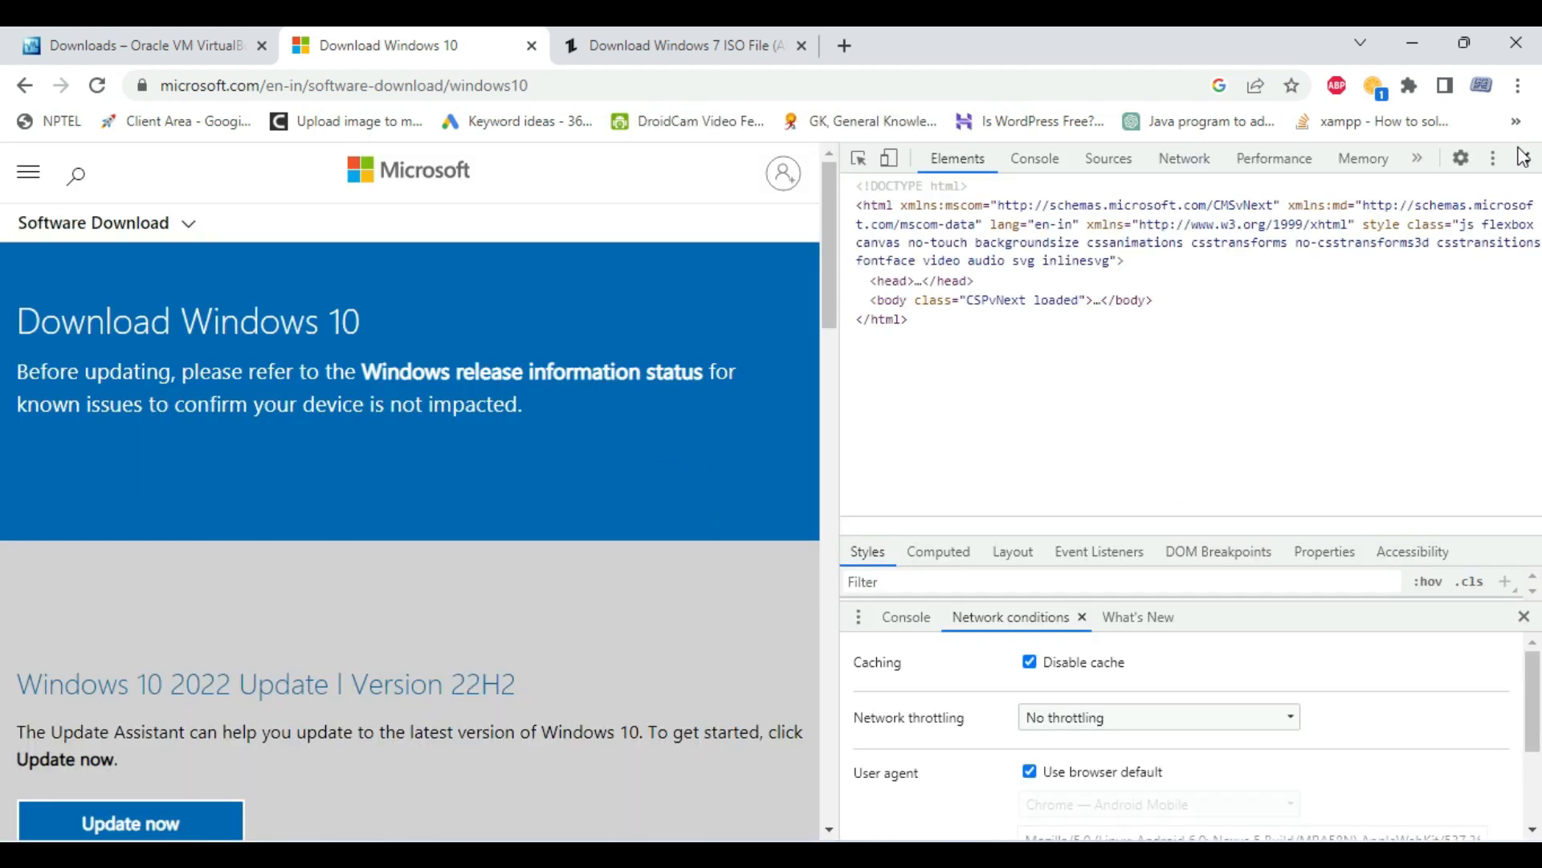
In the Network conditions tool, replace the browser-default user agent with Chrome — Android Mobile and reload the Windows 10 page
click(1493, 158)
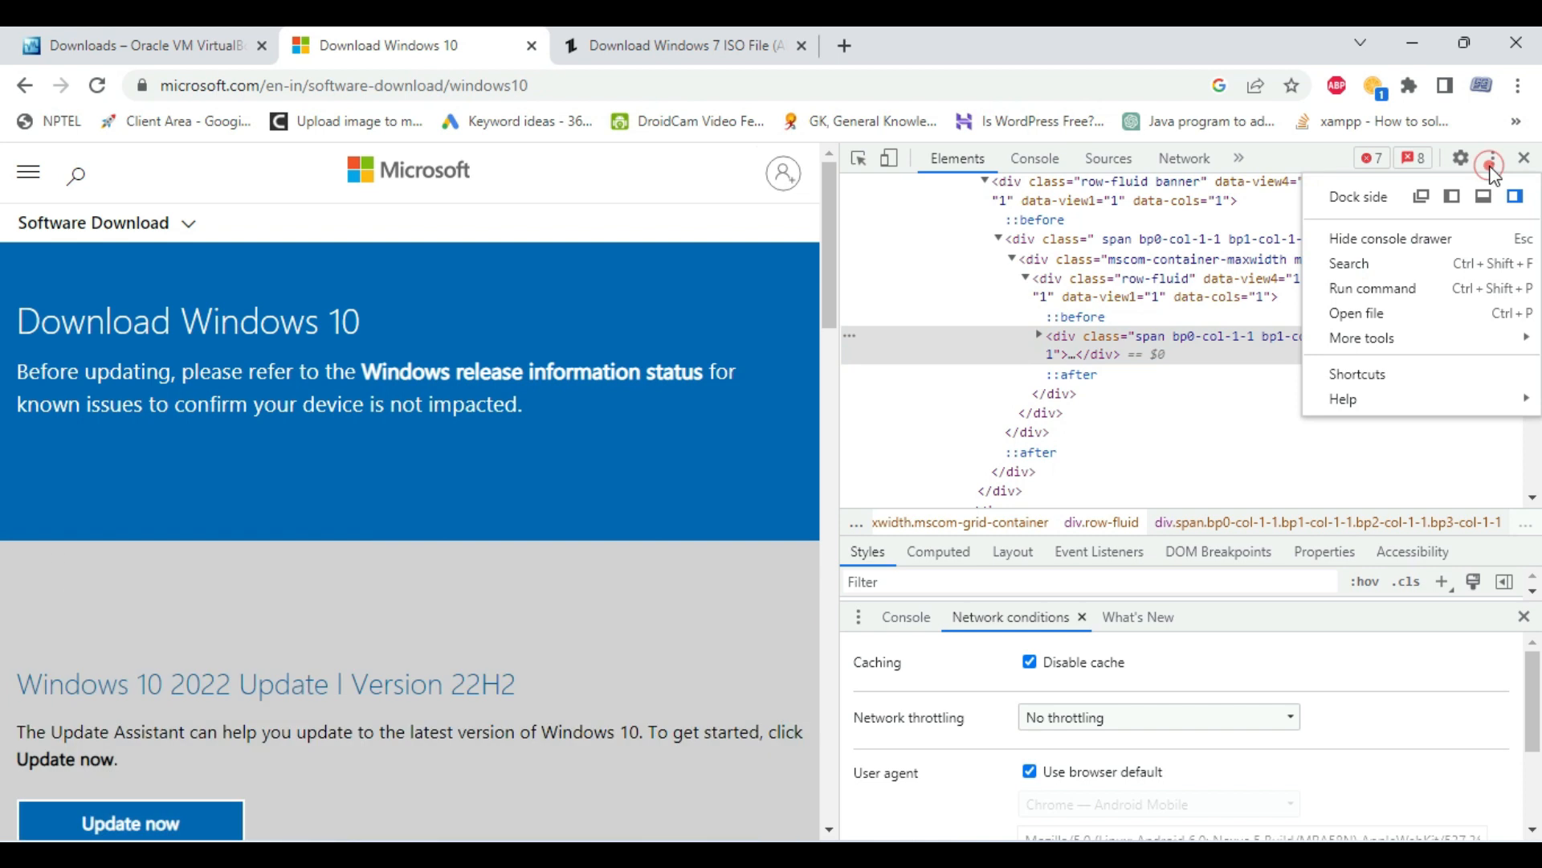
mouse_move(1434, 338)
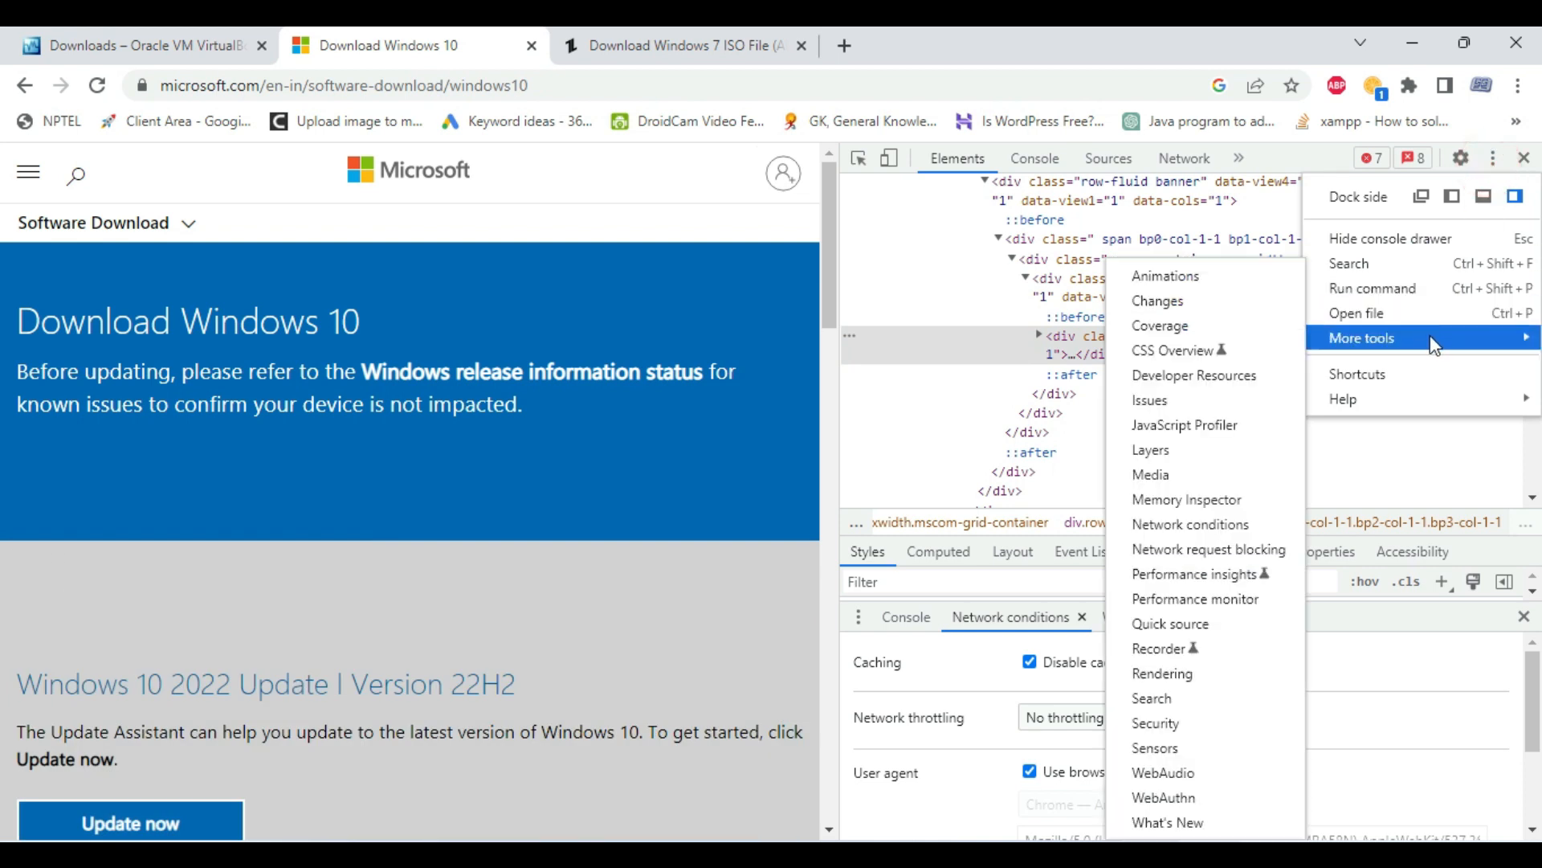
click(1206, 524)
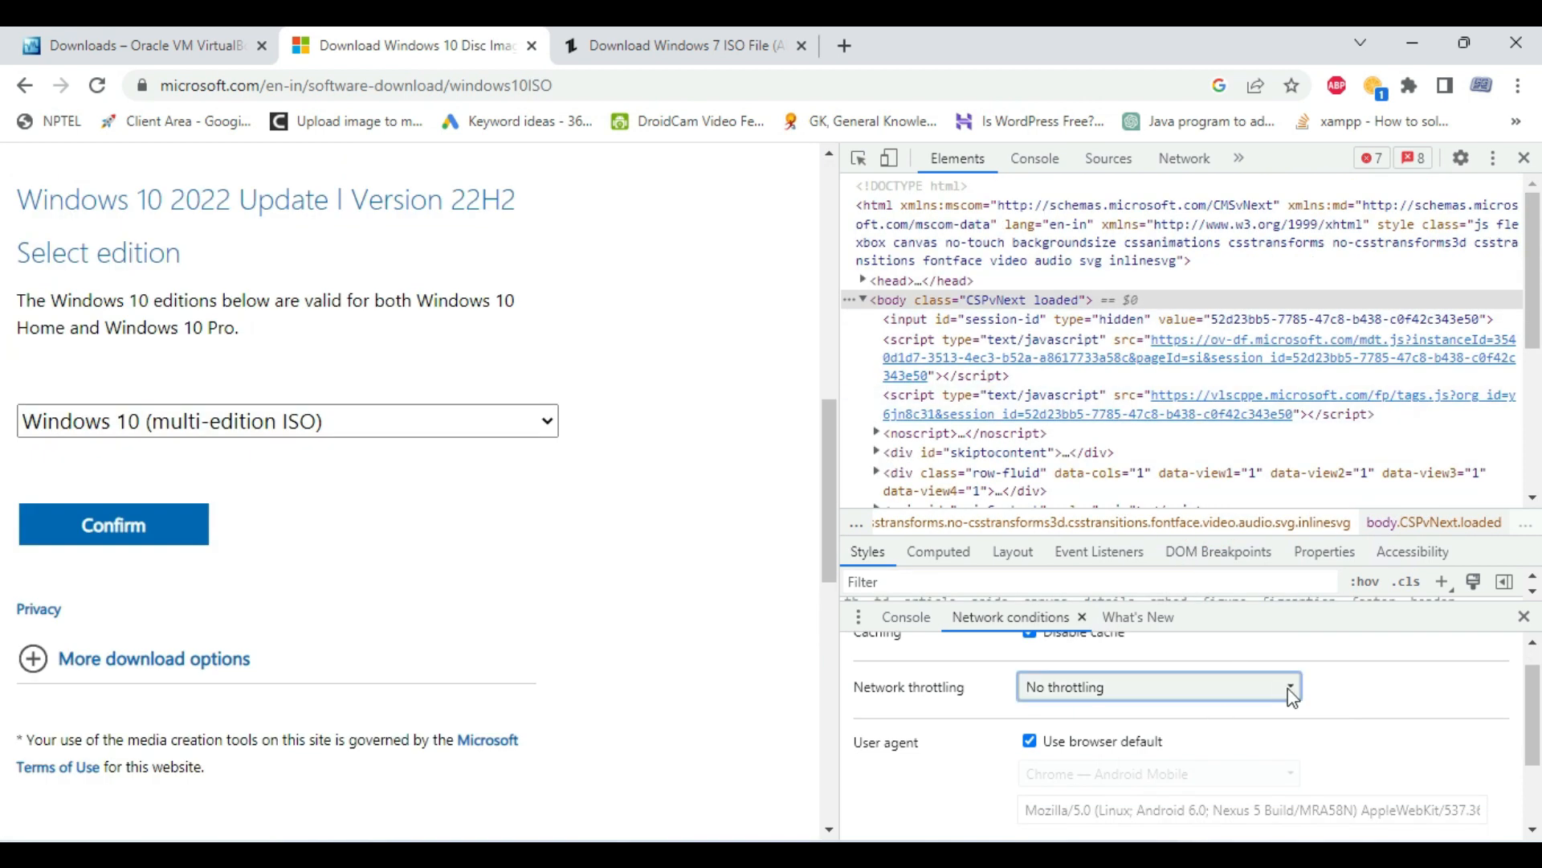
click(1030, 743)
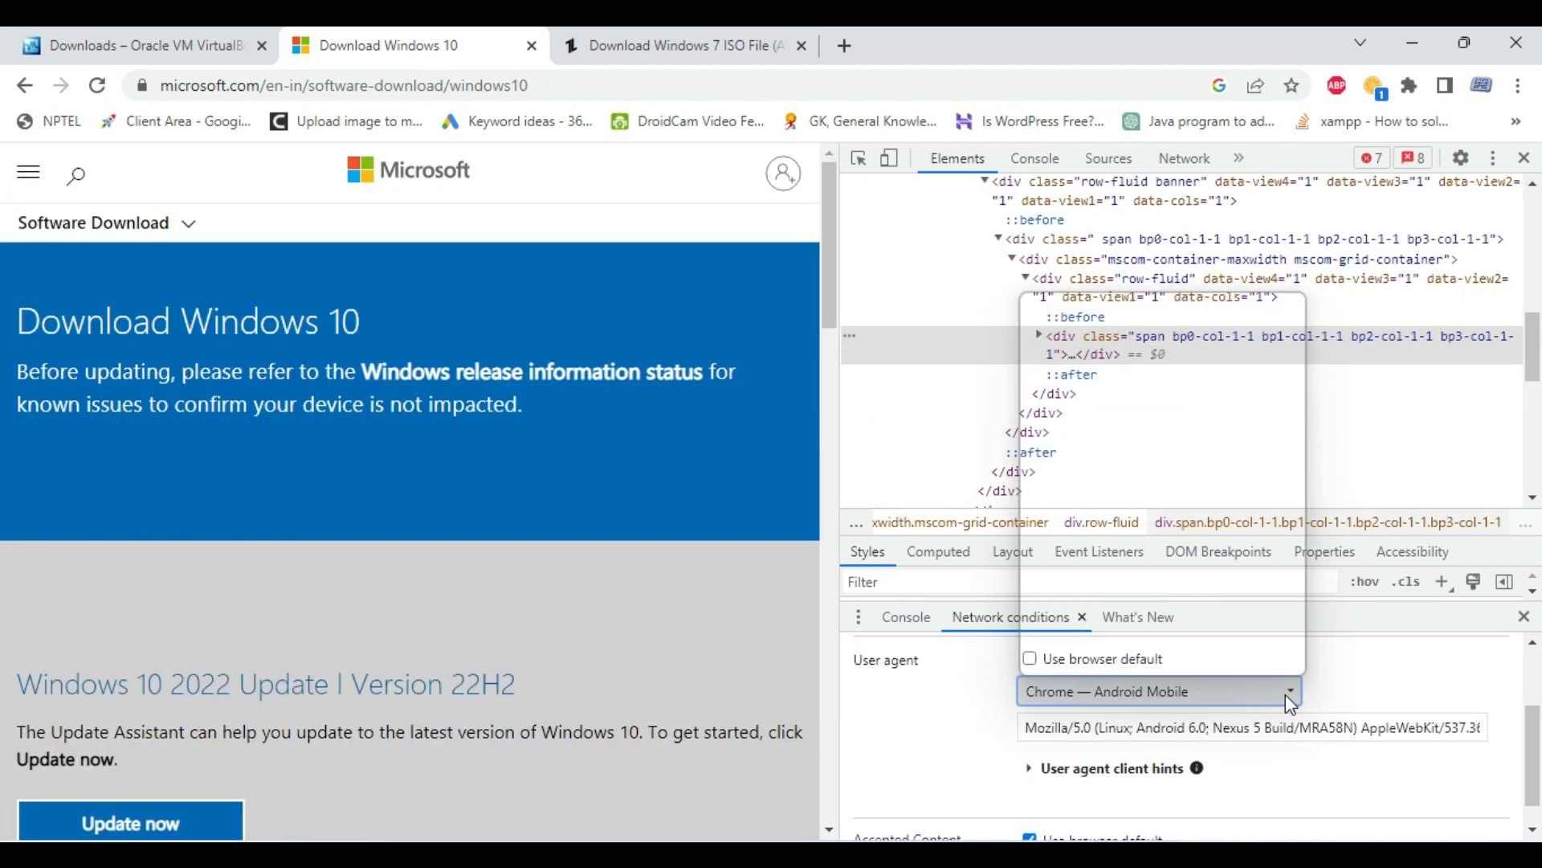
click(1285, 694)
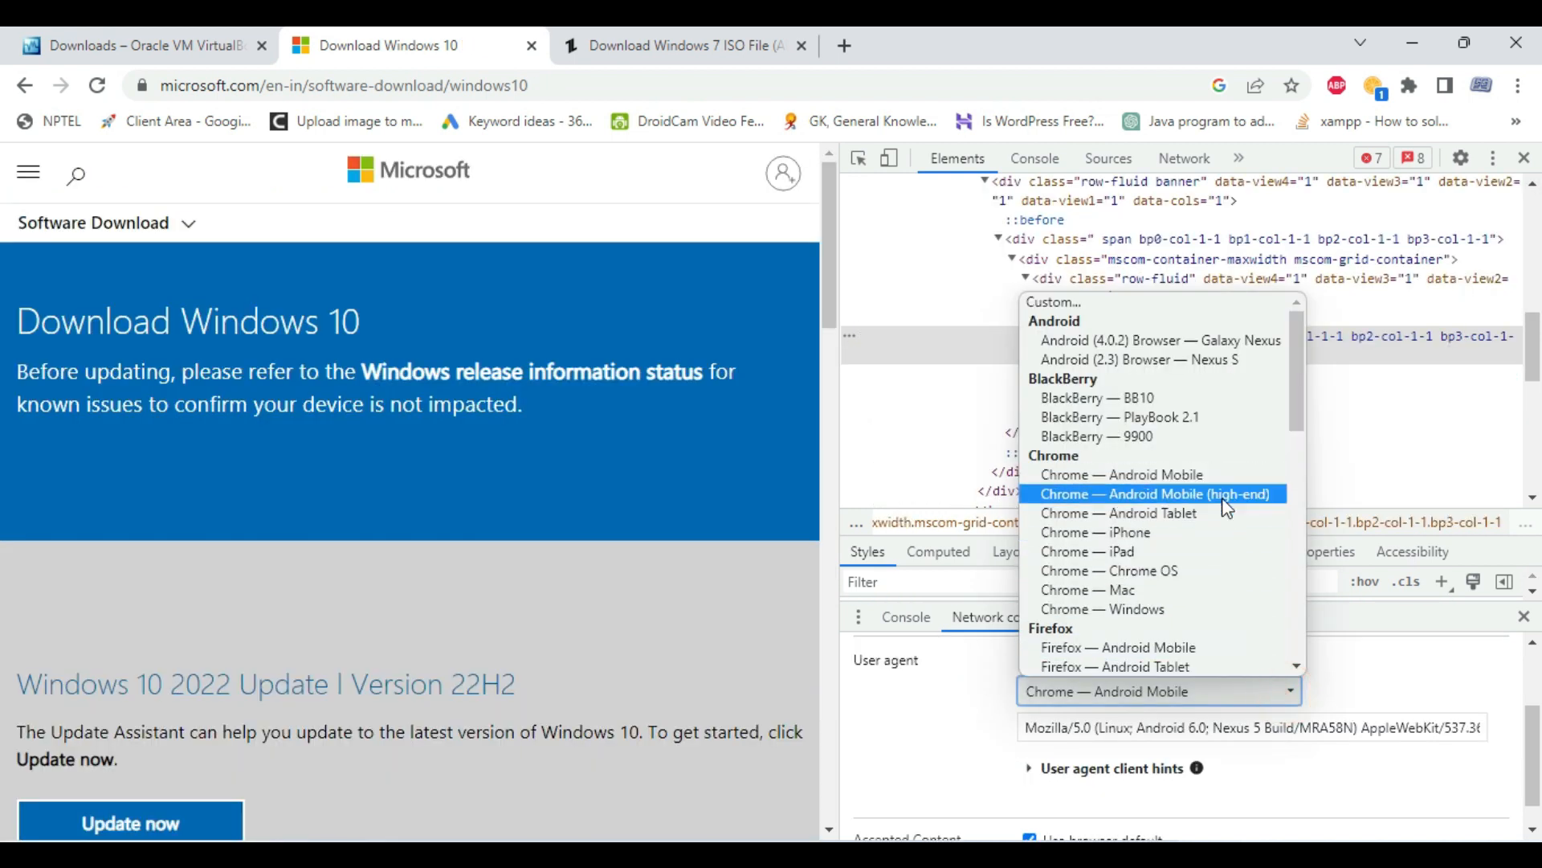
click(1216, 472)
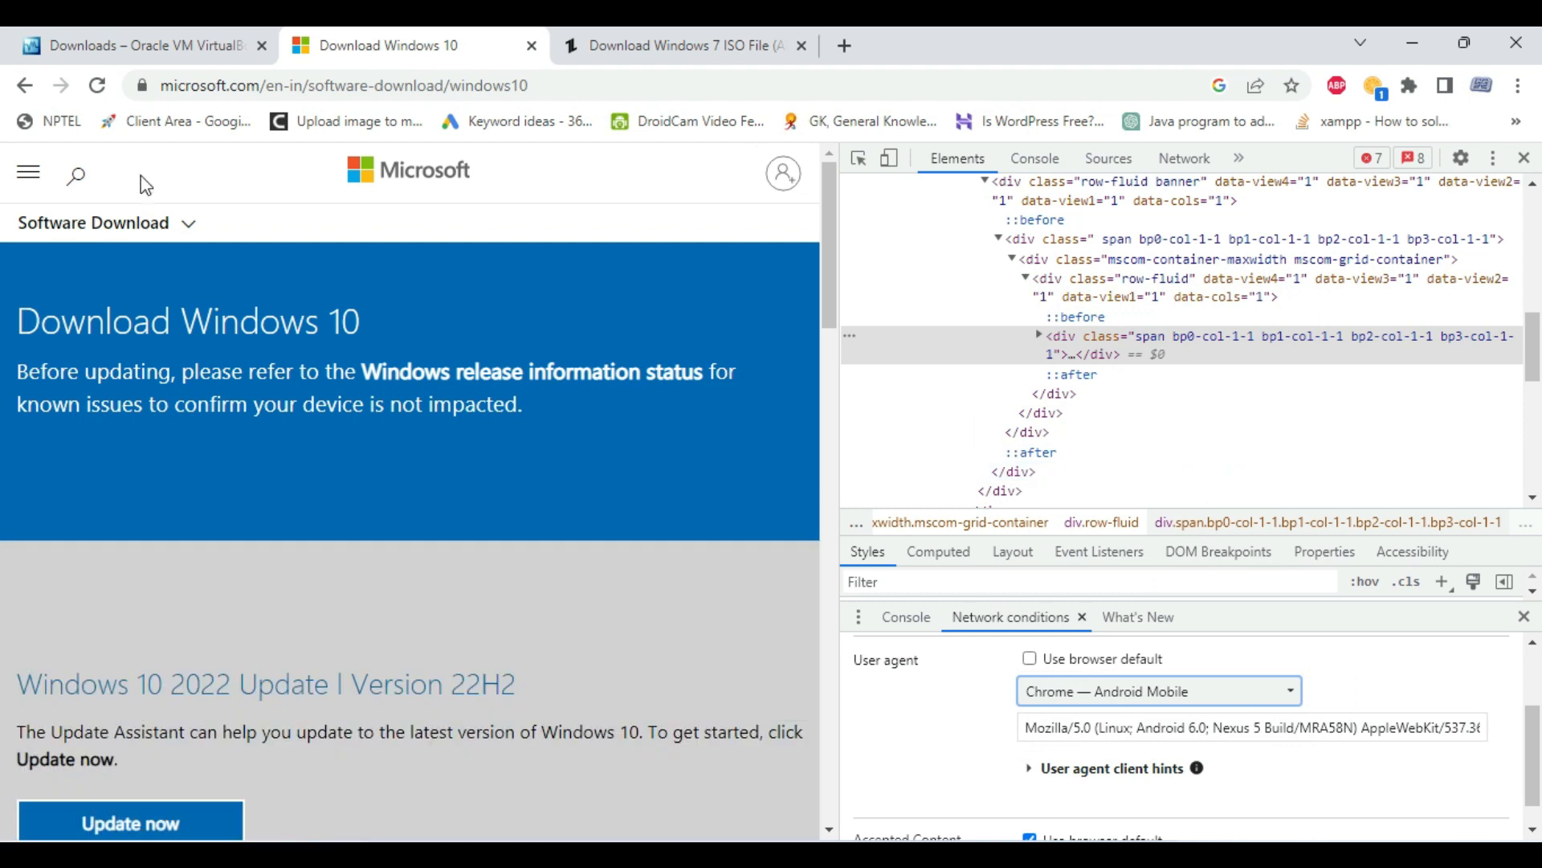
click(96, 85)
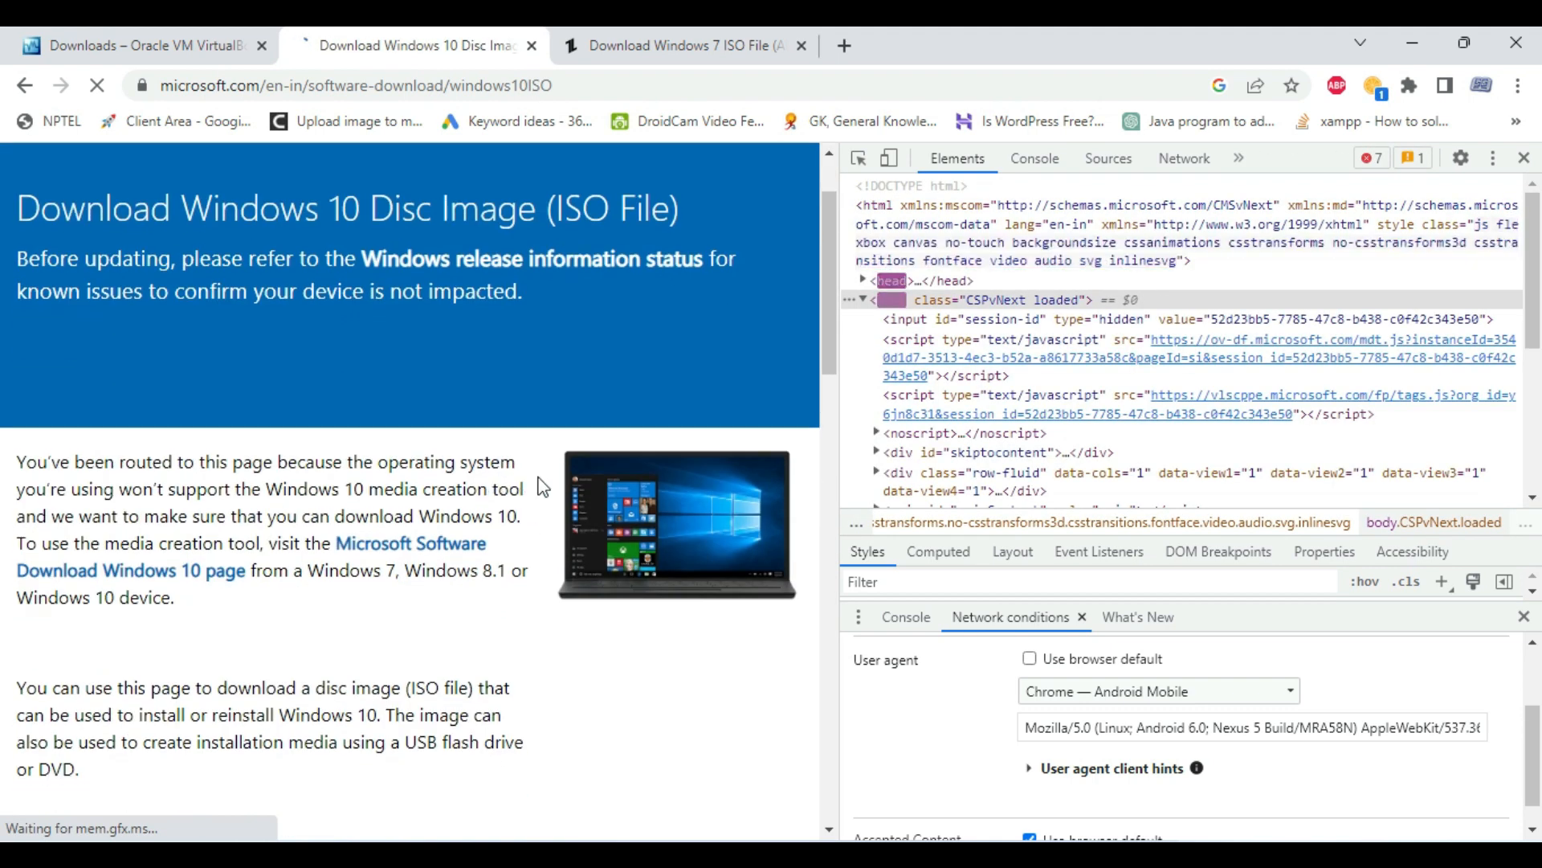
Choose Windows 10 (multi-edition ISO) as the edition on the disc image download page
scroll(580, 492, down, 3)
scroll(580, 491, down, 7)
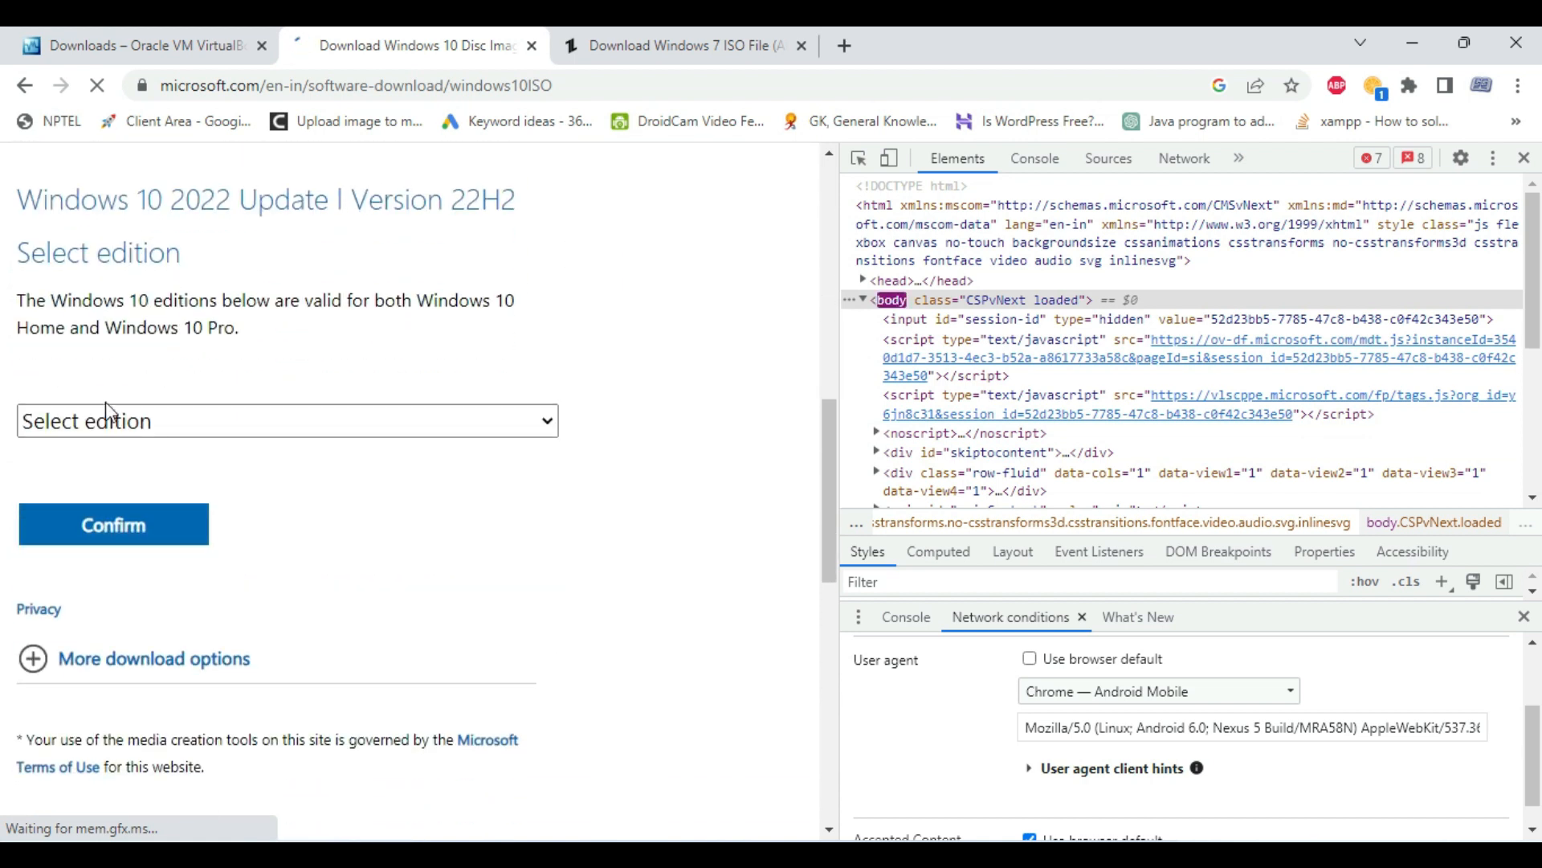
click(468, 426)
click(411, 492)
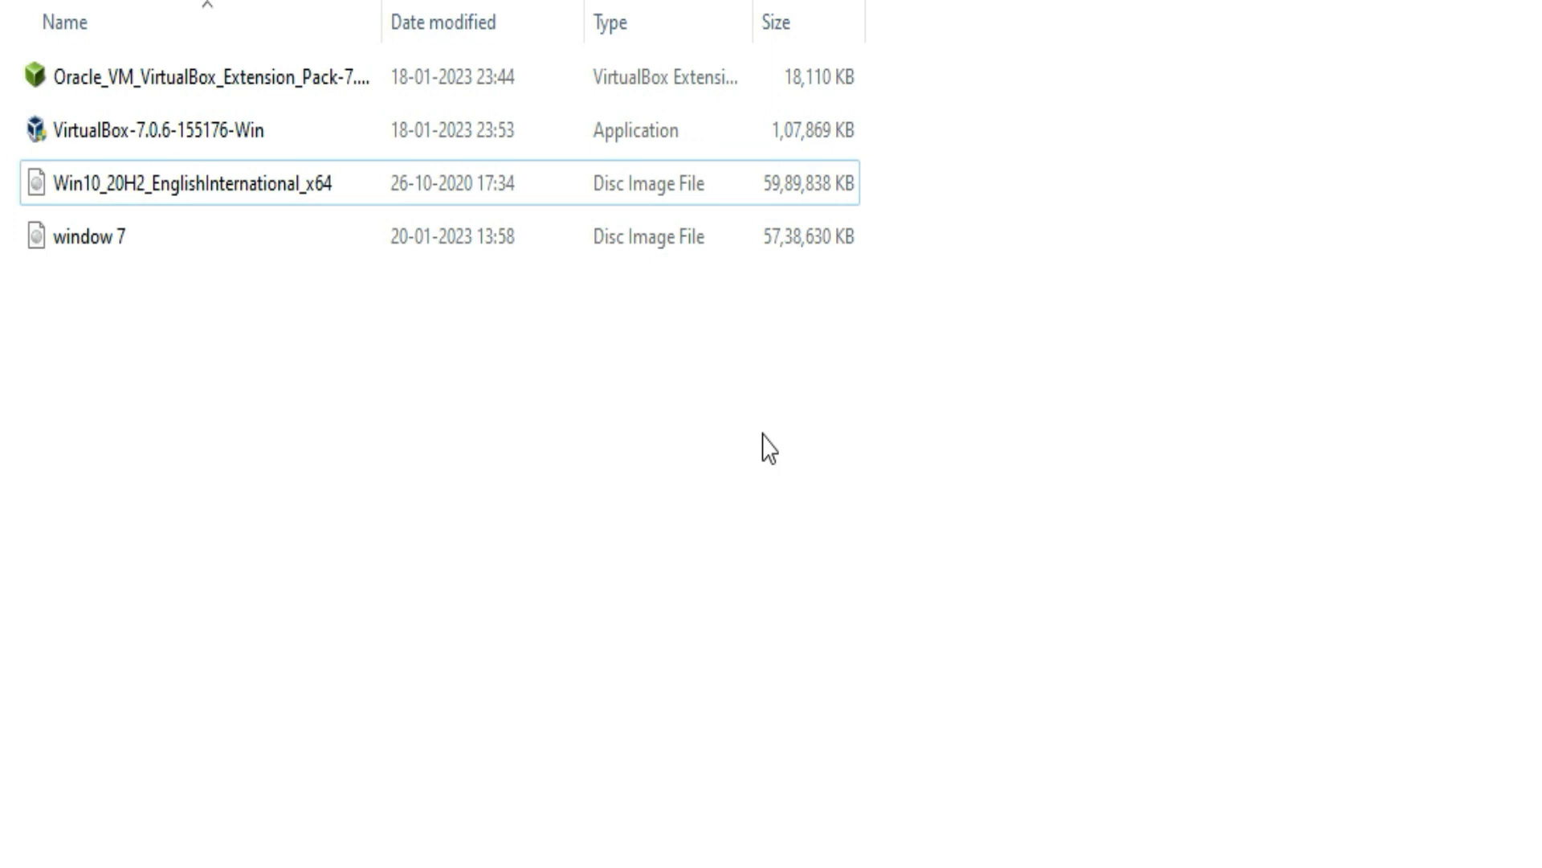
Check the folder for the VirtualBox installer, the Extension Pack, and the Windows 10 and Windows 7 disc images
click(267, 141)
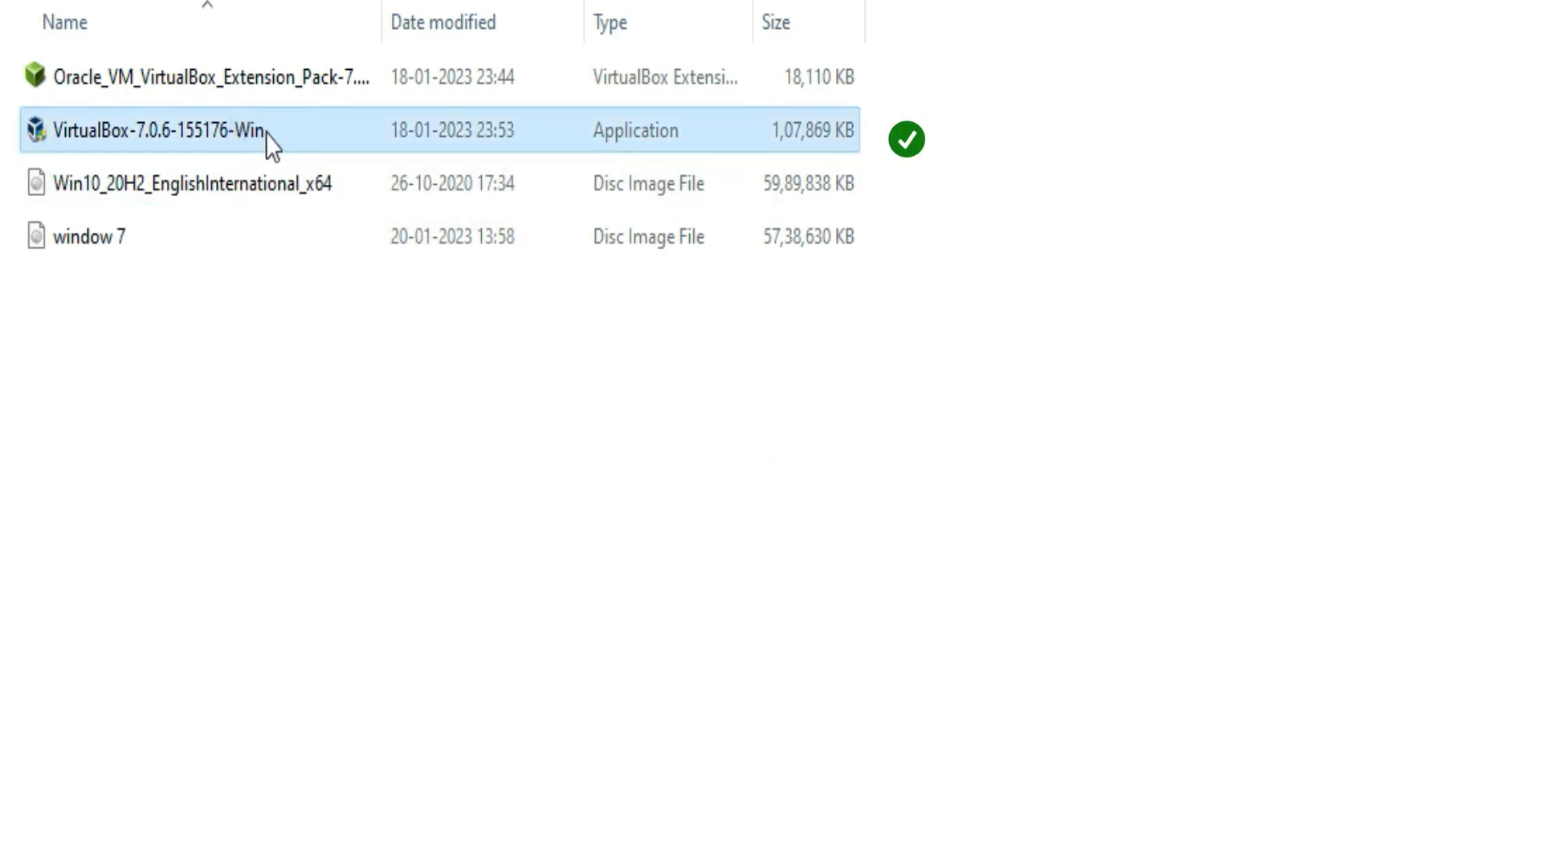
click(286, 90)
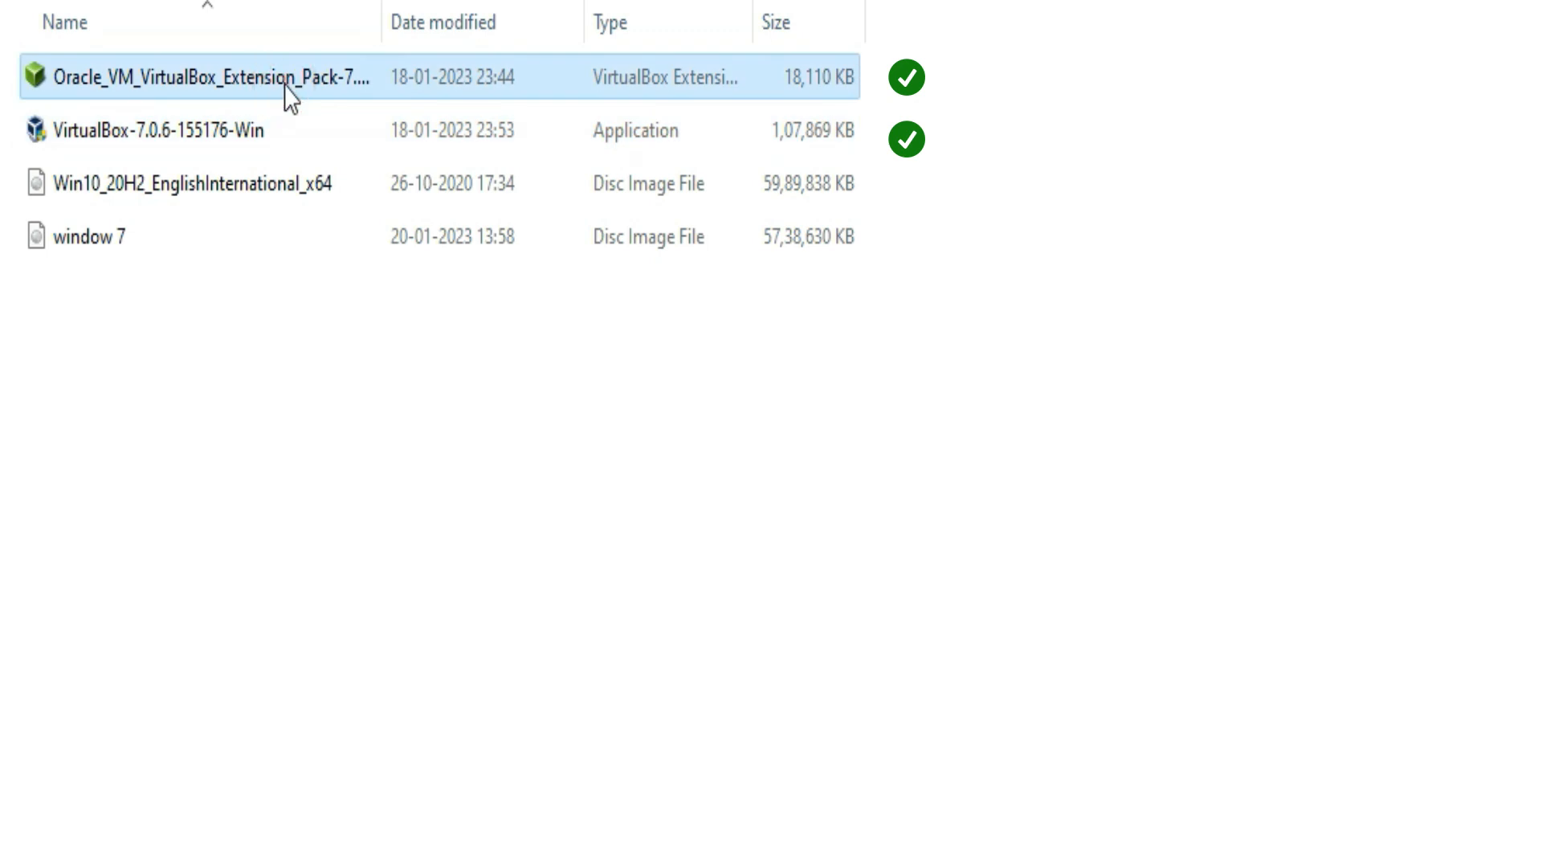
click(245, 201)
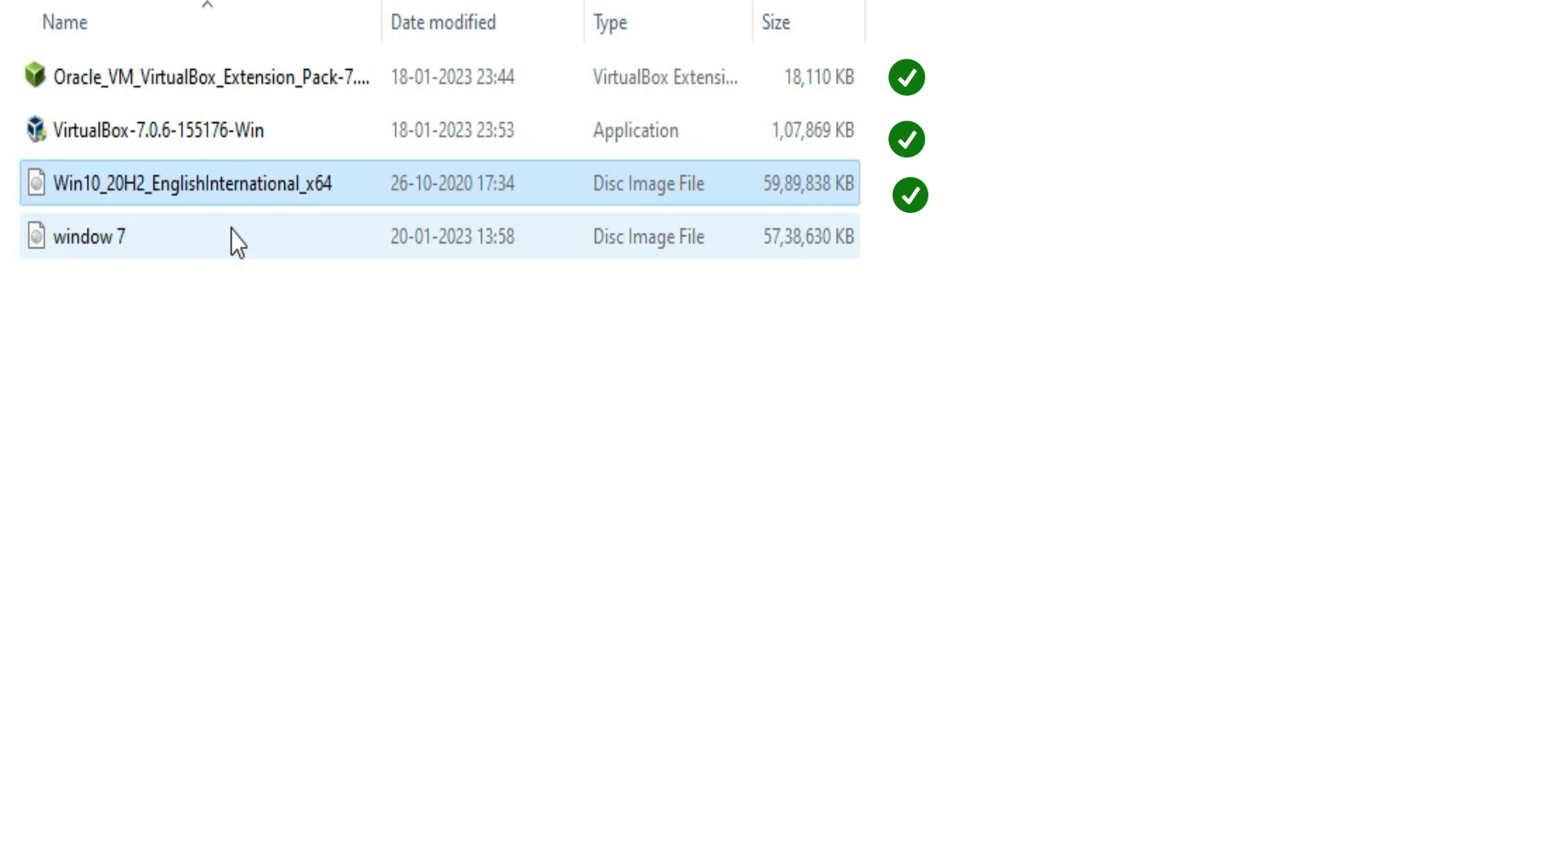
click(230, 233)
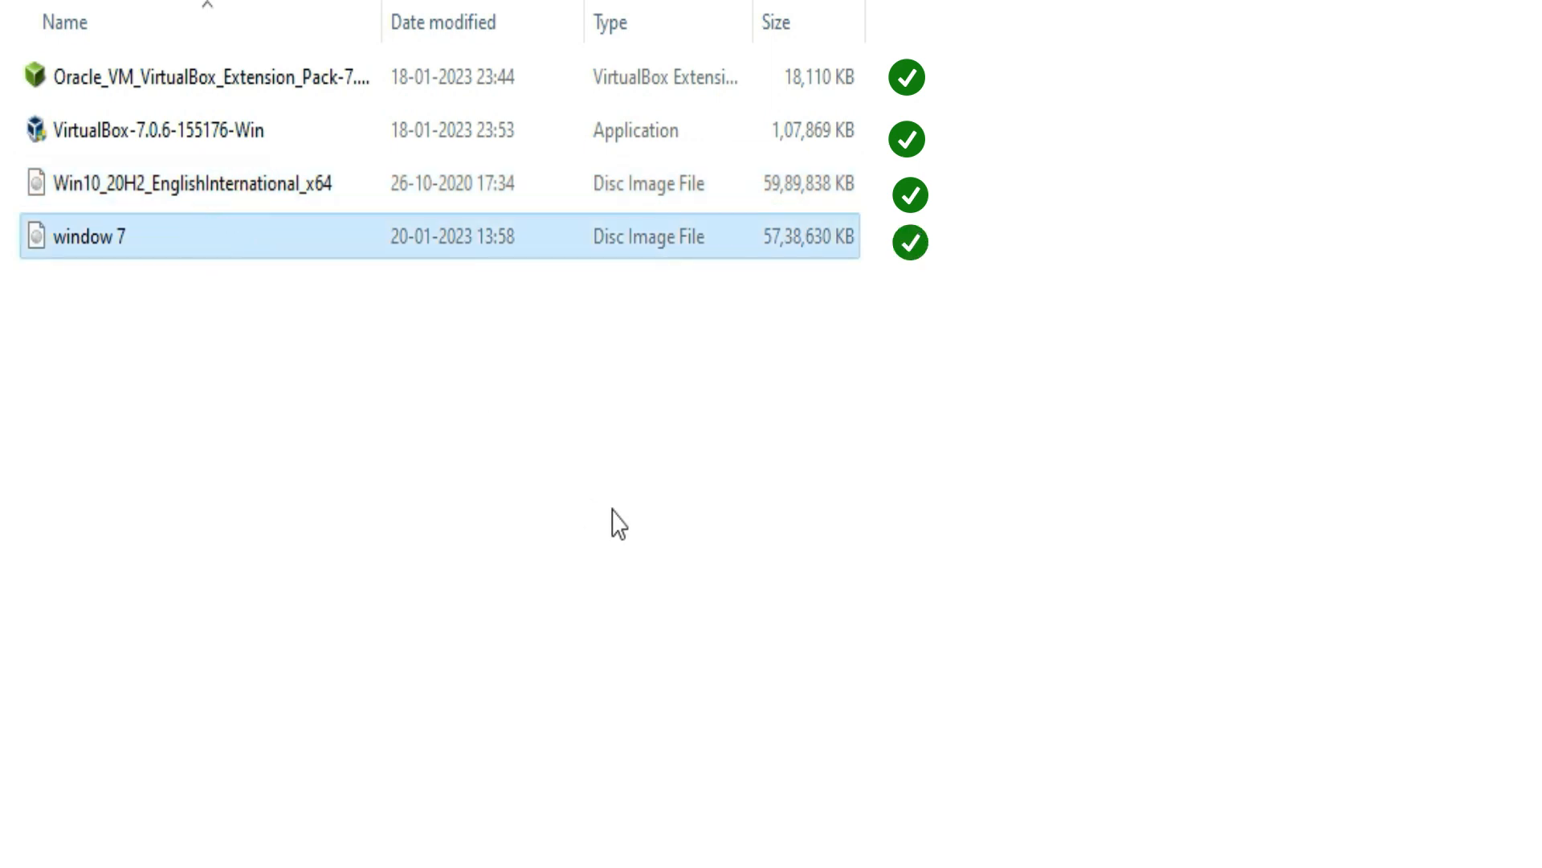
Run the VirtualBox-7.0.6-155176-Win installer, continue past its welcome page, and cancel the setup
click(294, 131)
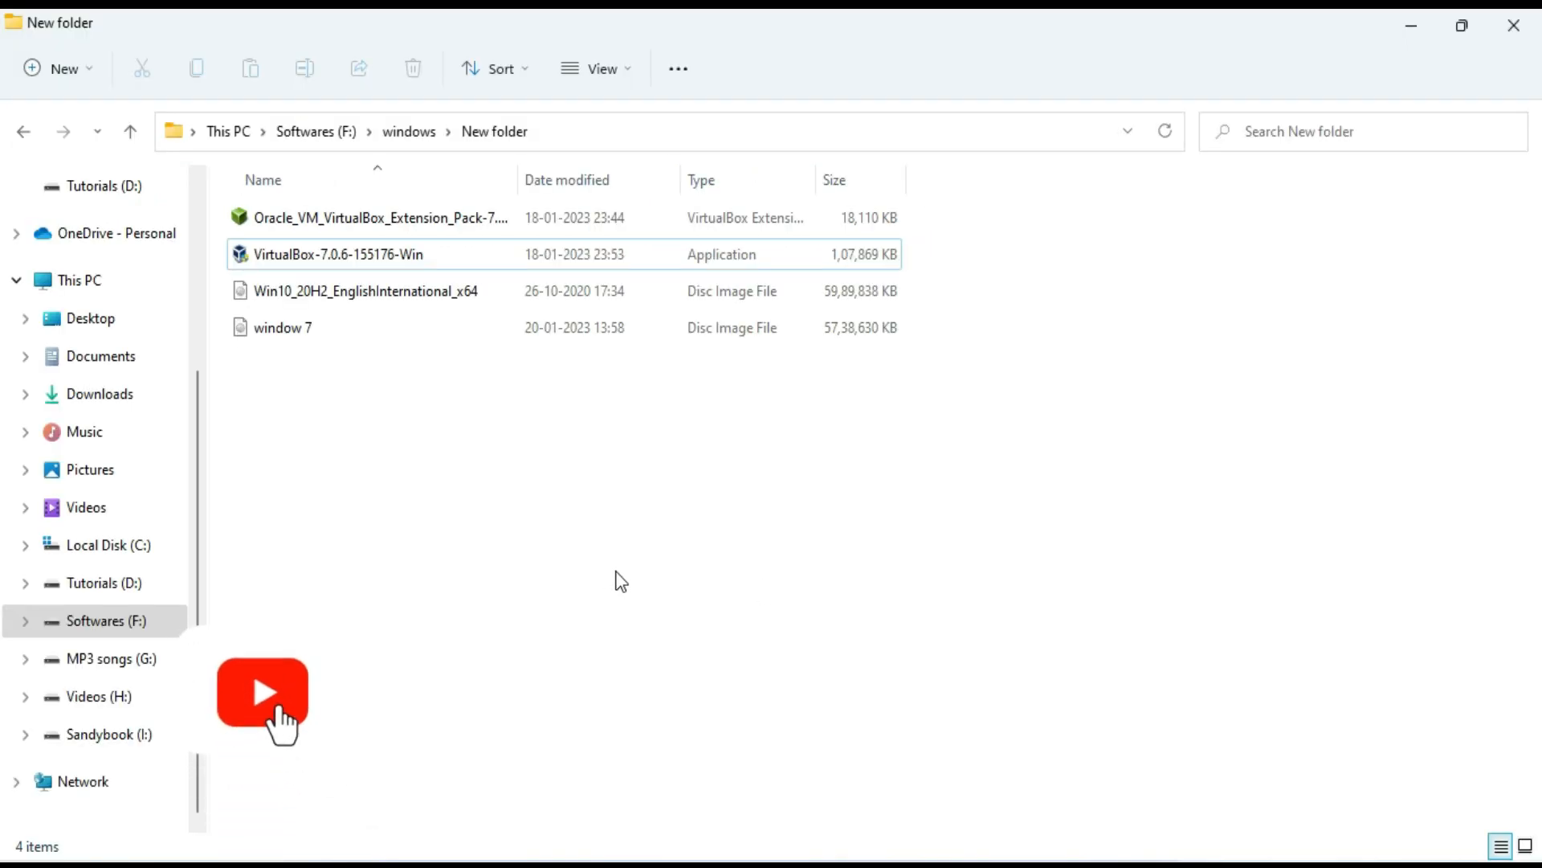
click(468, 259)
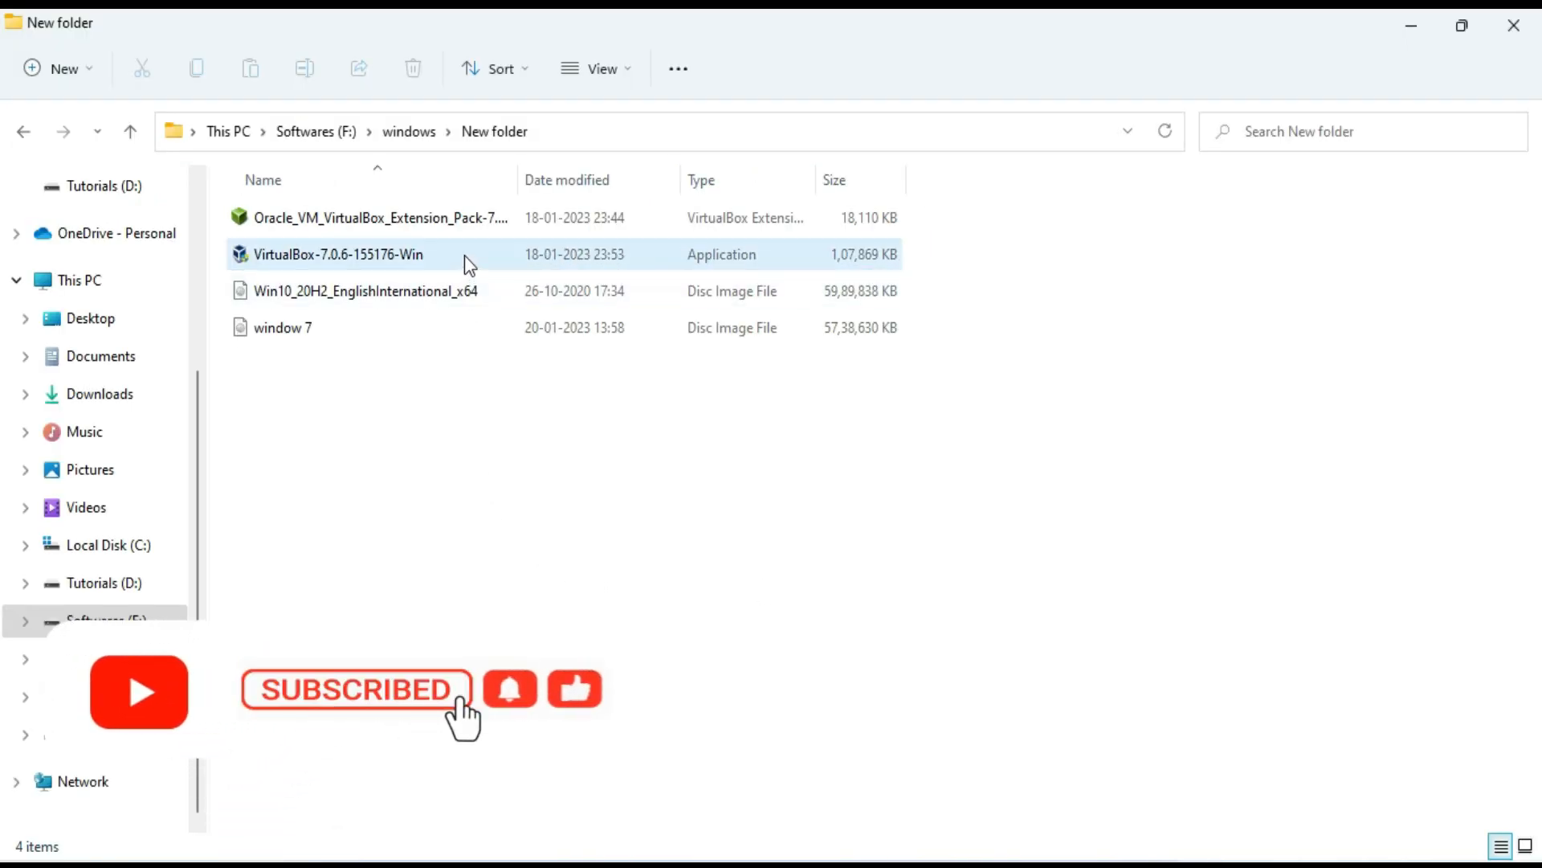
double_click(467, 256)
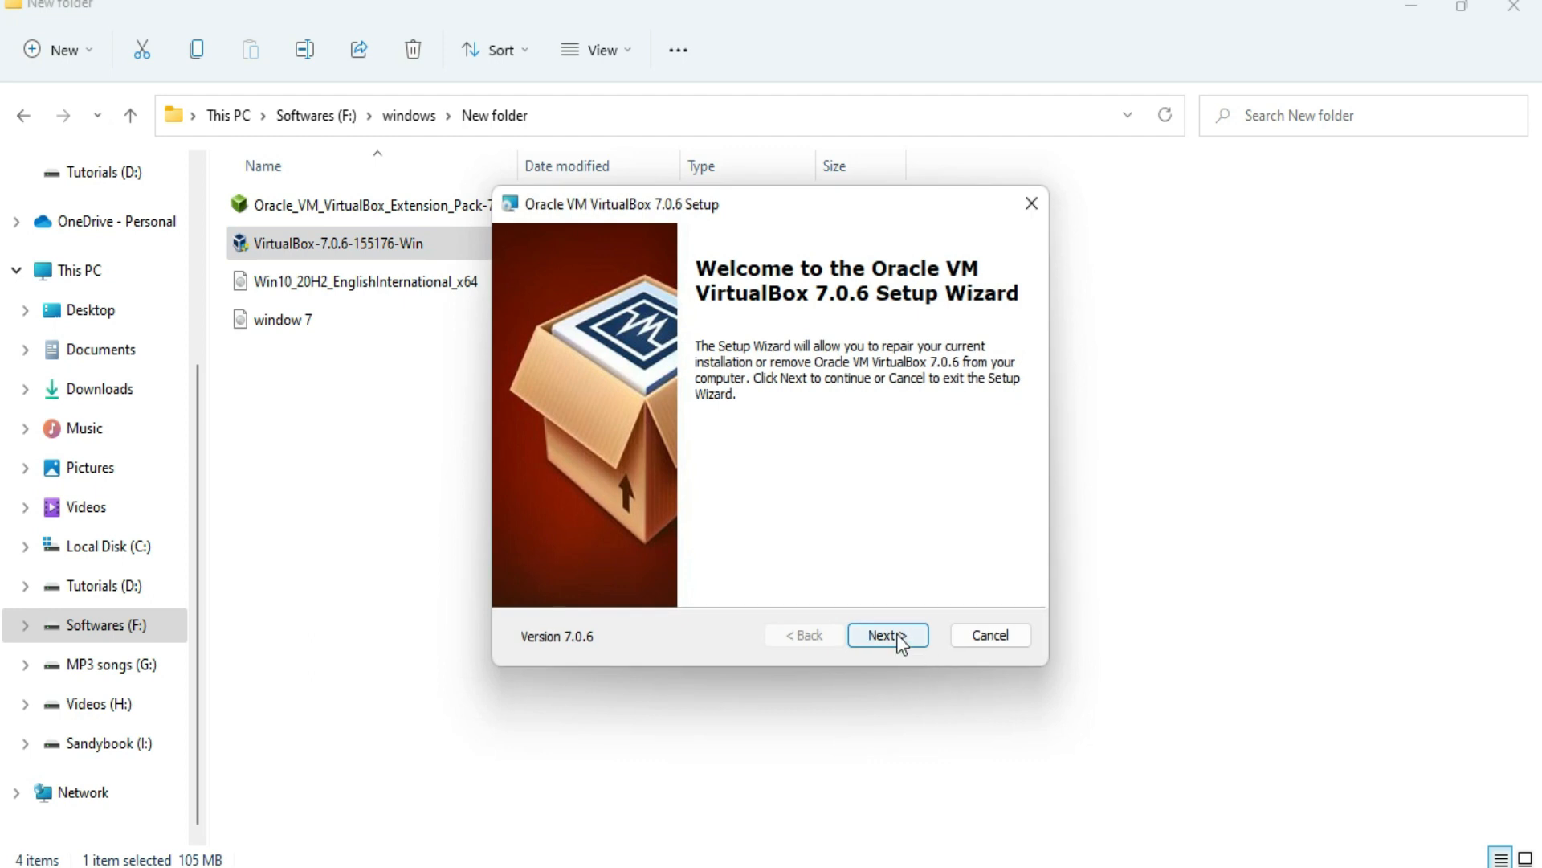
click(886, 635)
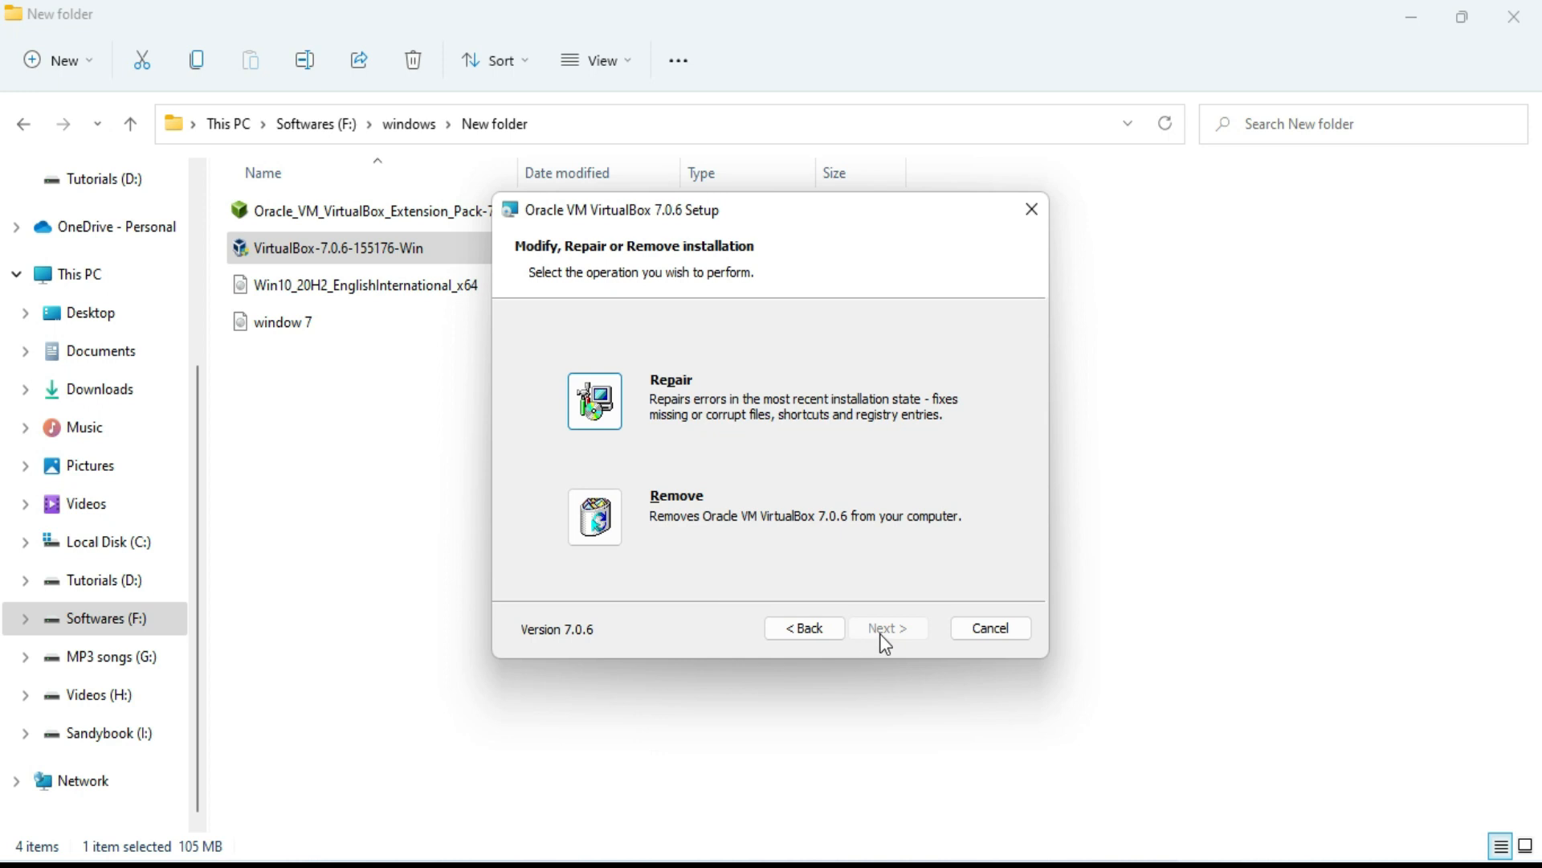
click(974, 634)
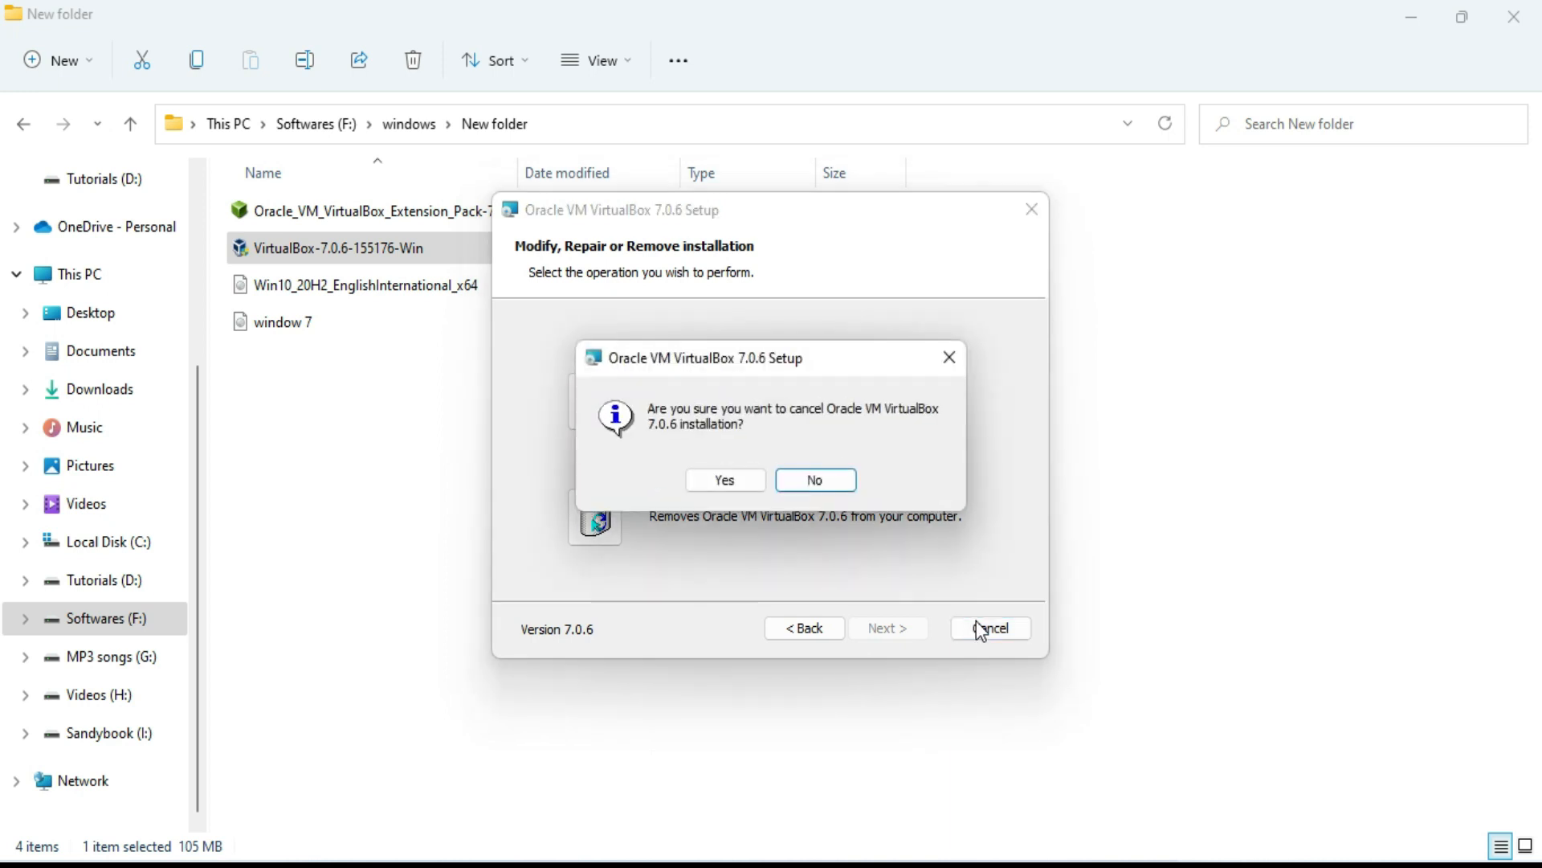
click(749, 483)
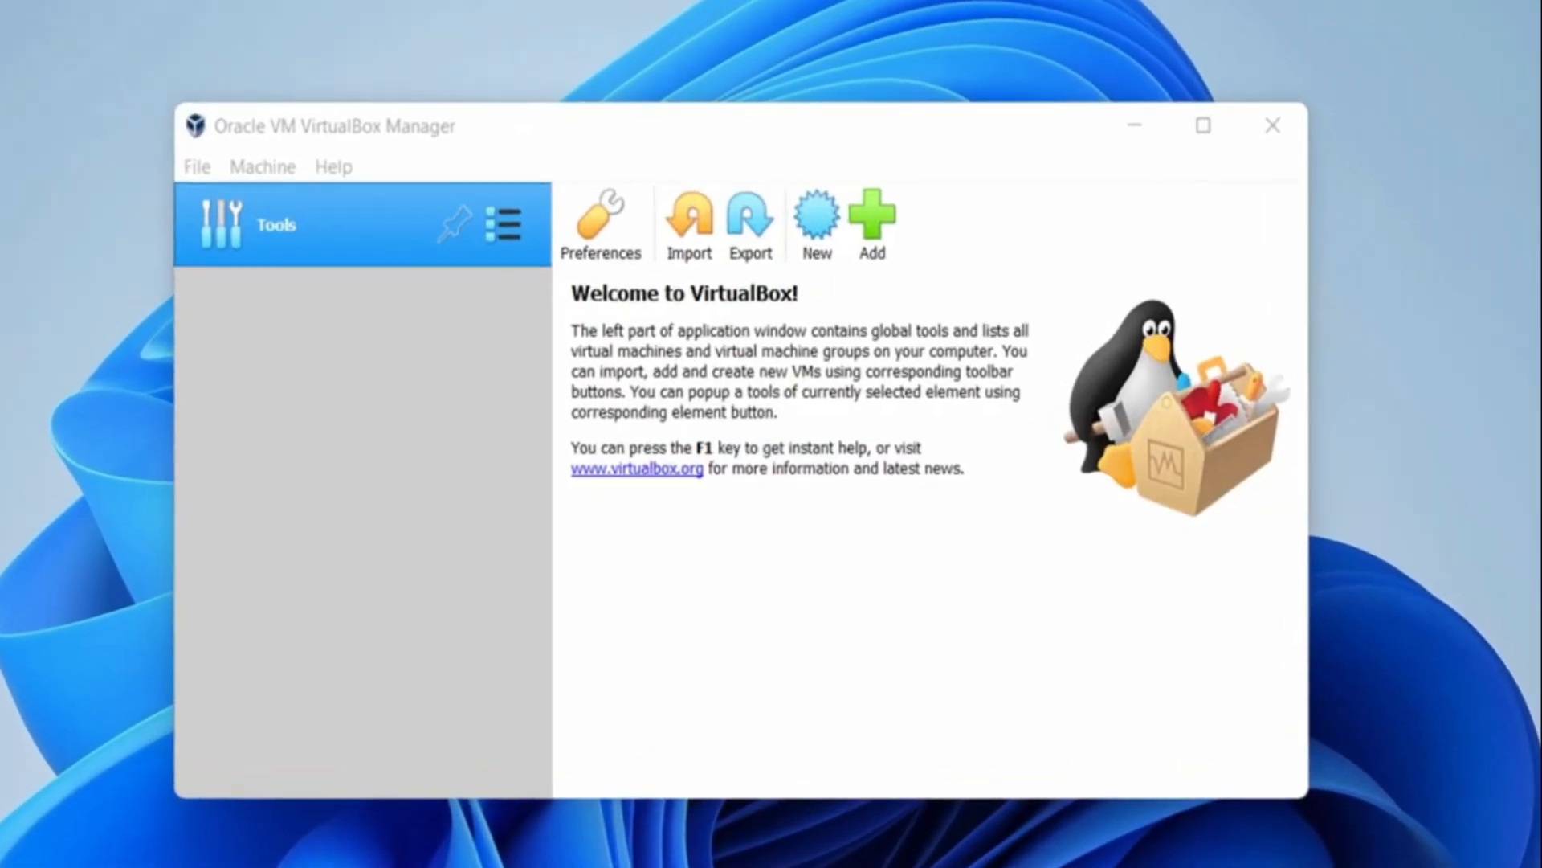
In the preferences' Extensions section, add the Oracle_VM_VirtualBox_Extension_Pack-6.1.28 file from Downloads as an extension package
click(618, 259)
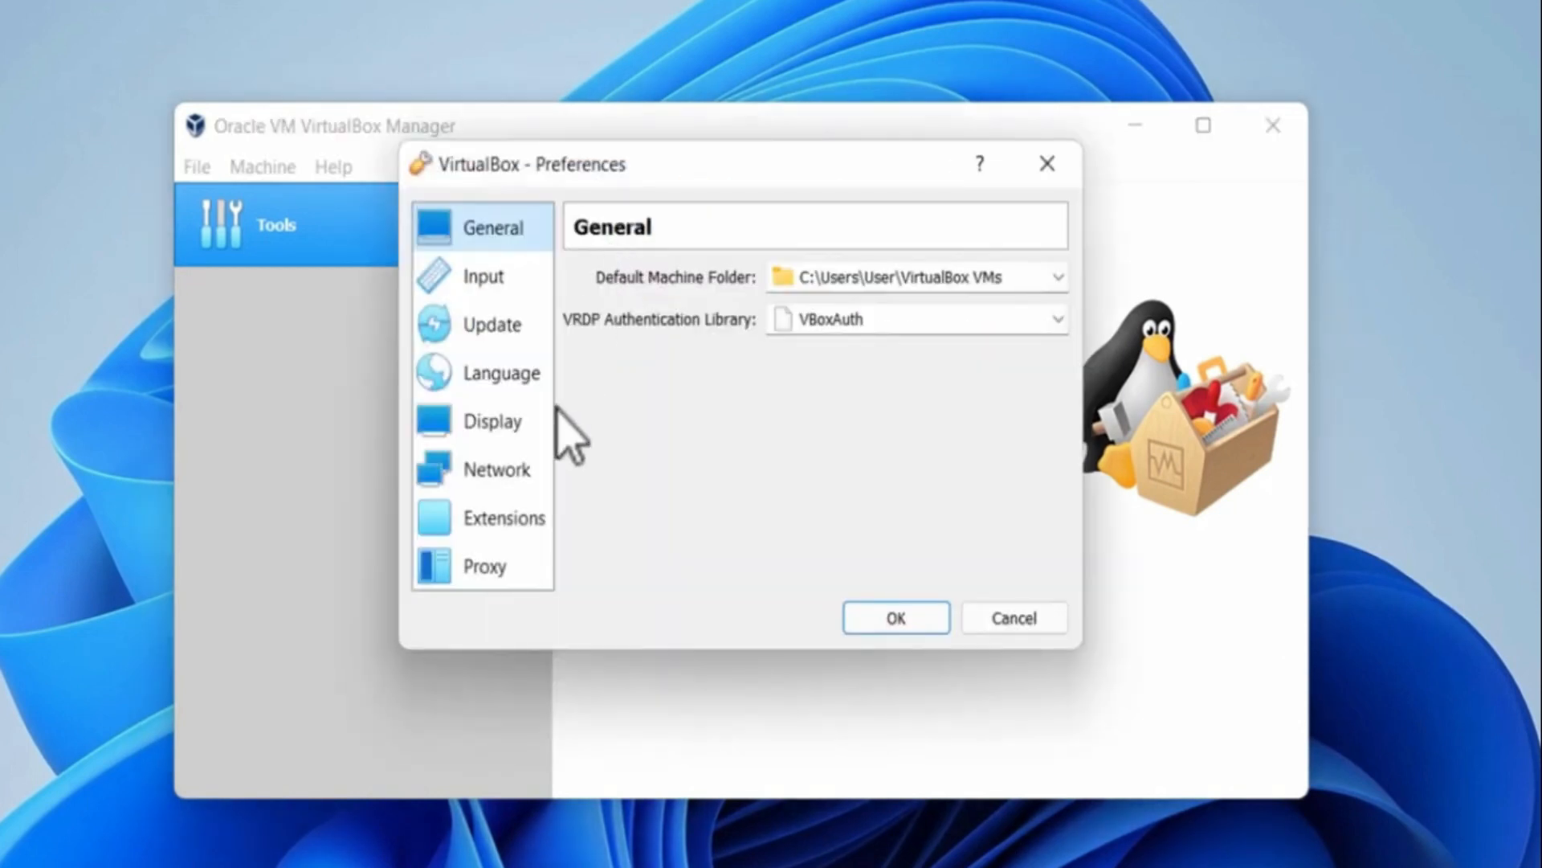
click(526, 521)
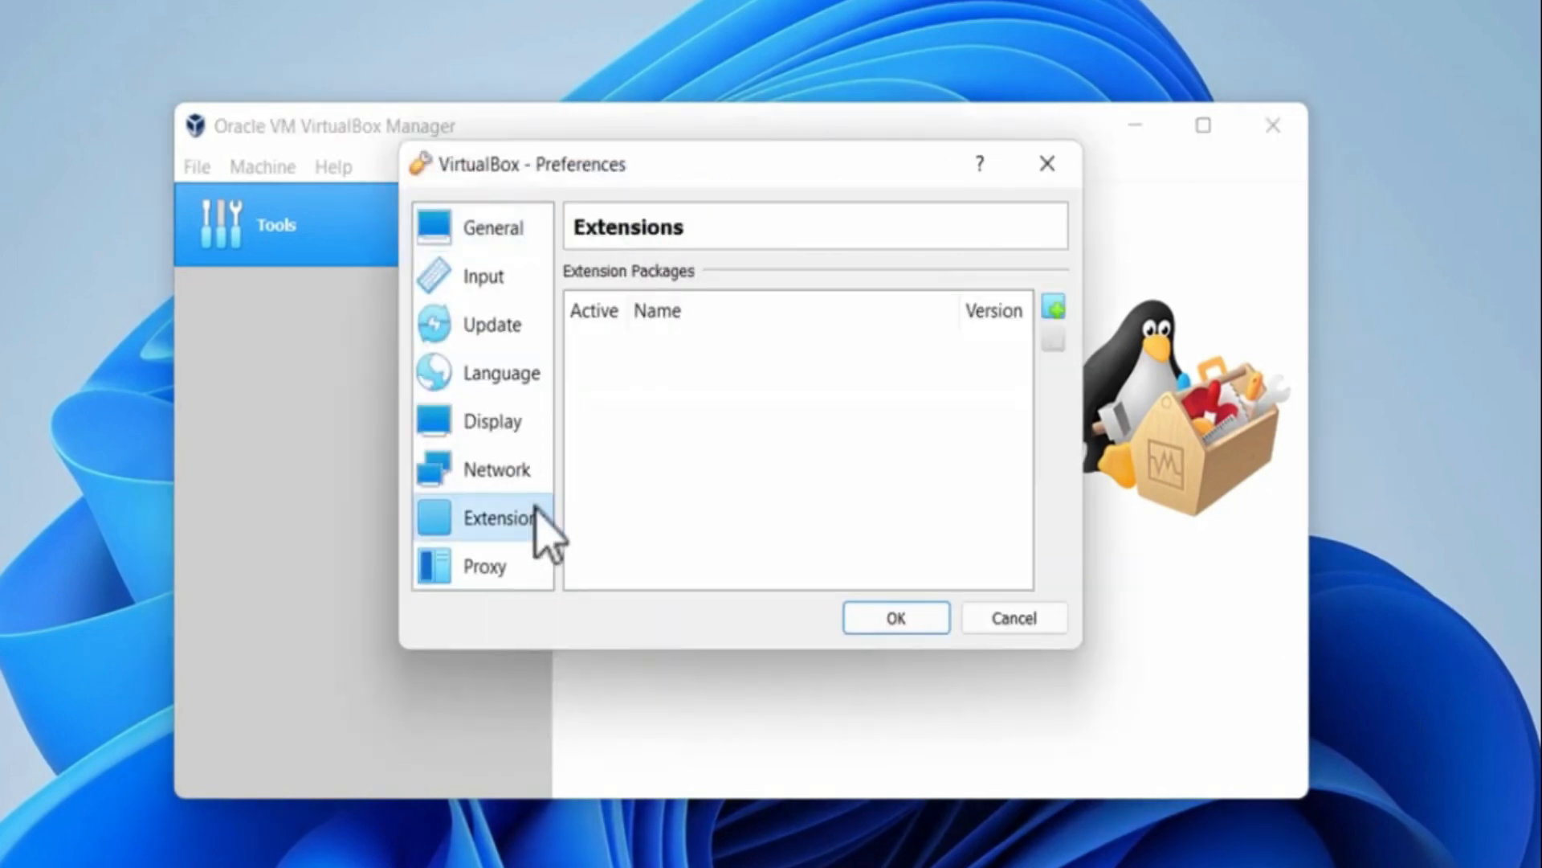
click(1053, 309)
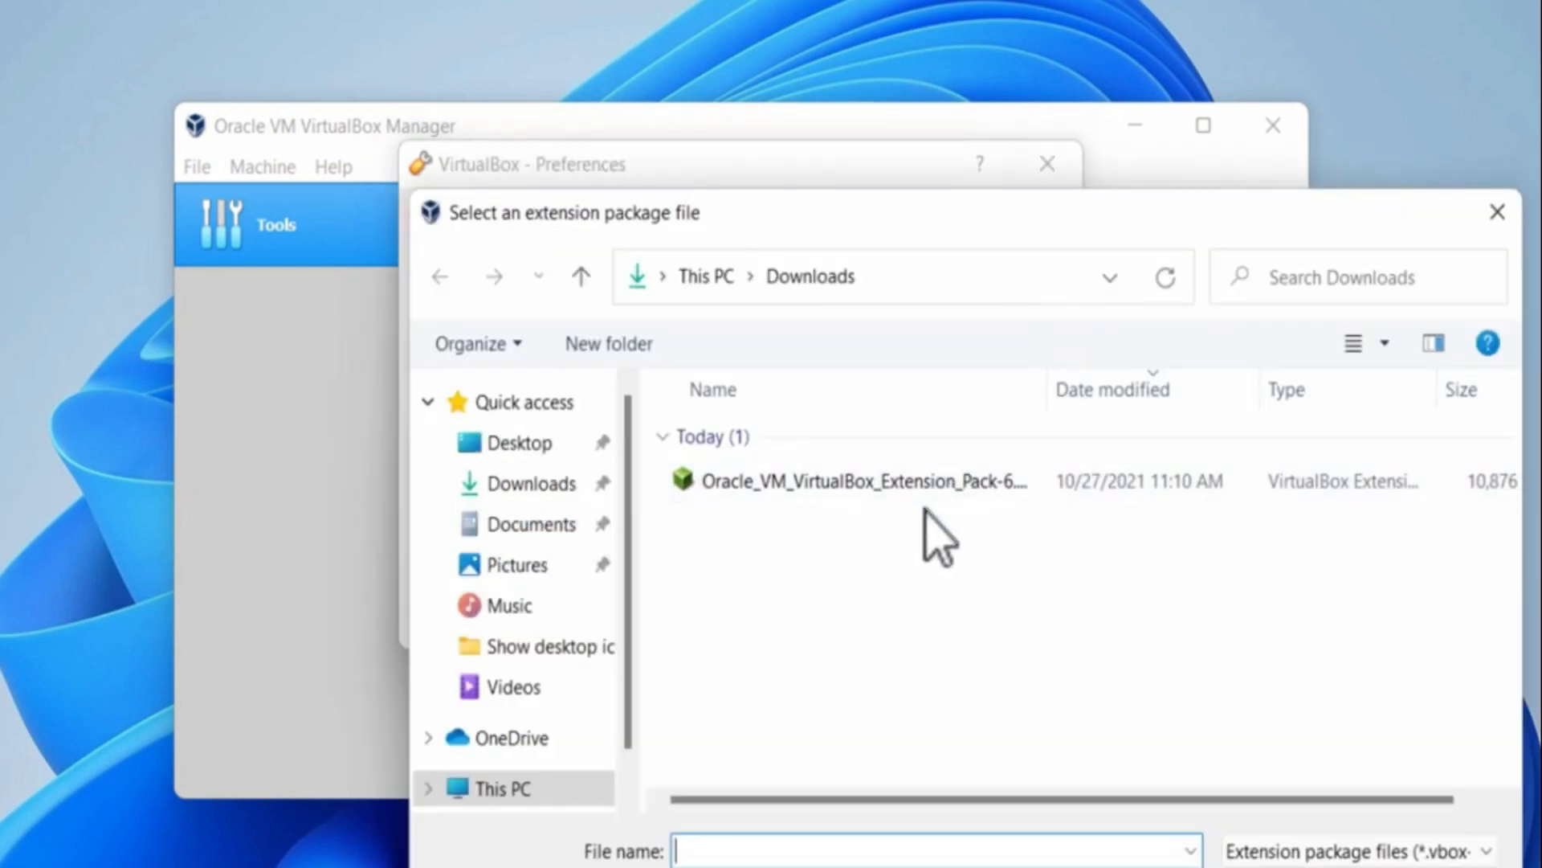
click(937, 482)
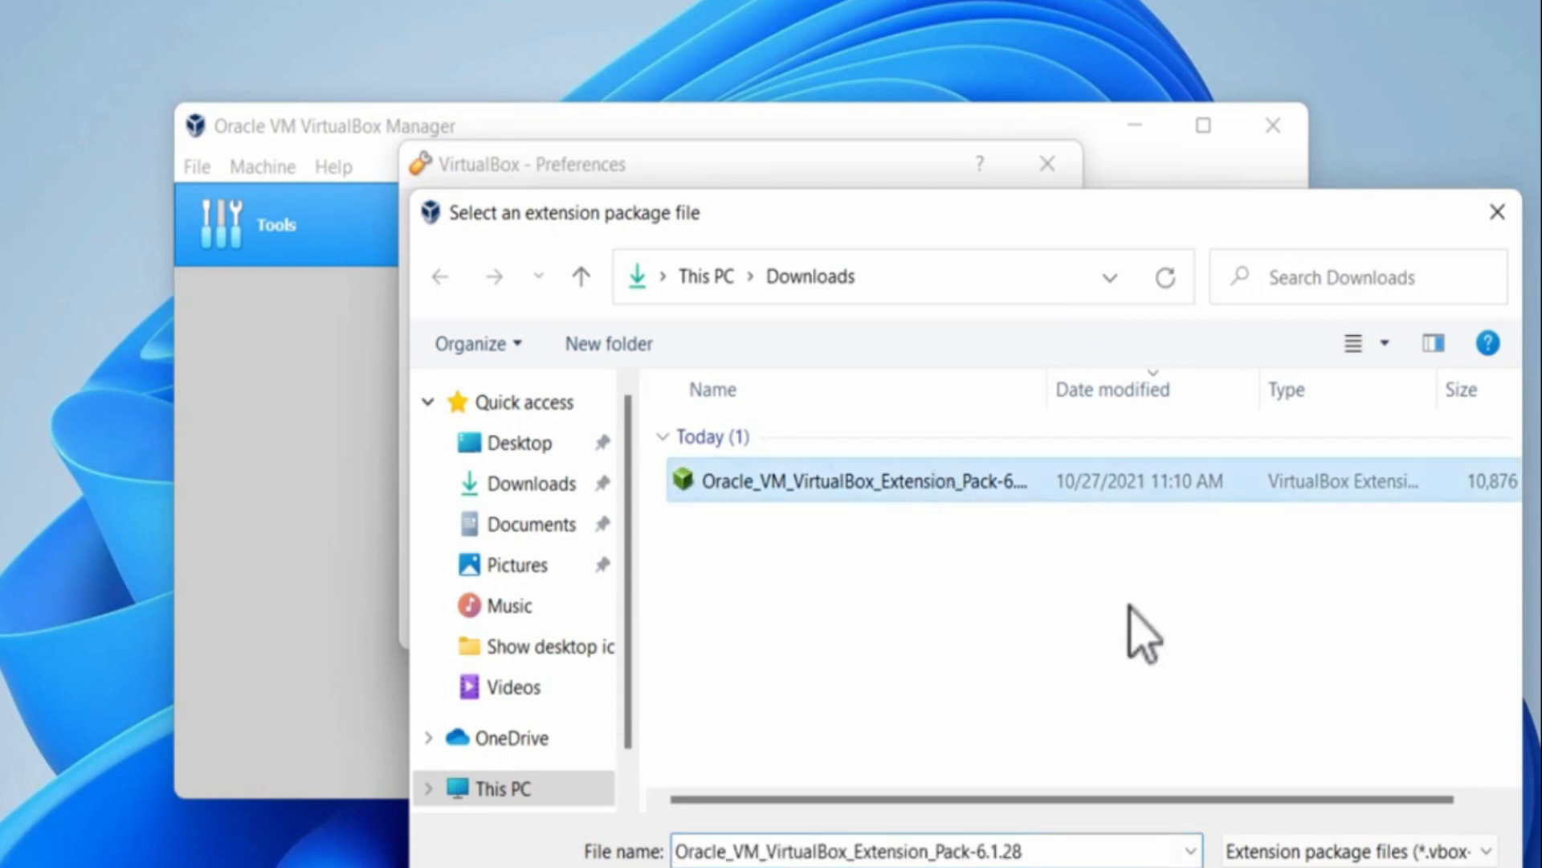
key(Return)
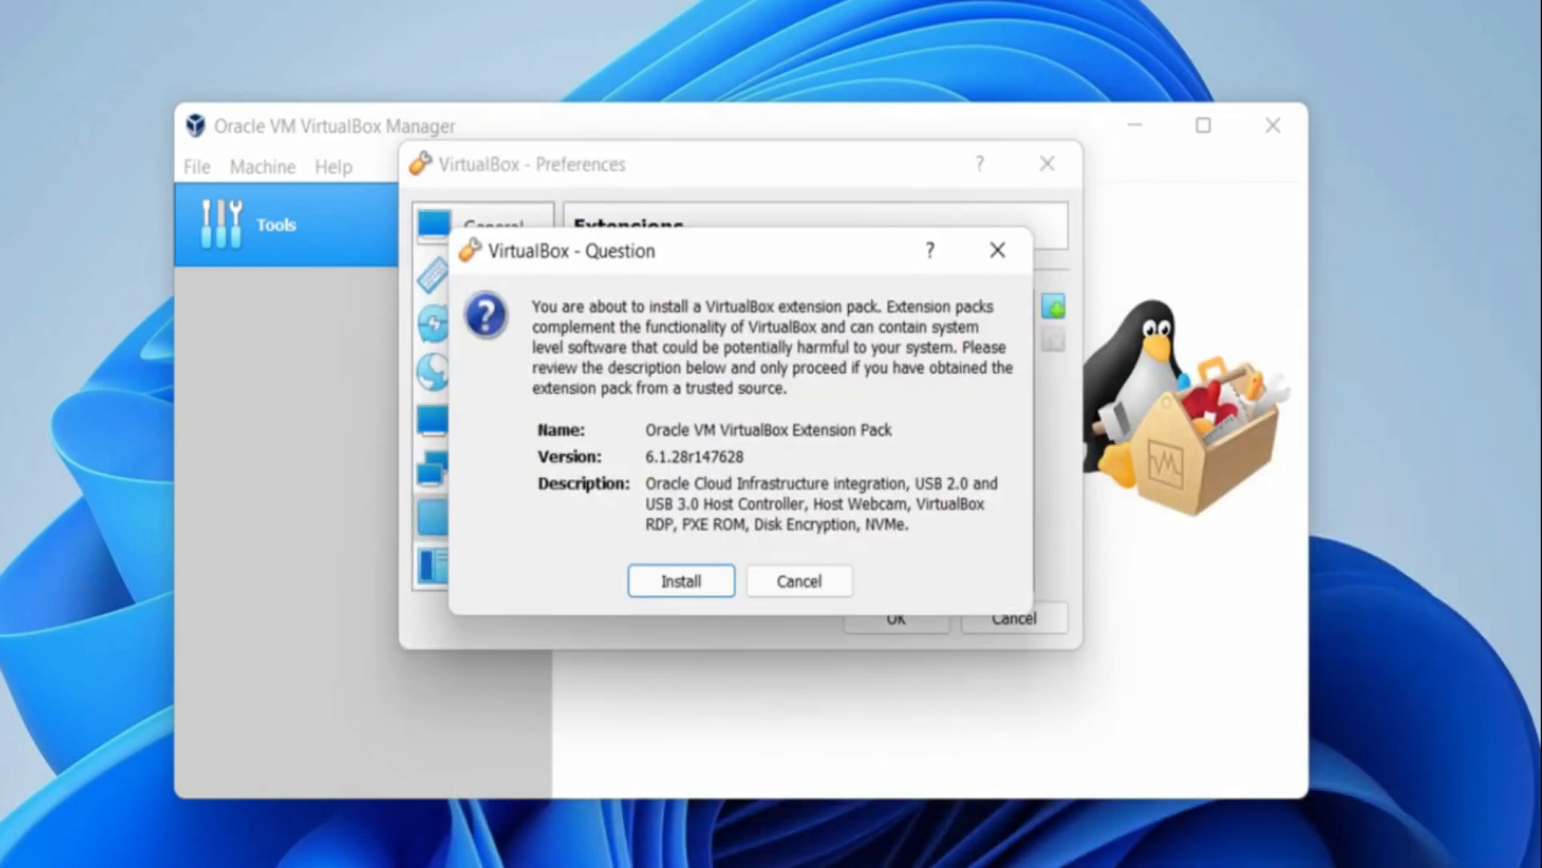
Install the Oracle VM VirtualBox Extension Pack, agree to its licence, and close the preferences
click(688, 590)
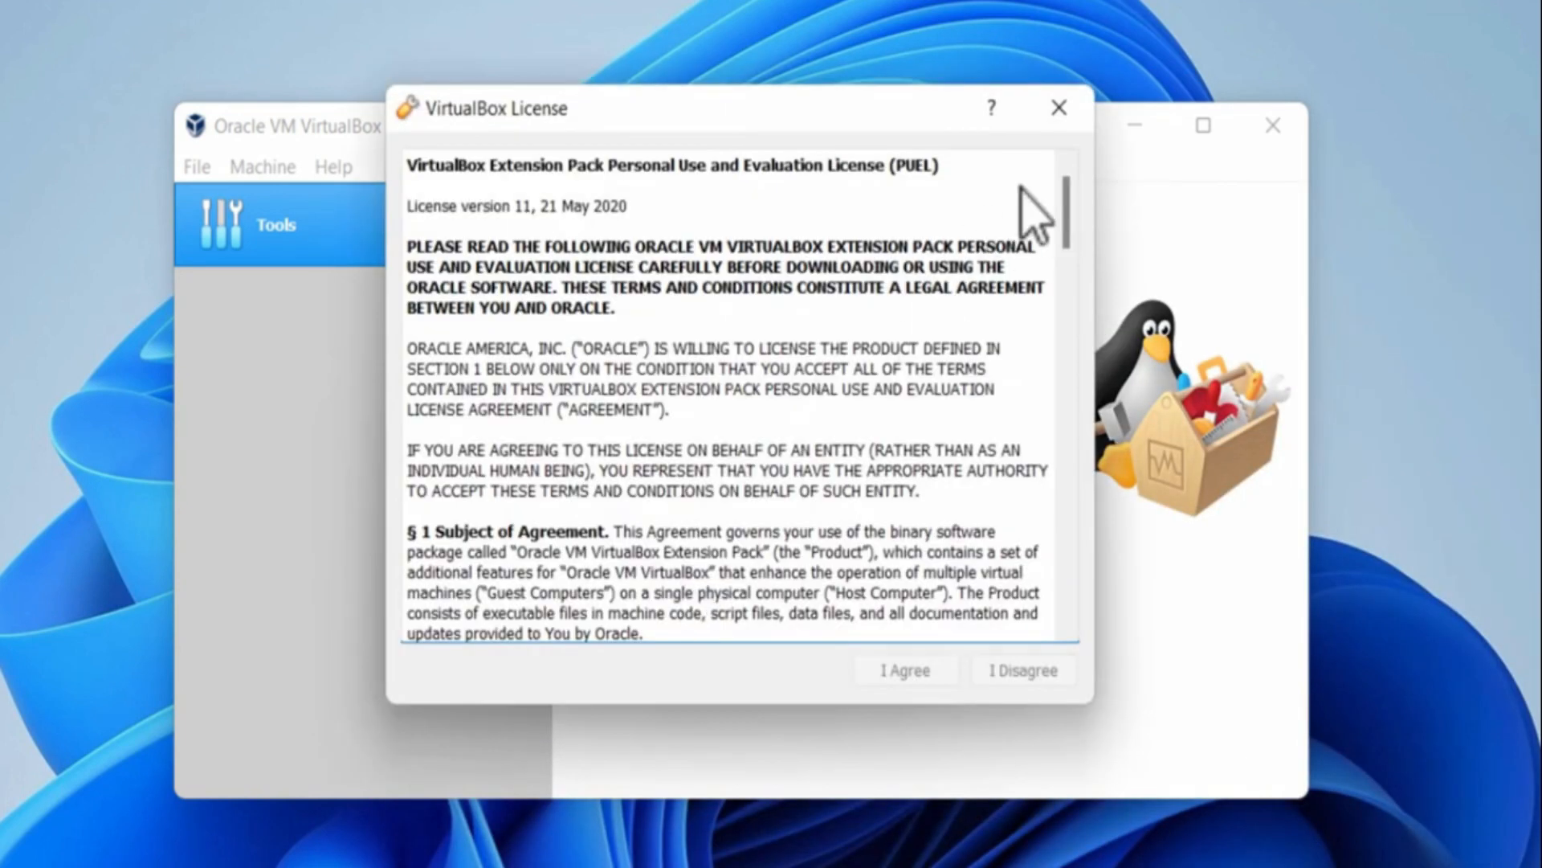
drag(1068, 213, 1125, 610)
click(911, 671)
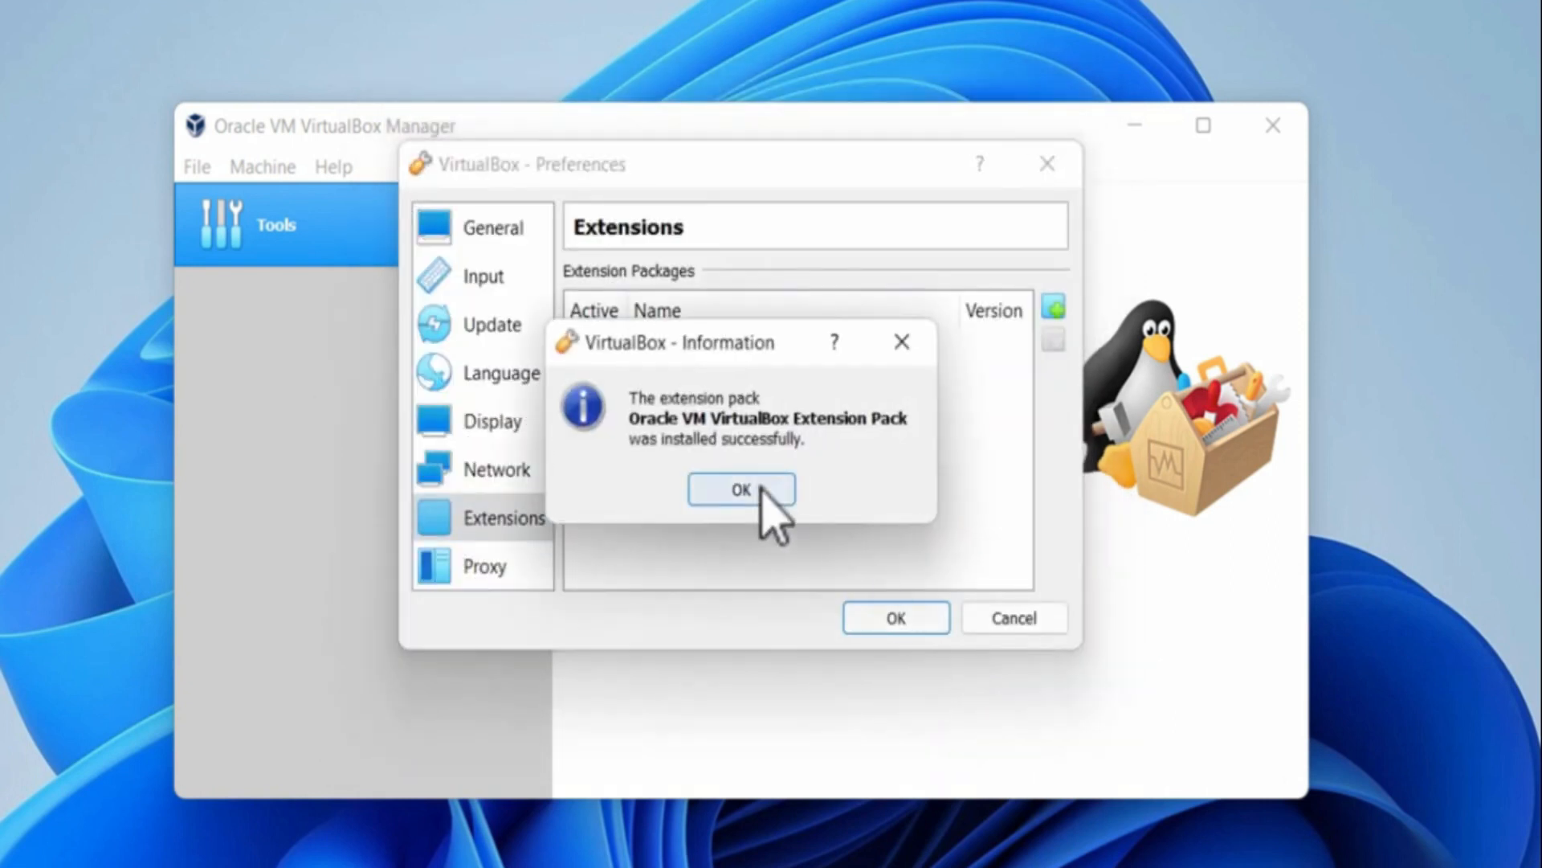
click(759, 487)
click(901, 619)
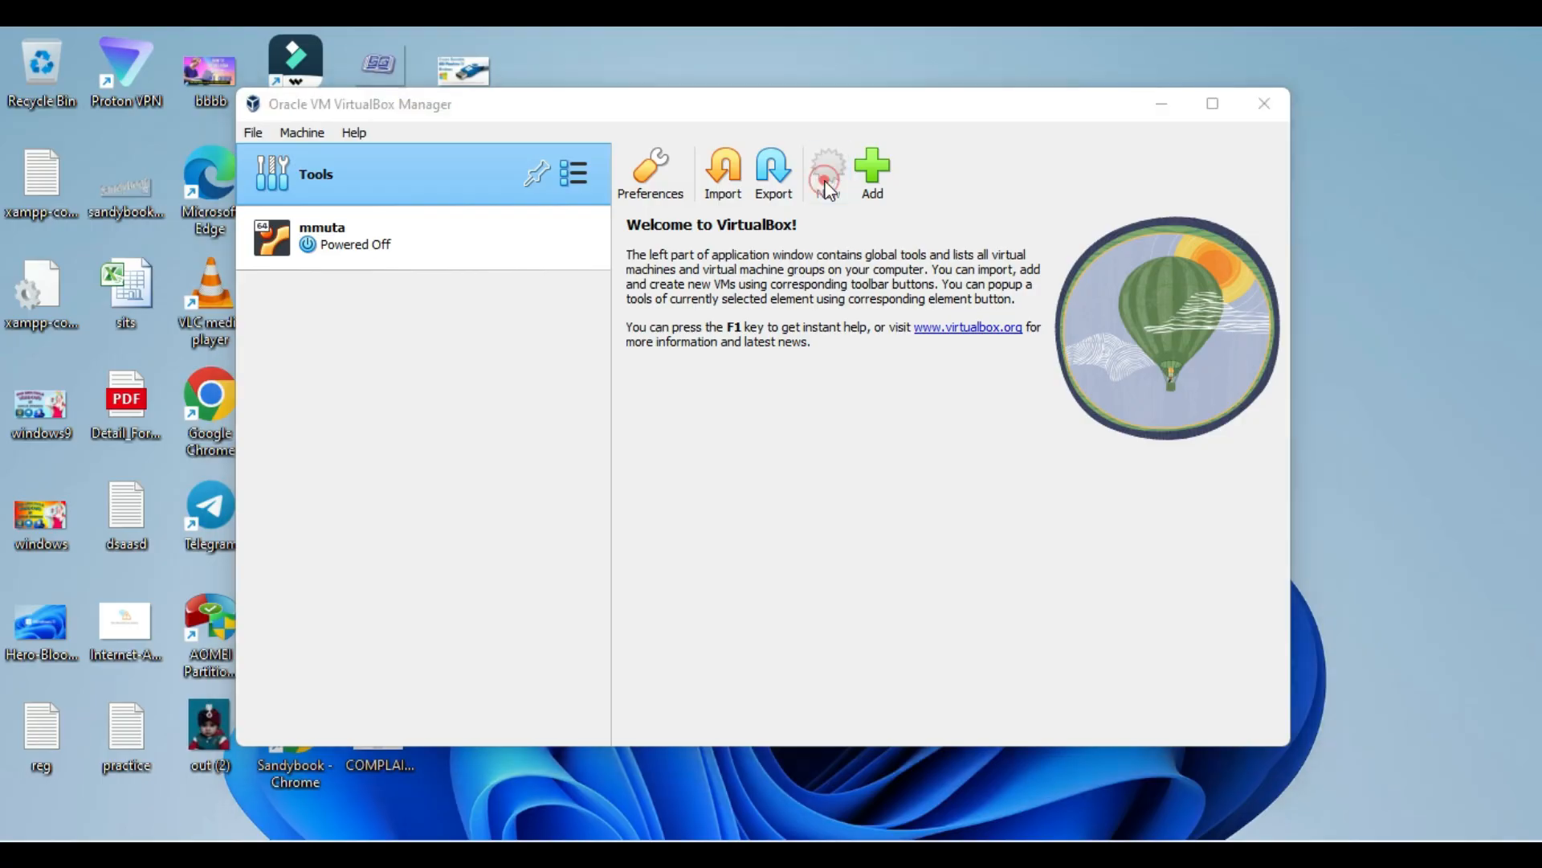
Start creating a new virtual machine and name it sandybook
click(851, 128)
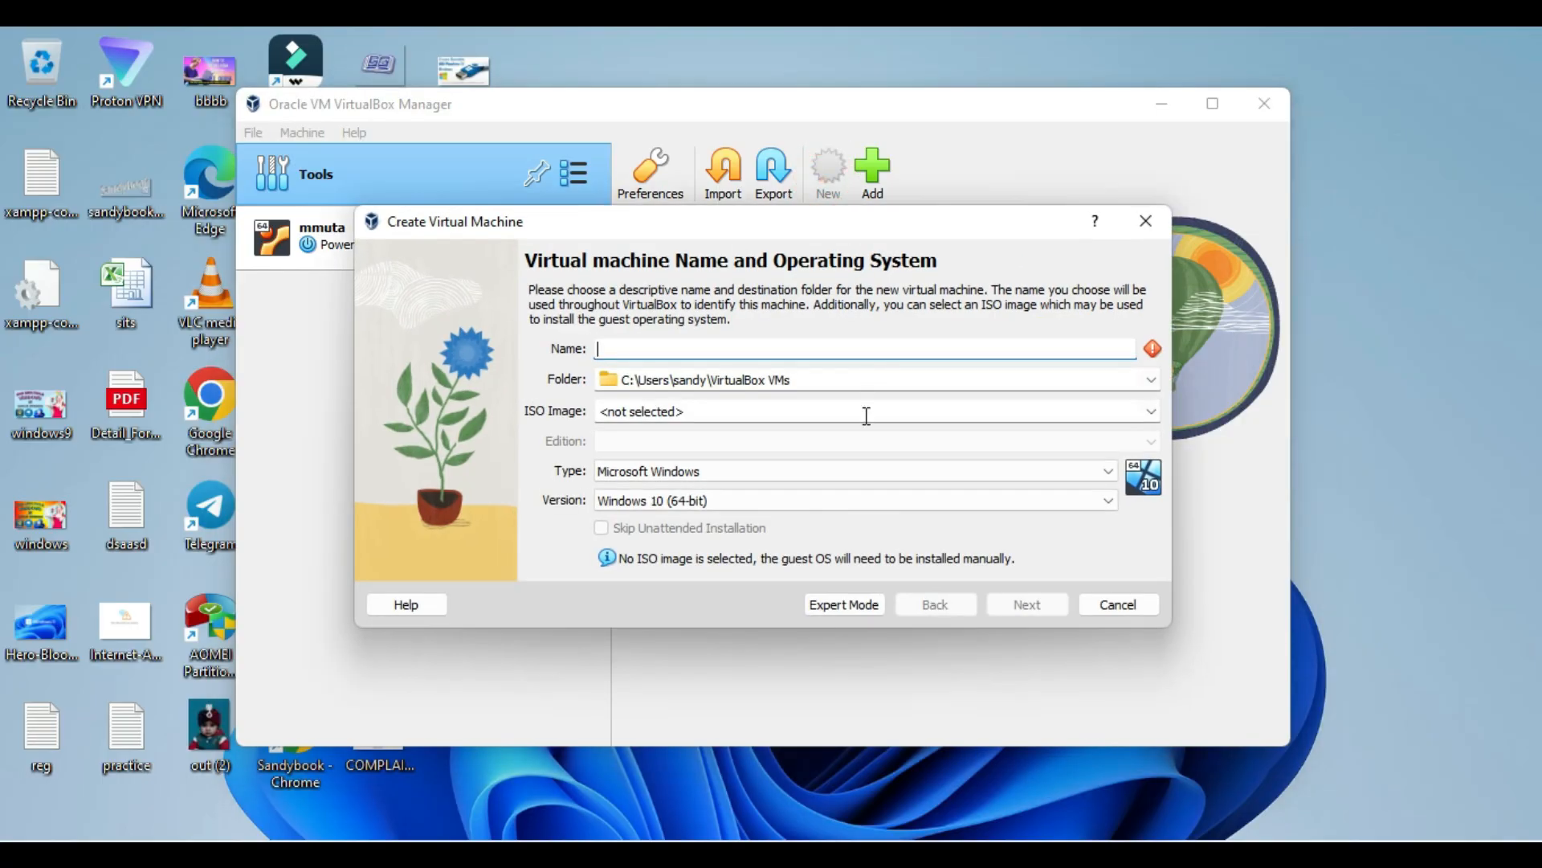
click(815, 348)
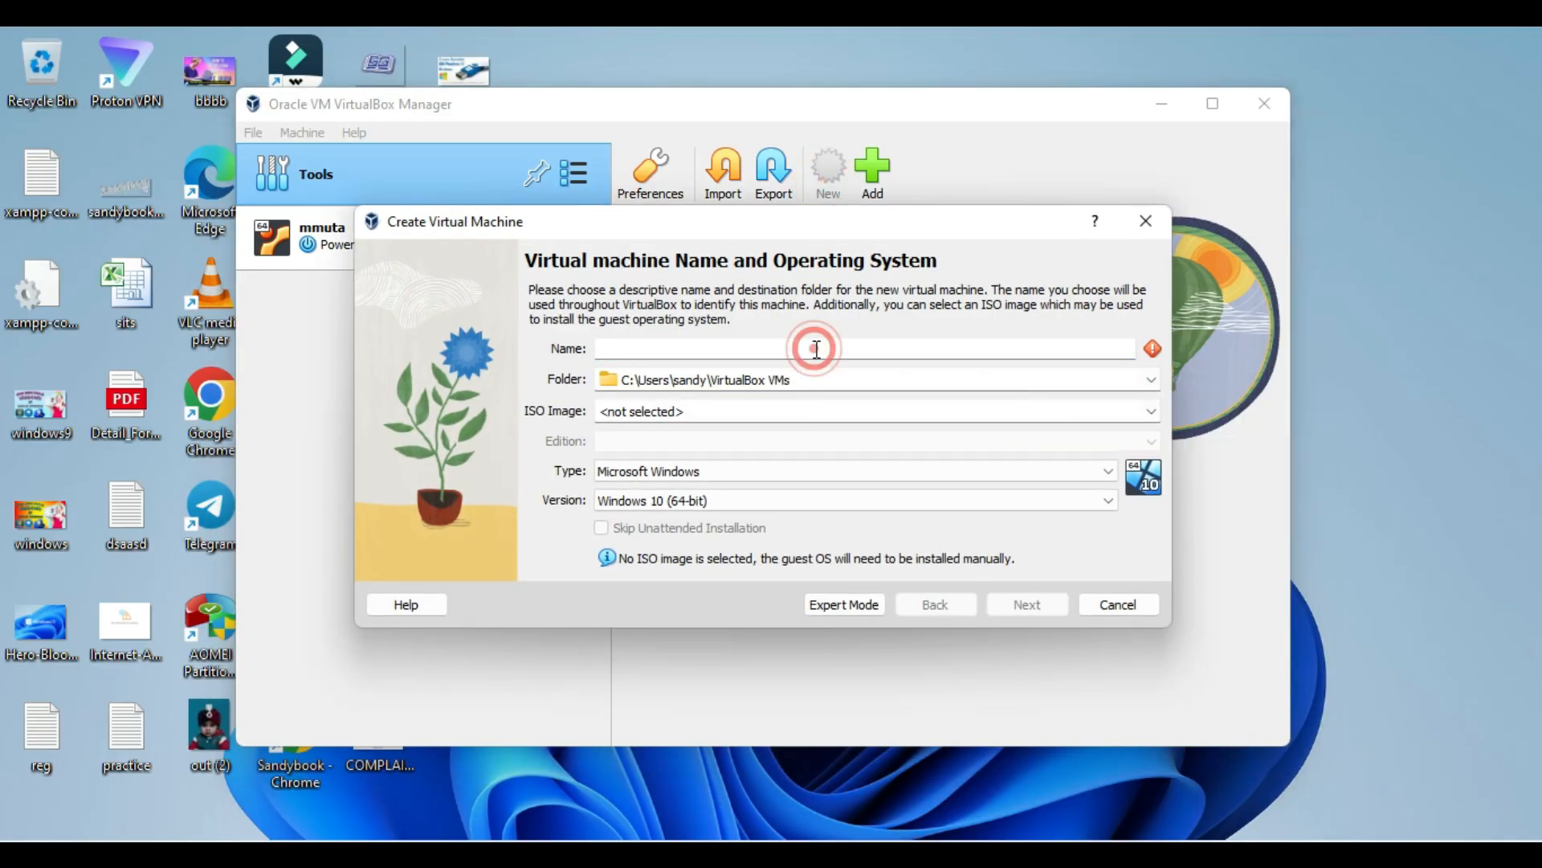
click(816, 349)
text(sandybook)
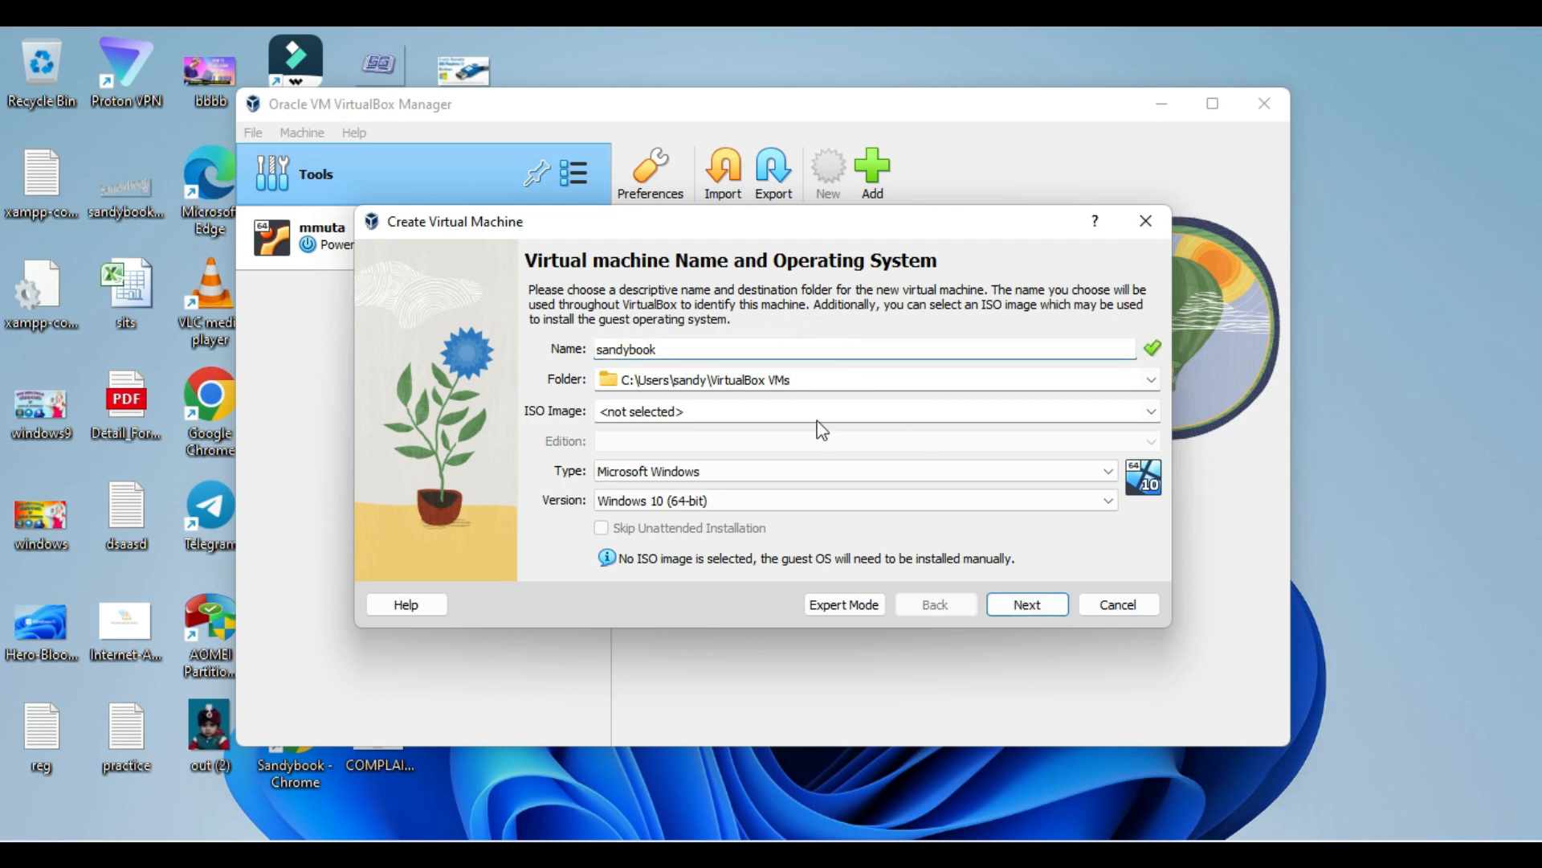
Set the new virtual machine's destination folder to the Softwares (F:) drive
click(1153, 380)
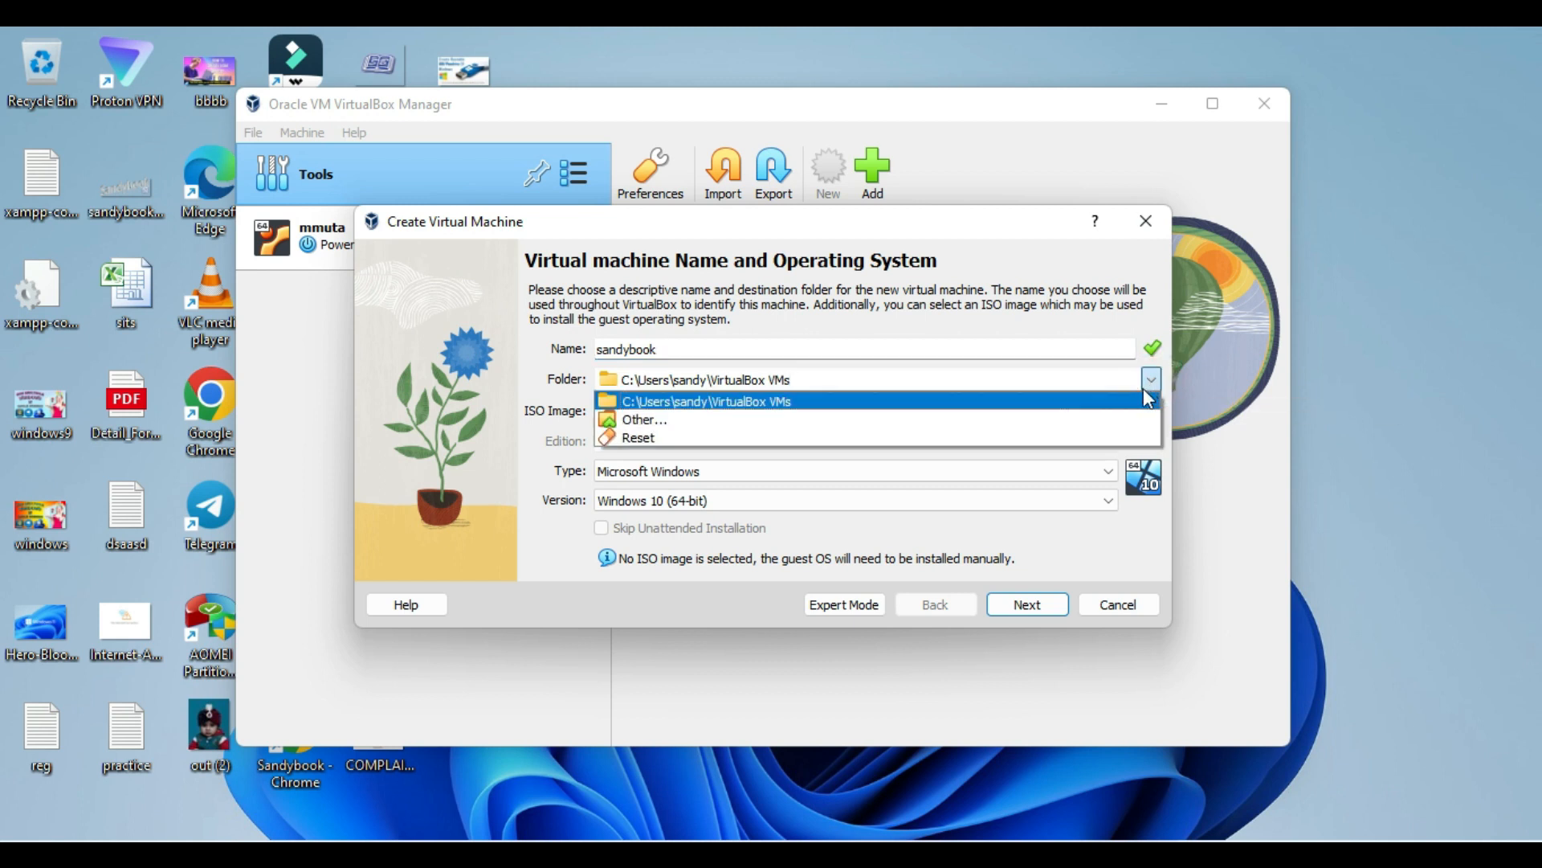
click(887, 421)
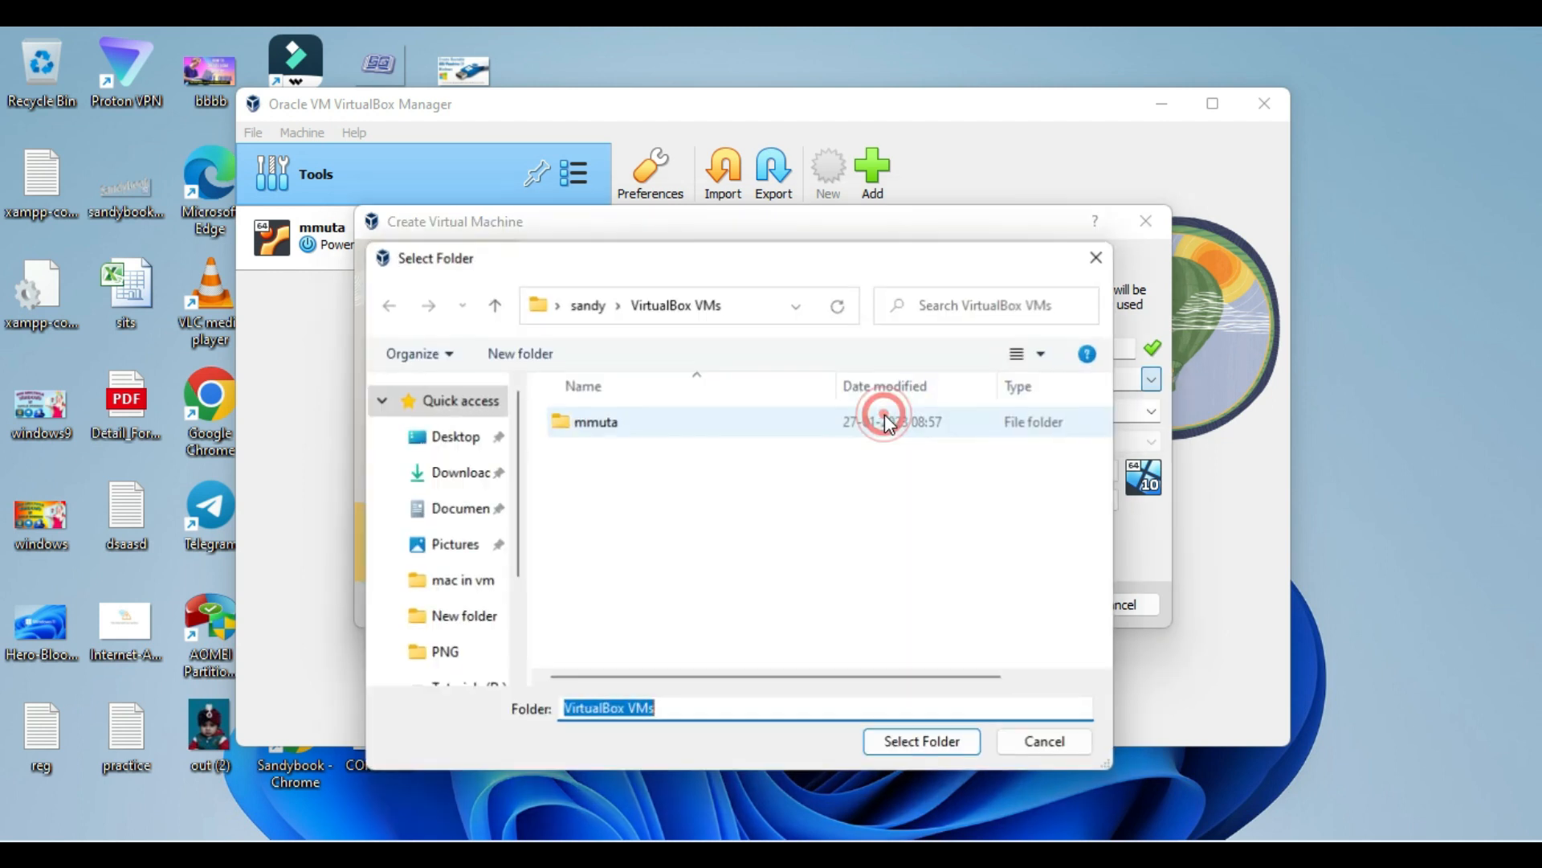
scroll(491, 487, down, 2)
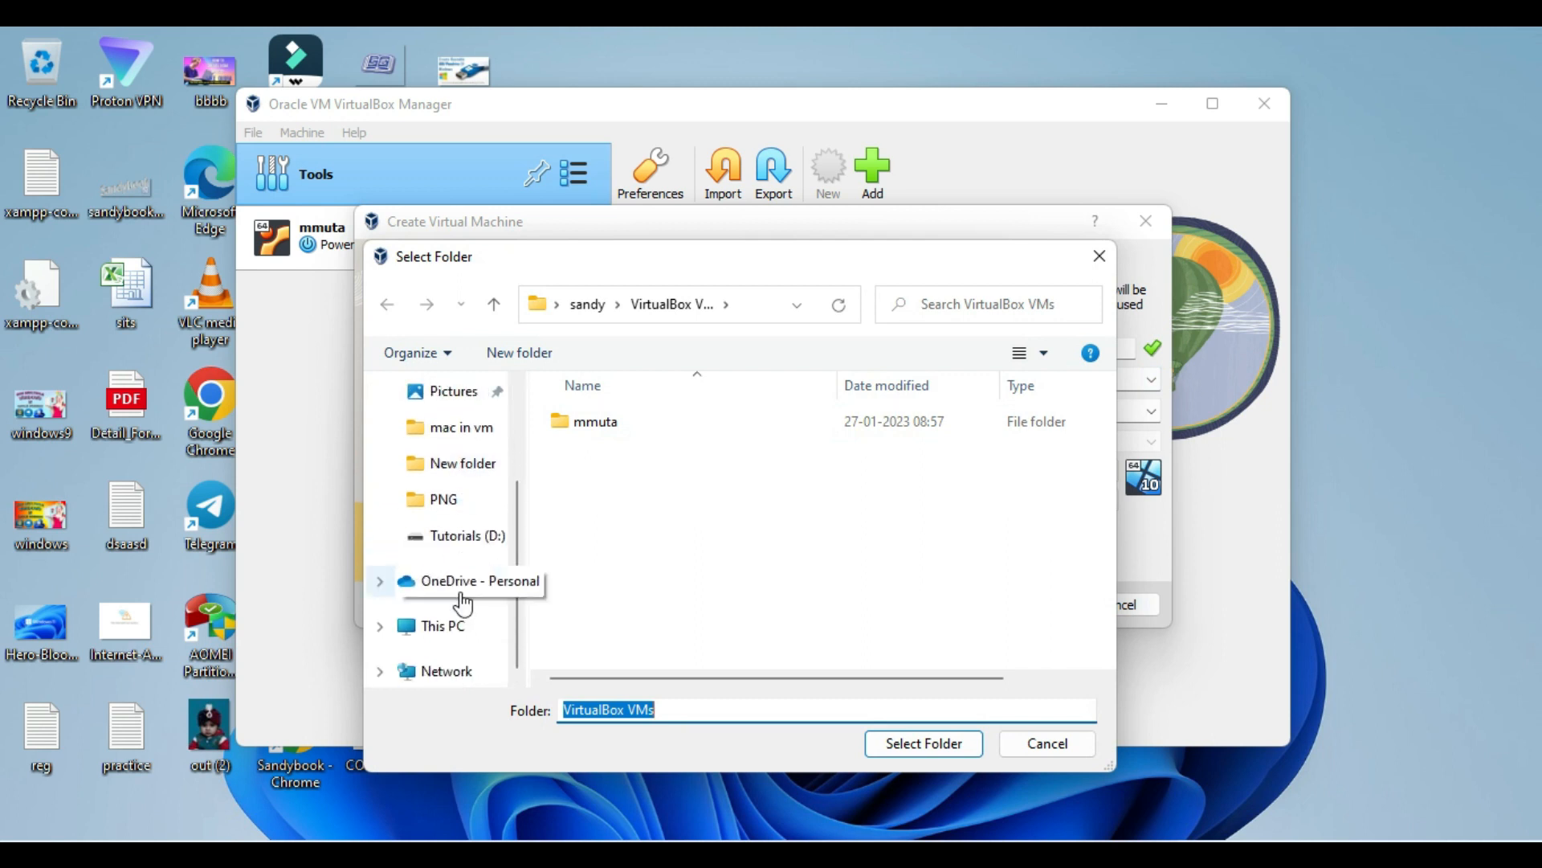
click(460, 626)
scroll(739, 526, down, 5)
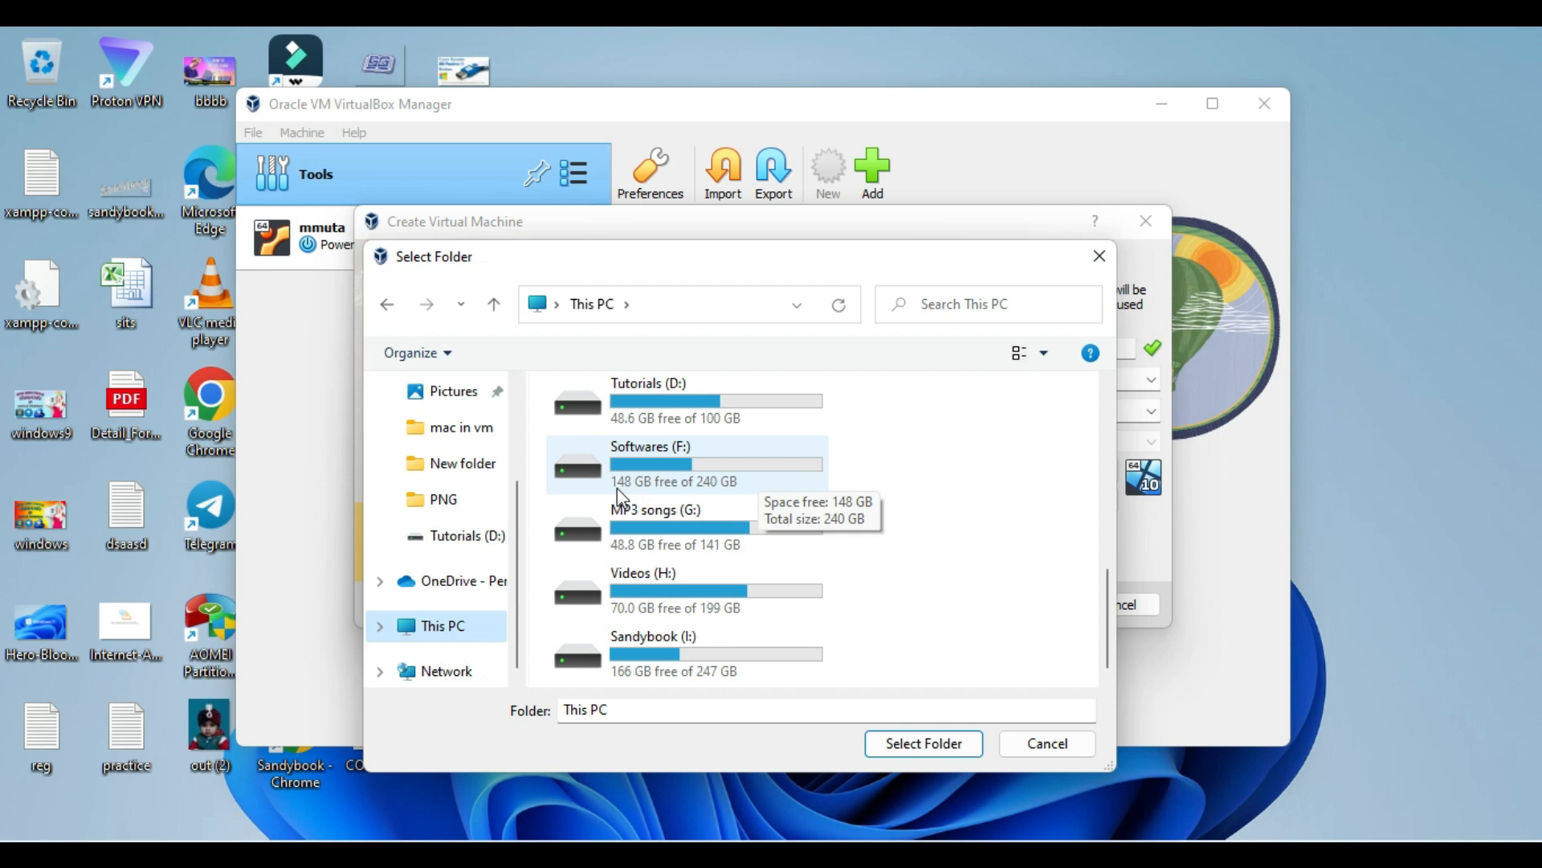
click(751, 475)
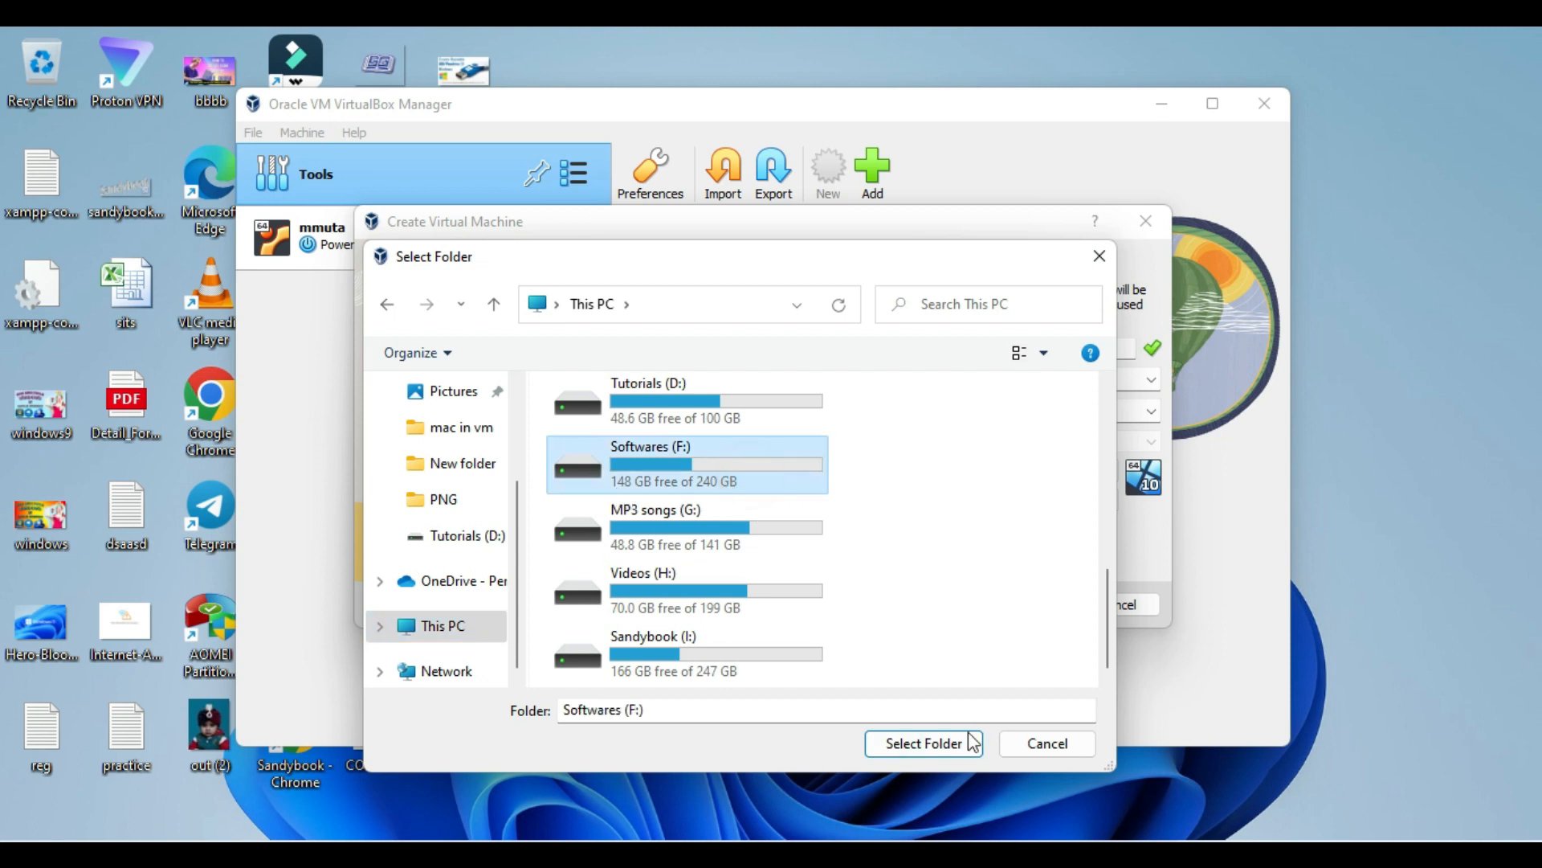
click(944, 747)
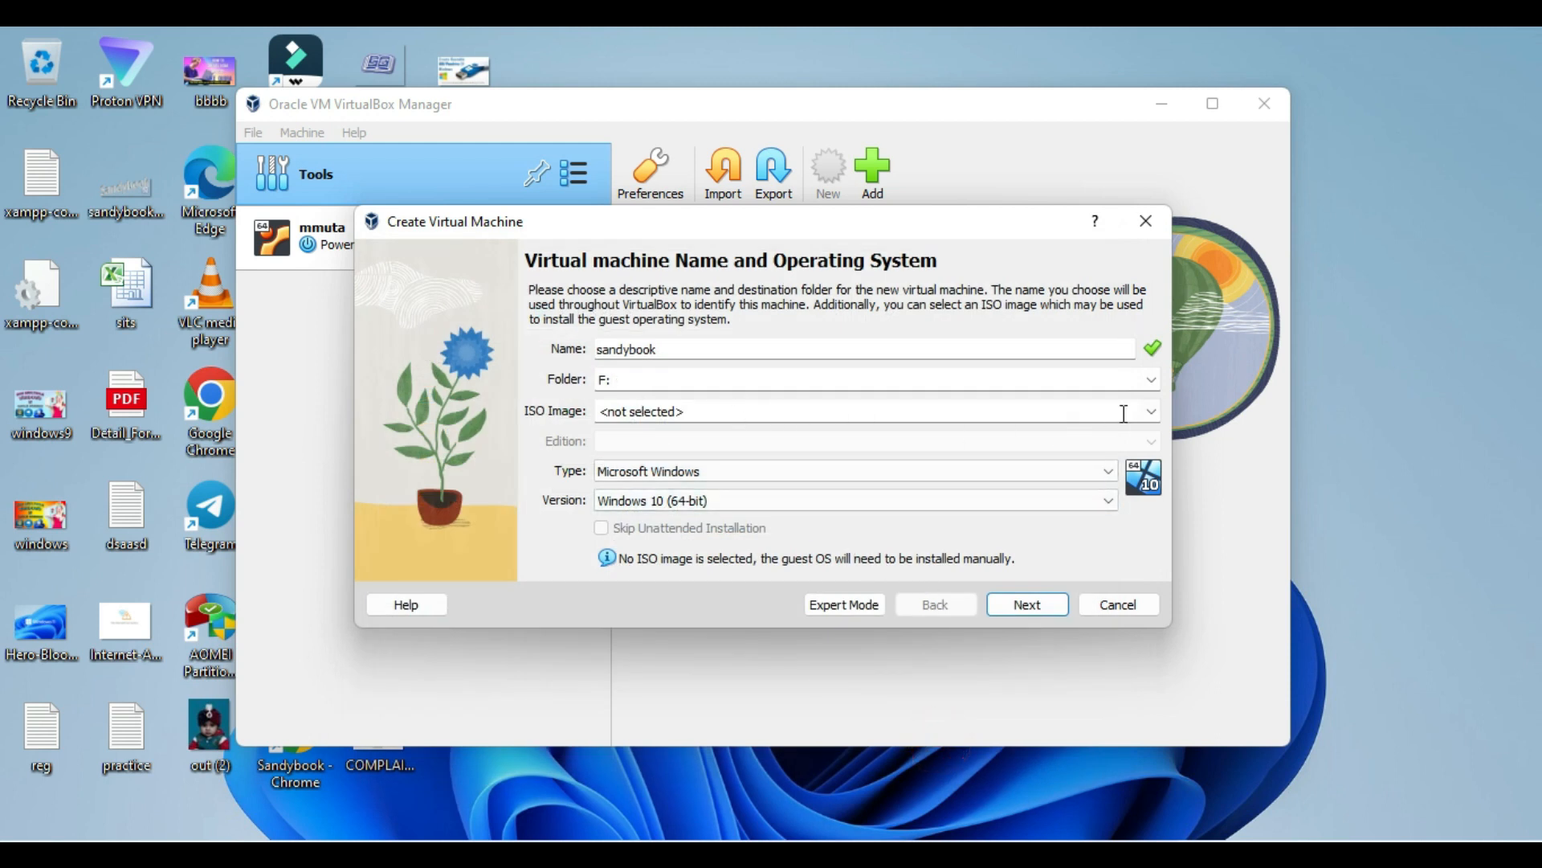
Choose Win10_20H2_EnglishInternational_x64.iso as the ISO image and continue to the unattended install setup
click(1150, 413)
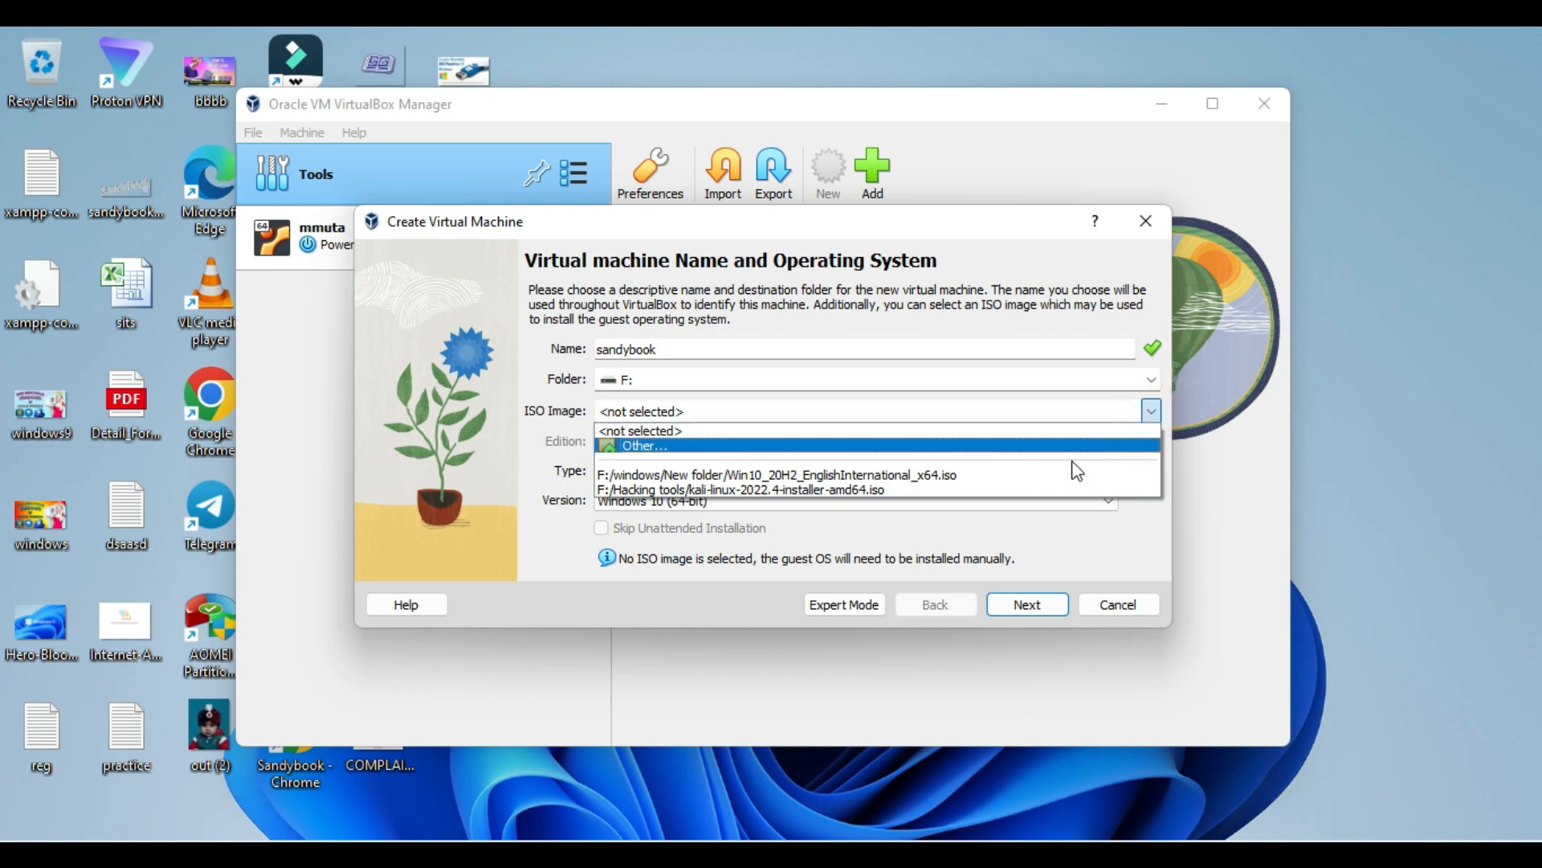
click(929, 480)
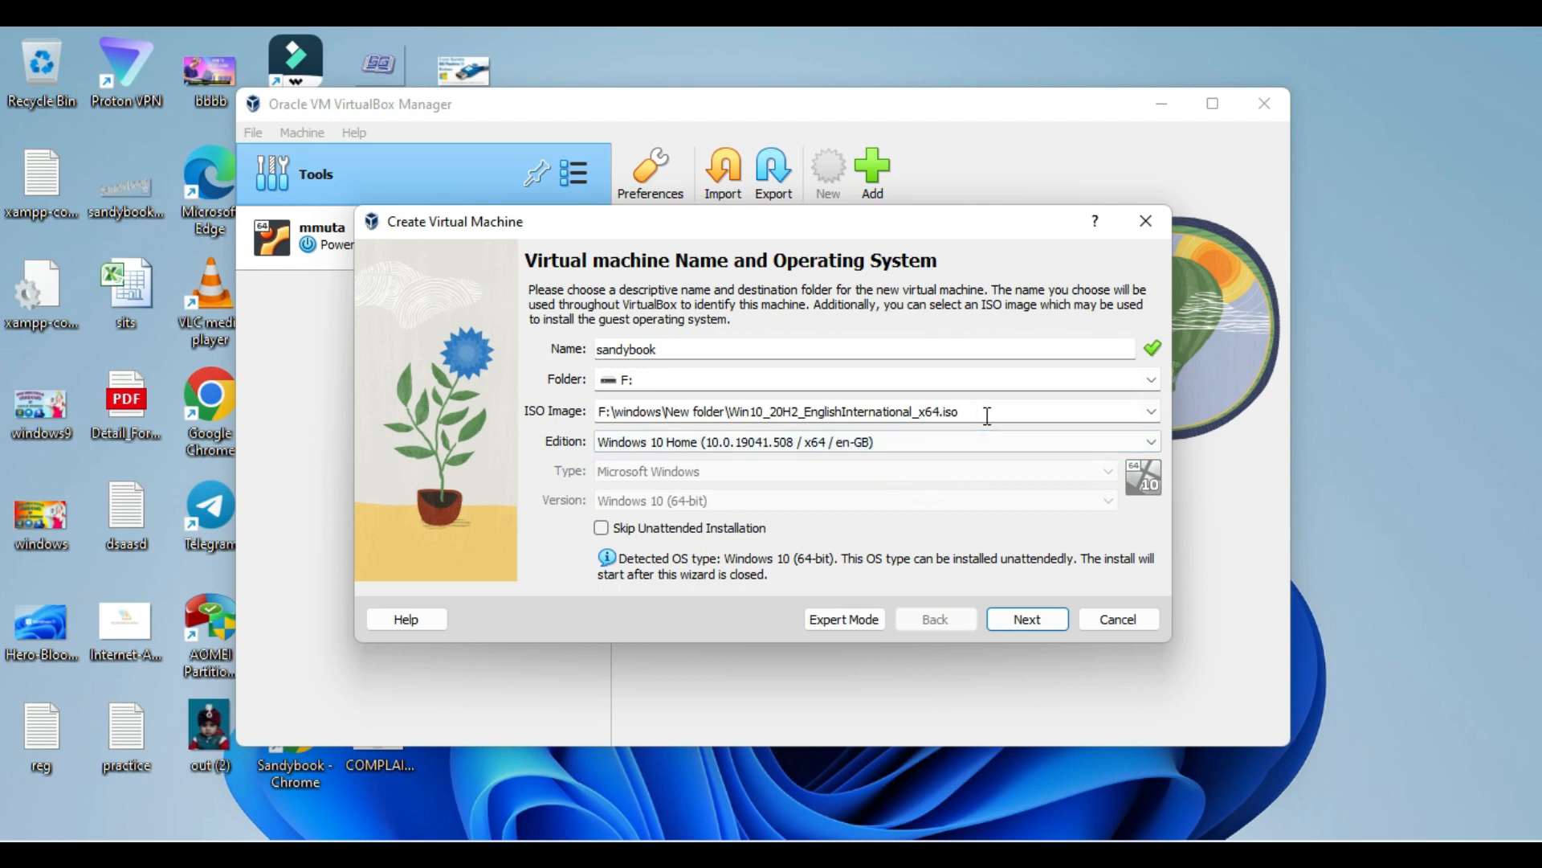
click(1029, 620)
Enable Guest Additions for the unattended install and replace the default username with the guest account's username
click(710, 399)
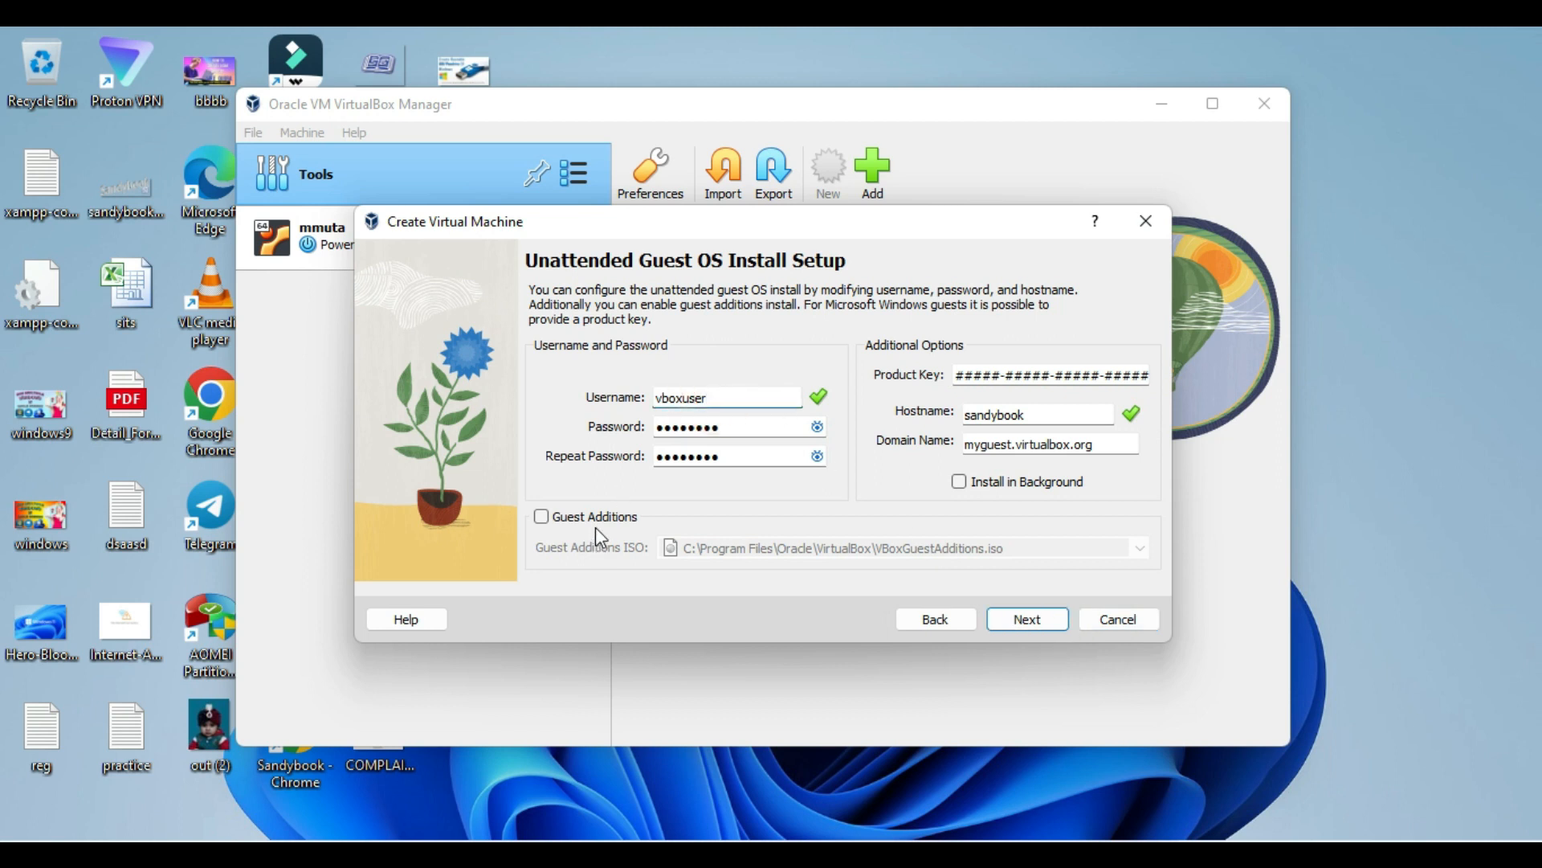
click(545, 517)
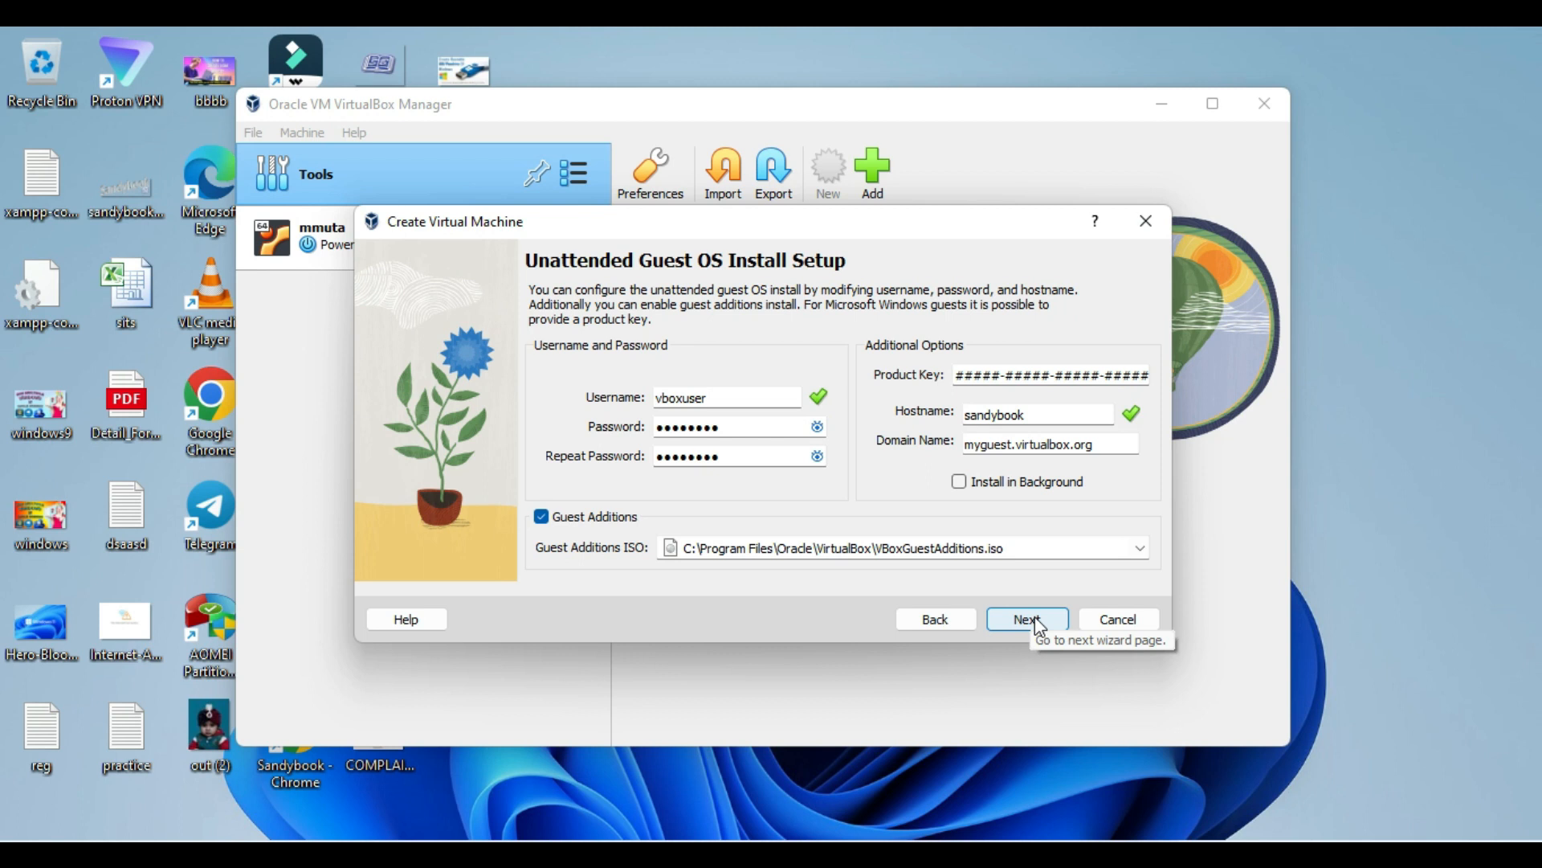
drag(732, 392, 645, 405)
text(sandy)
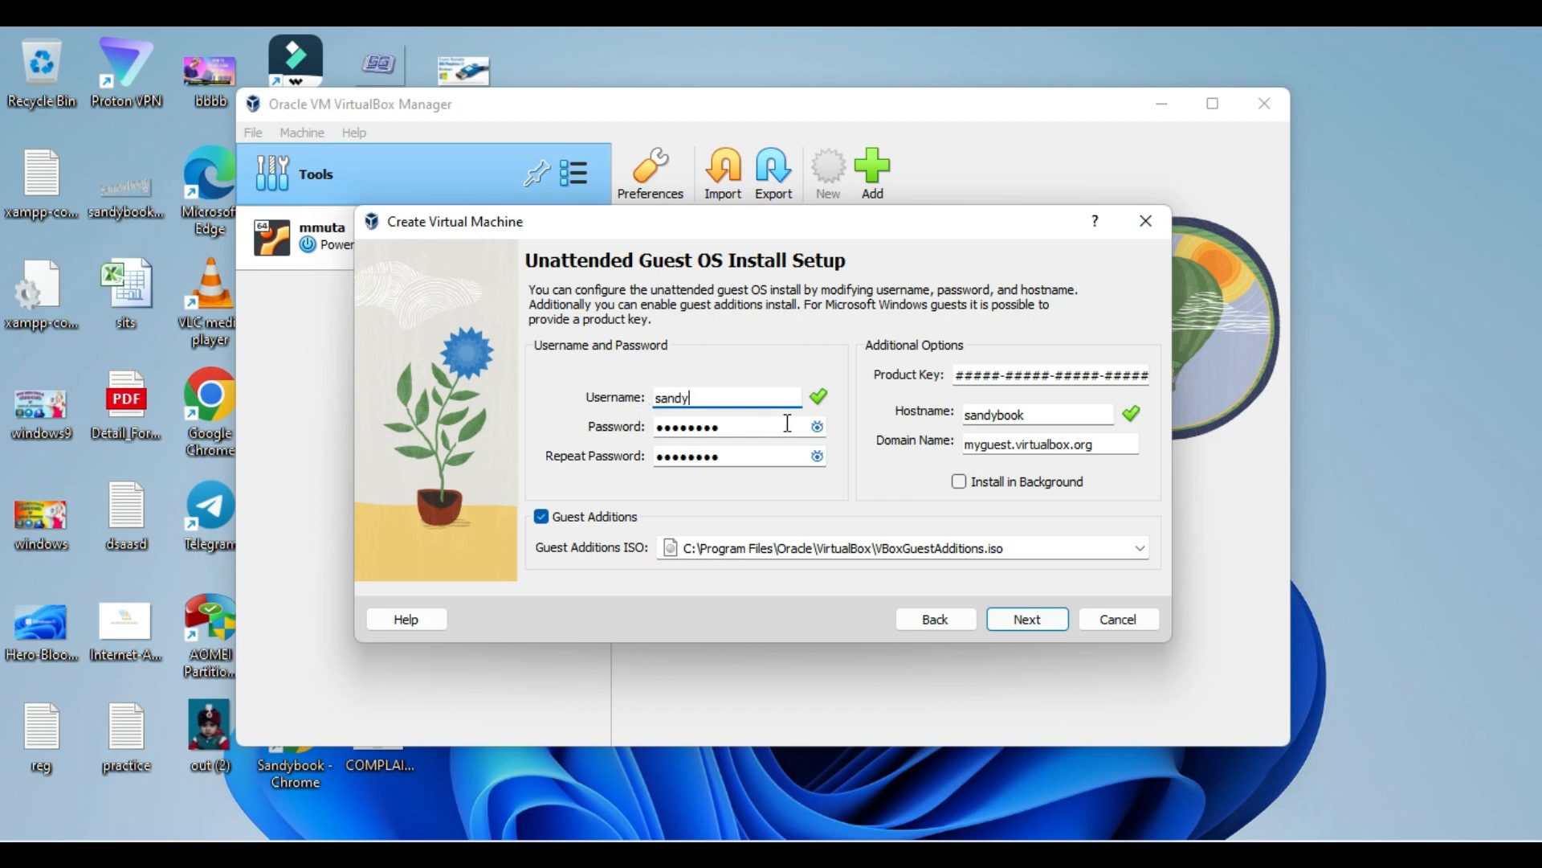
Replace the guest account's password, repeat it for confirmation, and continue to the hardware page
drag(759, 422, 632, 438)
text(••••)
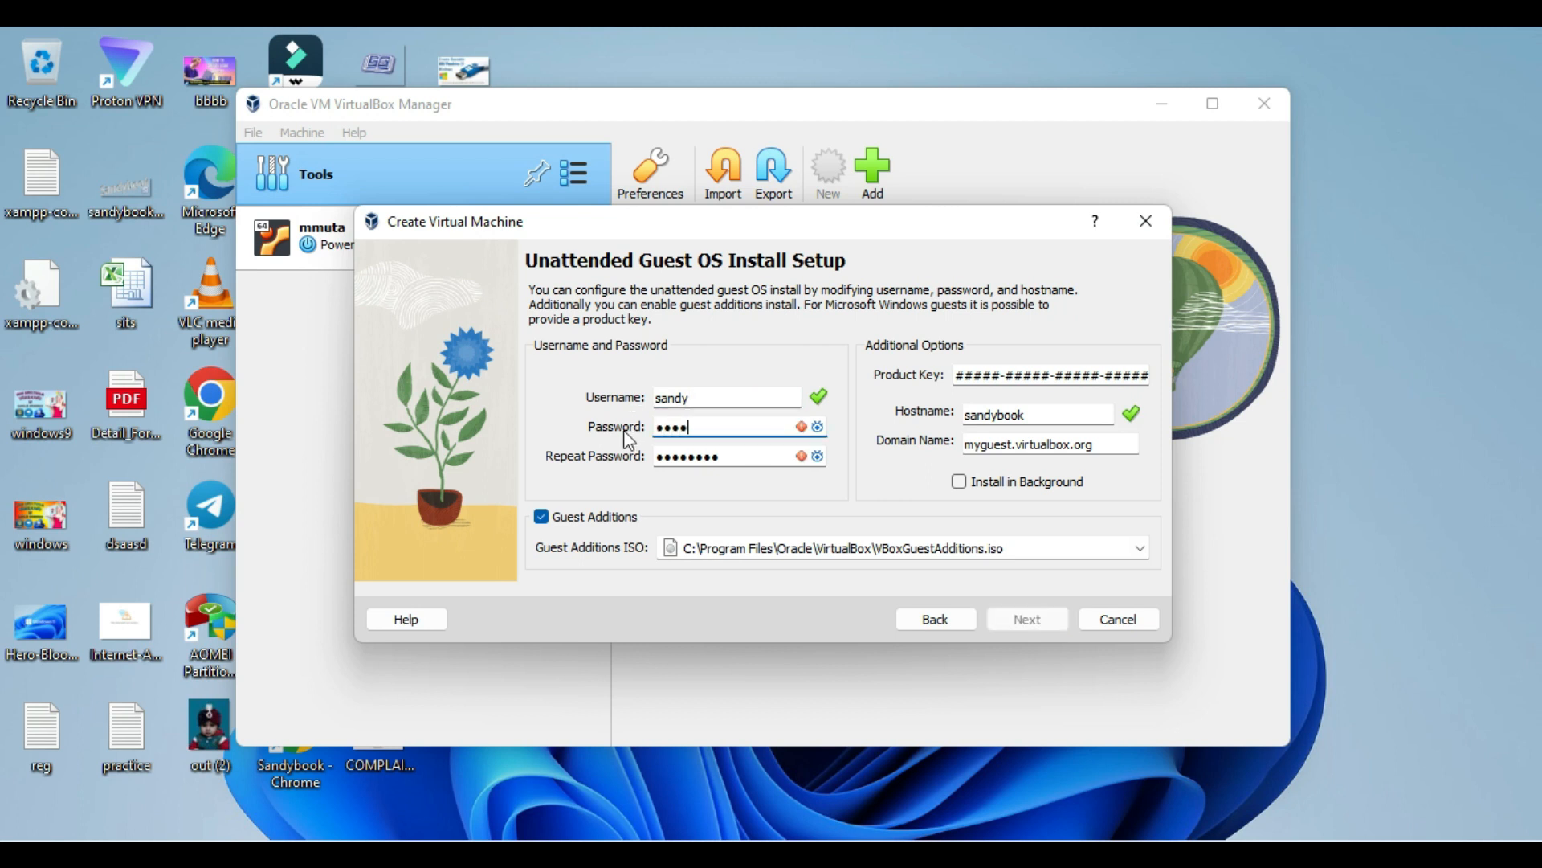
click(683, 453)
double_click(685, 451)
key(BackSpace)
text(••••)
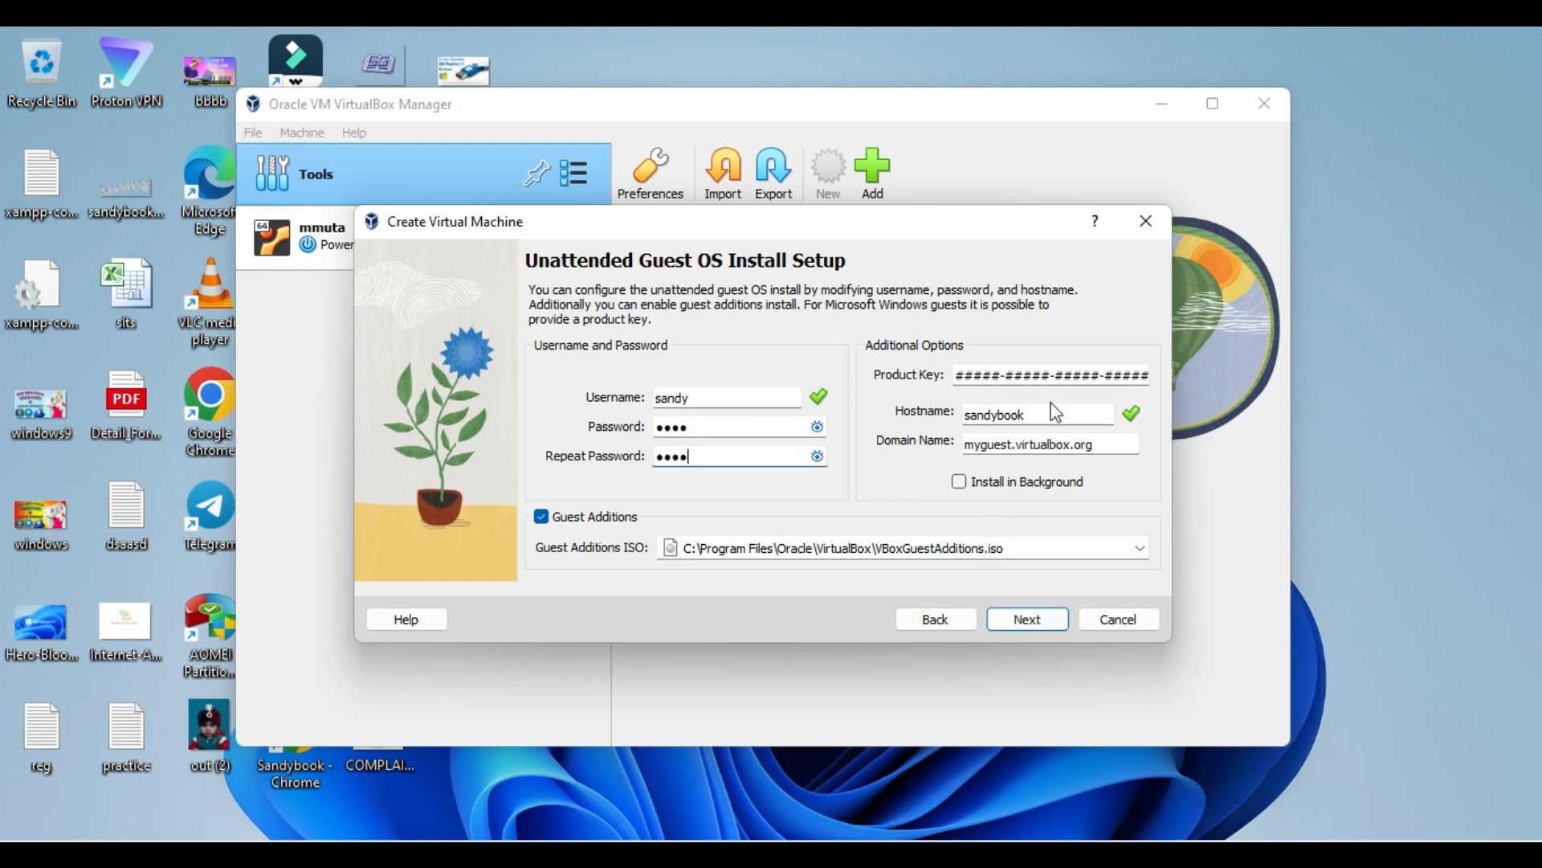
click(1028, 620)
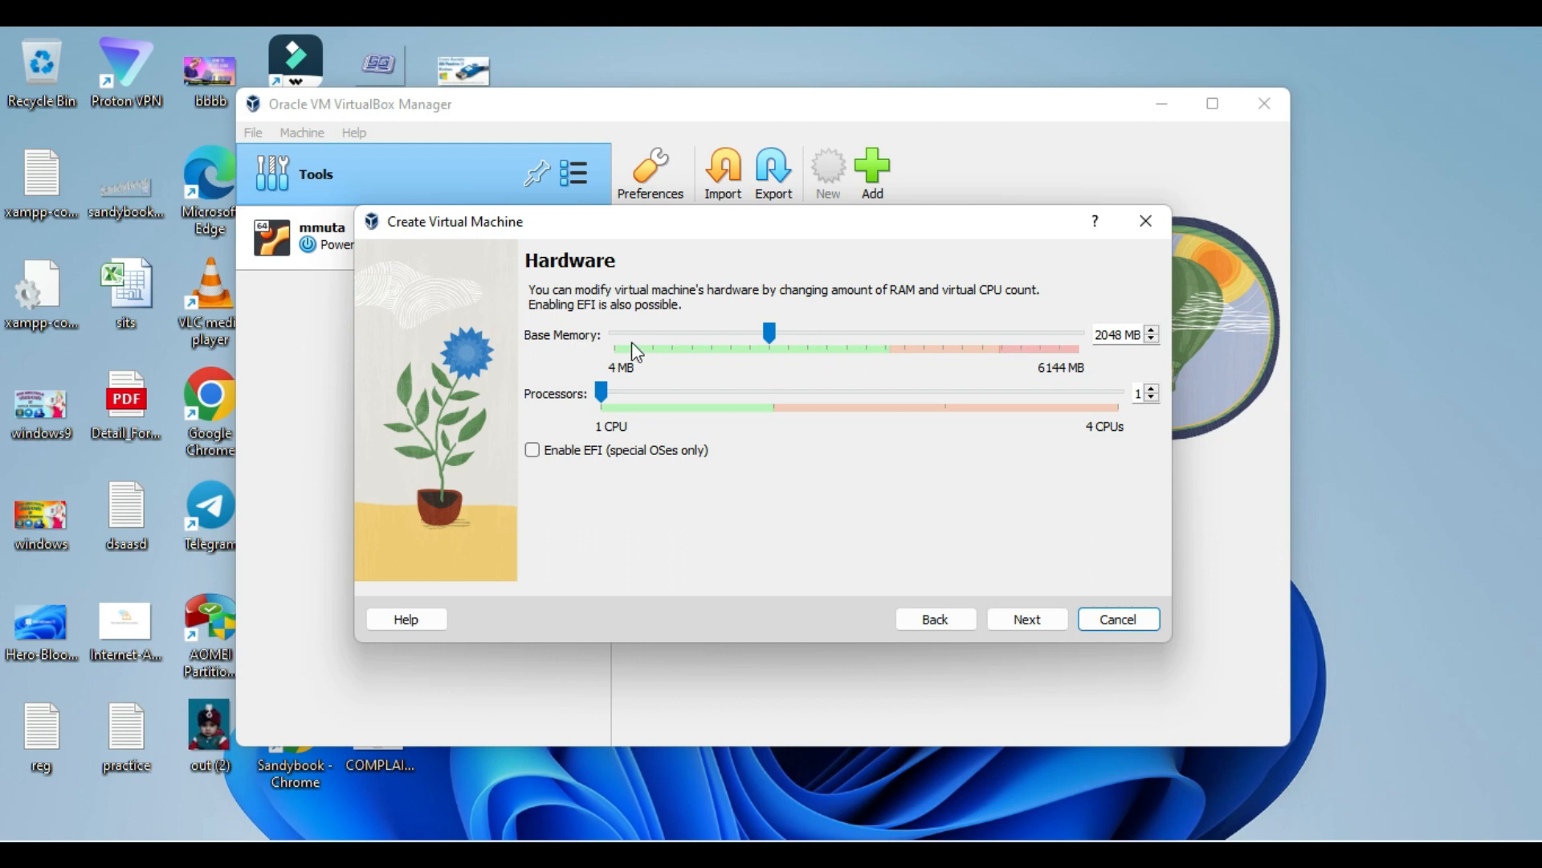
Set the base memory to 2484 MB and the new virtual hard disk's size to about 52.78 GB
drag(770, 334, 801, 338)
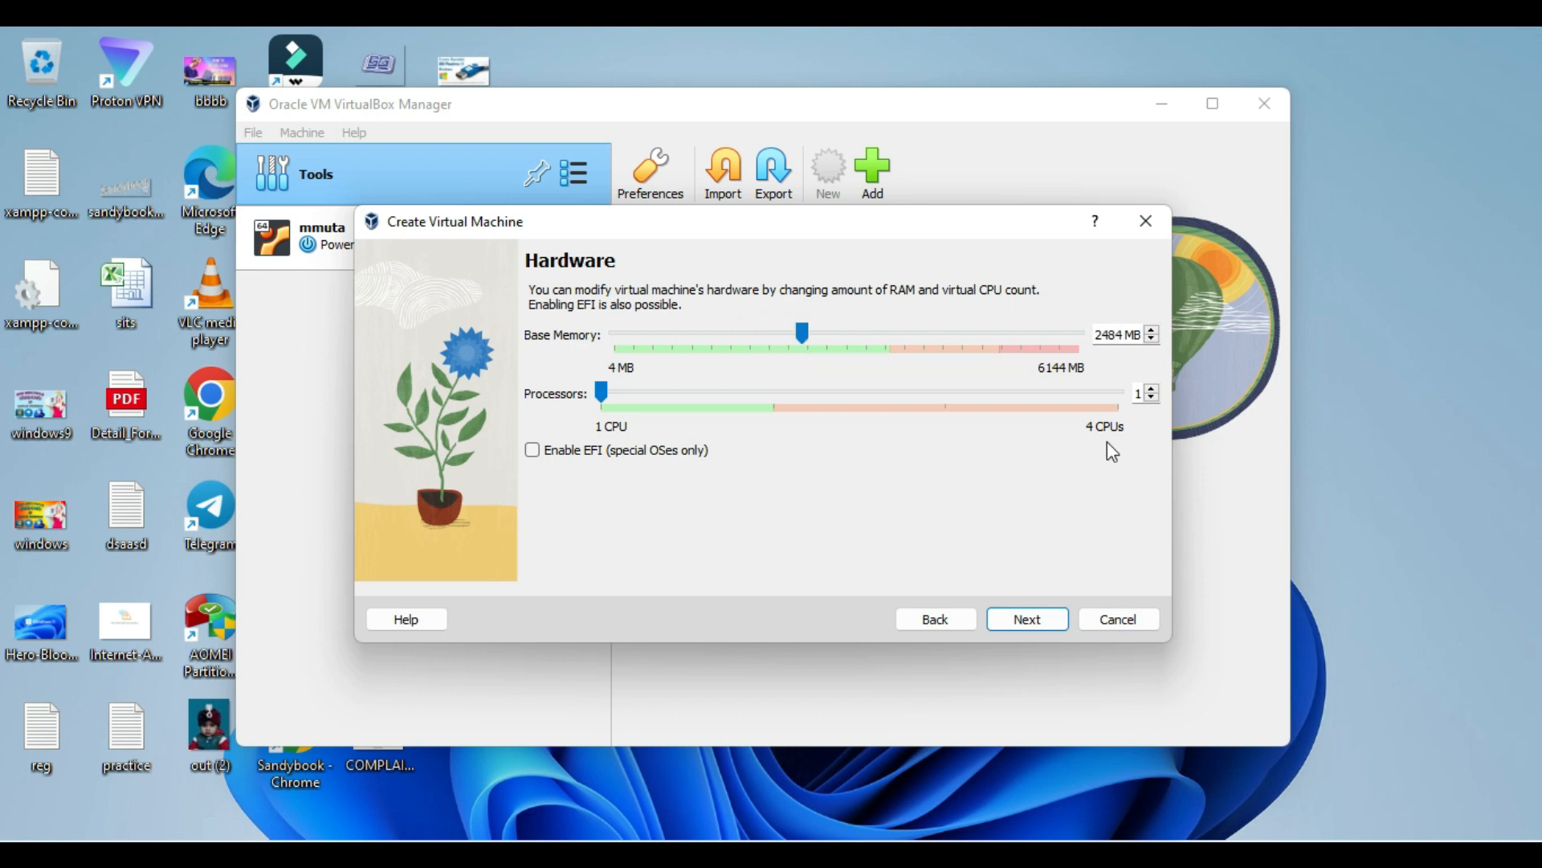
click(1028, 620)
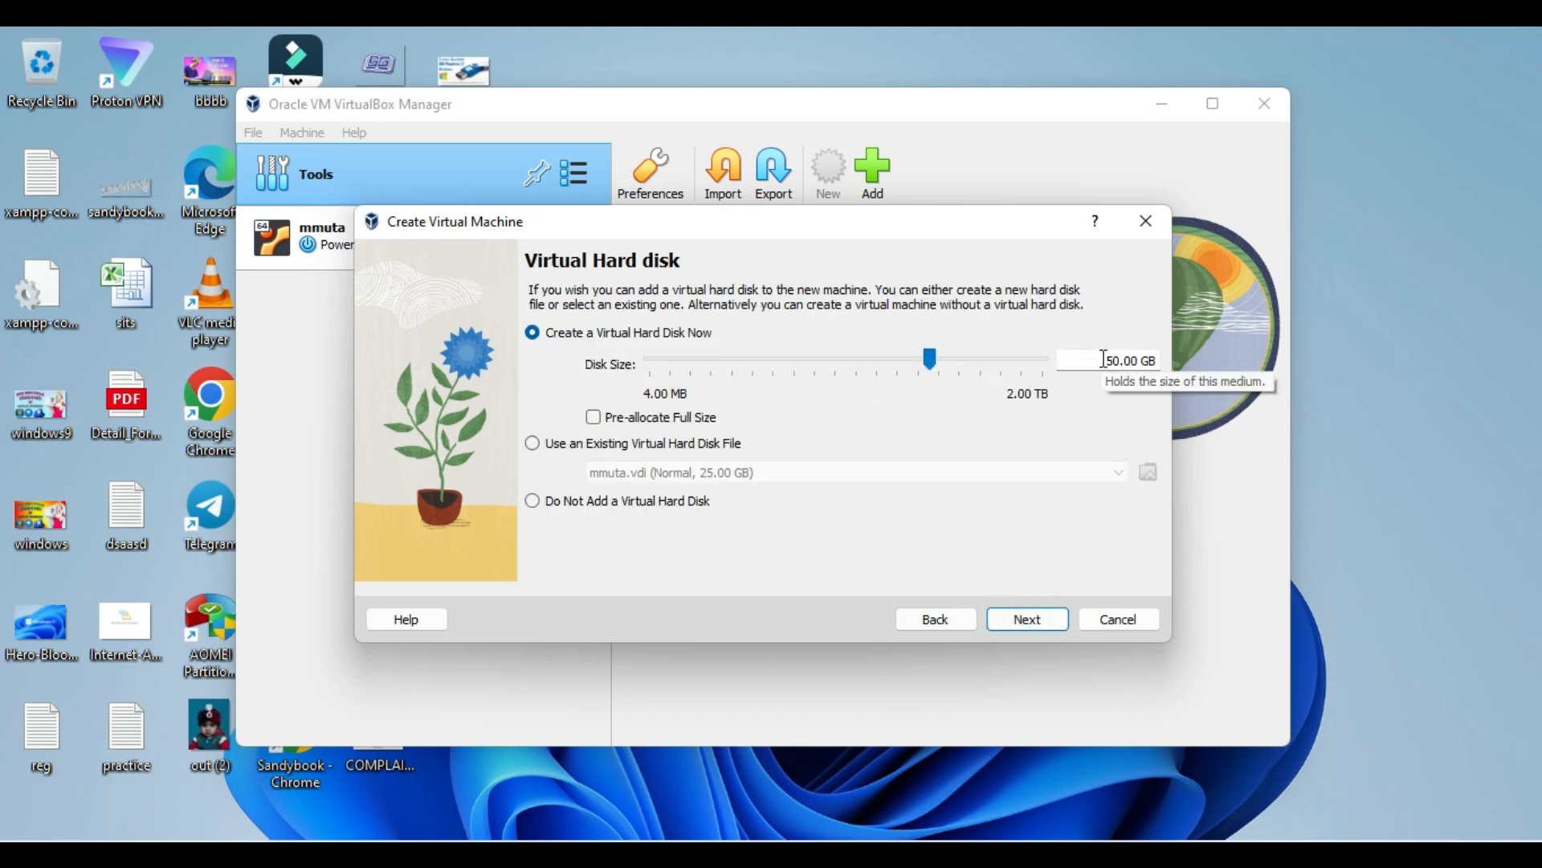
drag(1103, 360, 1125, 359)
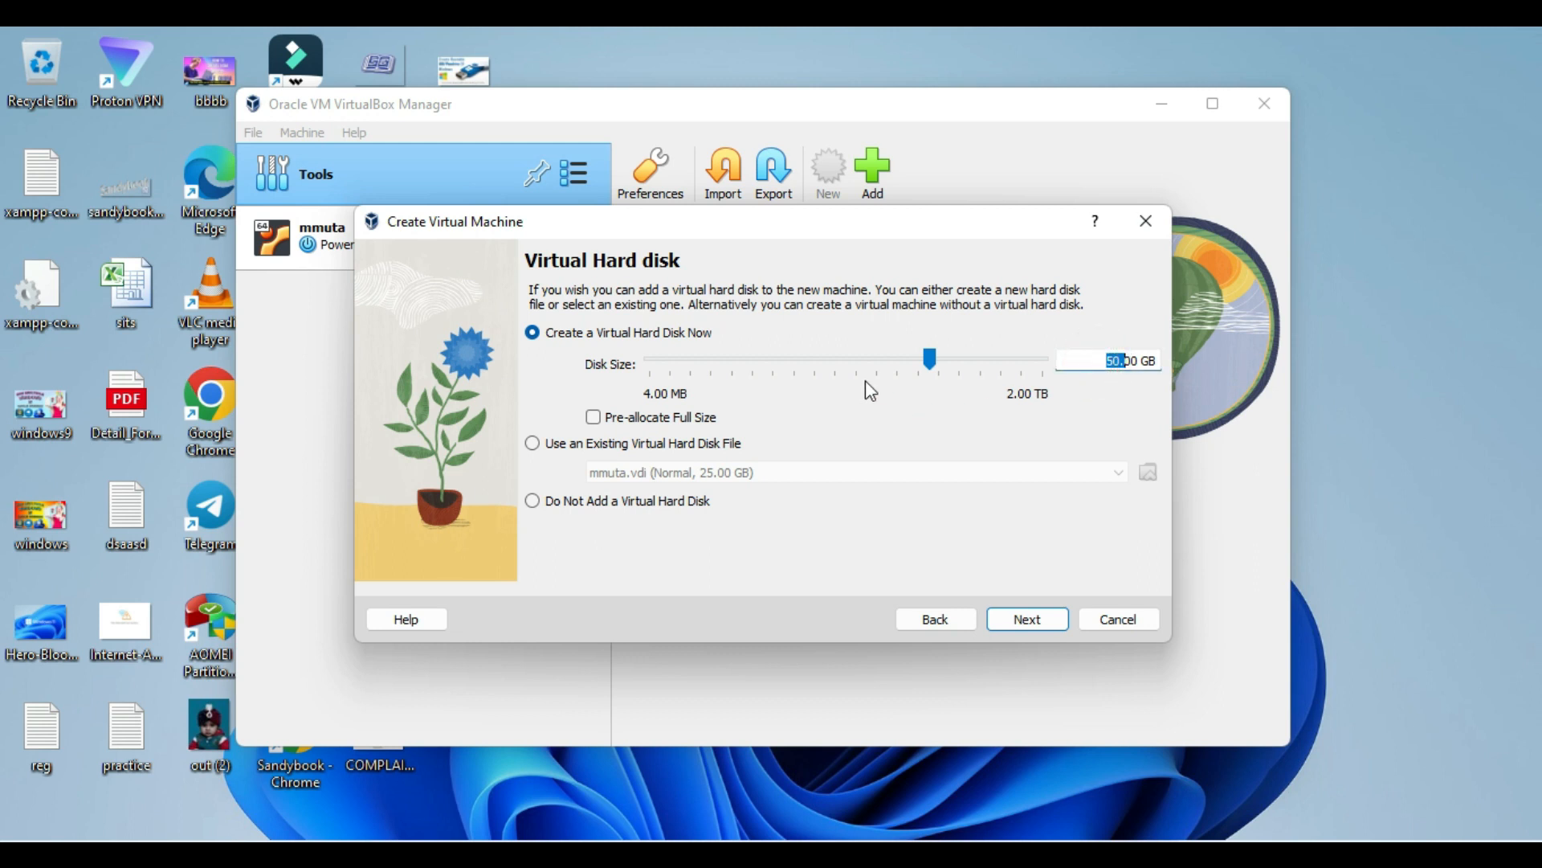
mouse_move(929, 359)
mouse_down()
mouse_move(913, 361)
mouse_move(937, 370)
mouse_up()
click(1030, 620)
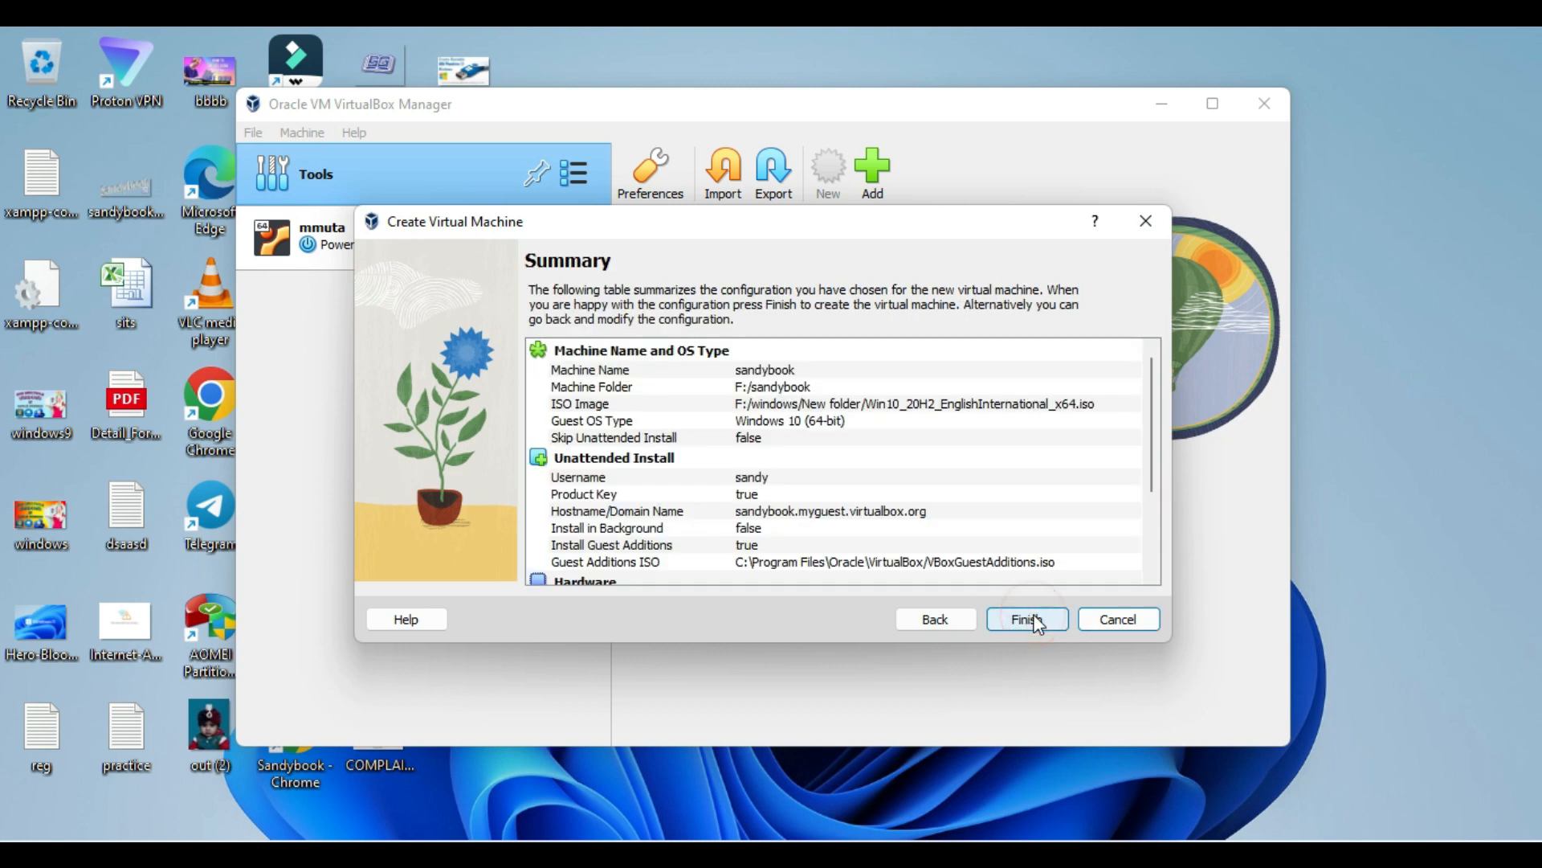
Finish creating the virtual machine, then maximize its running window and clear the notifications
scroll(975, 471, down, 3)
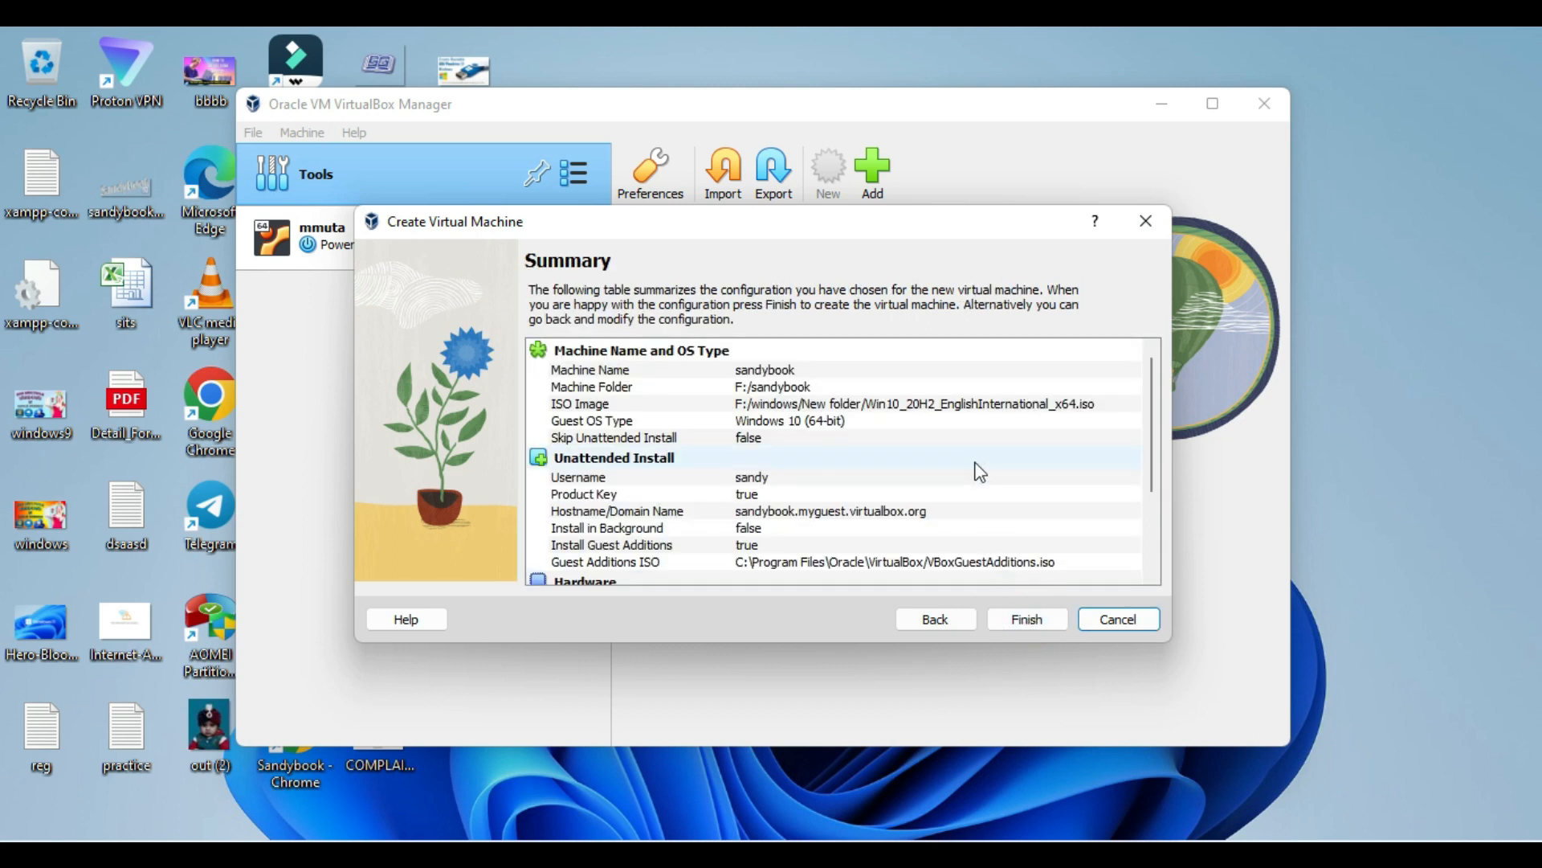
click(1024, 619)
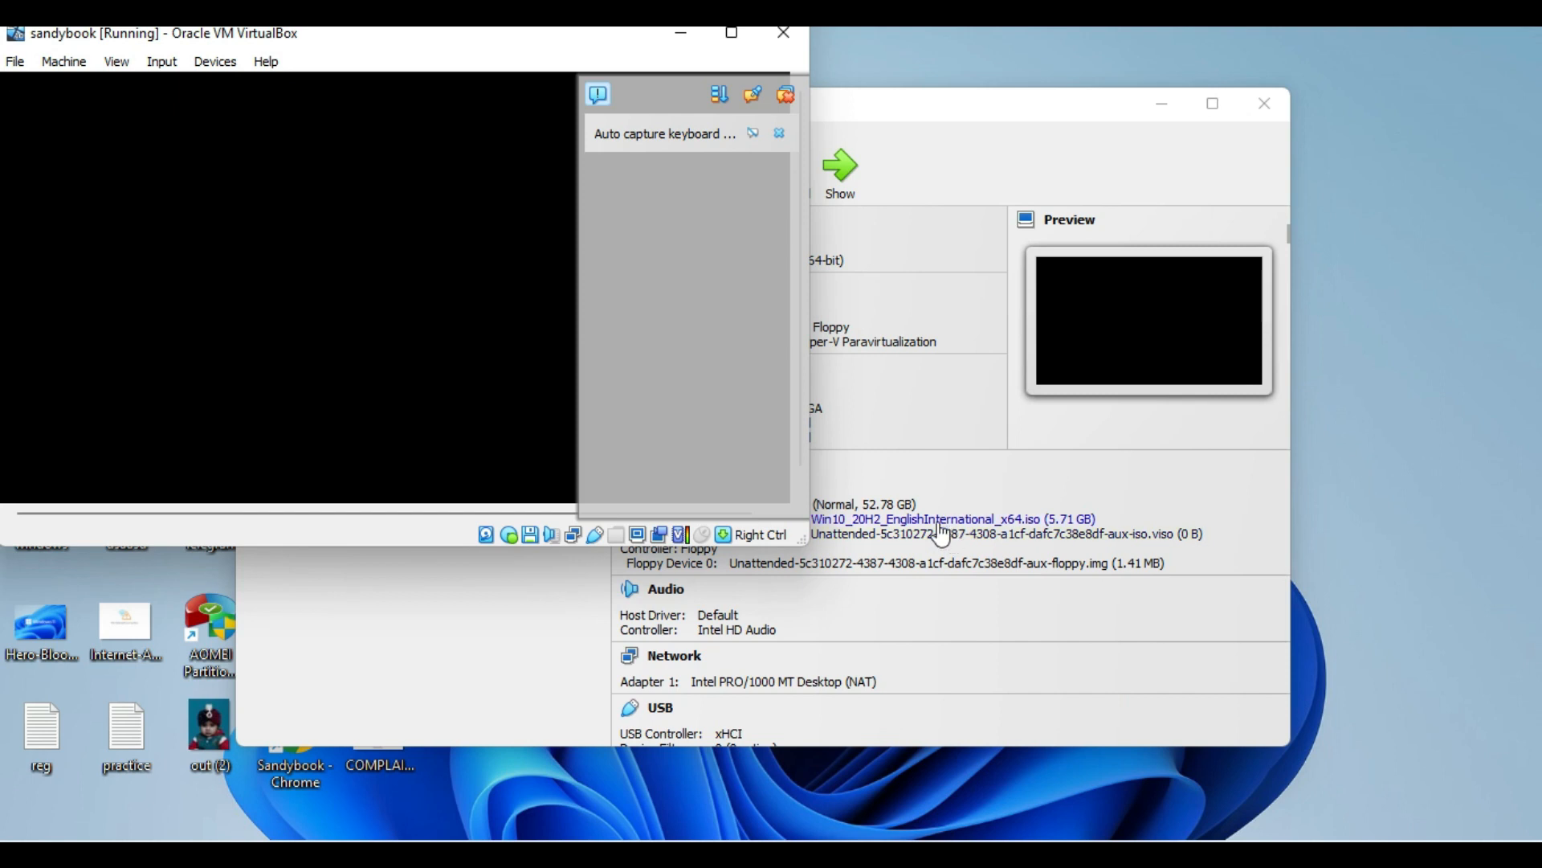
click(732, 35)
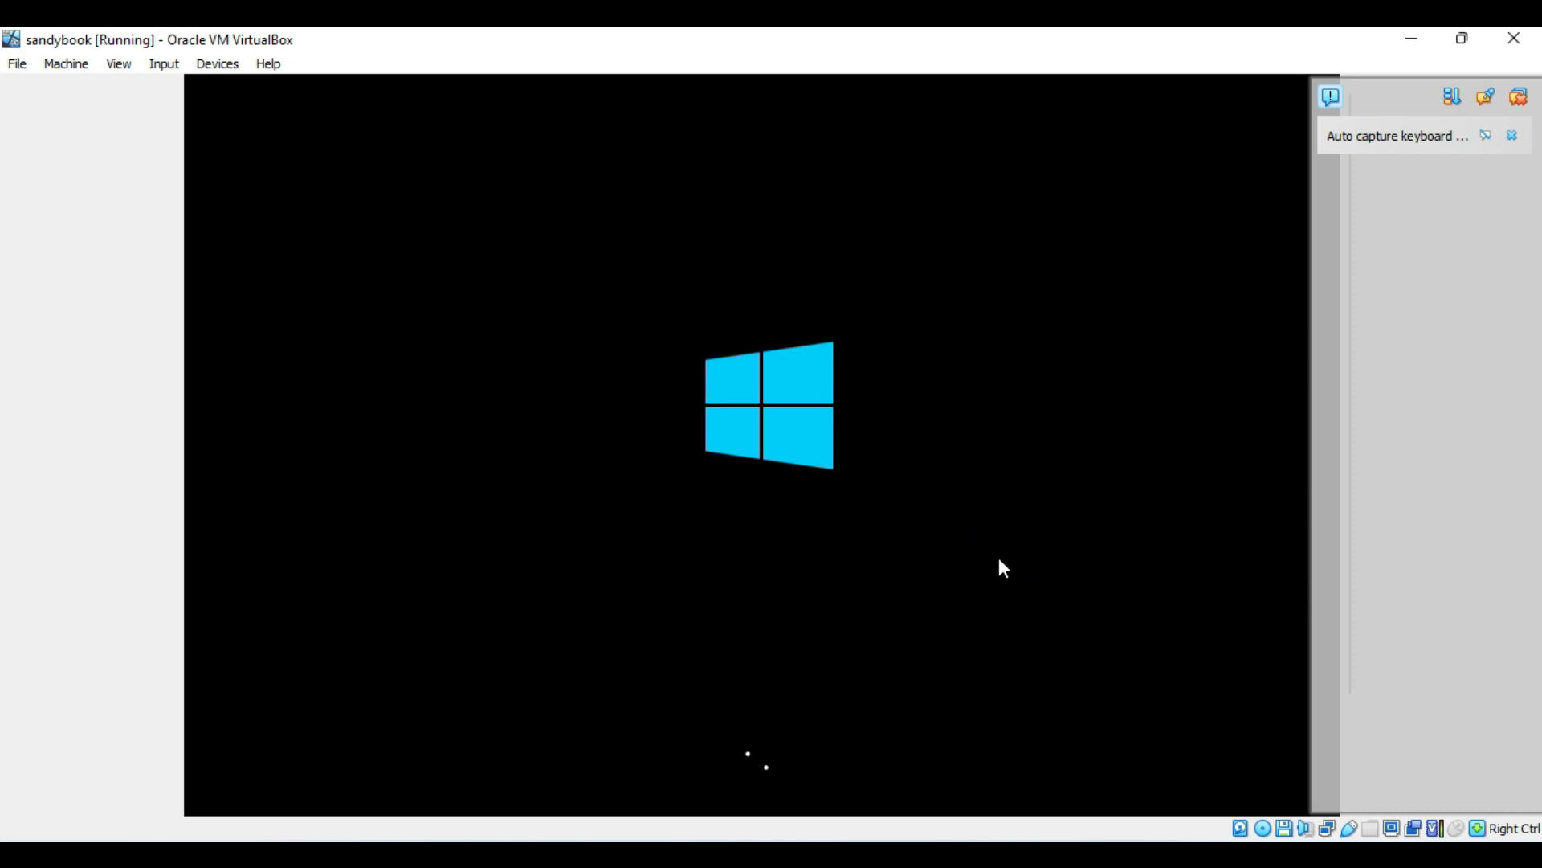
click(1518, 99)
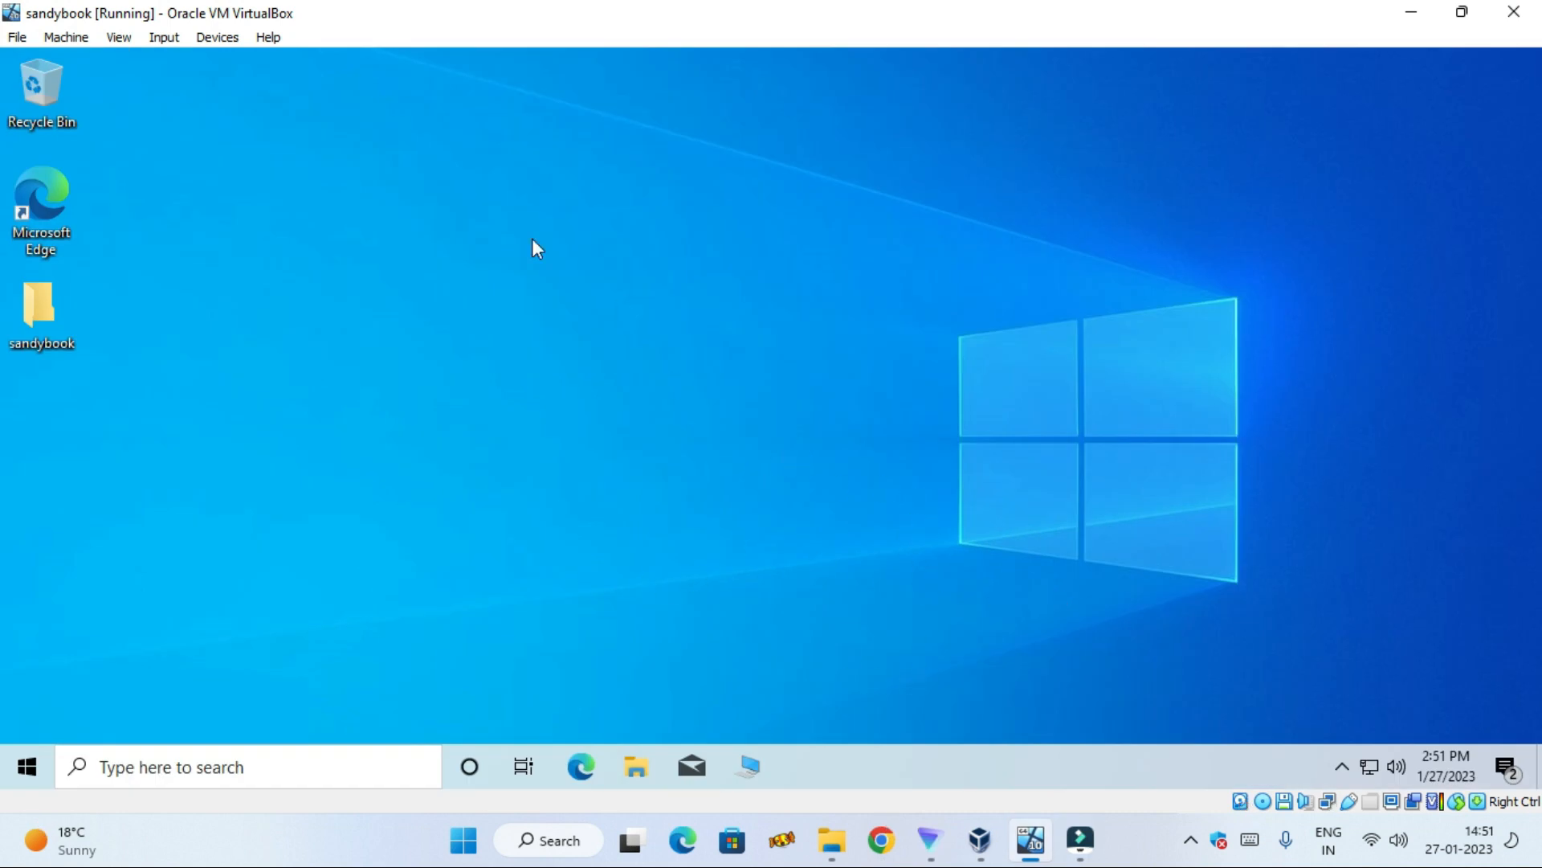
click(465, 842)
click(30, 773)
click(701, 281)
Search for cp in the Windows 10 virtual machine and open Control Panel
click(350, 768)
text(cp)
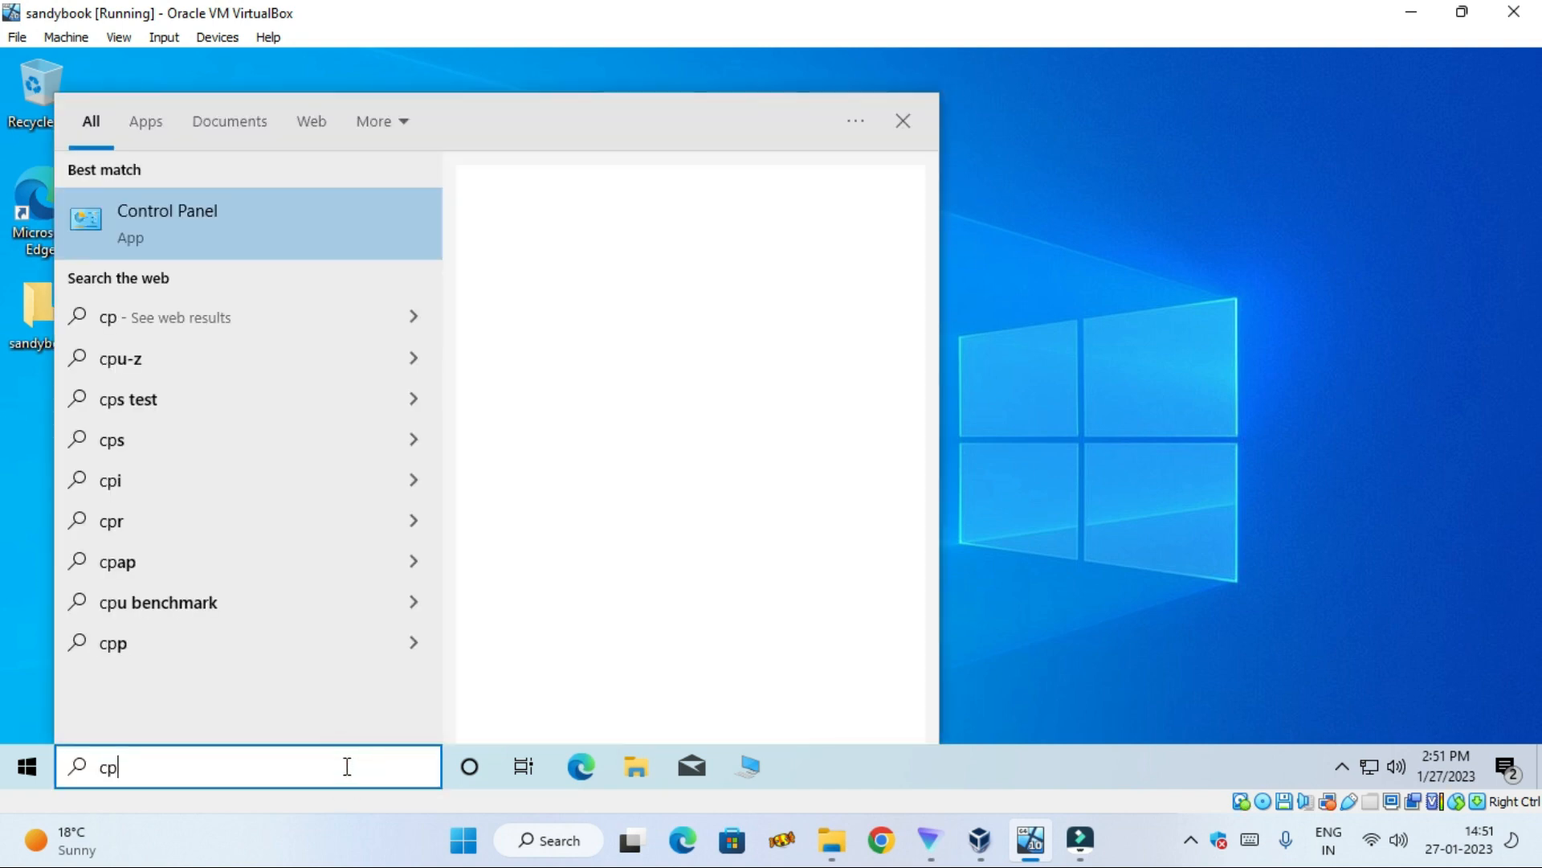
click(251, 229)
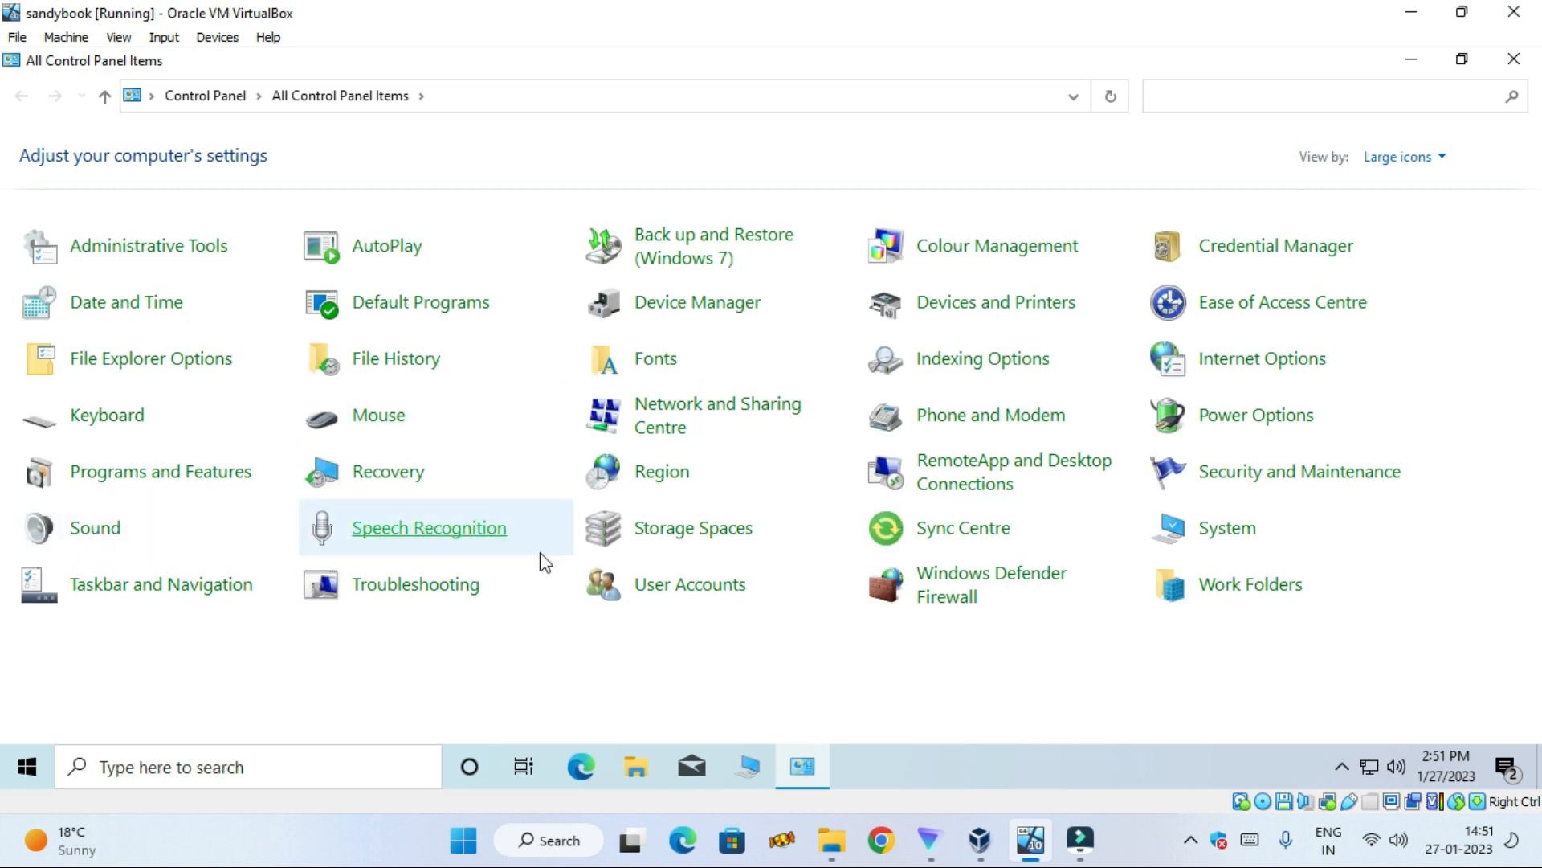
Open the Windows 10 guest's System information and check its device name and installed RAM
click(114, 583)
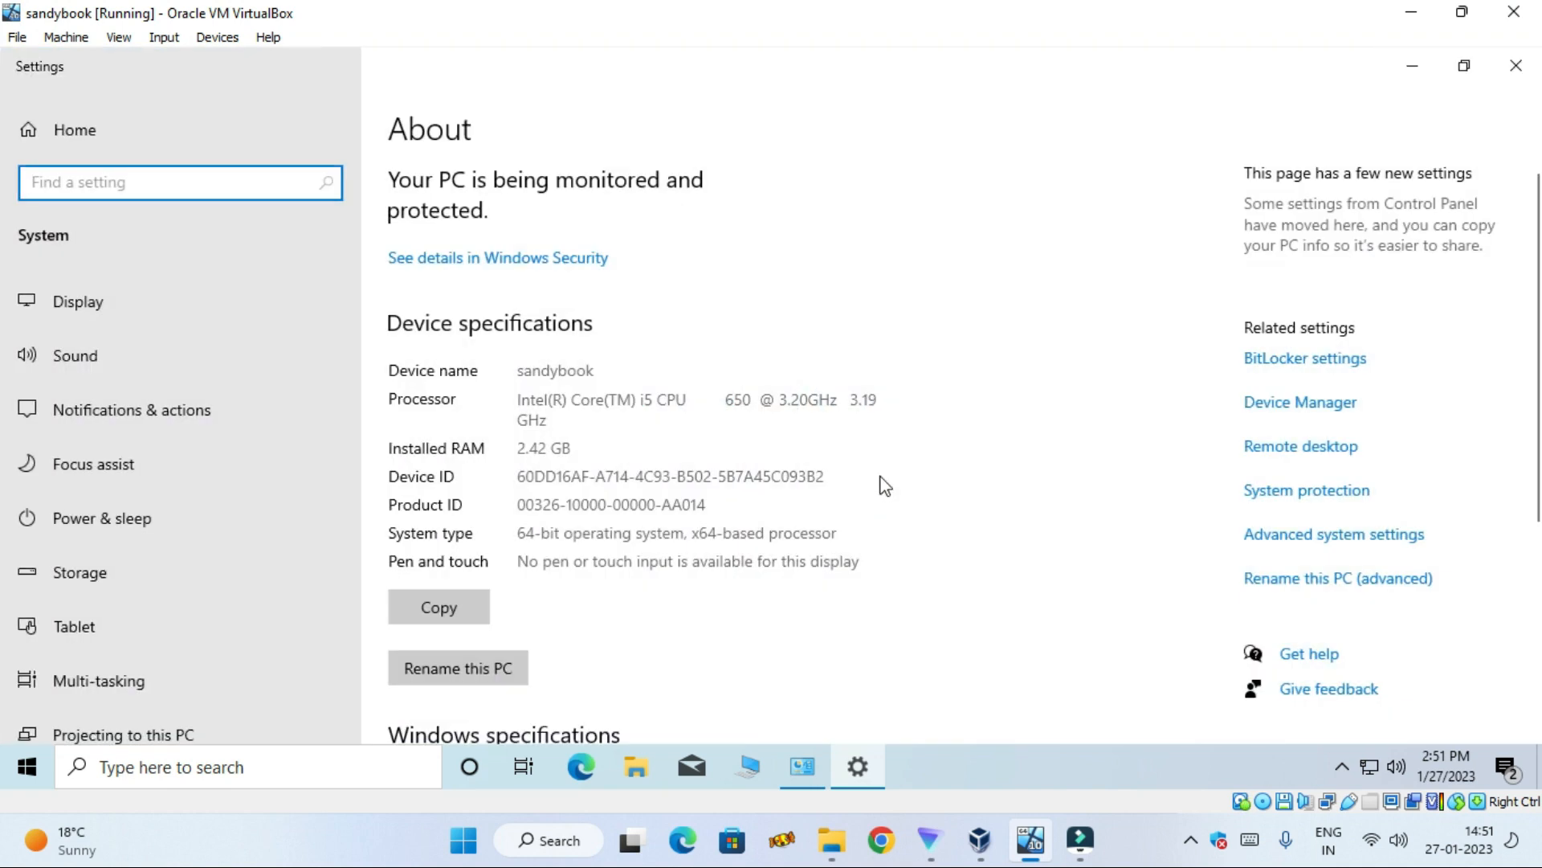
scroll(908, 531, down, 1)
scroll(908, 540, up, 1)
double_click(519, 369)
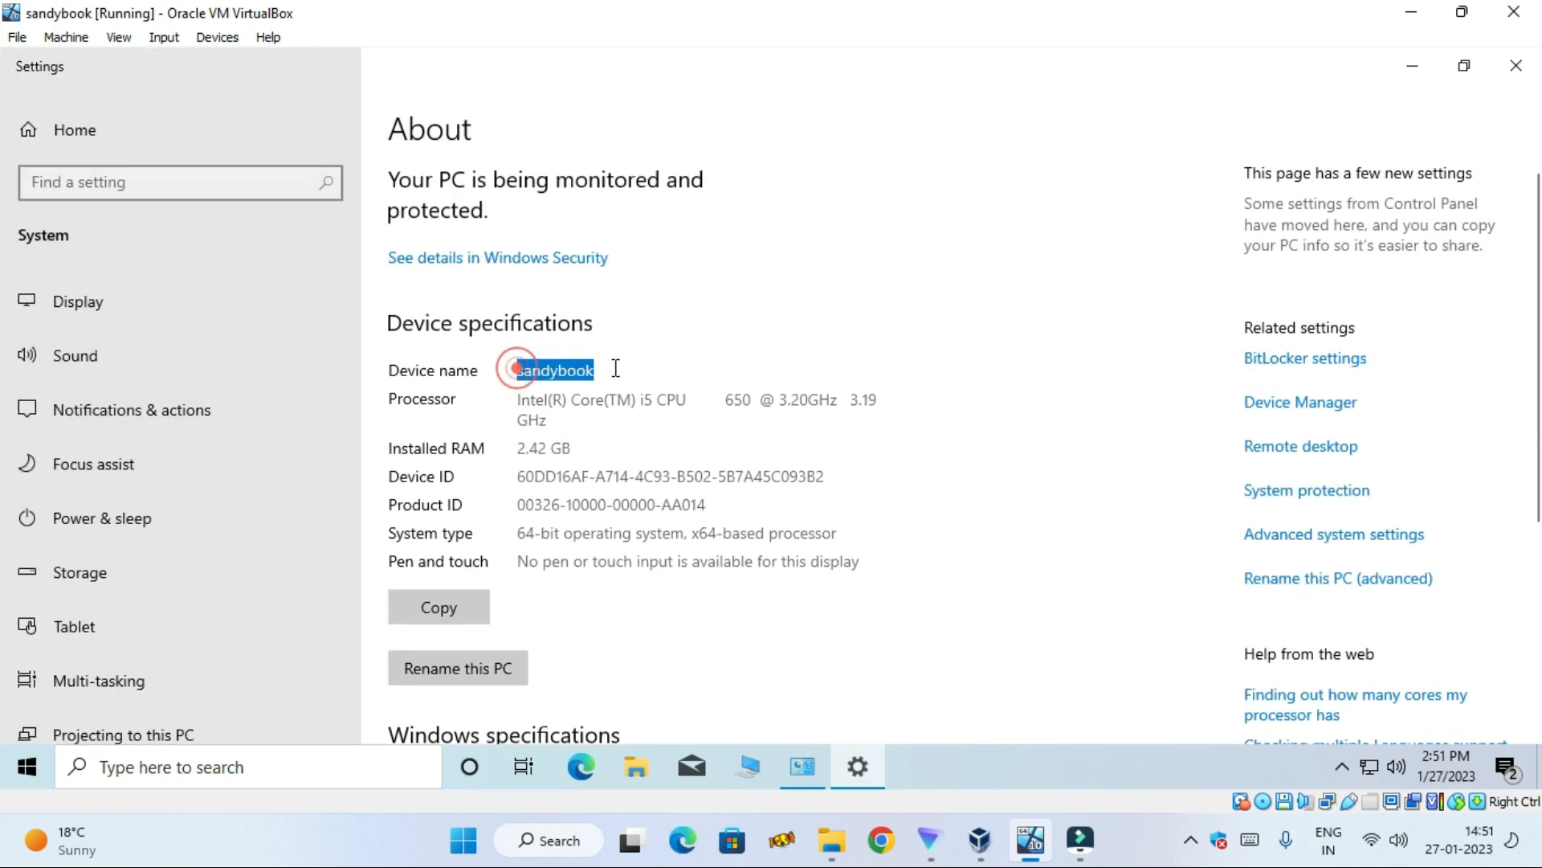
click(613, 367)
scroll(609, 394, down, 1)
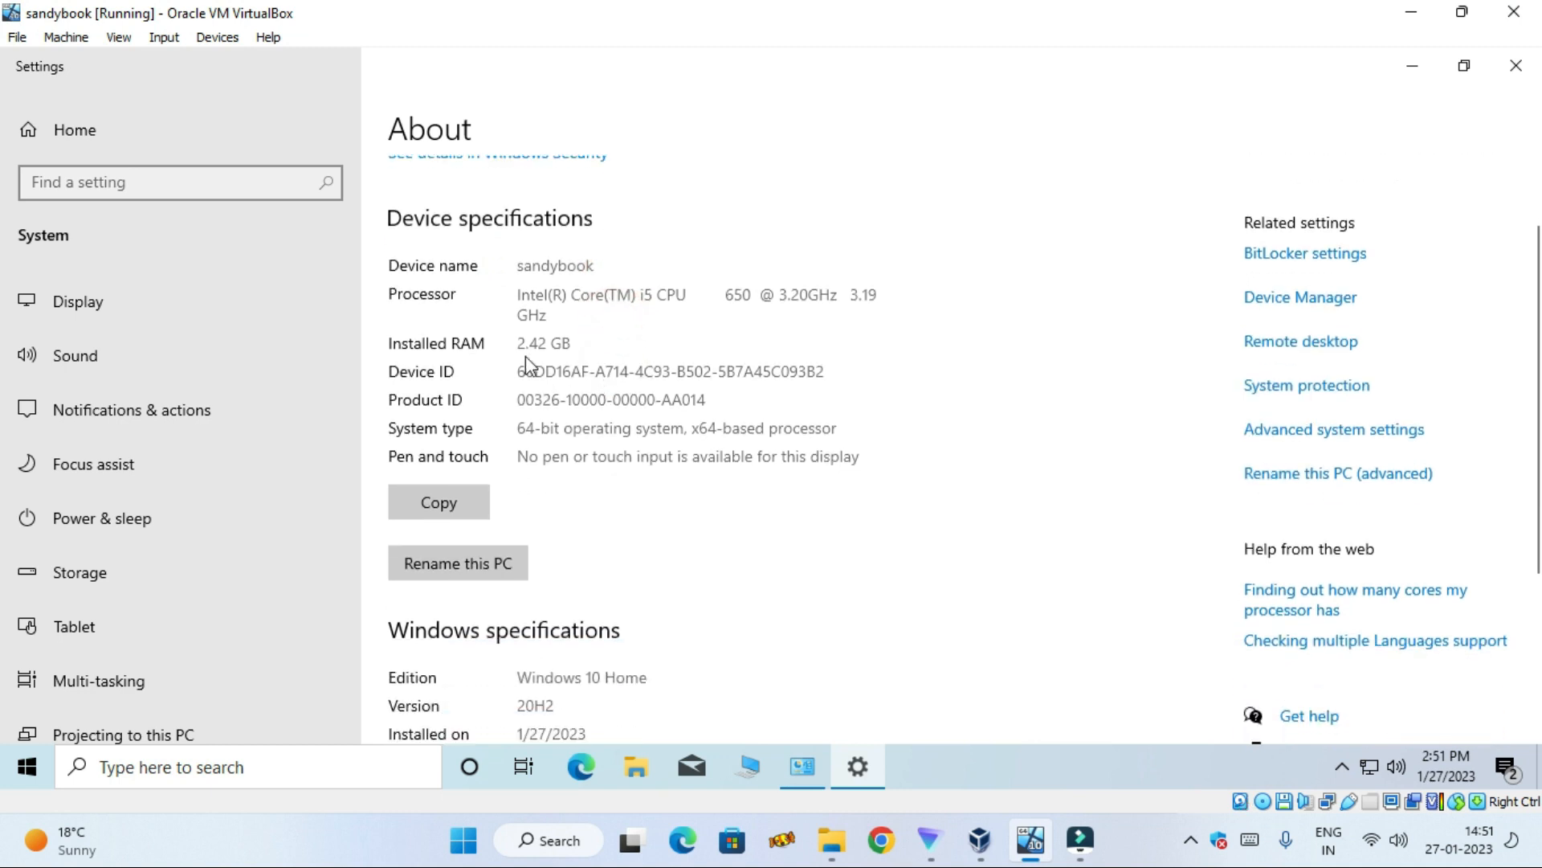
click(518, 345)
drag(585, 346, 515, 345)
click(596, 344)
scroll(643, 418, down, 1)
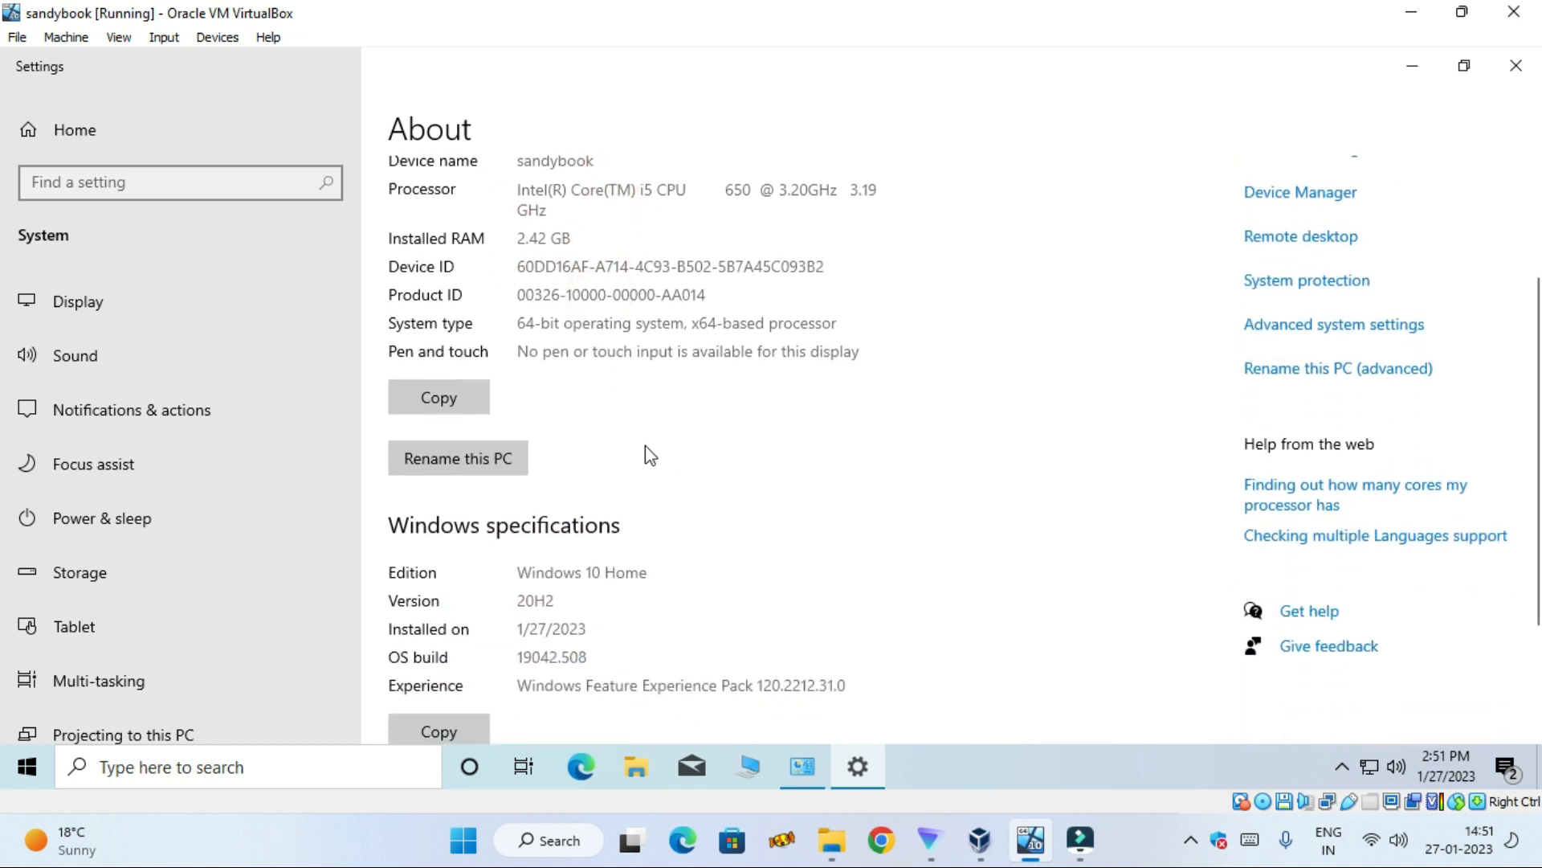
Check the guest's system type and the storage use of Local Disk (C:), and close Settings
click(515, 327)
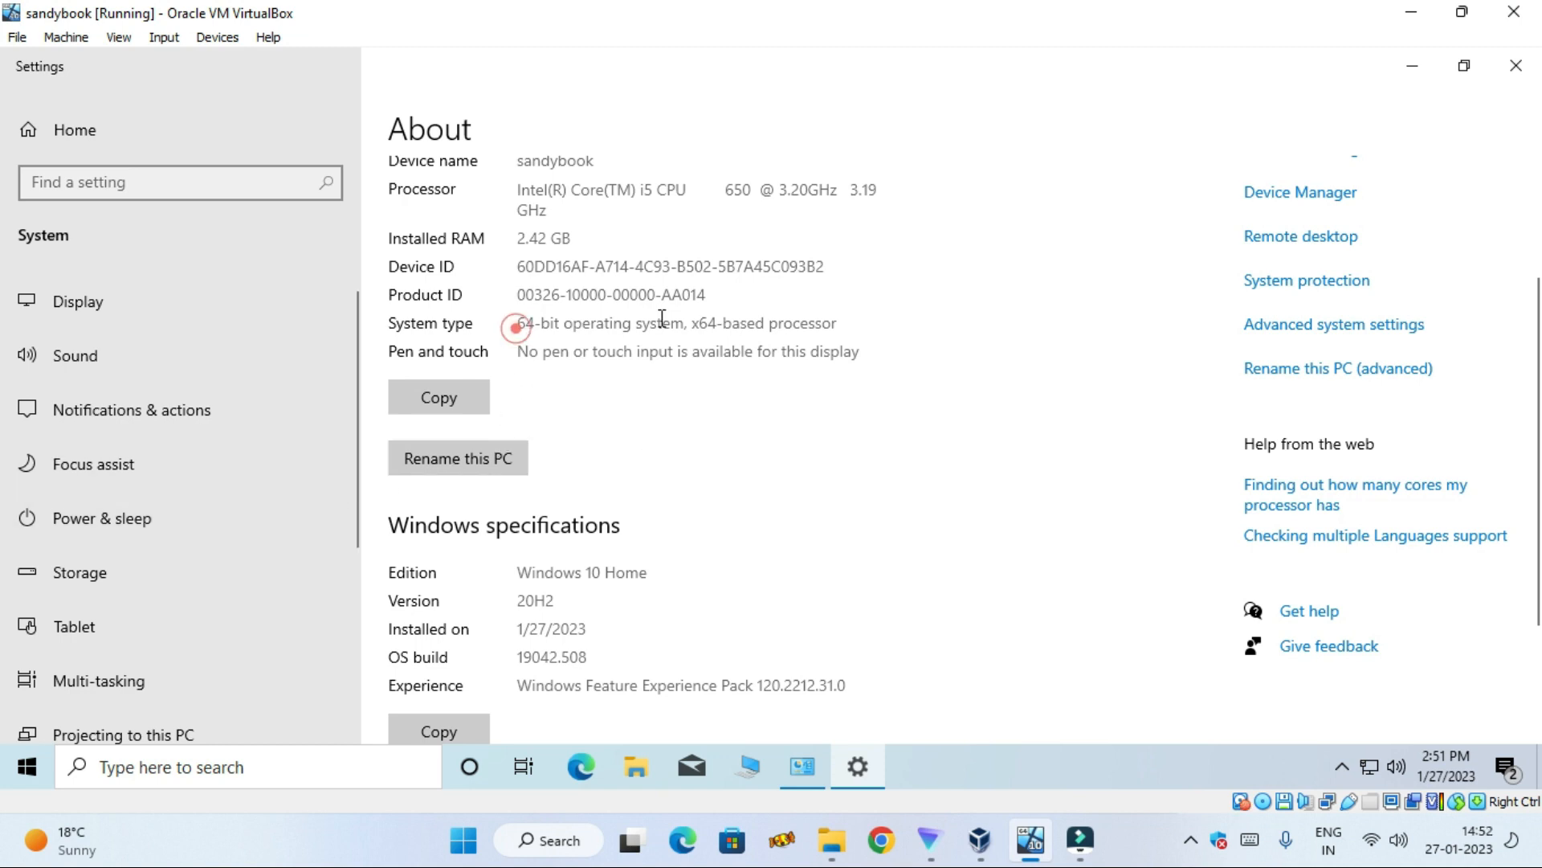
drag(838, 322, 516, 325)
click(624, 440)
click(84, 570)
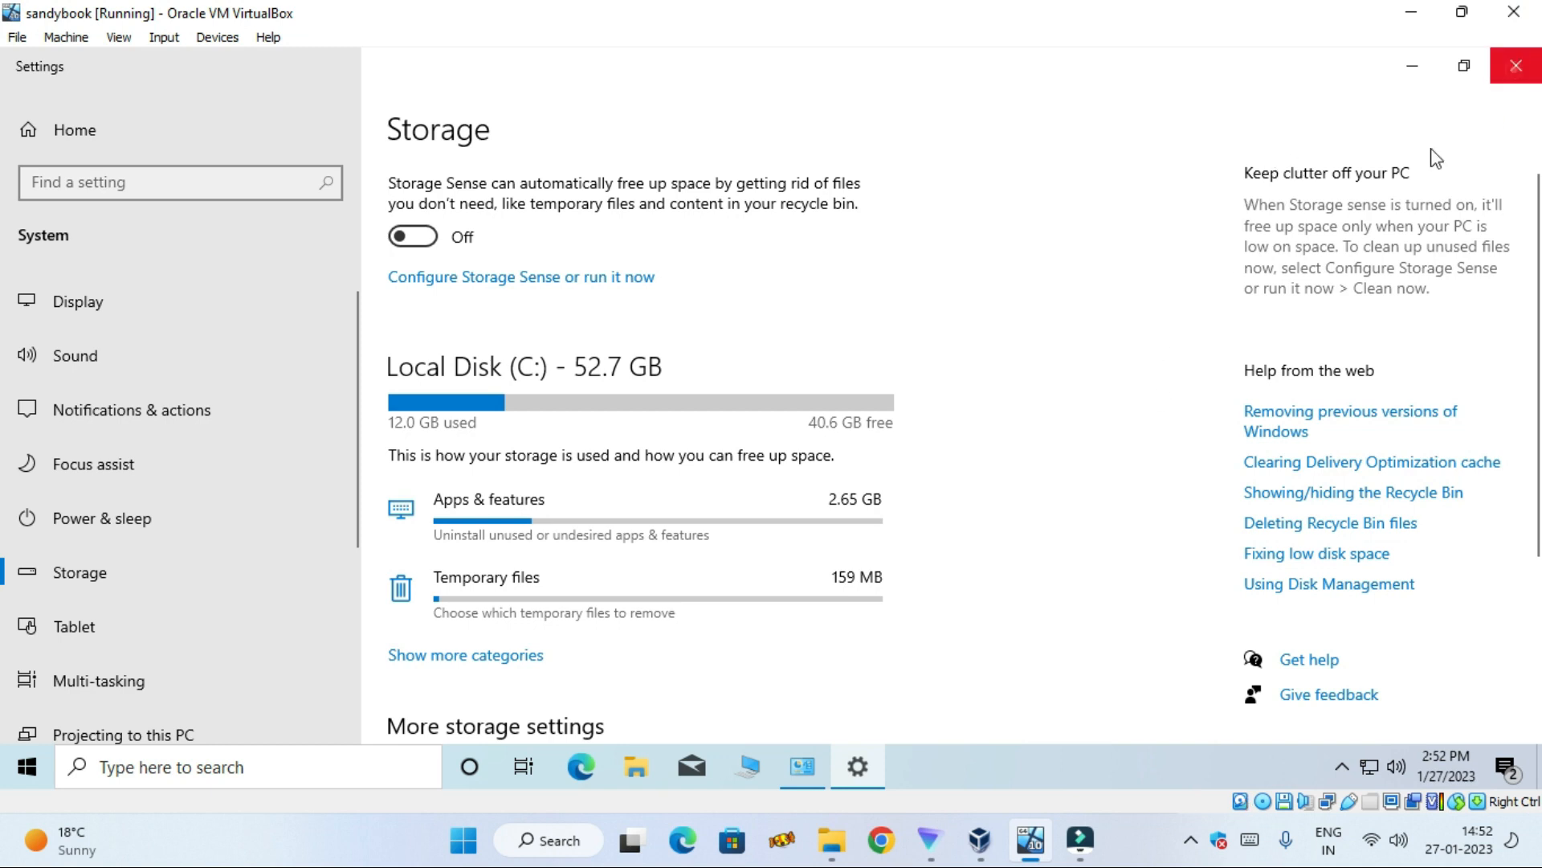
click(1516, 66)
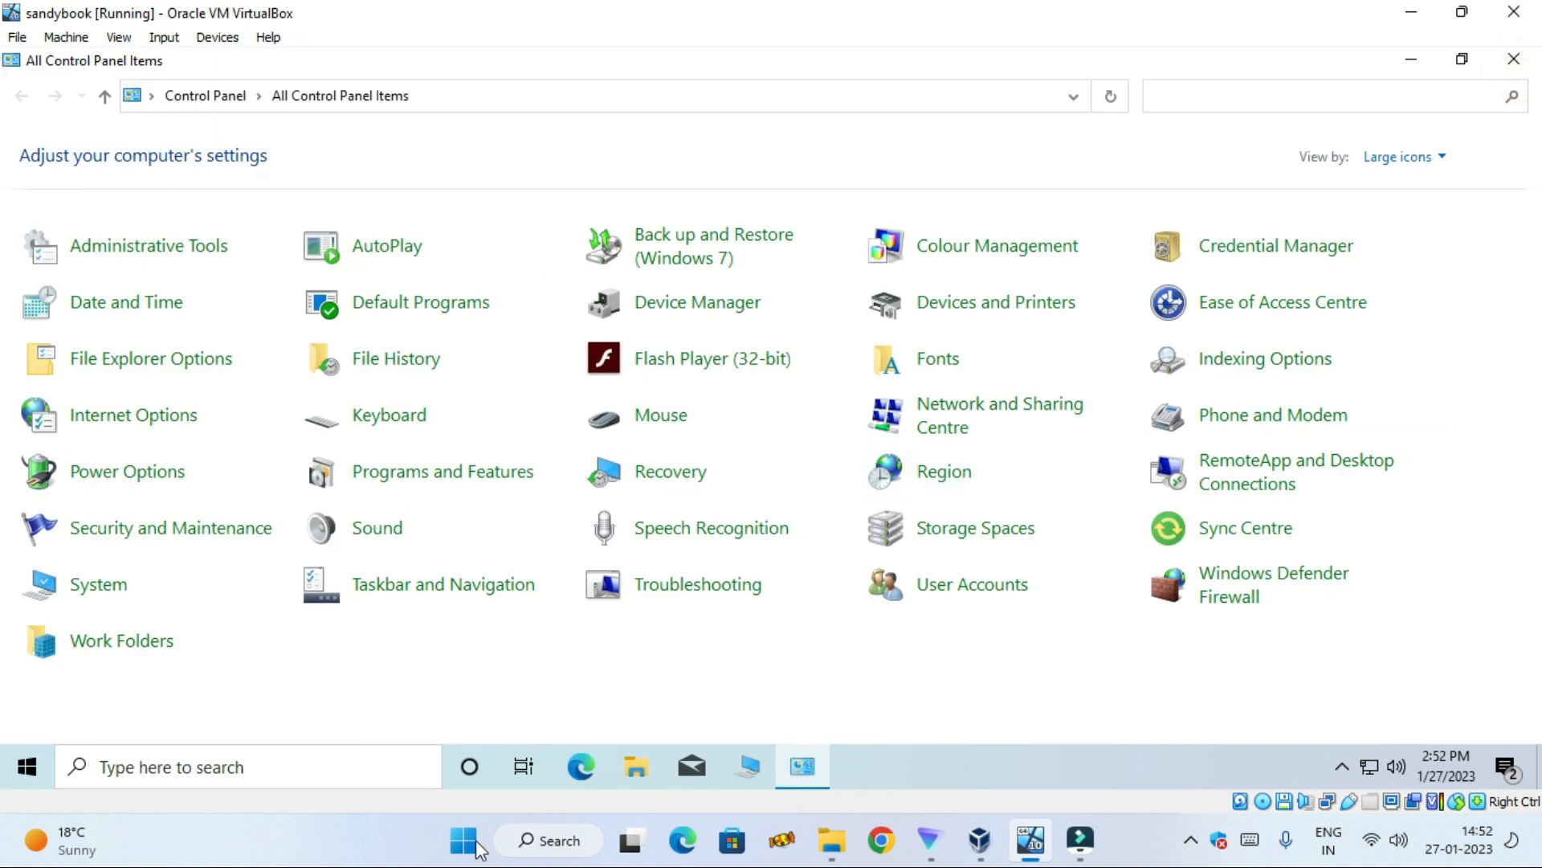
Minimize the virtual machine window and review the host computer's device and Windows specifications on its About page
click(1029, 857)
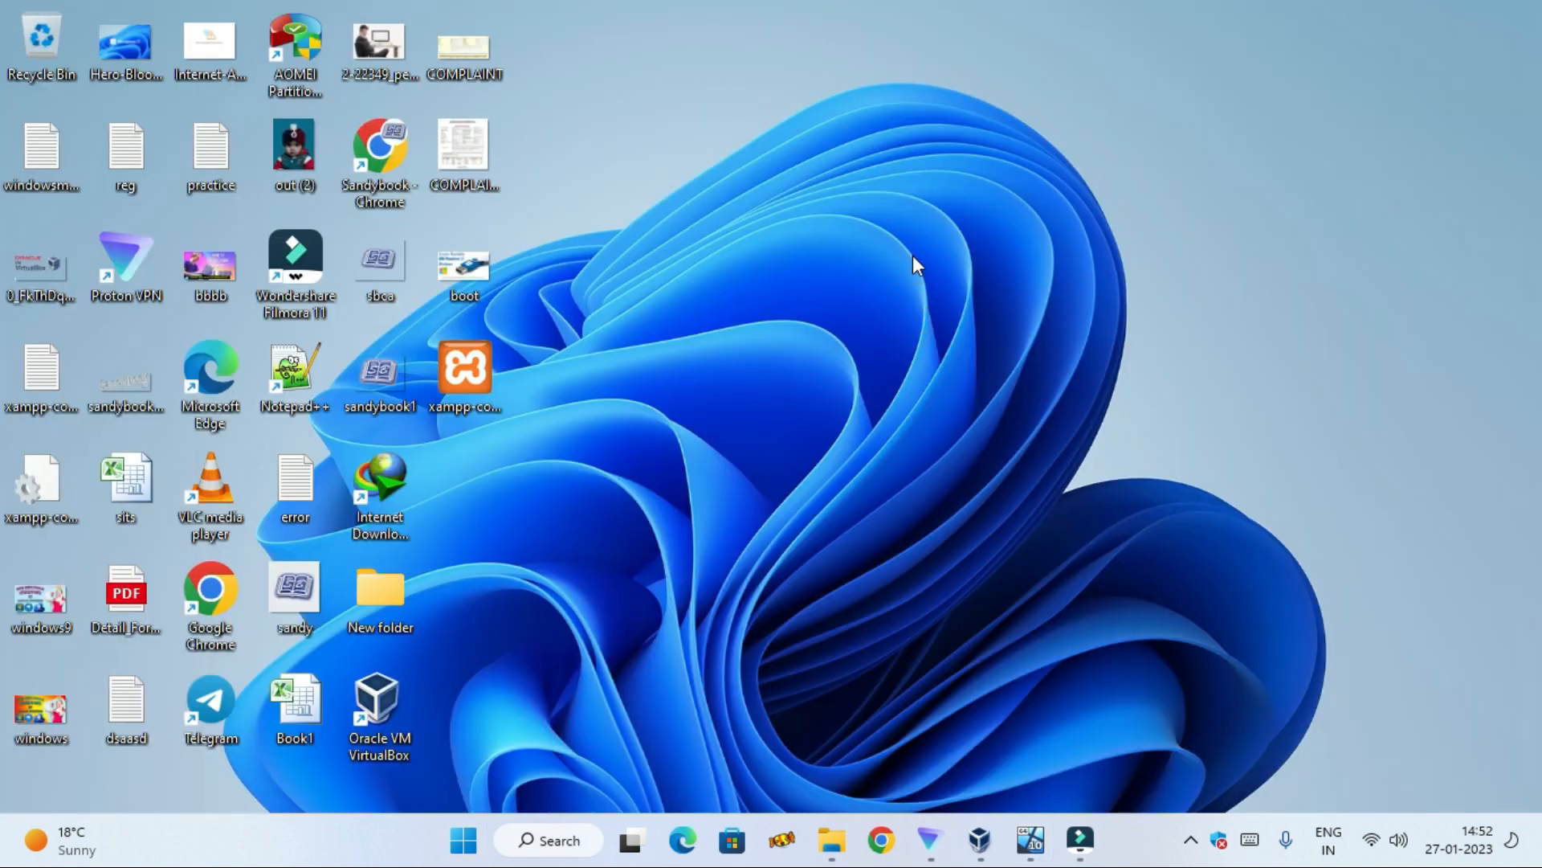
key(super+Pause)
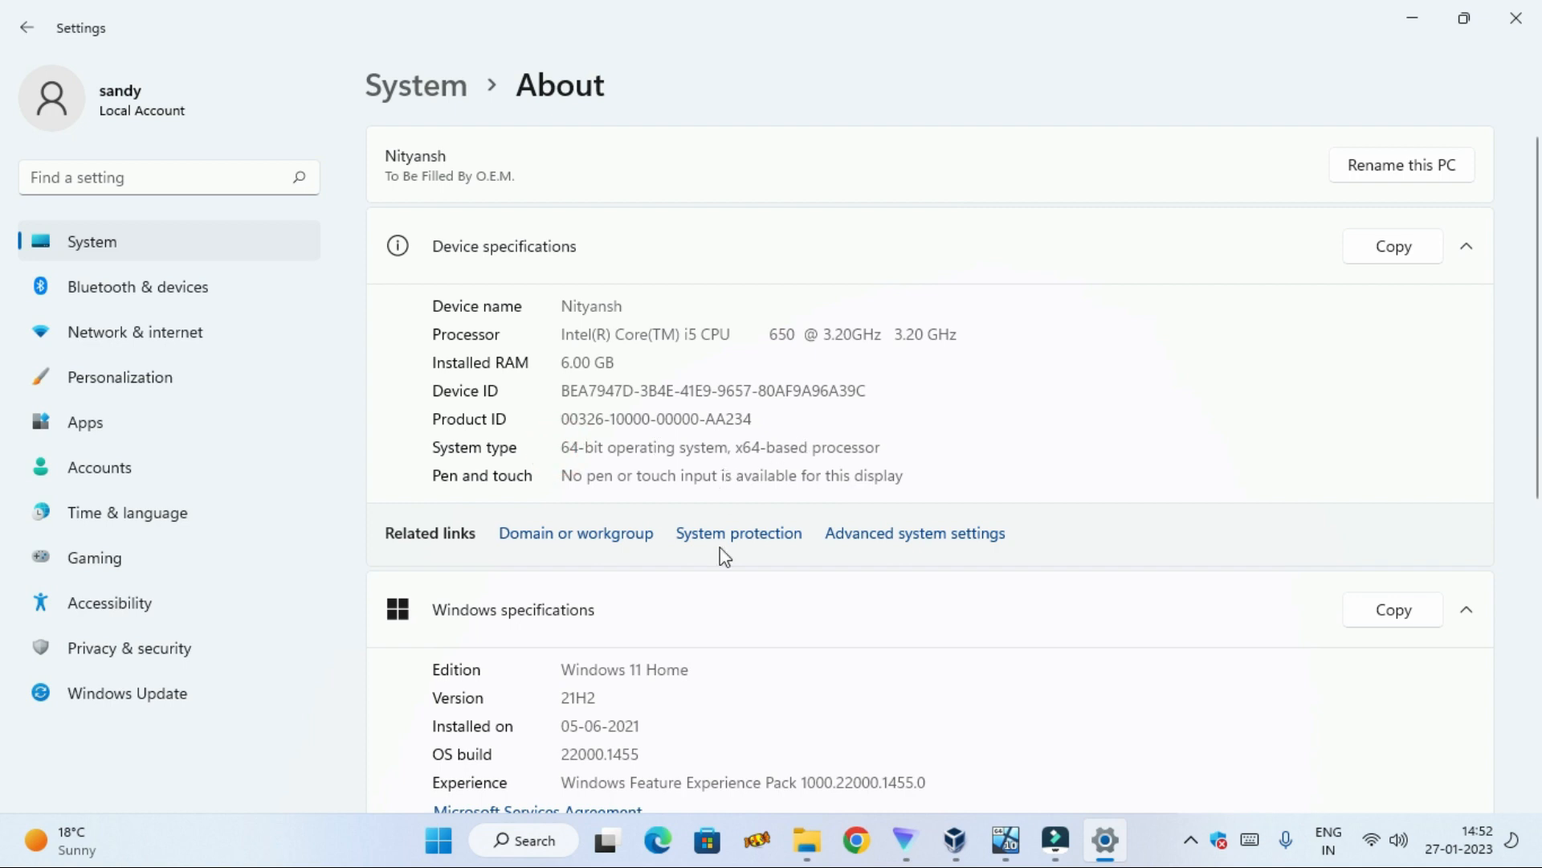
scroll(726, 551, down, 2)
scroll(731, 554, up, 2)
scroll(642, 587, down, 2)
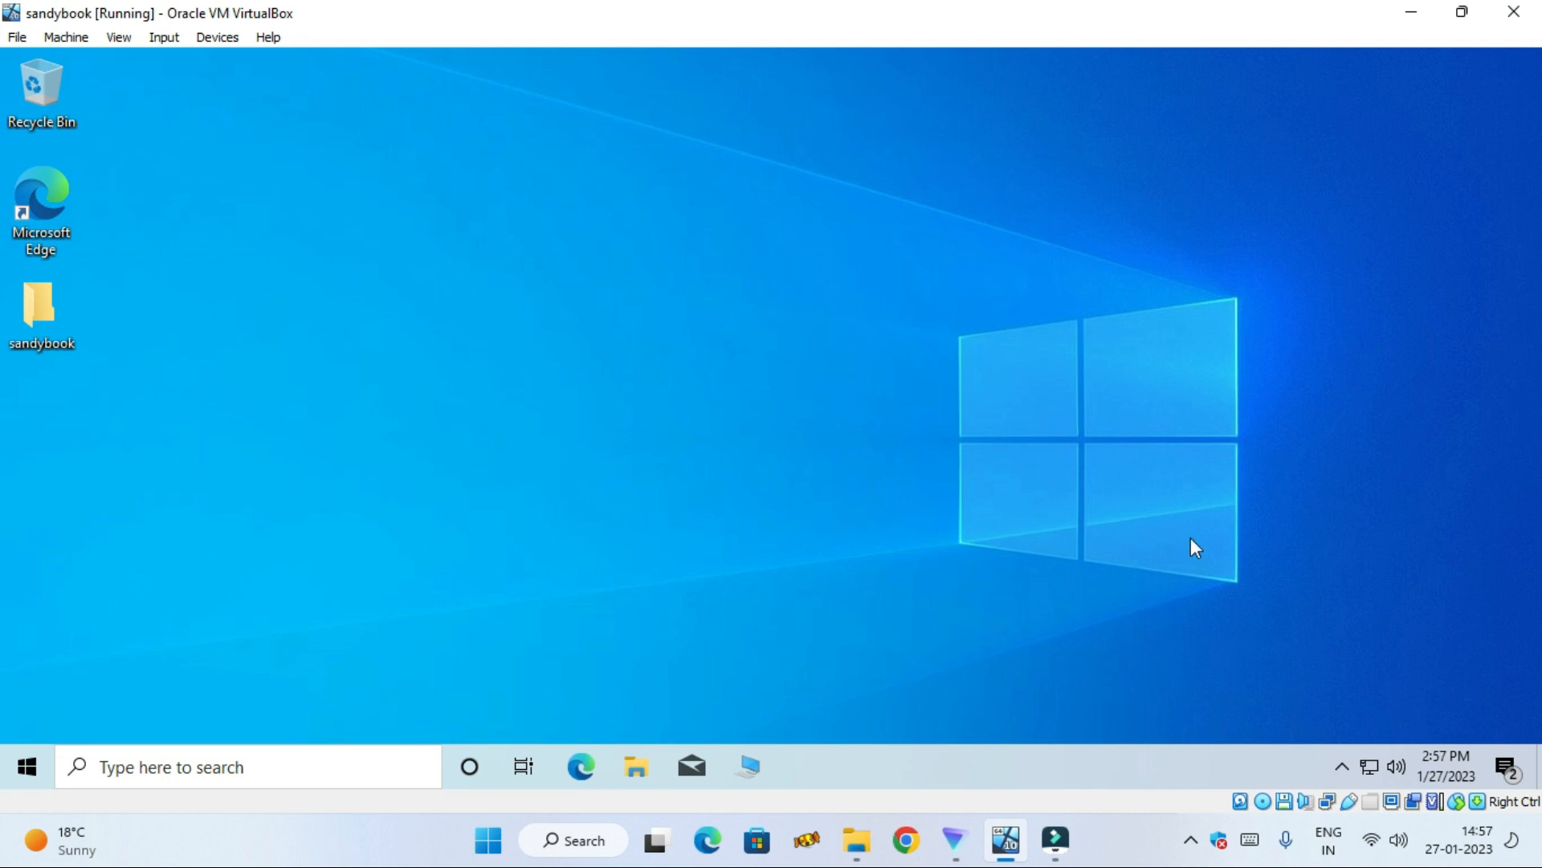
Shut down Windows 10 inside the sandybook virtual machine
click(29, 769)
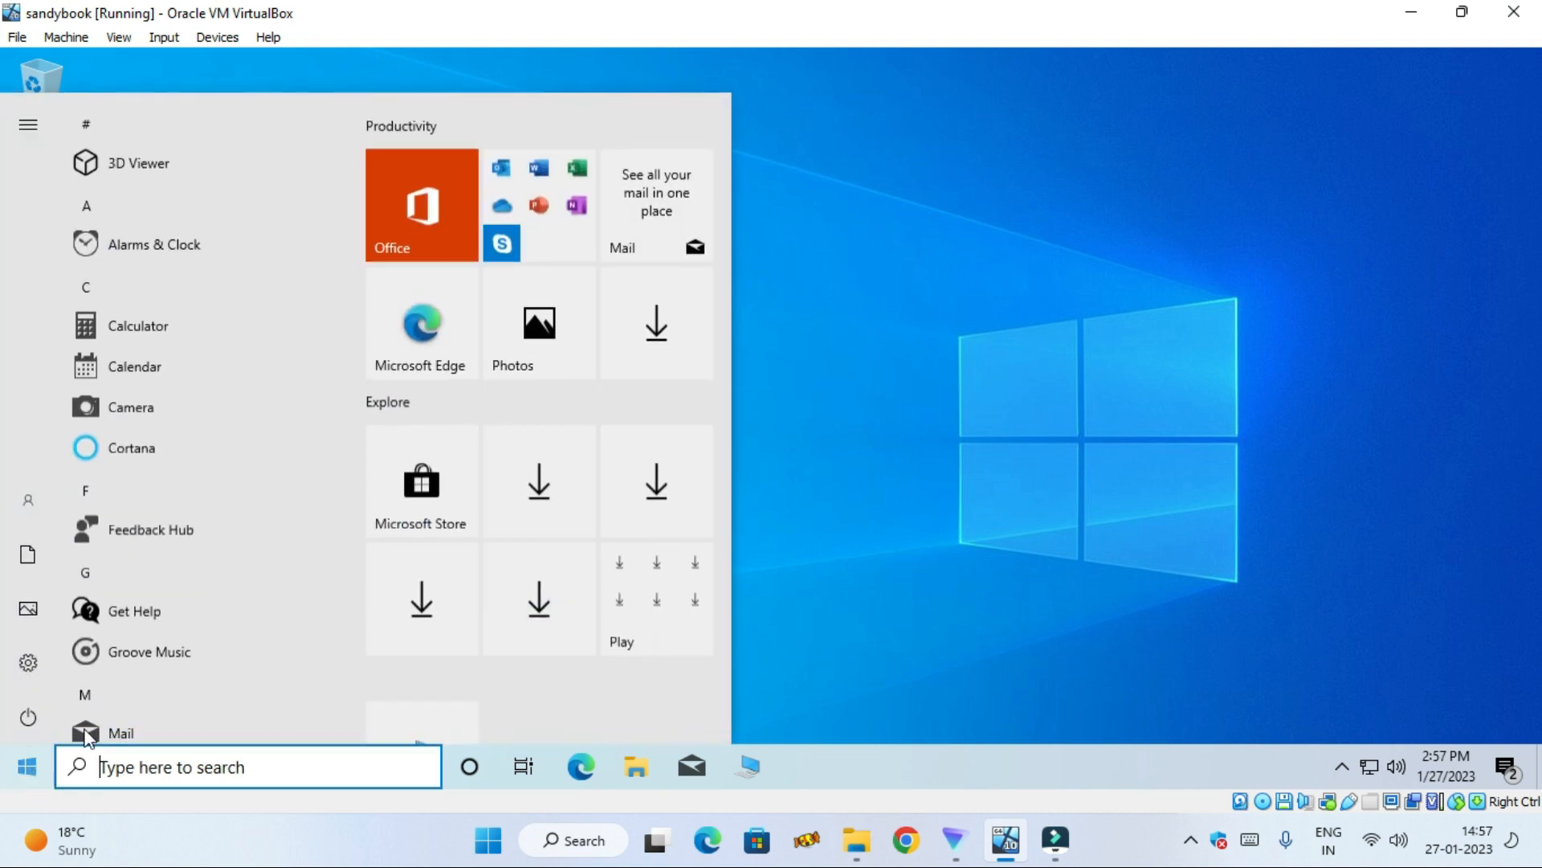
click(28, 715)
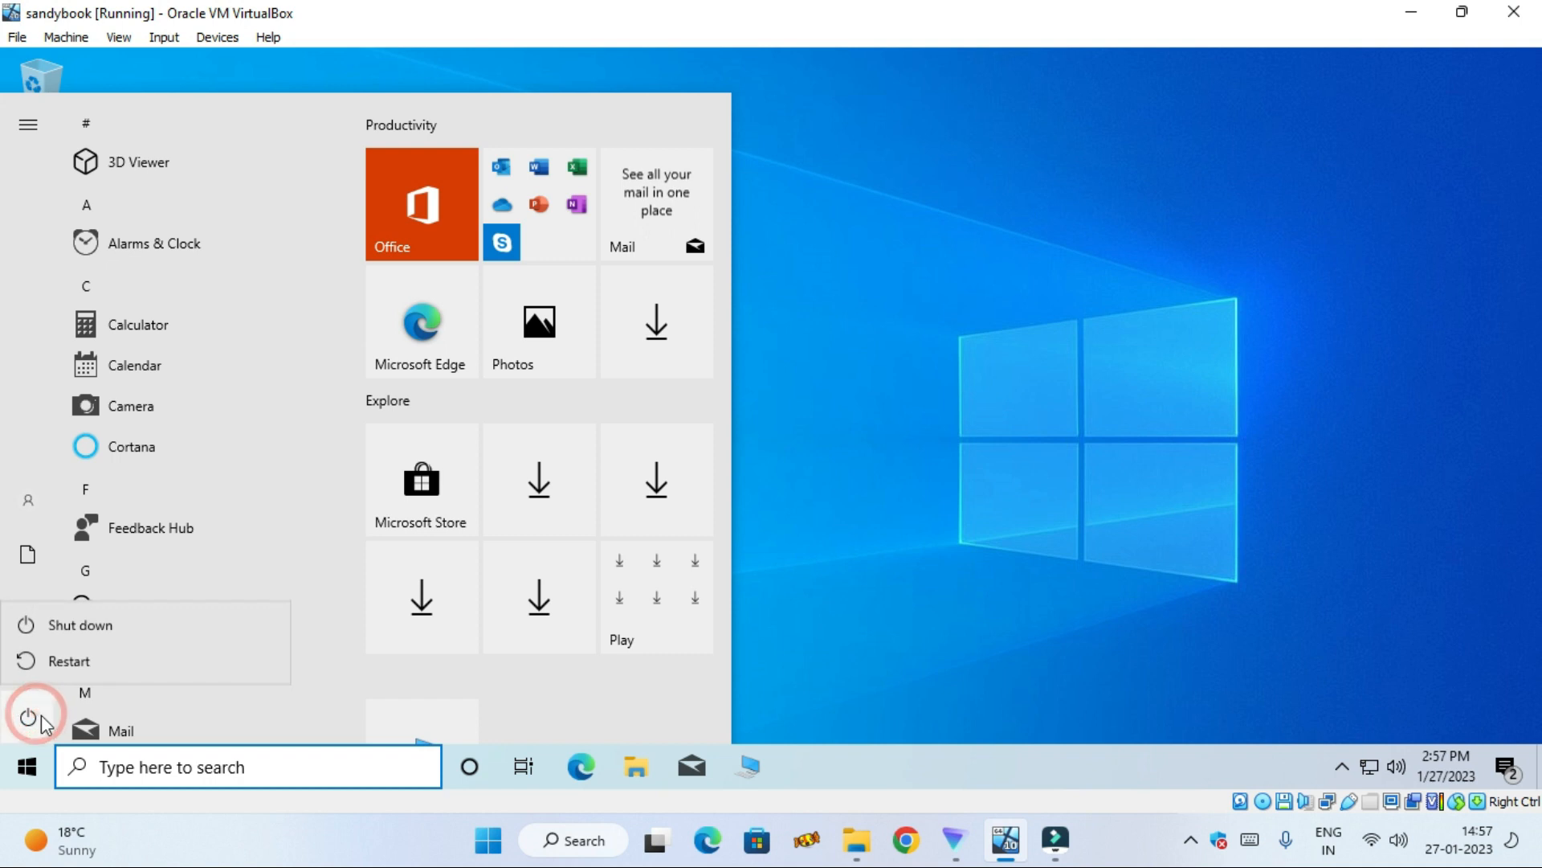
click(118, 631)
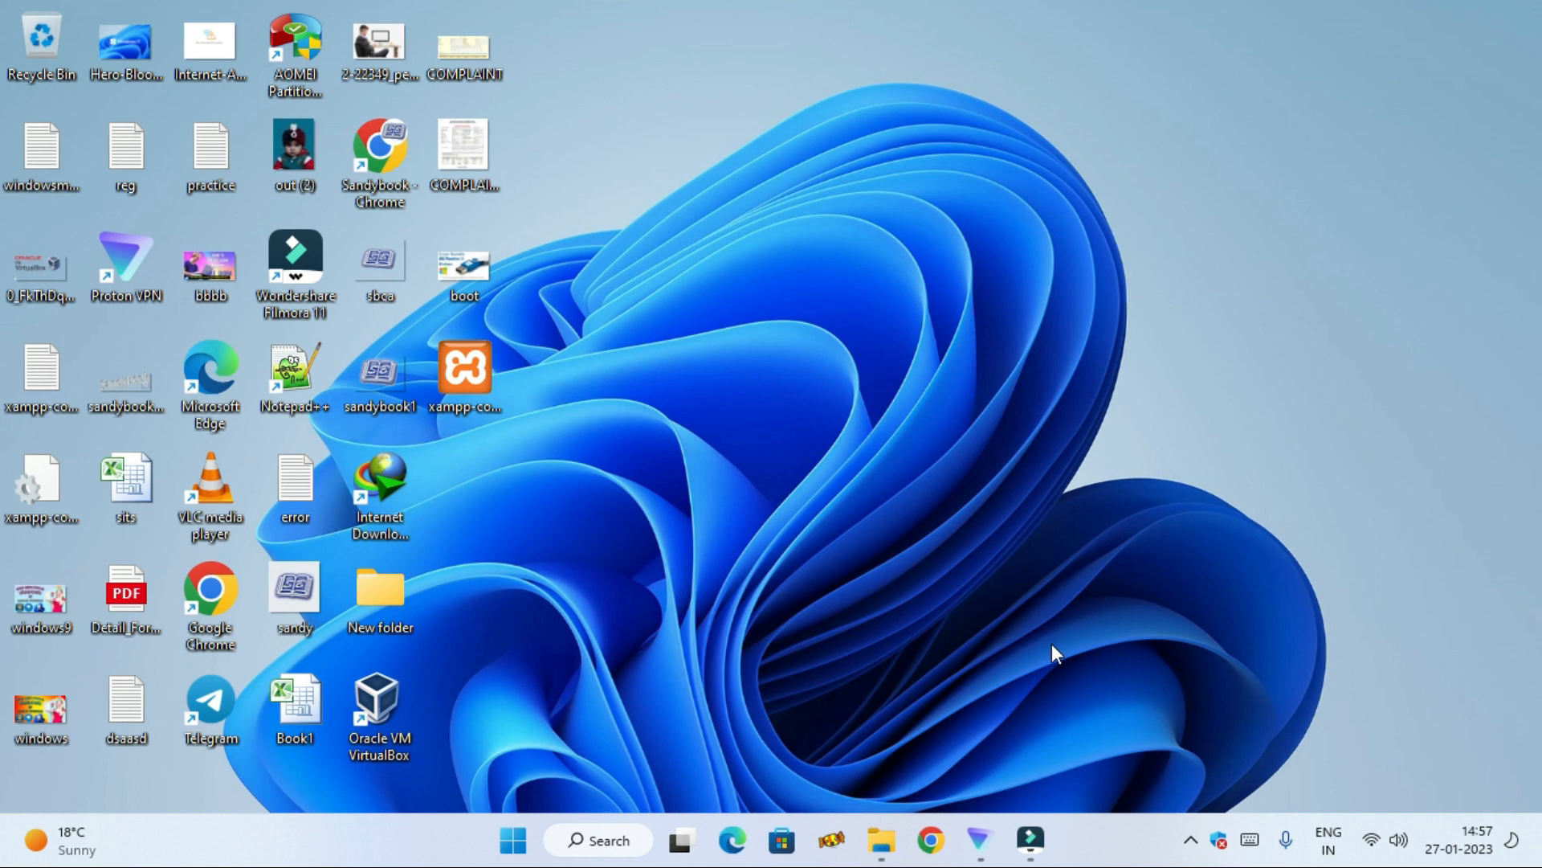
Open the sandybook folder on the host's Softwares (F:) drive and examine the virtual machine's files and Logs folder
click(881, 840)
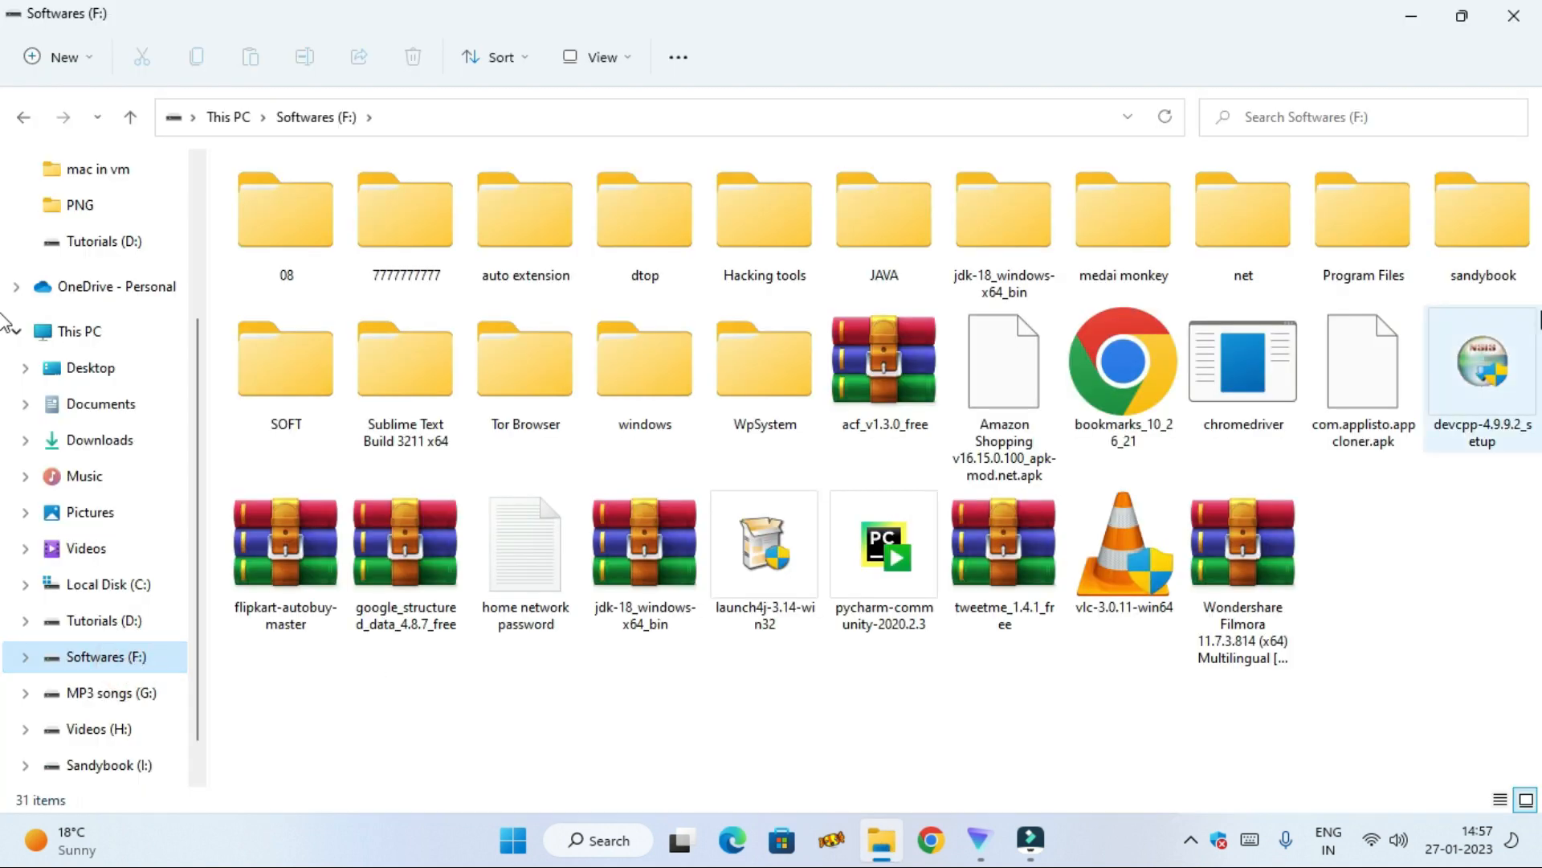
click(1490, 236)
double_click(1490, 235)
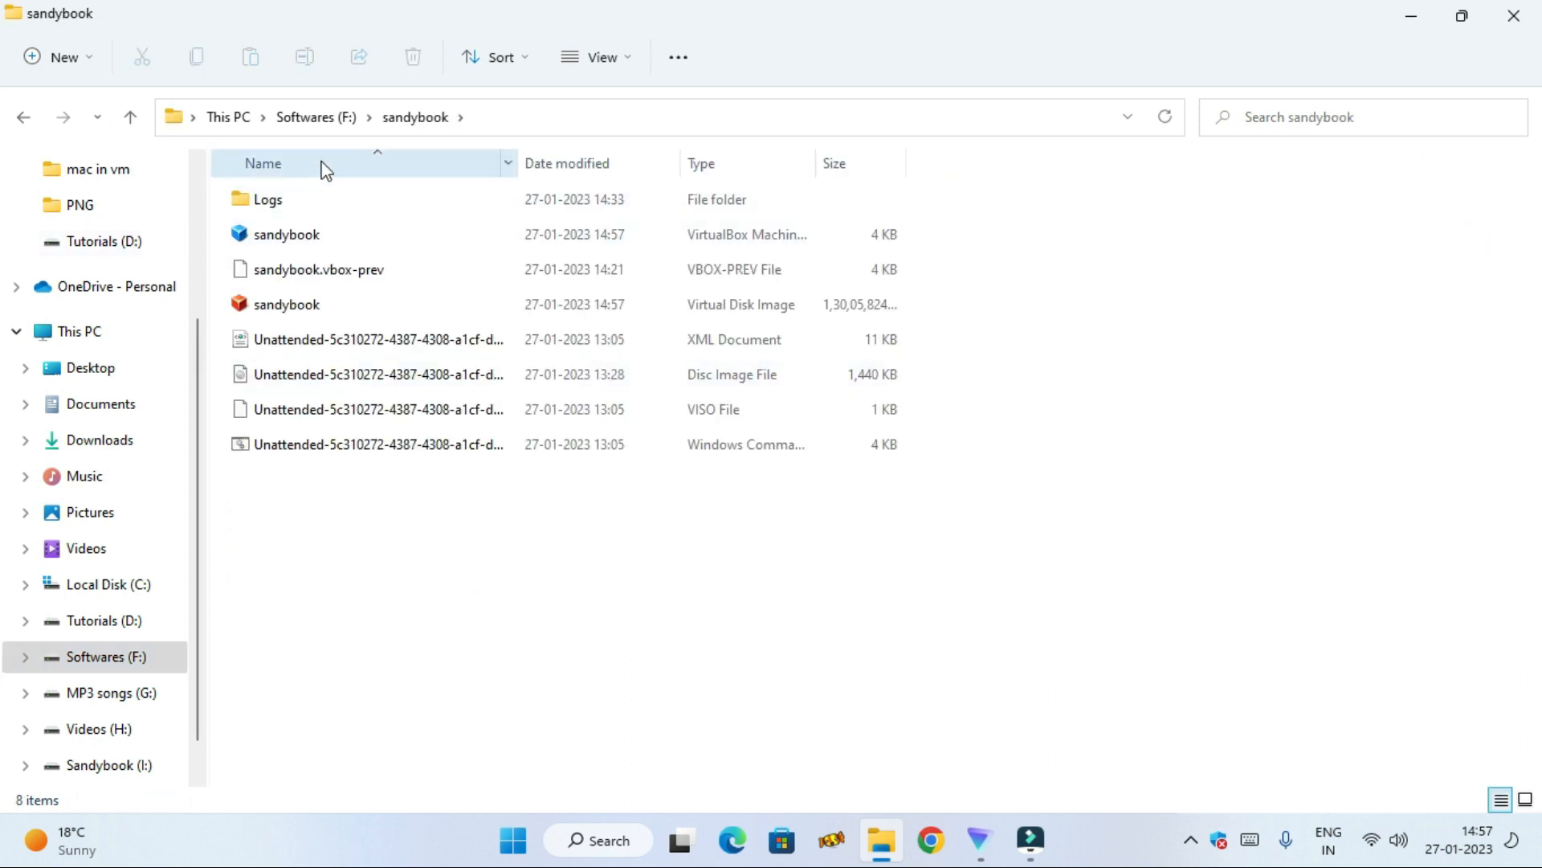
mouse_move(341, 312)
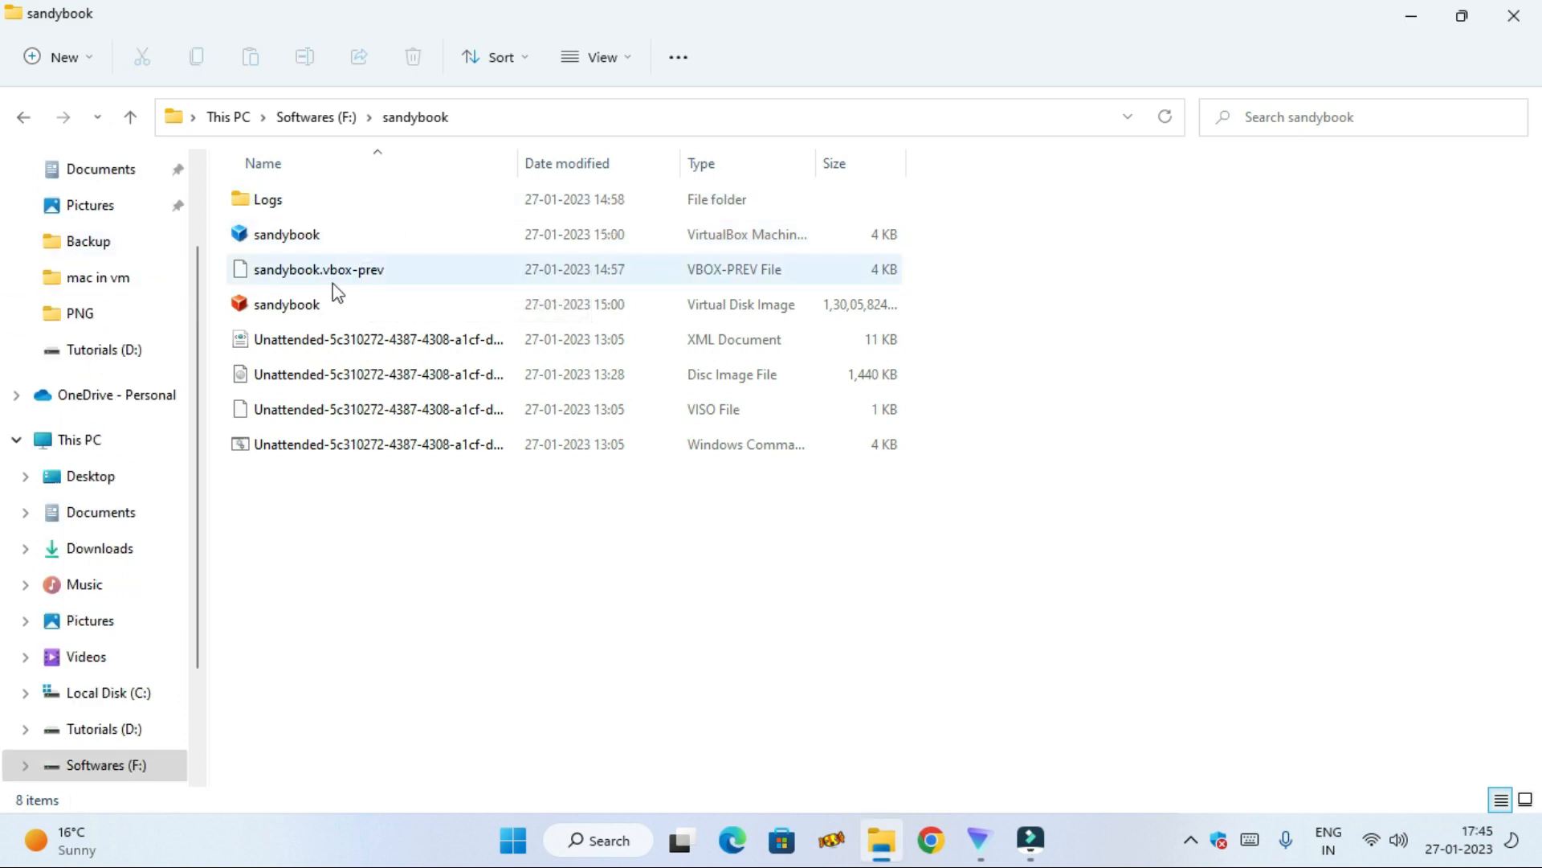
click(343, 205)
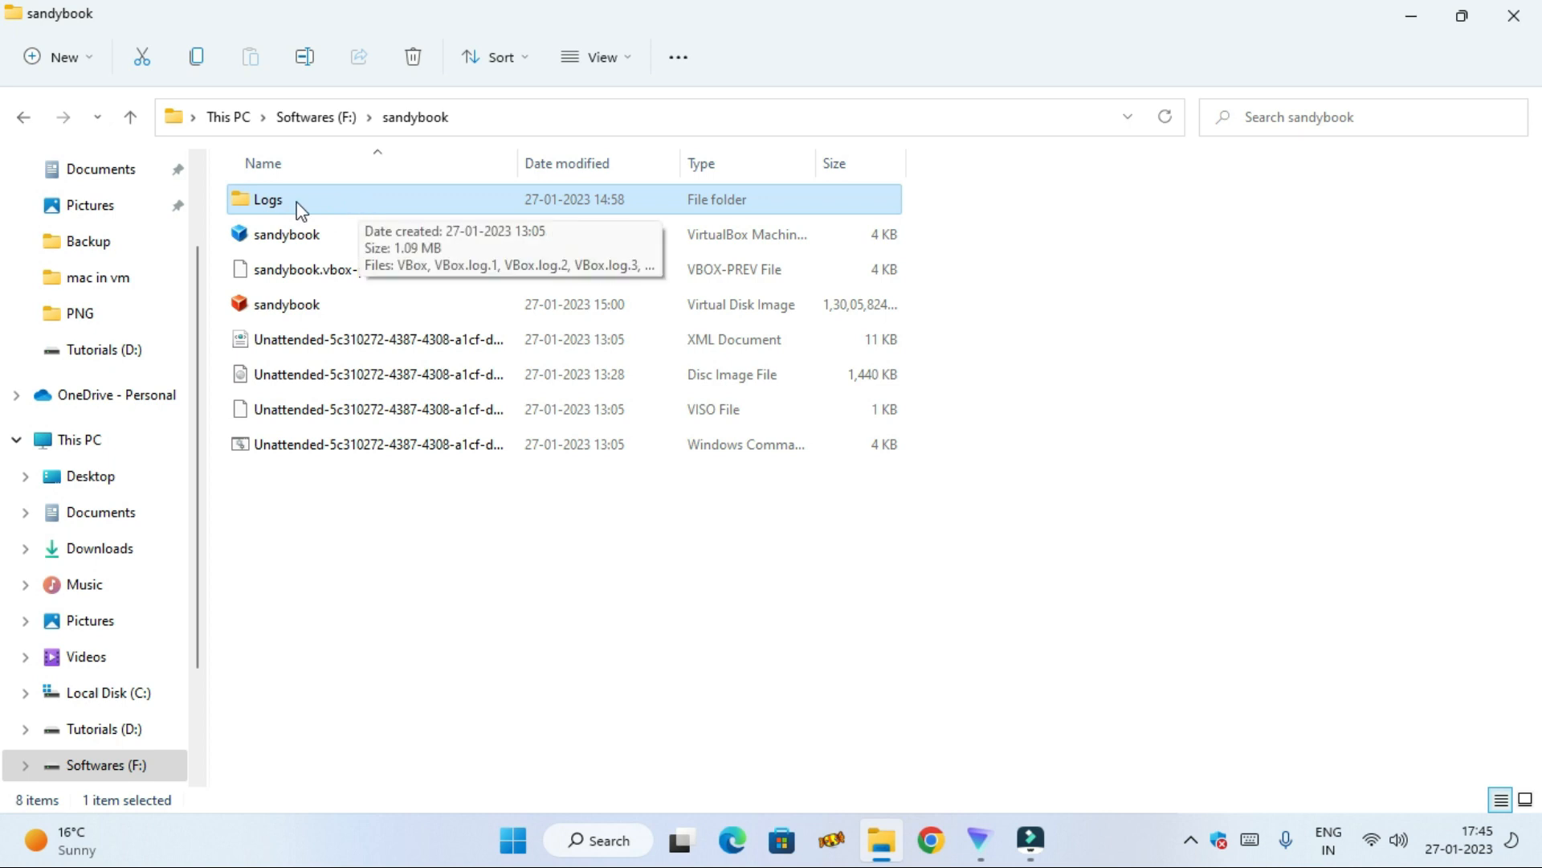
Return to the Softwares (F:) drive, check the sandybook folder's total size, and close the file window
click(21, 117)
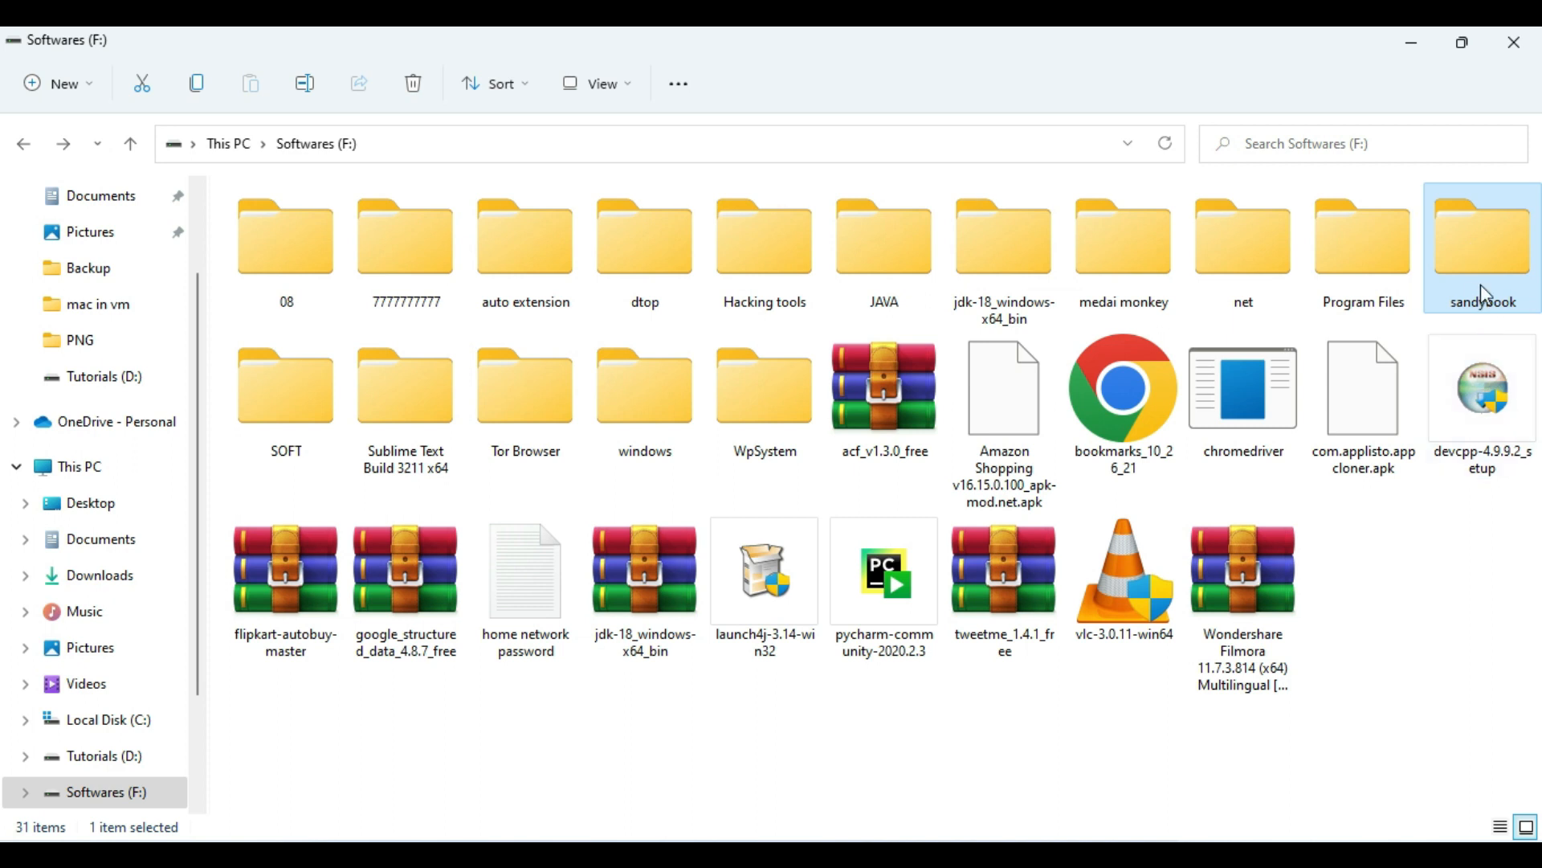
mouse_move(1481, 286)
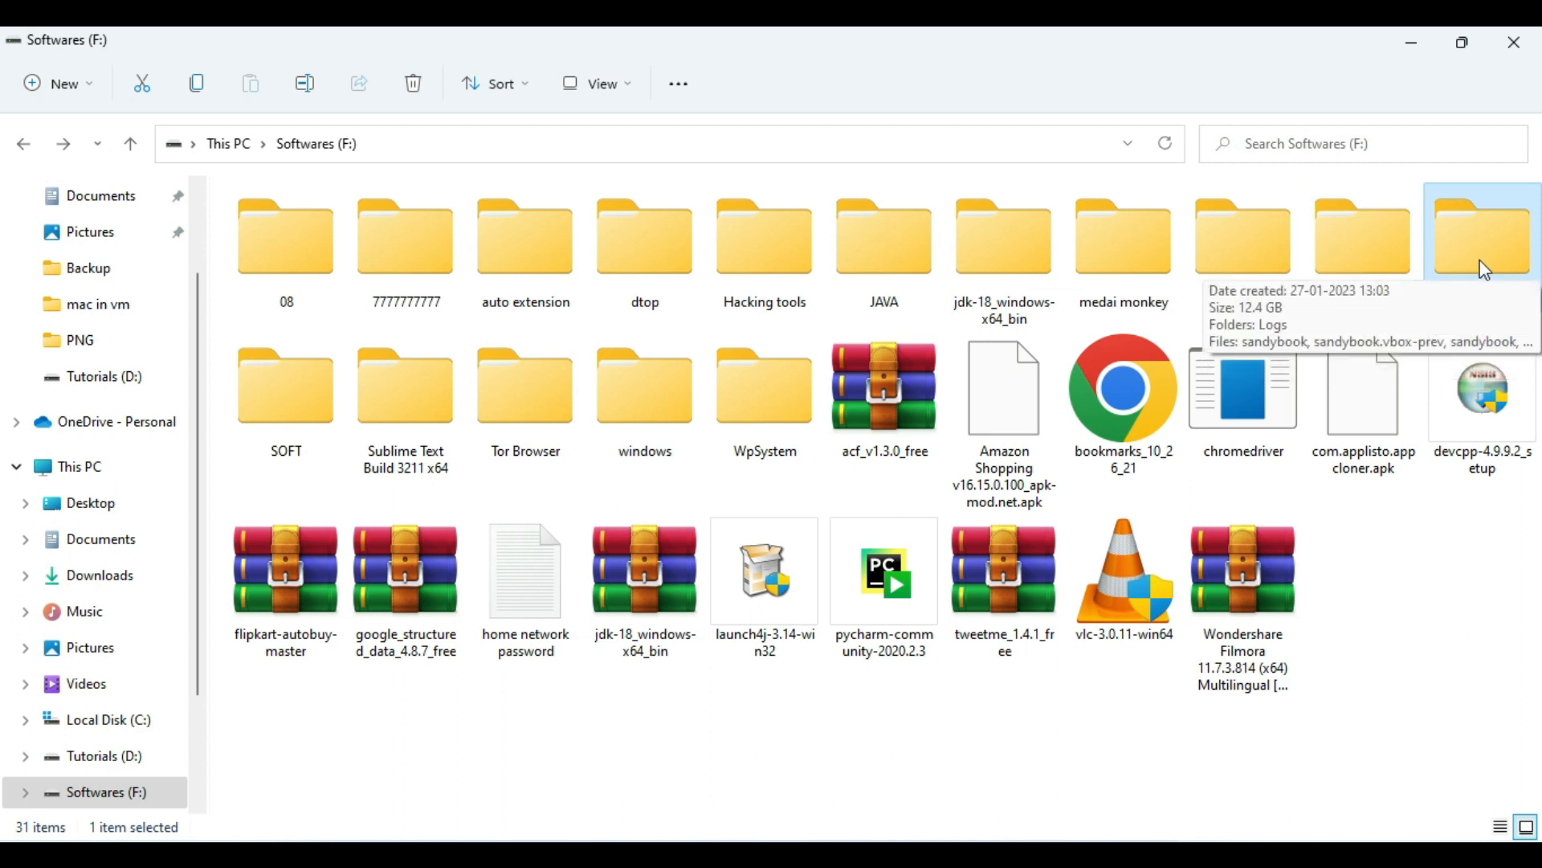
click(1521, 50)
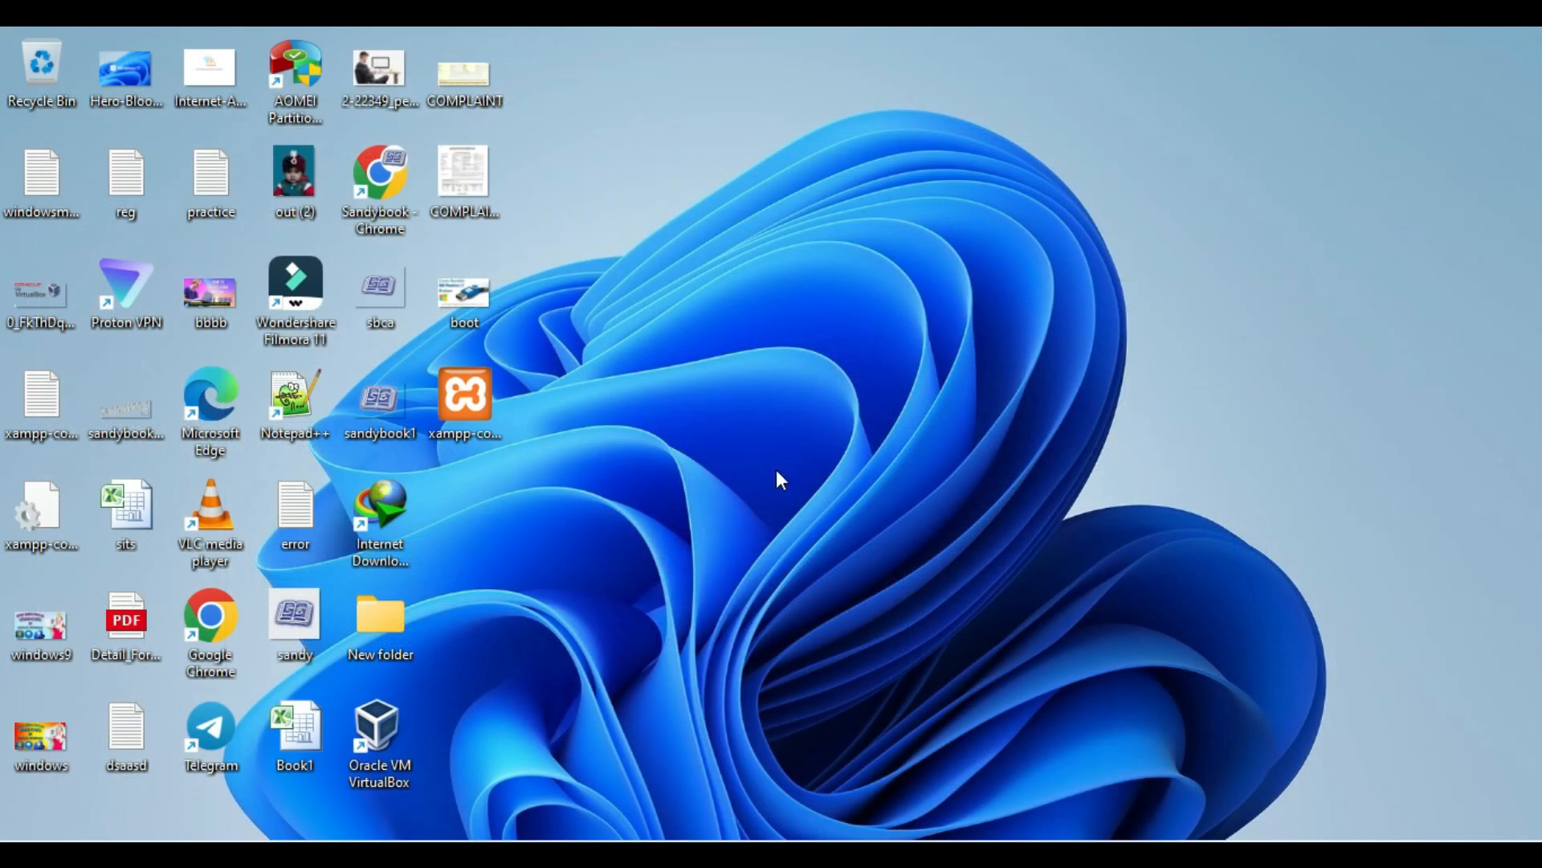
Refresh the host desktop, open Oracle VM VirtualBox, and review the sandybook machine's base memory and storage details
right_click(862, 331)
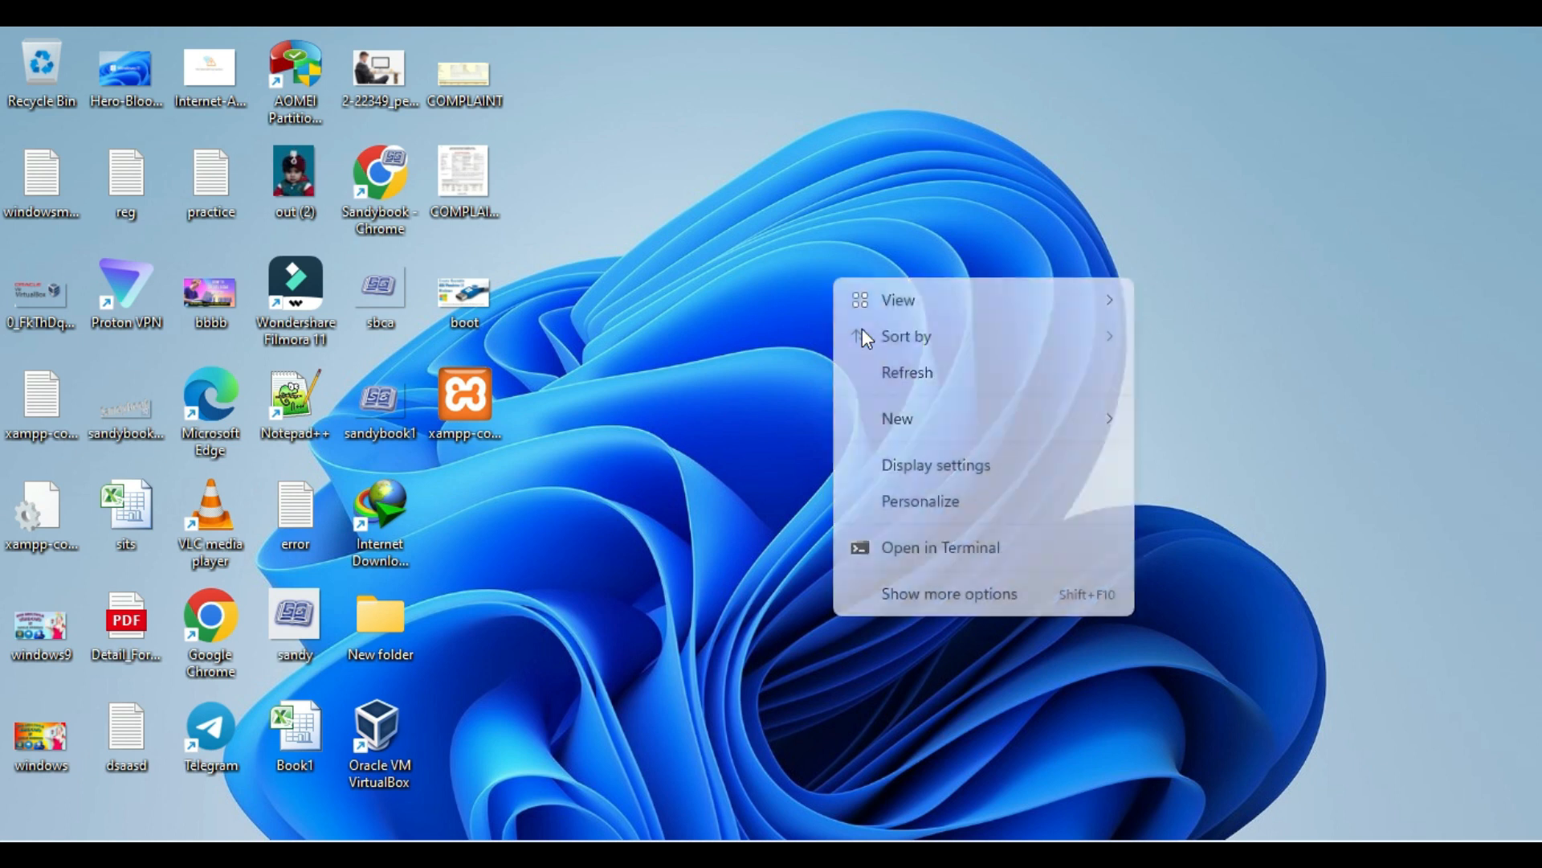
click(896, 372)
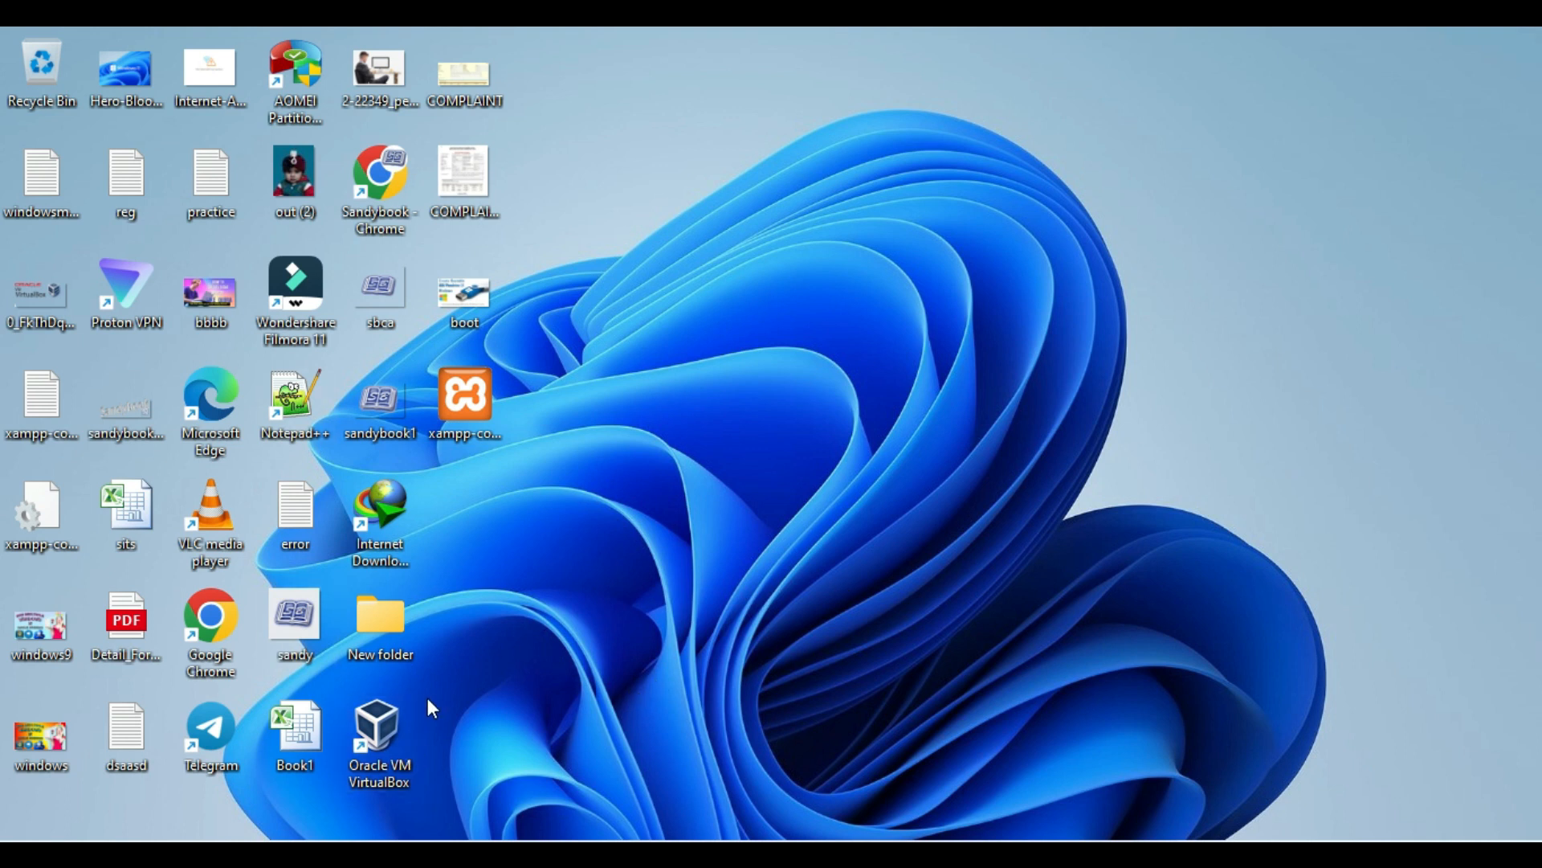
double_click(402, 736)
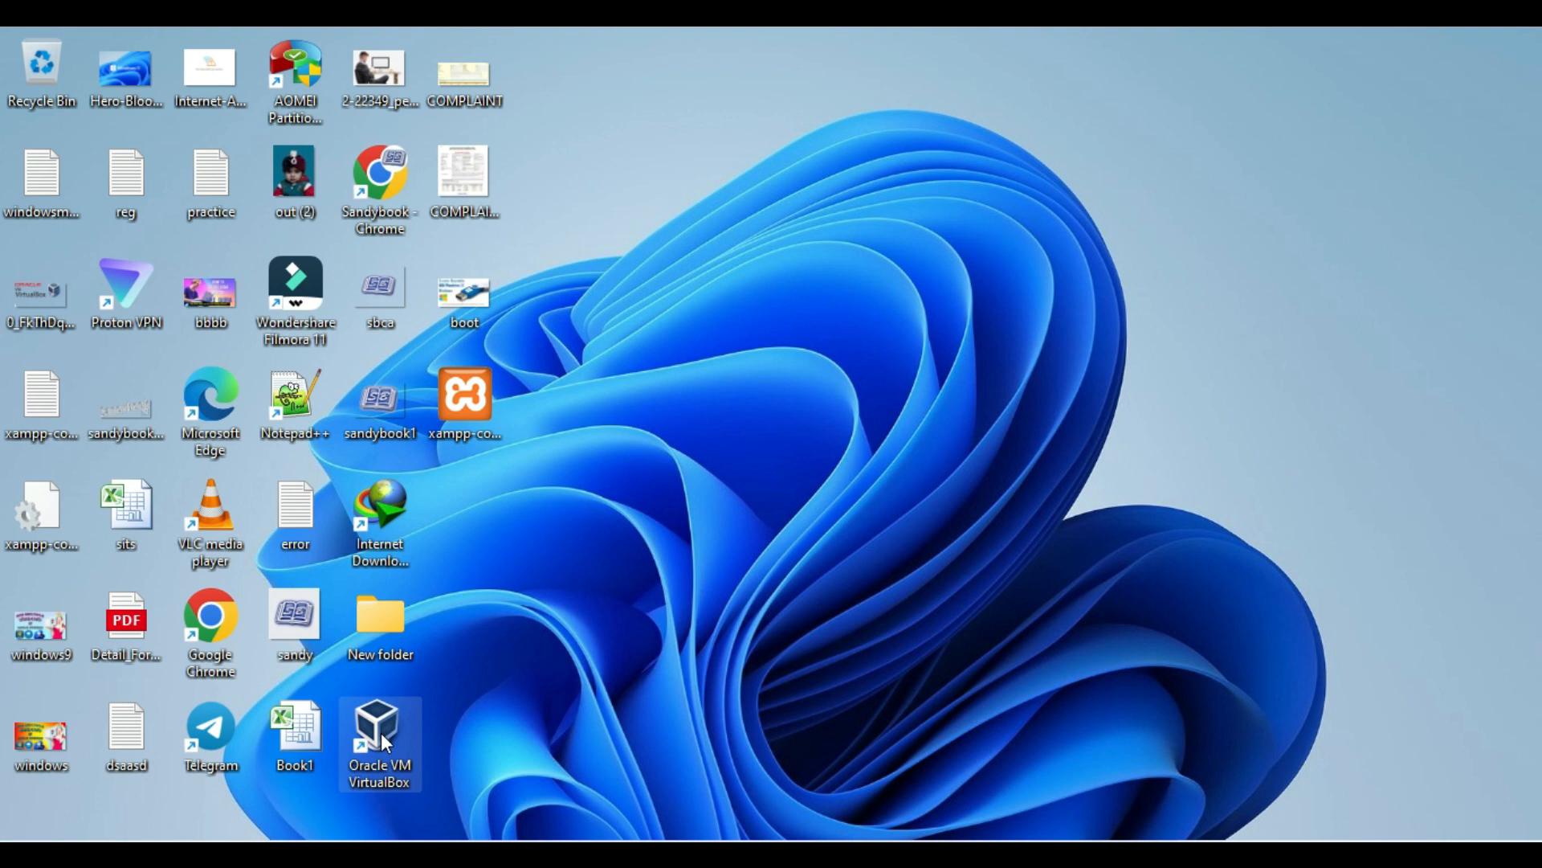
double_click(381, 733)
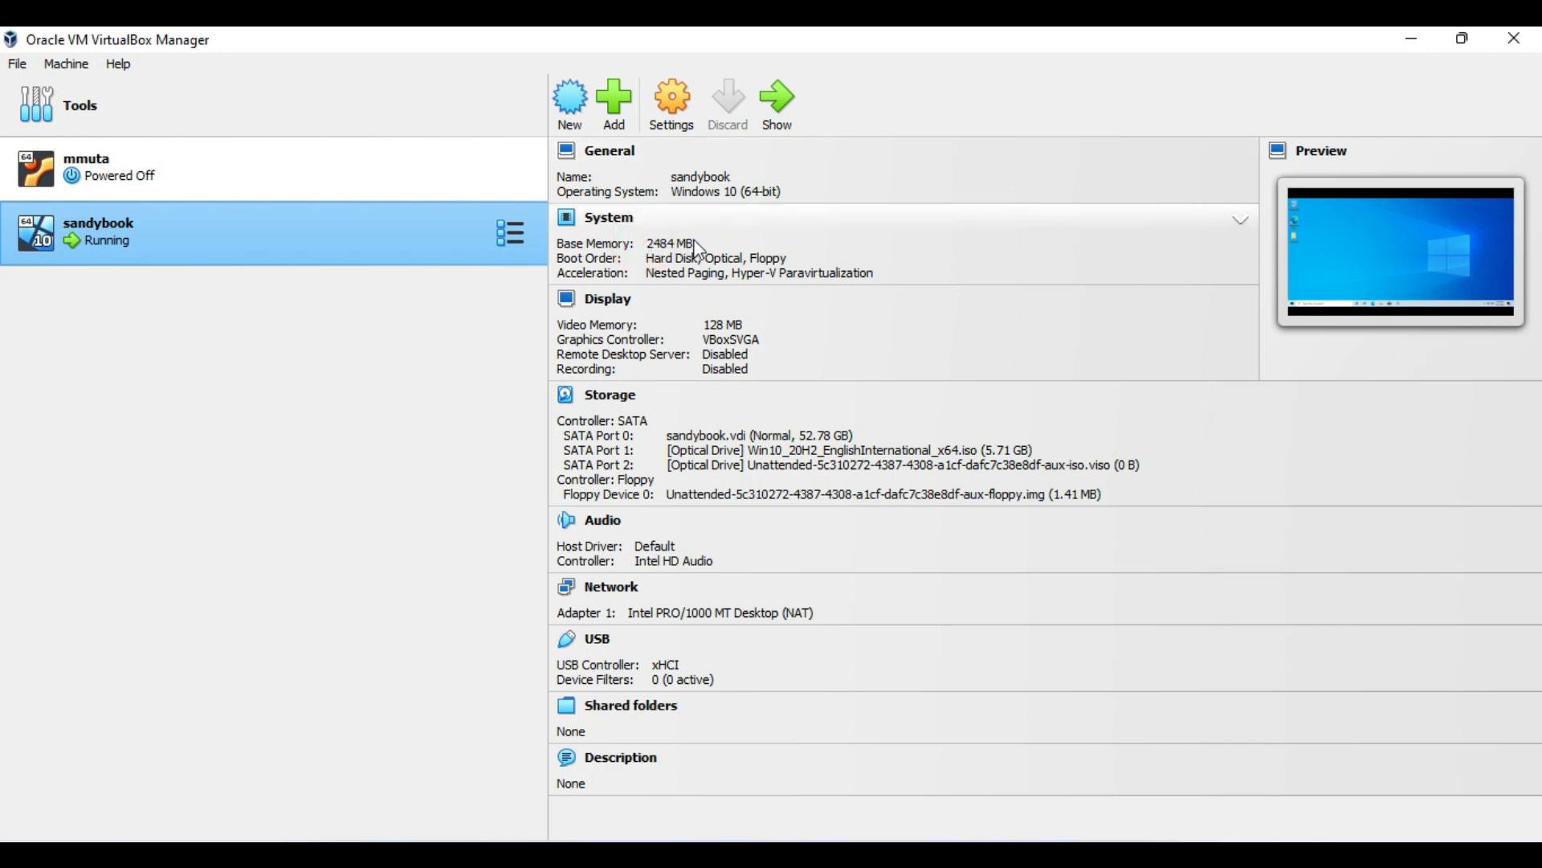
click(653, 245)
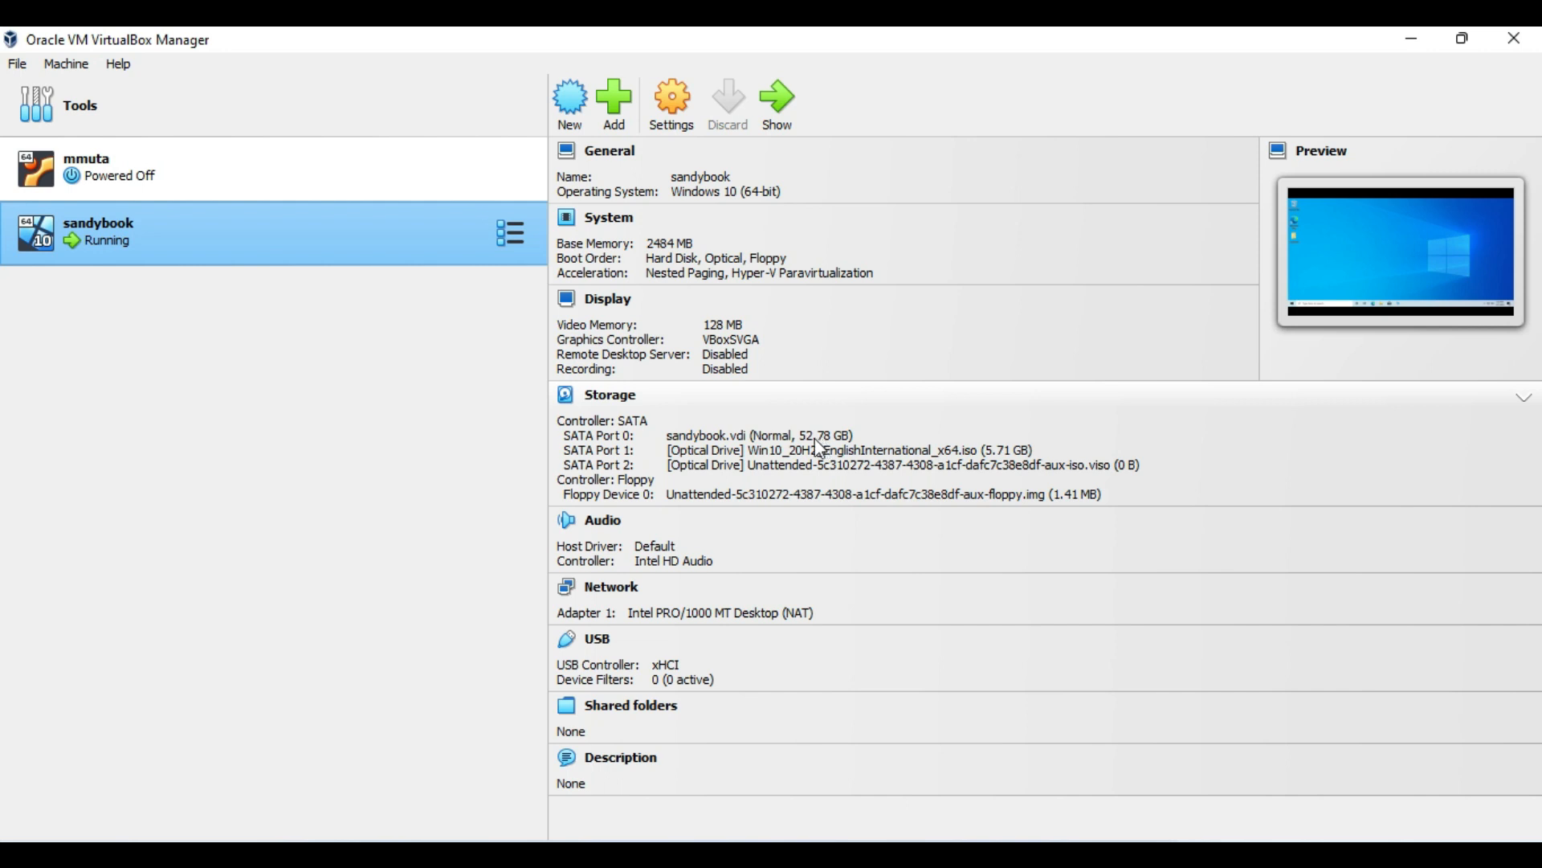
Open the sandybook machine's system settings and raise the base memory to 2769 MB
right_click(520, 242)
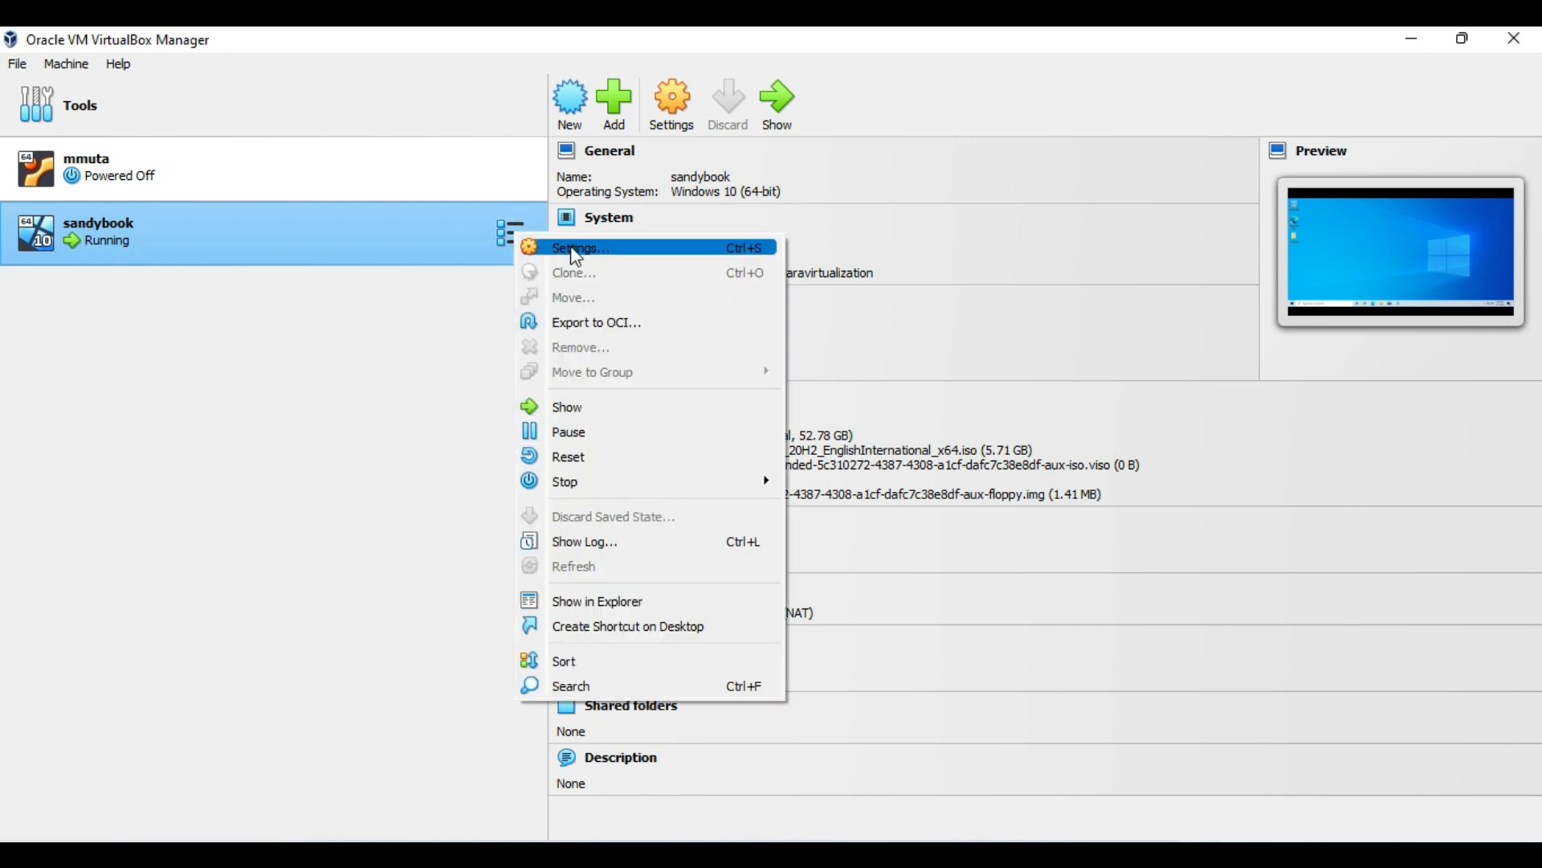
click(524, 246)
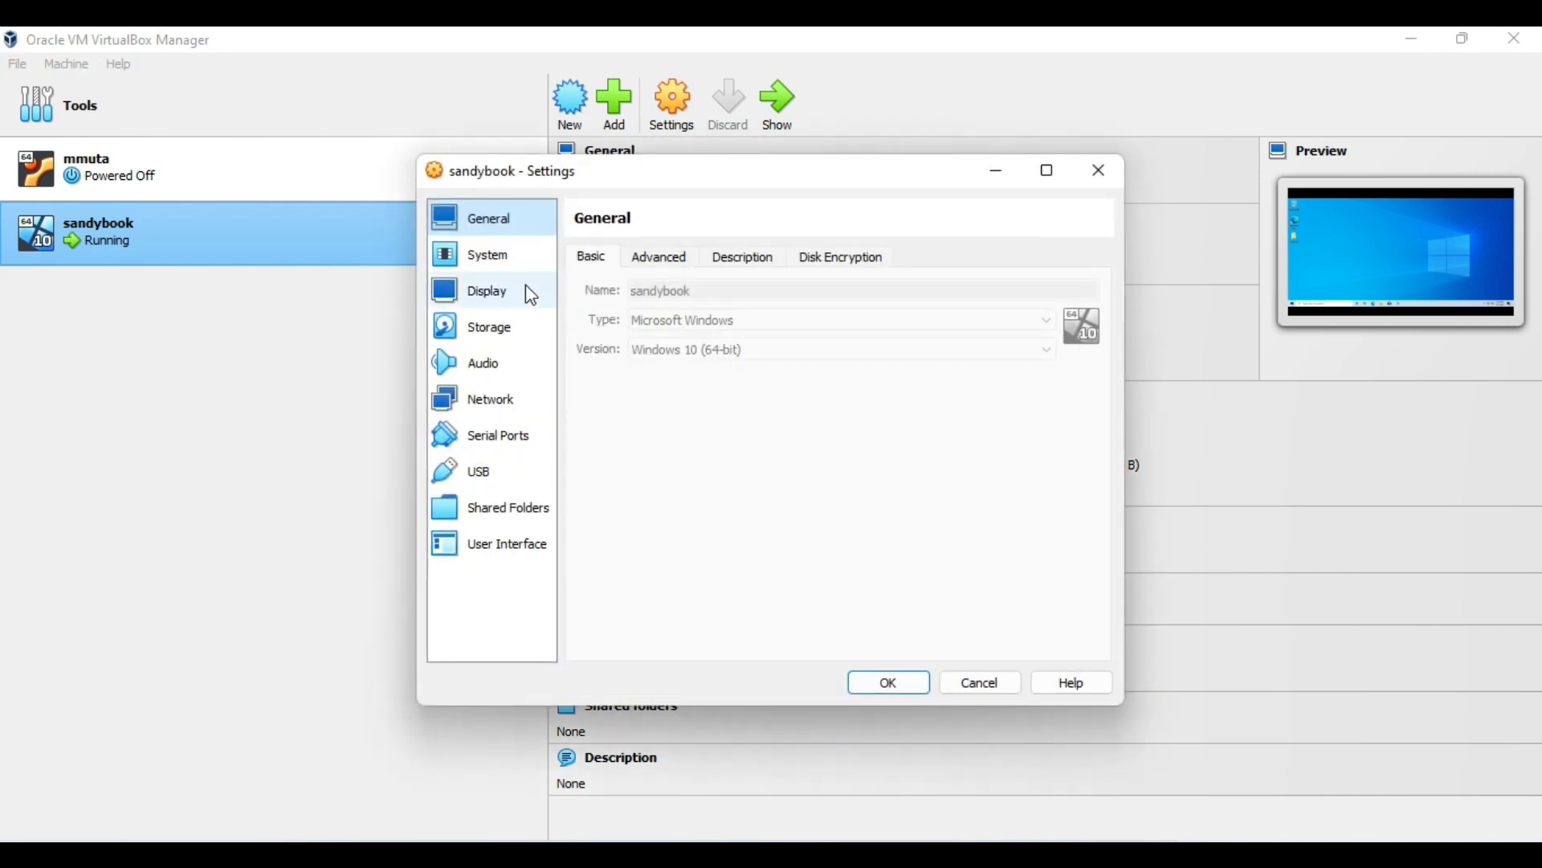
click(507, 259)
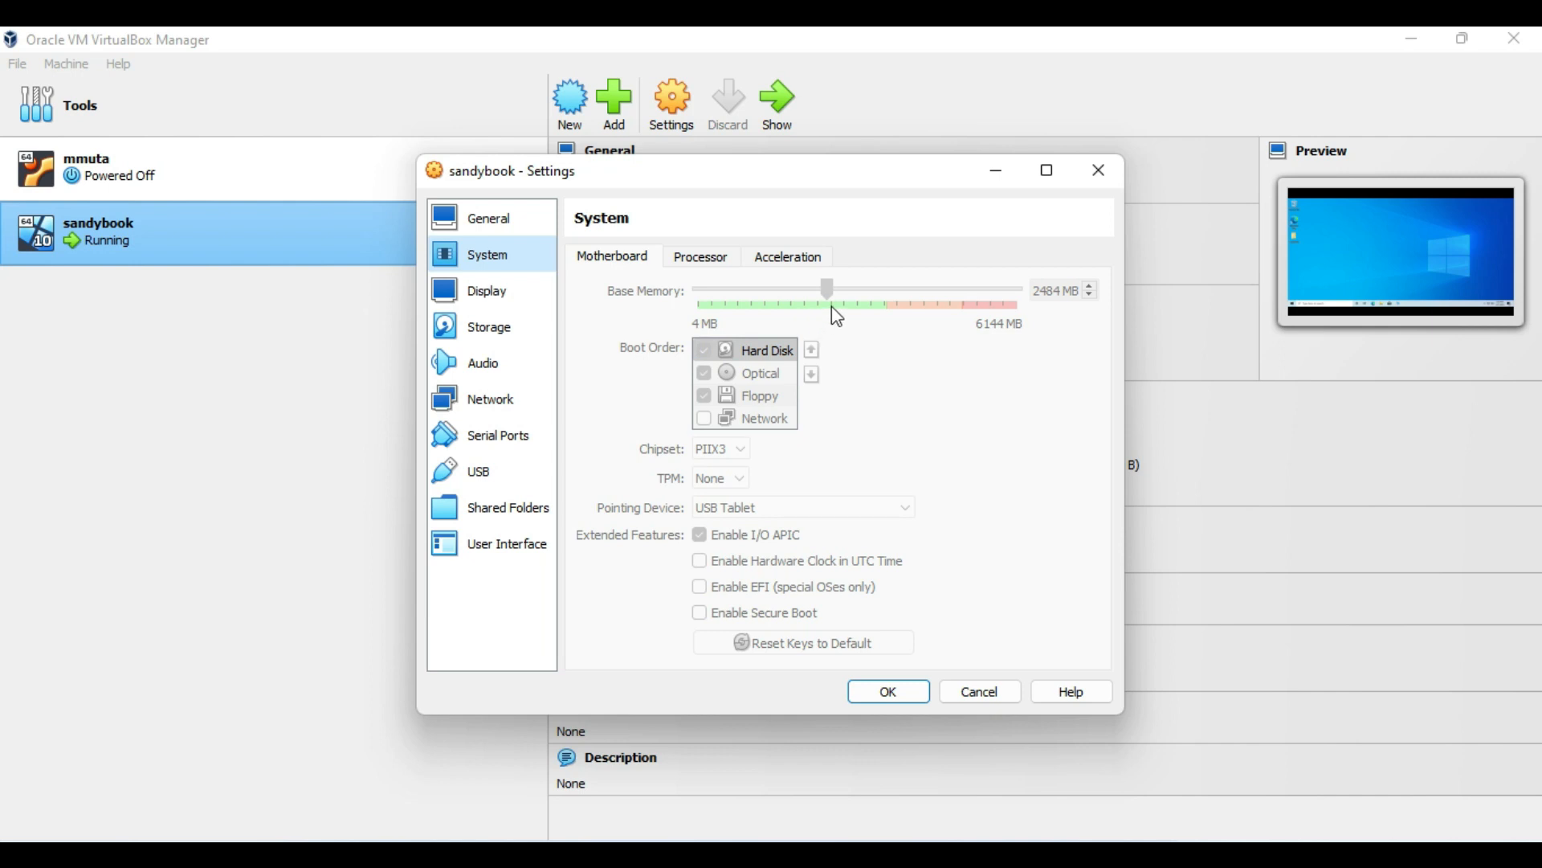
click(506, 257)
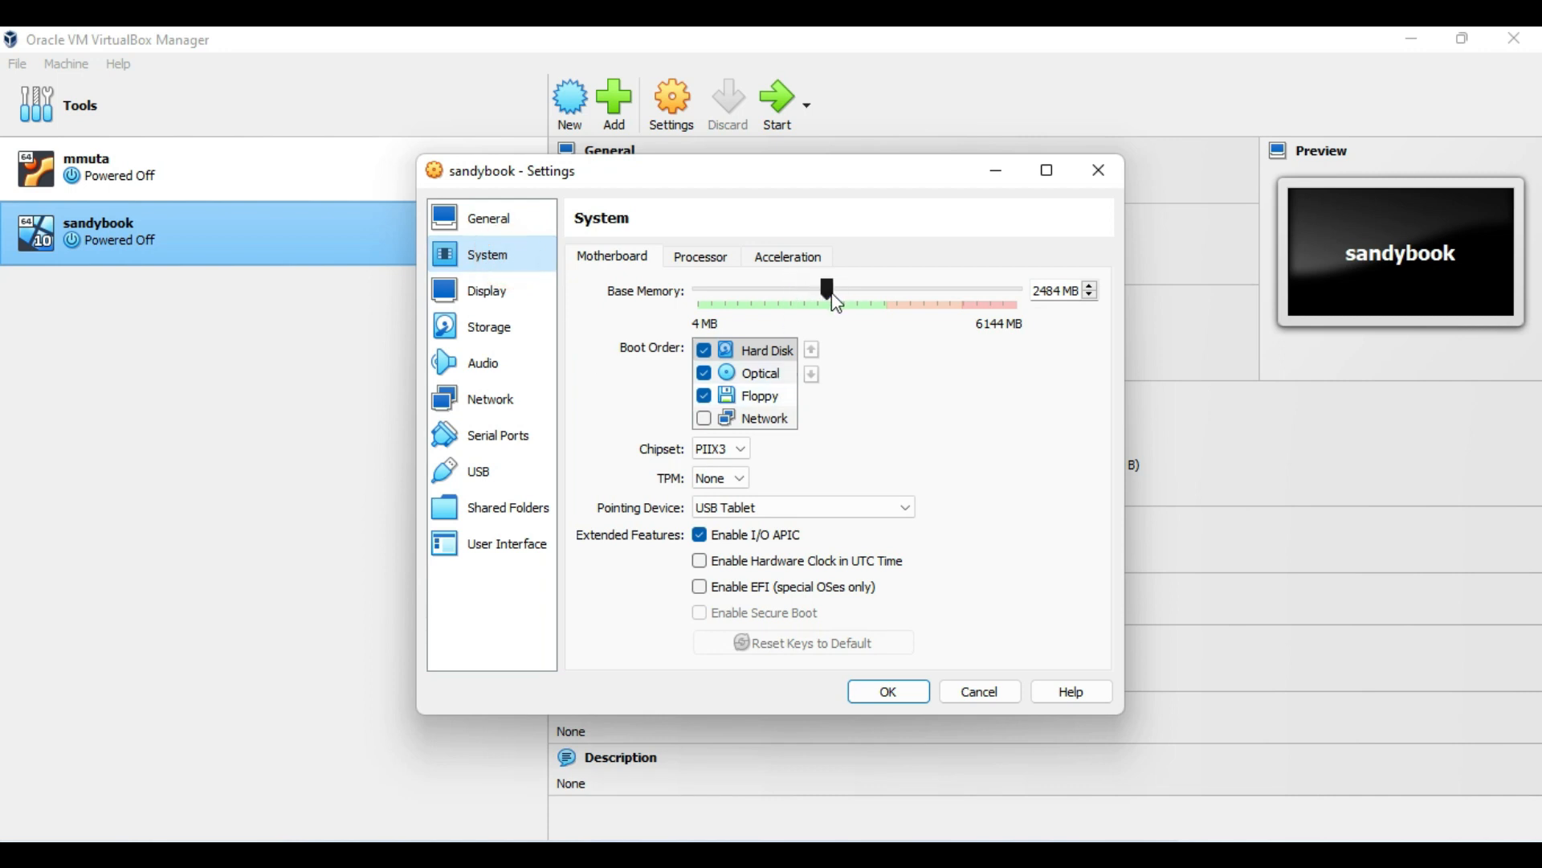
drag(832, 298, 847, 299)
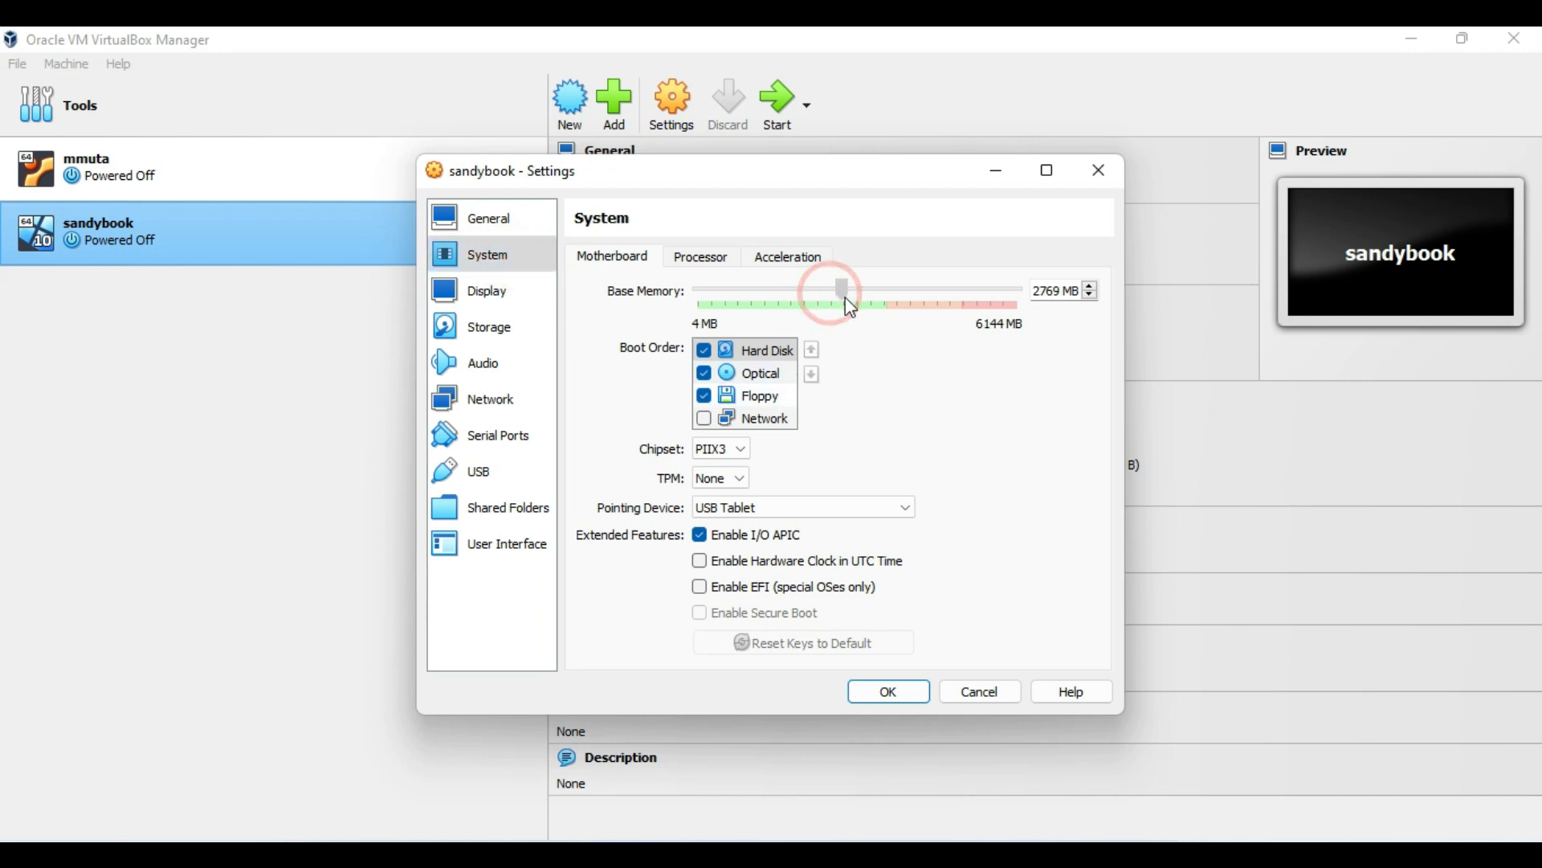
Try giving the sandybook machine 2 processors and set the count back to 1
click(697, 259)
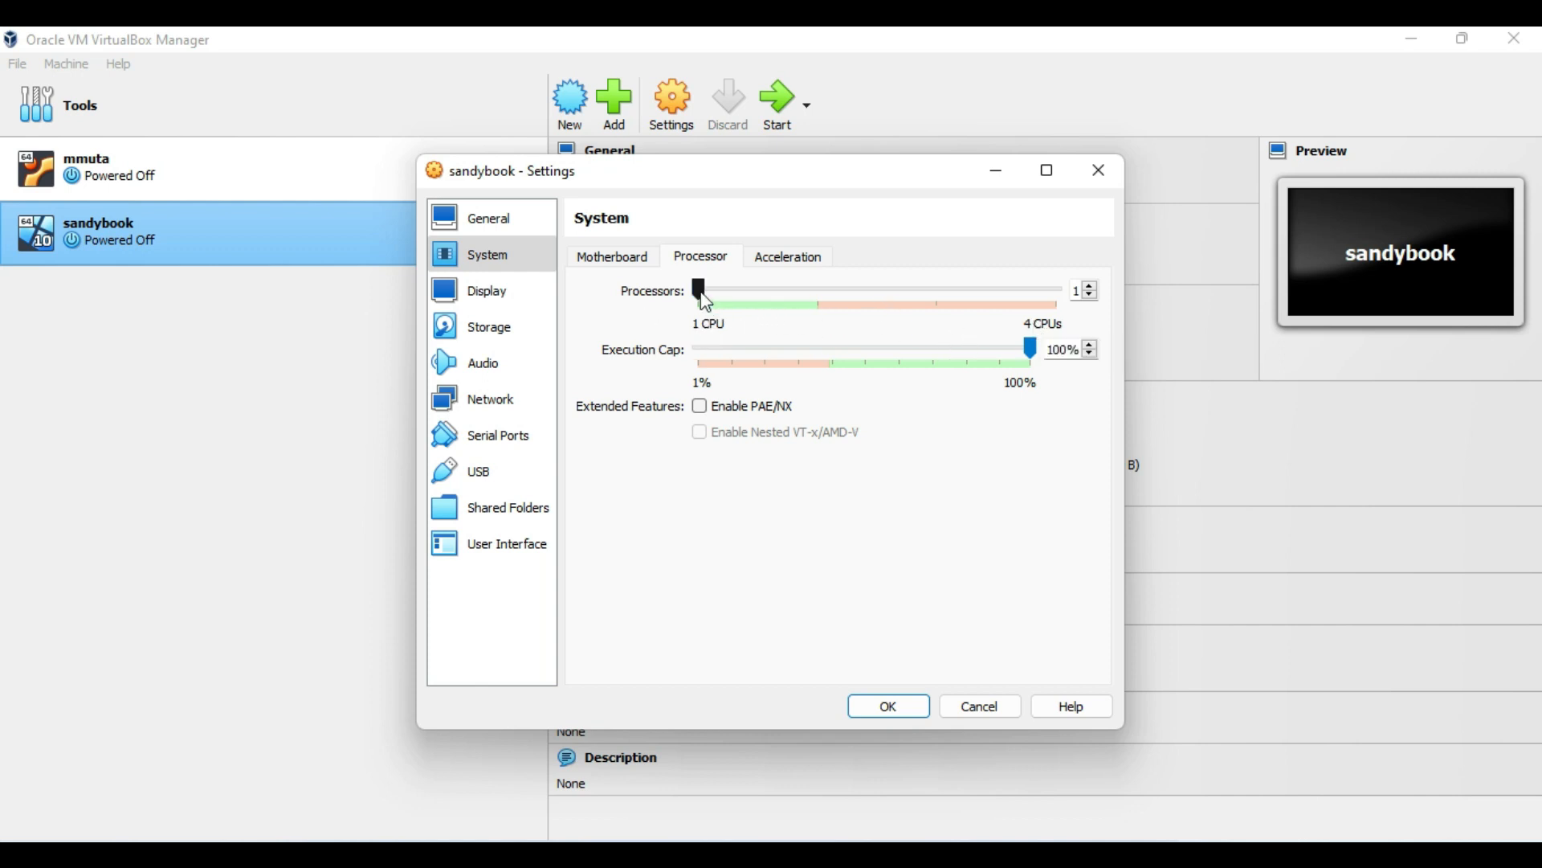
click(818, 304)
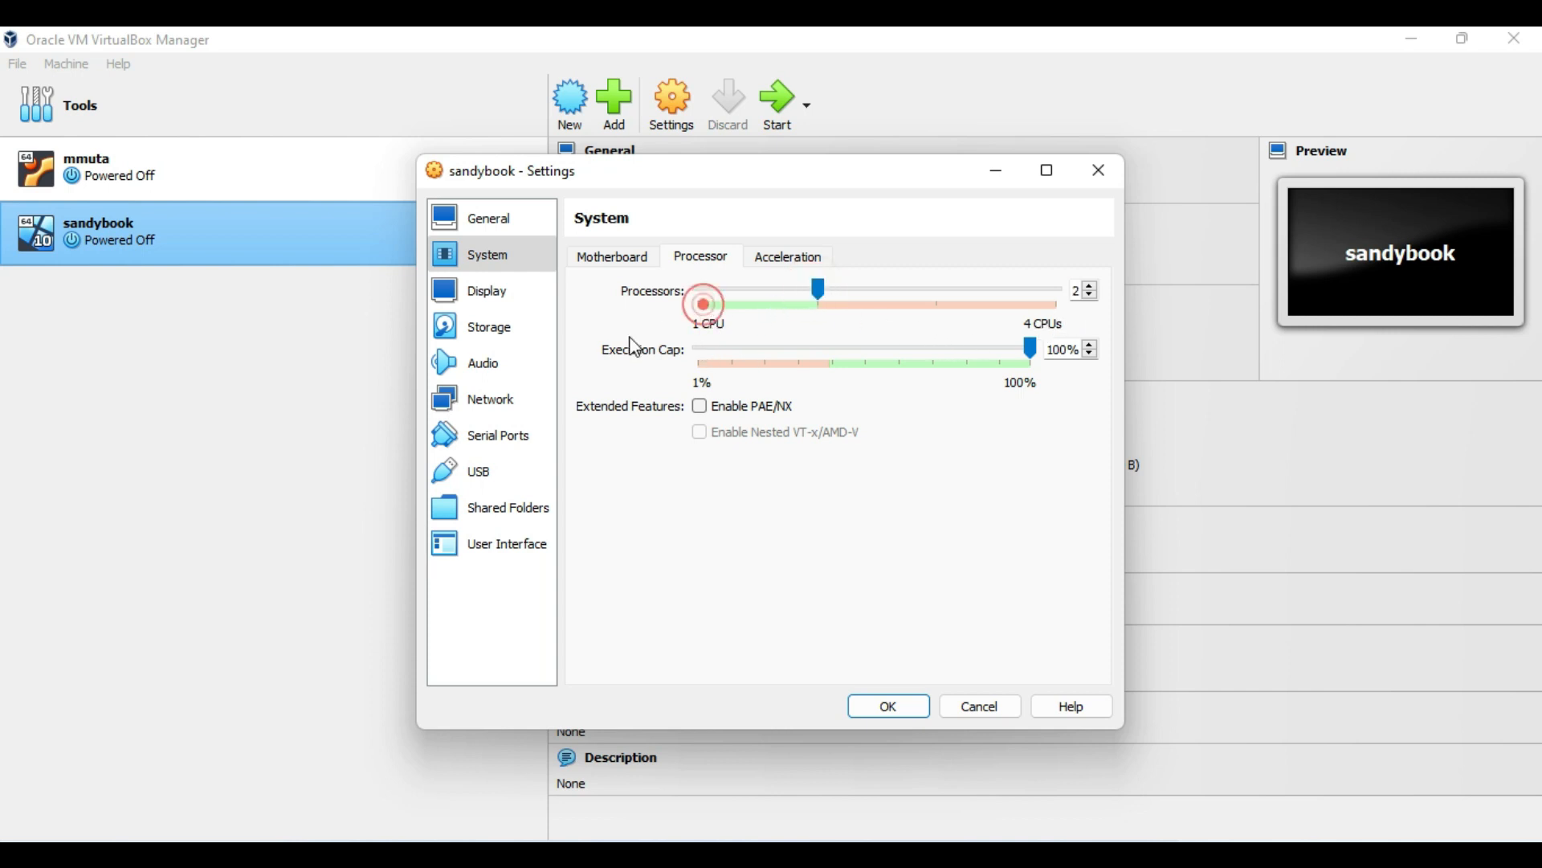
click(710, 291)
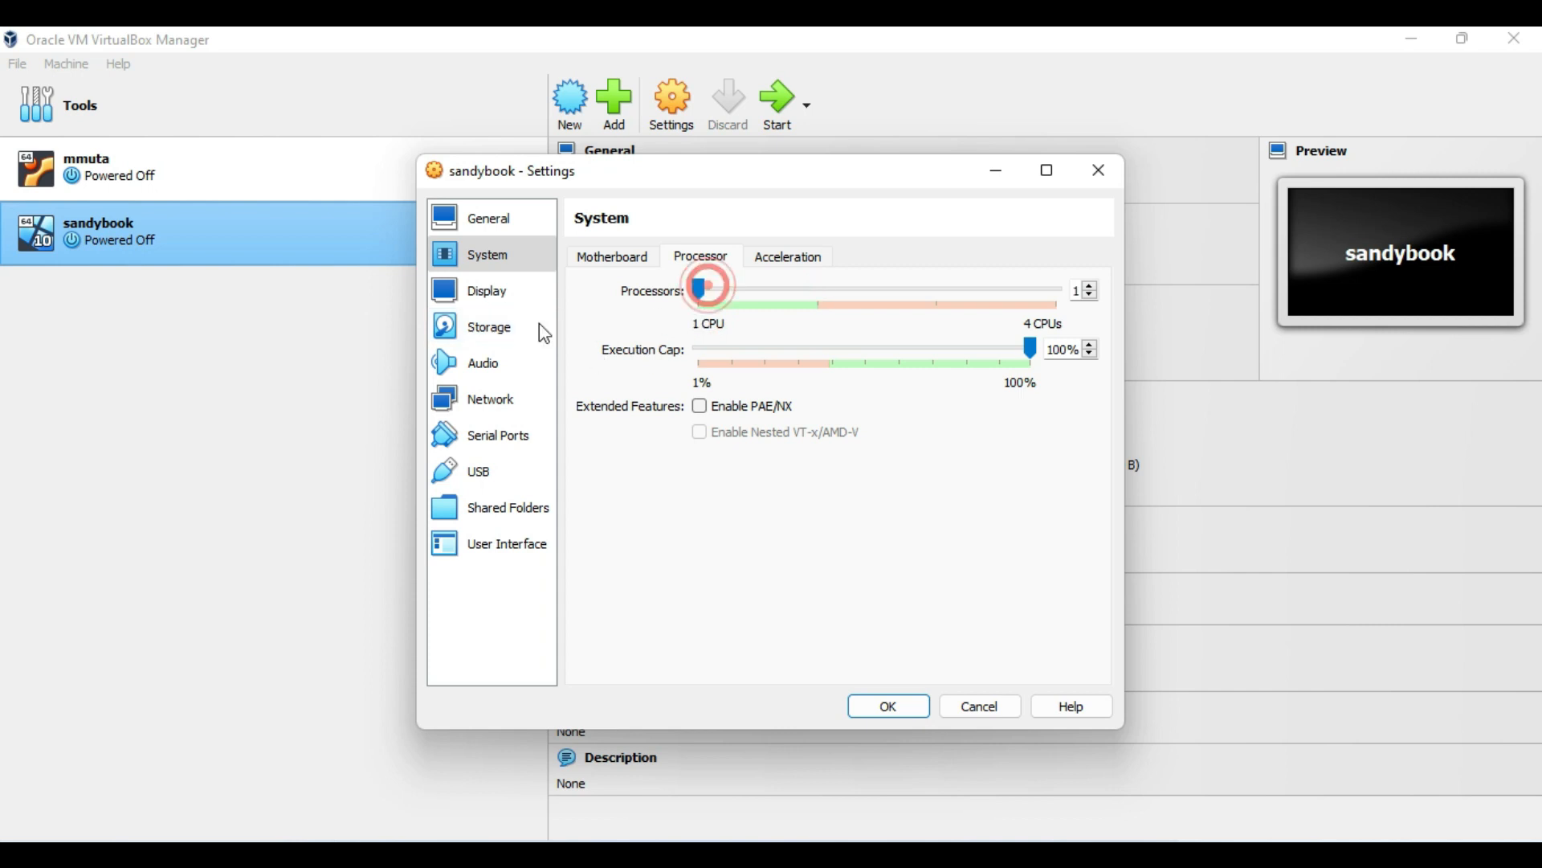
Review the sandybook machine's Storage, Display, Audio and Network settings
click(508, 335)
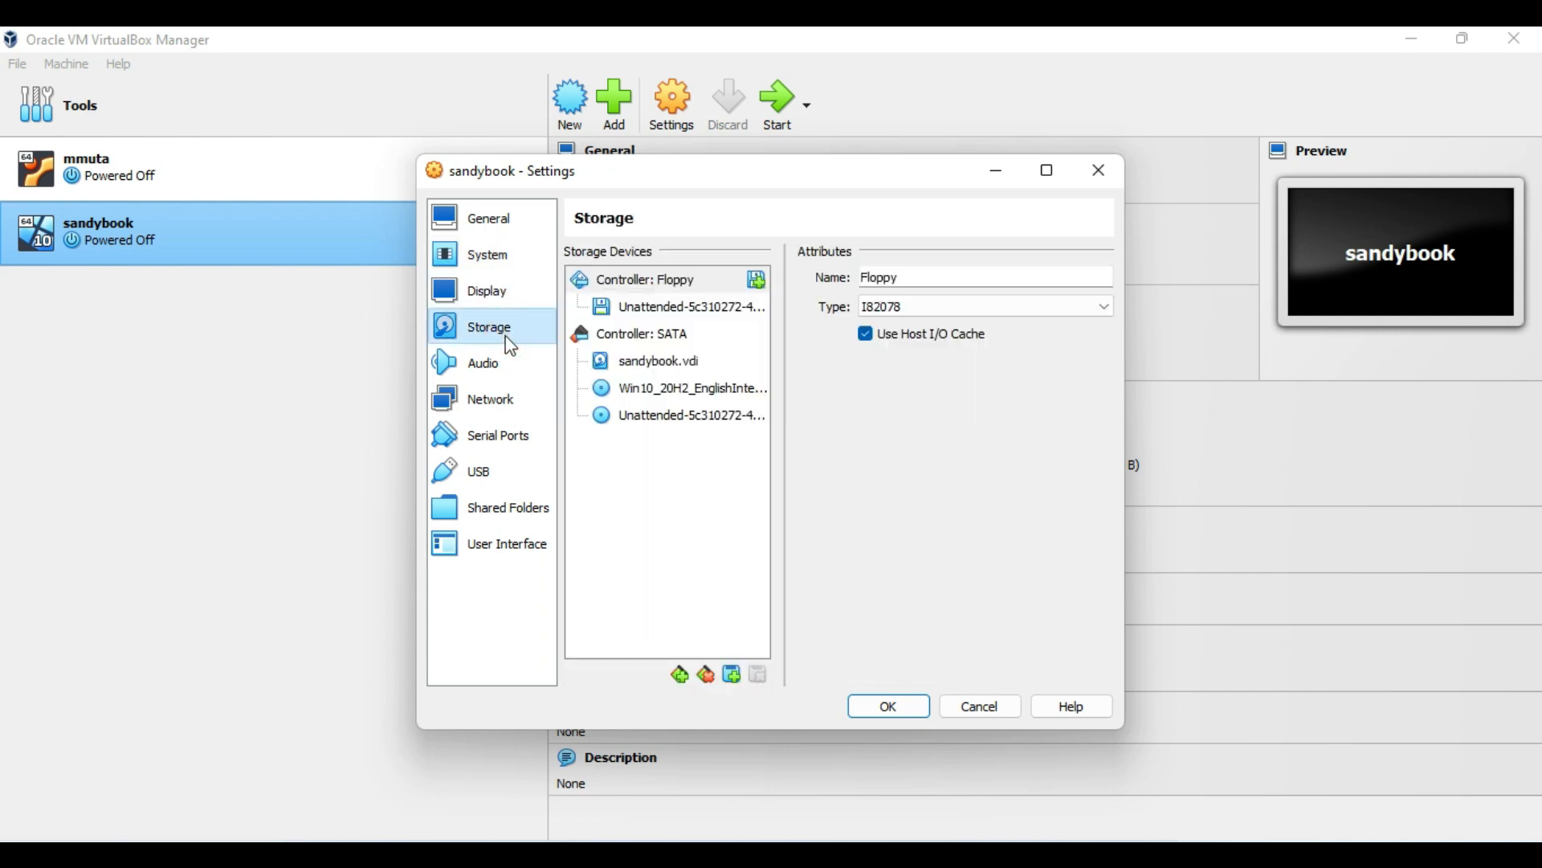
click(501, 293)
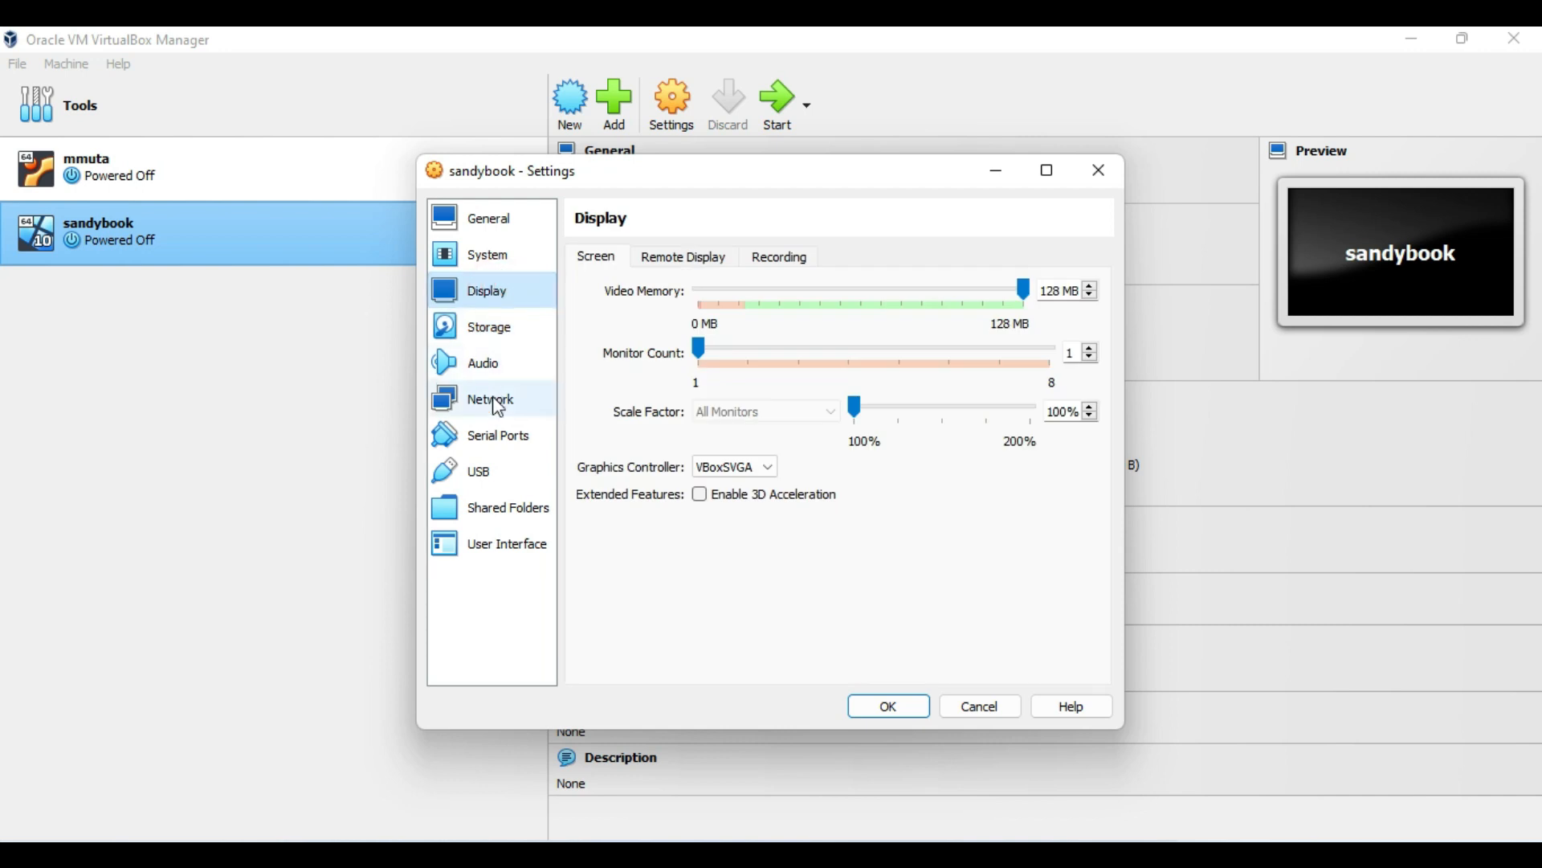
click(515, 366)
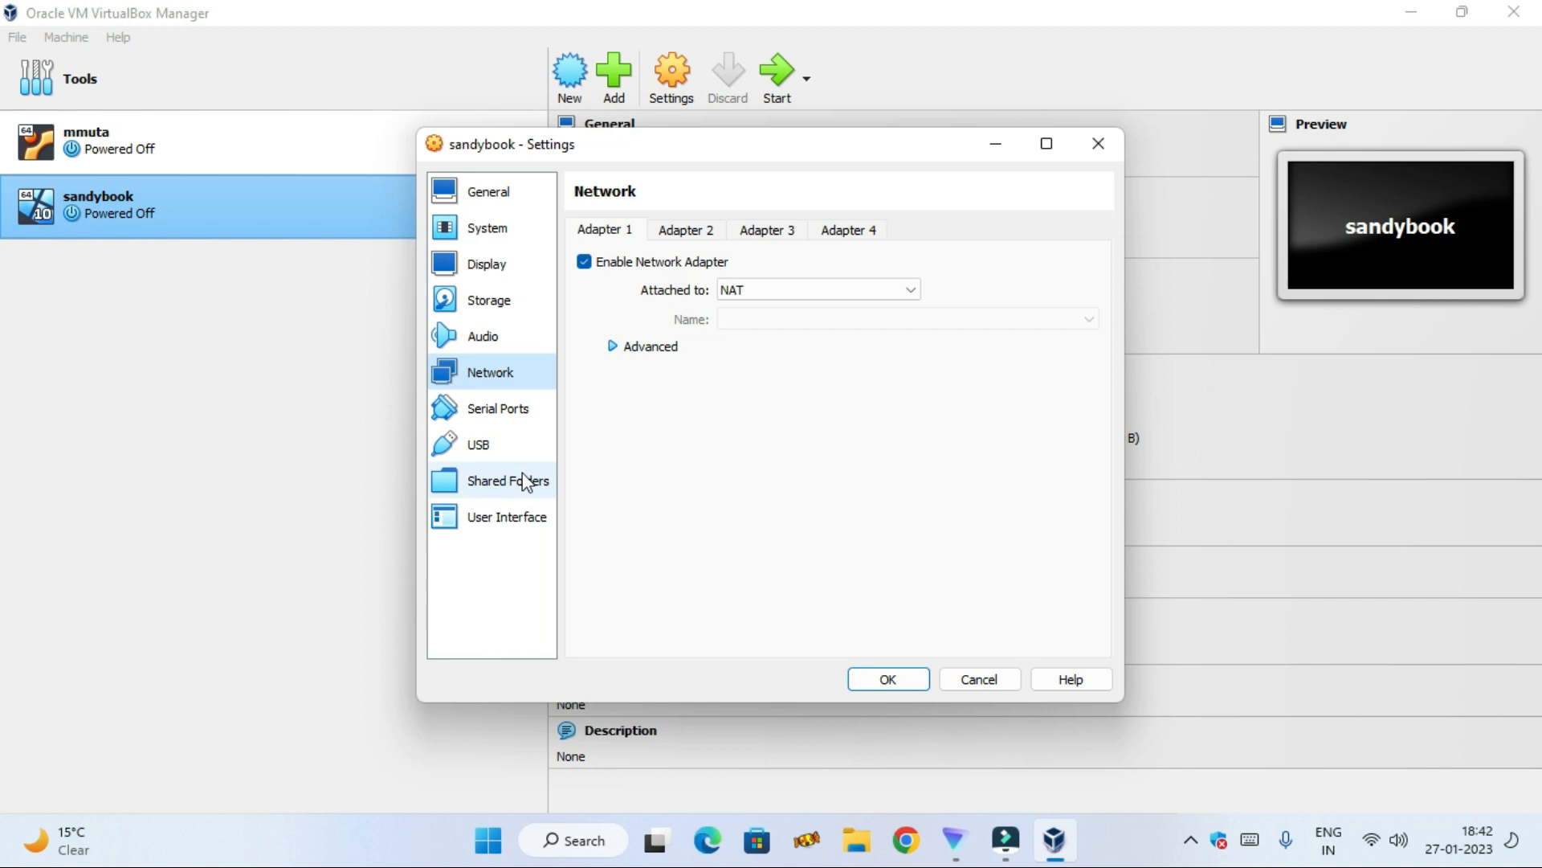
Add the host's Favorites folder as a shared folder of the sandybook machine and remove it from the list again
click(526, 482)
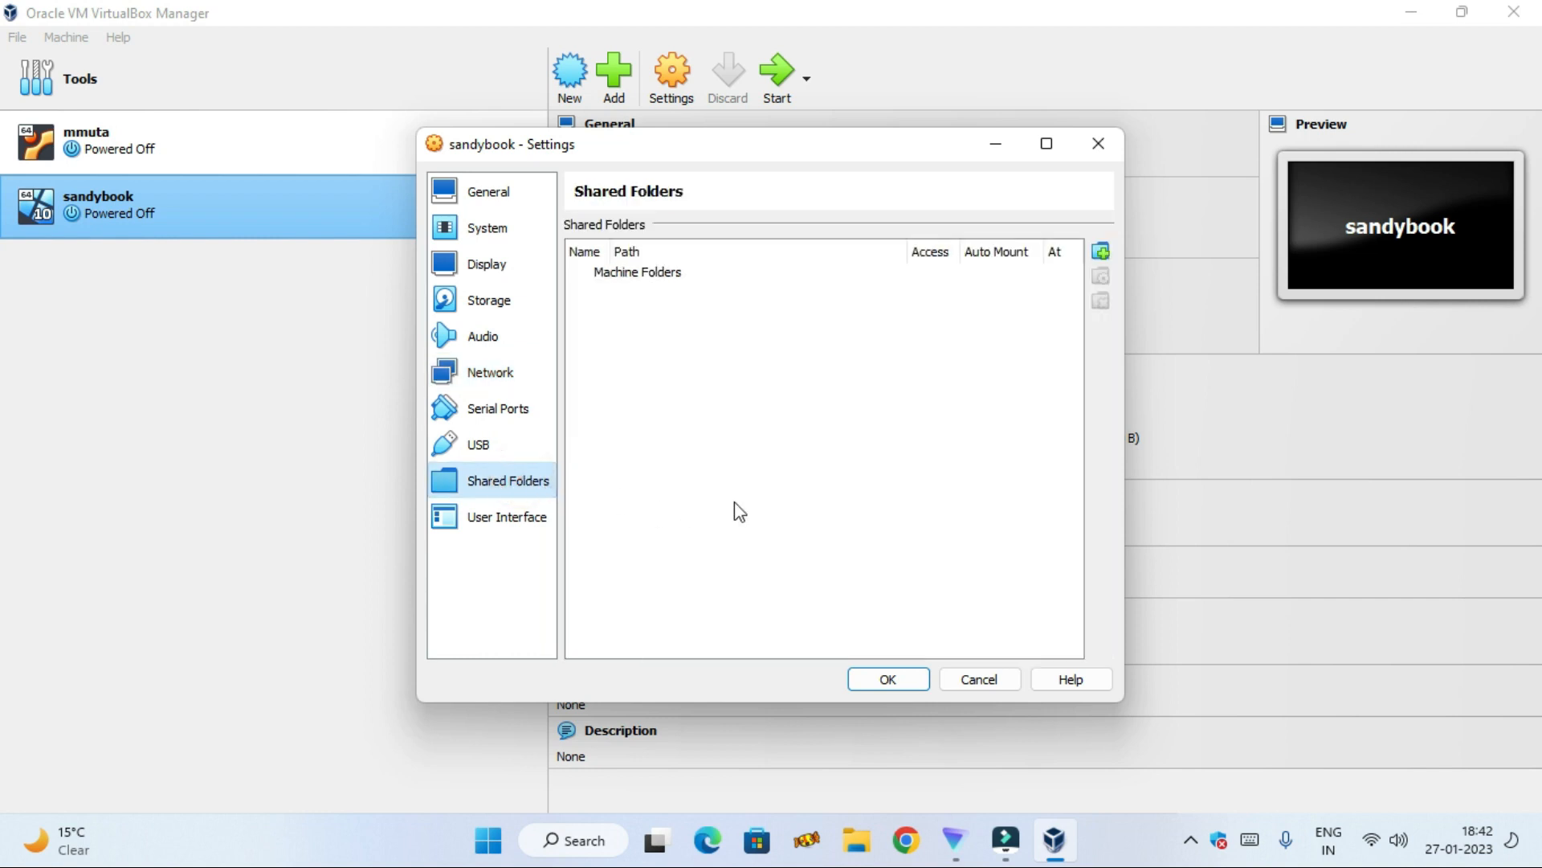
click(1100, 252)
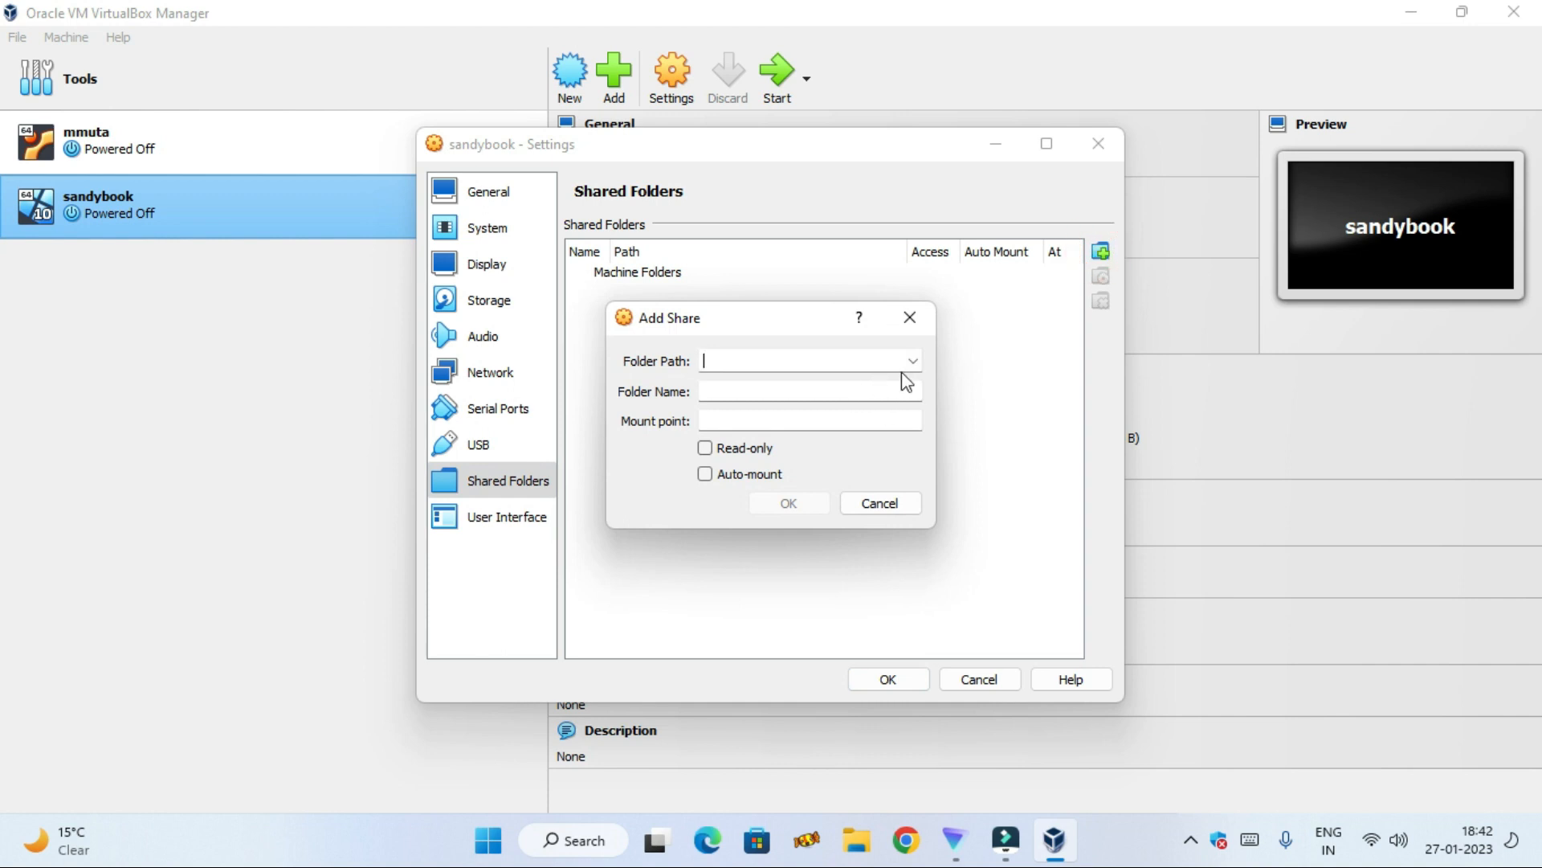
click(912, 361)
click(864, 399)
scroll(707, 595, down, 2)
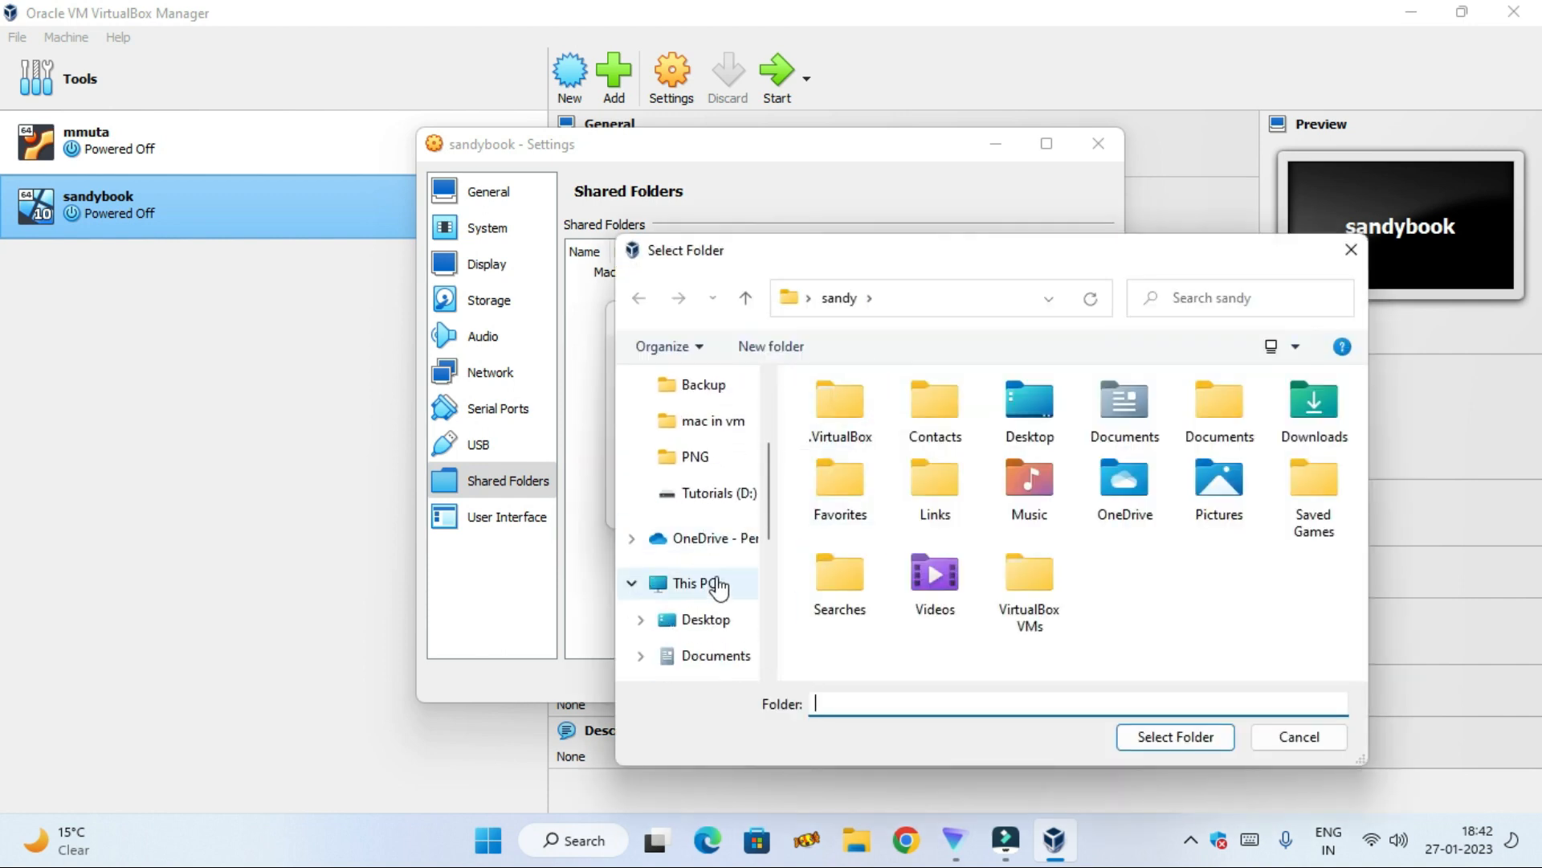
scroll(717, 587, down, 1)
click(851, 483)
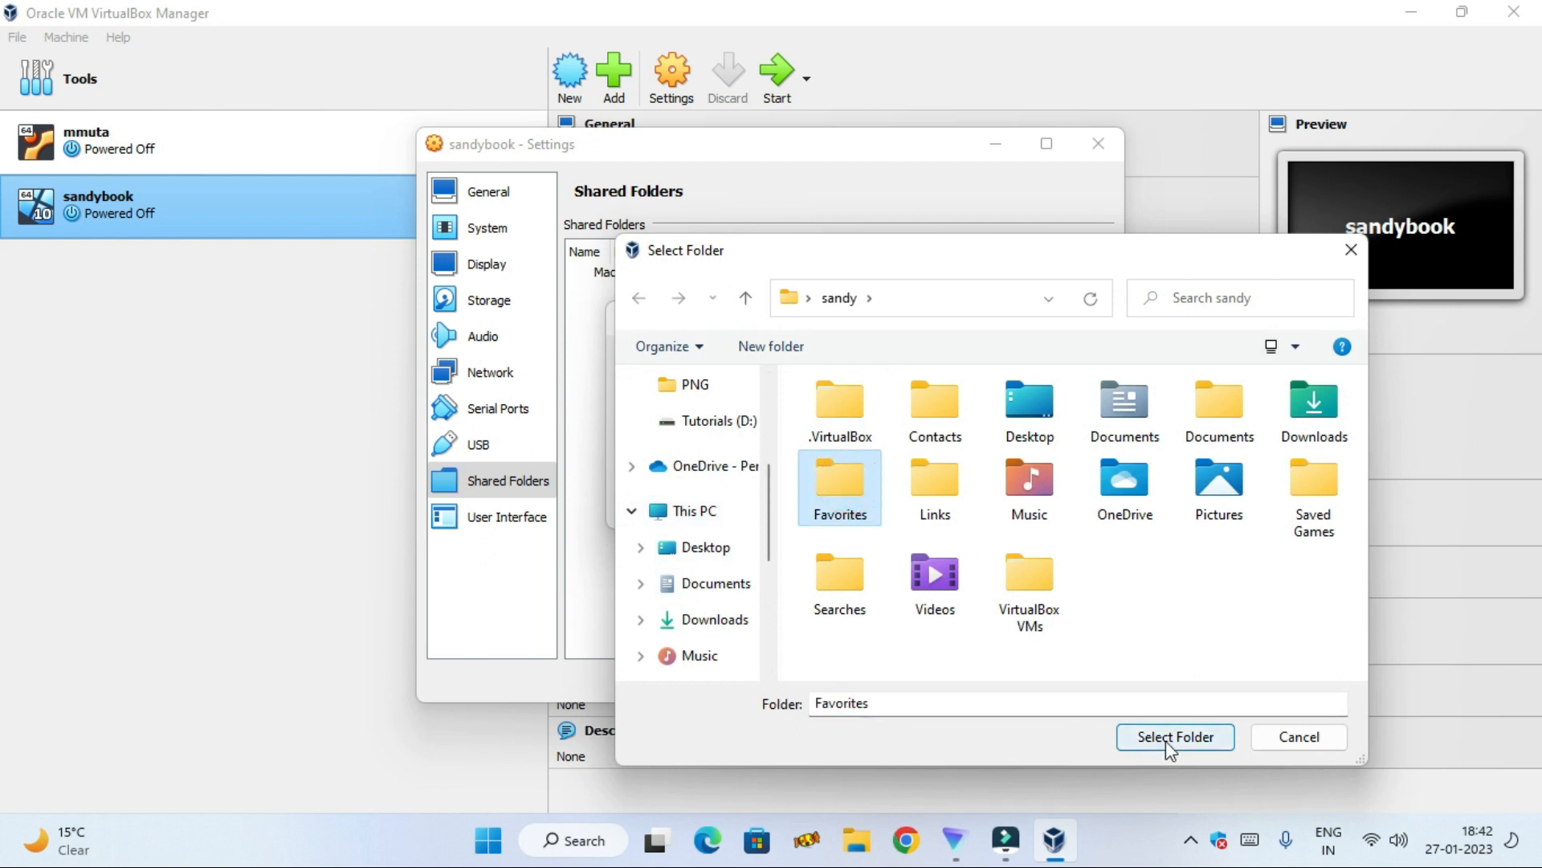
click(1174, 738)
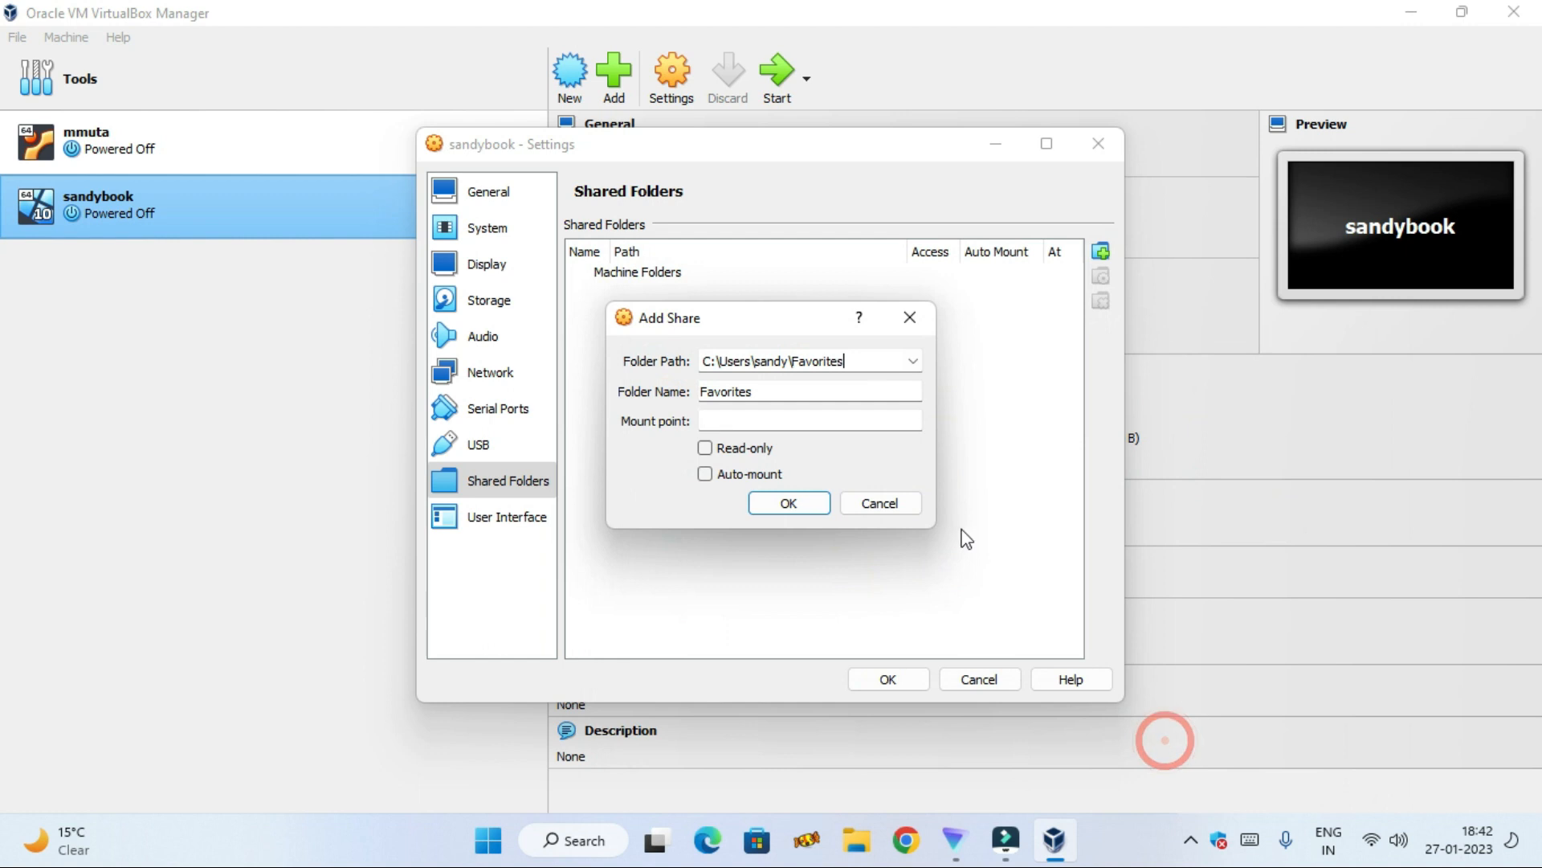
click(790, 504)
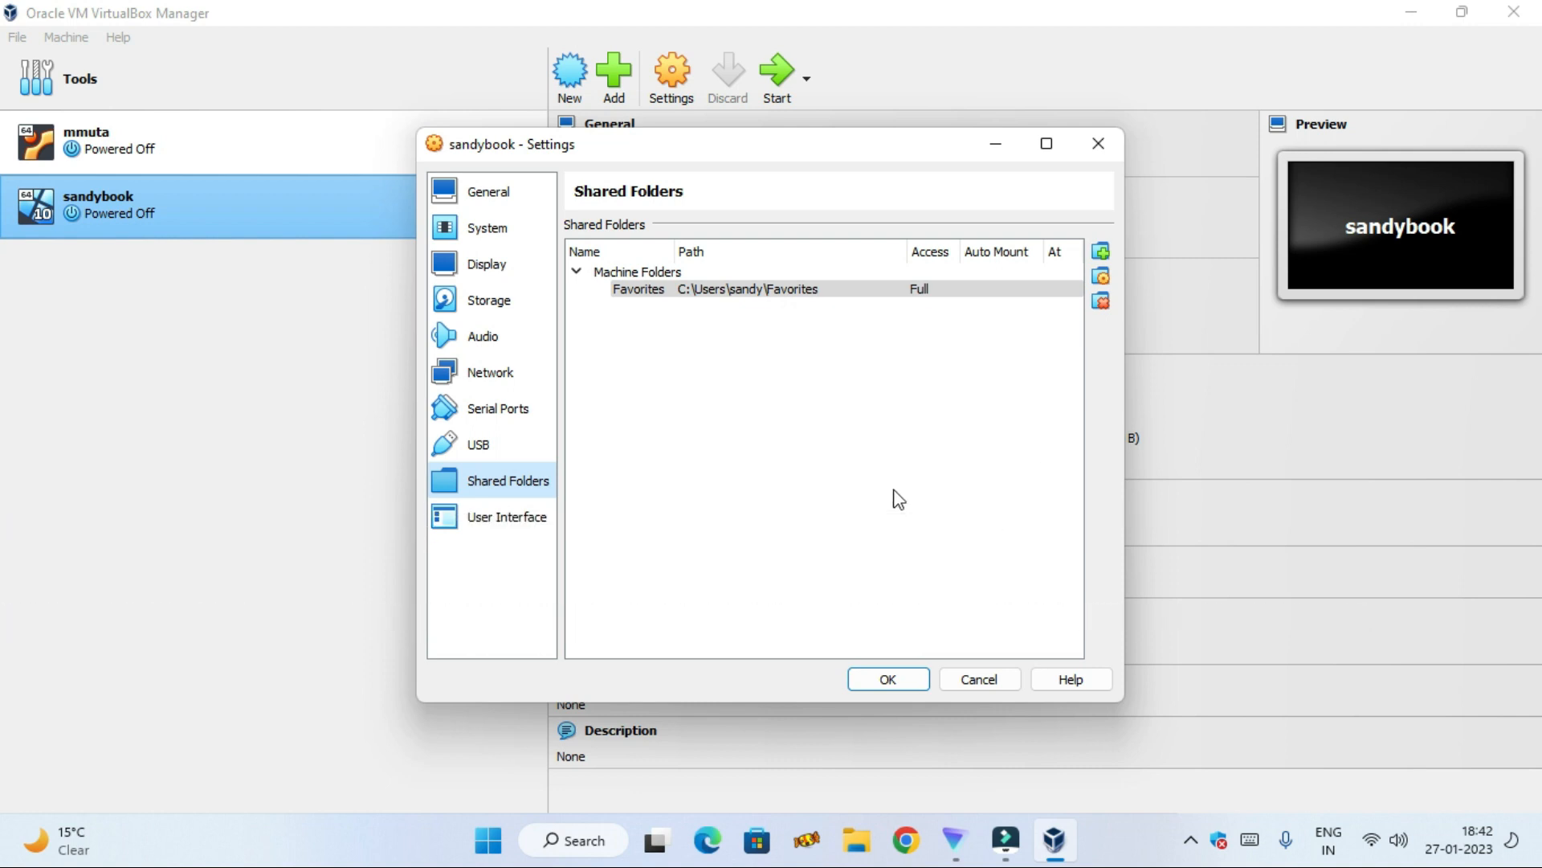
click(1101, 302)
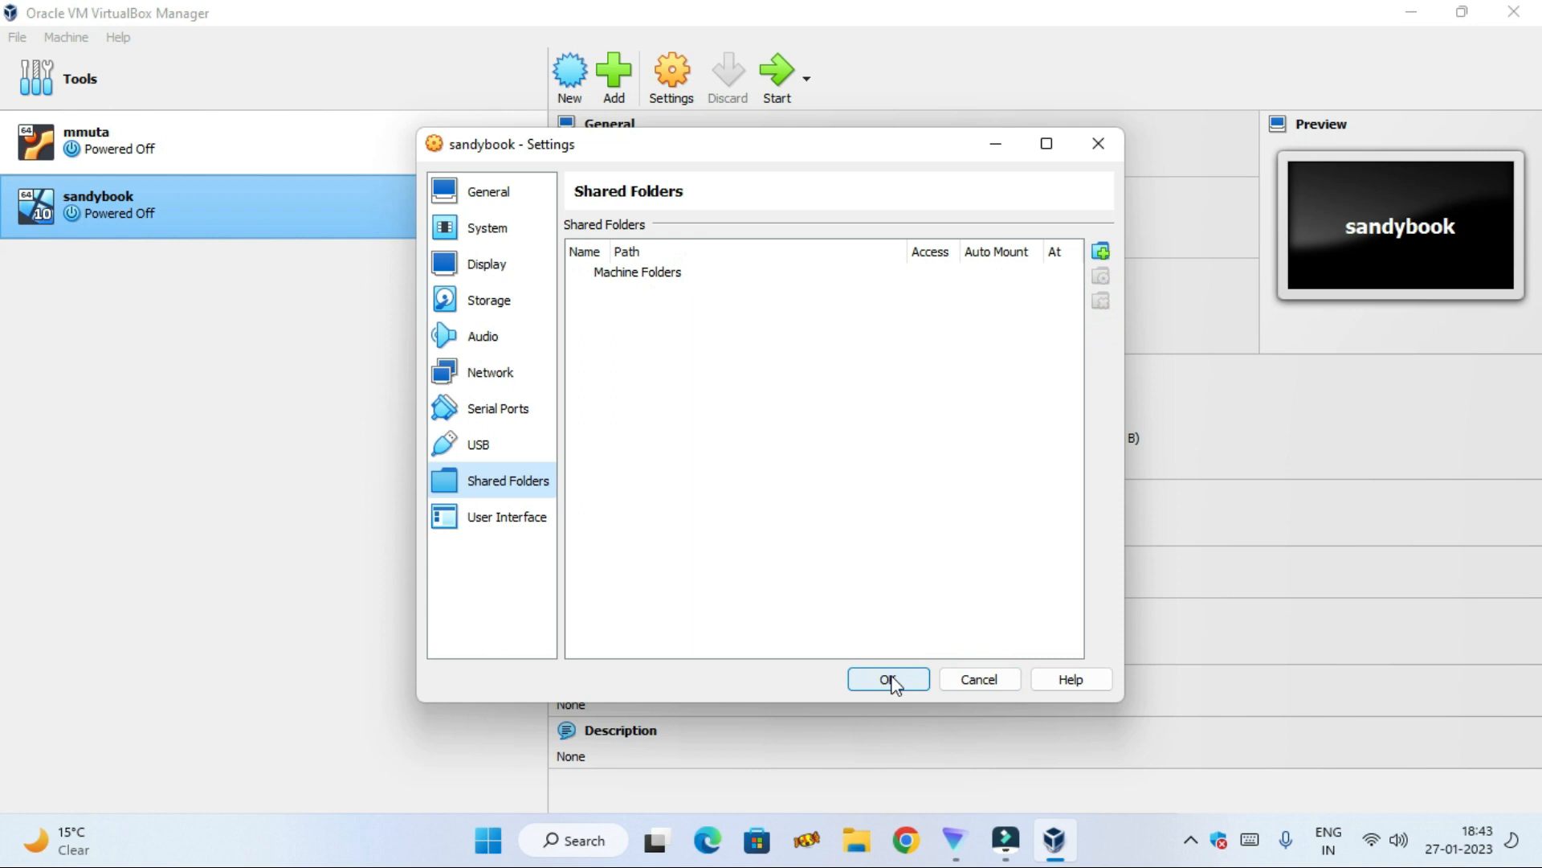
Confirm the sandybook machine's settings and start the virtual machine
click(888, 679)
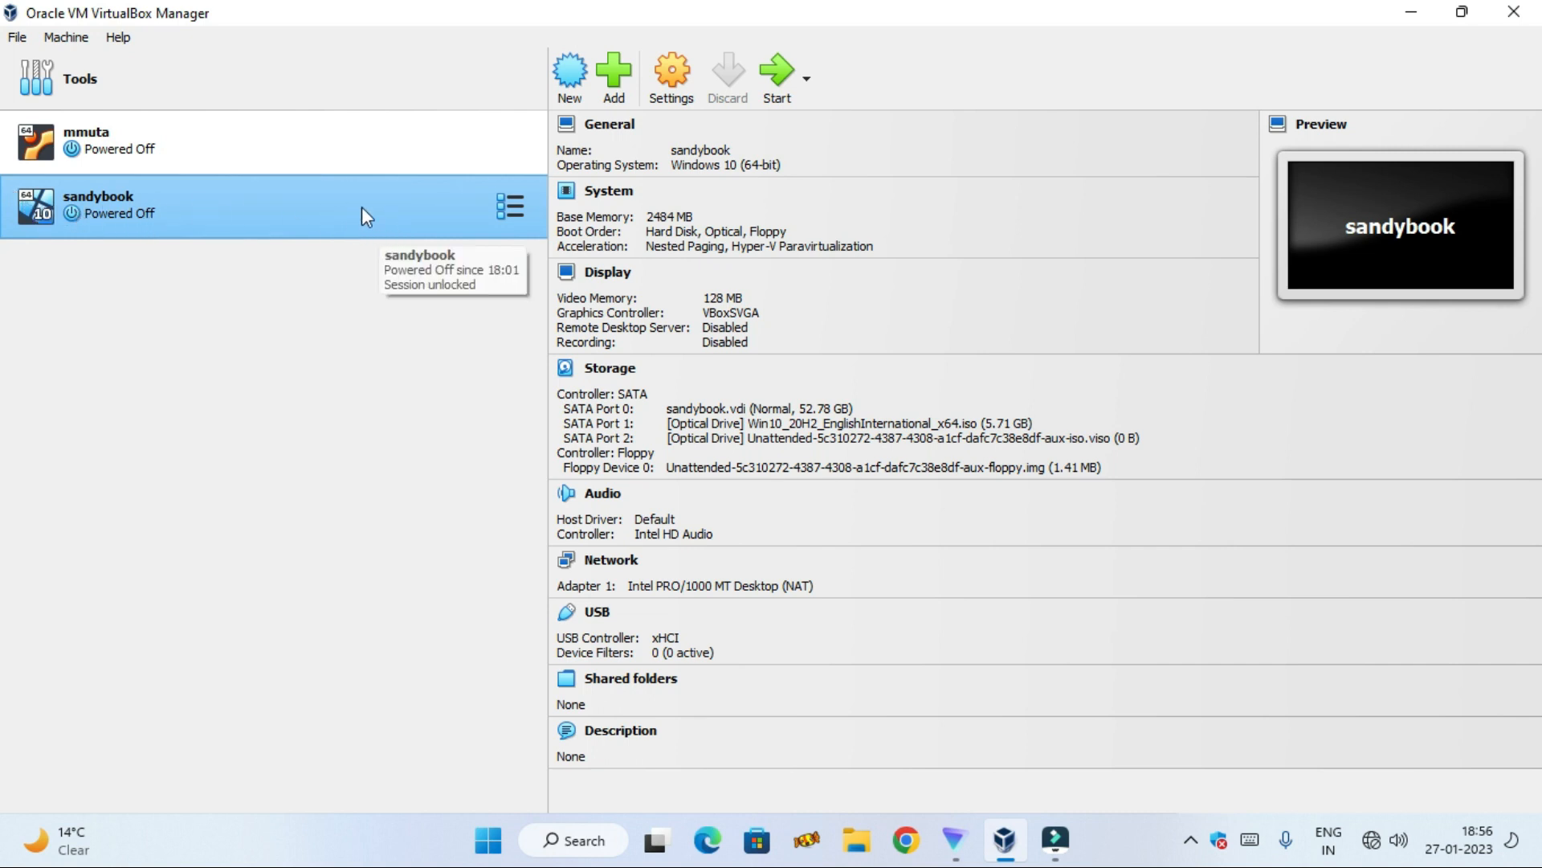
click(412, 214)
click(789, 77)
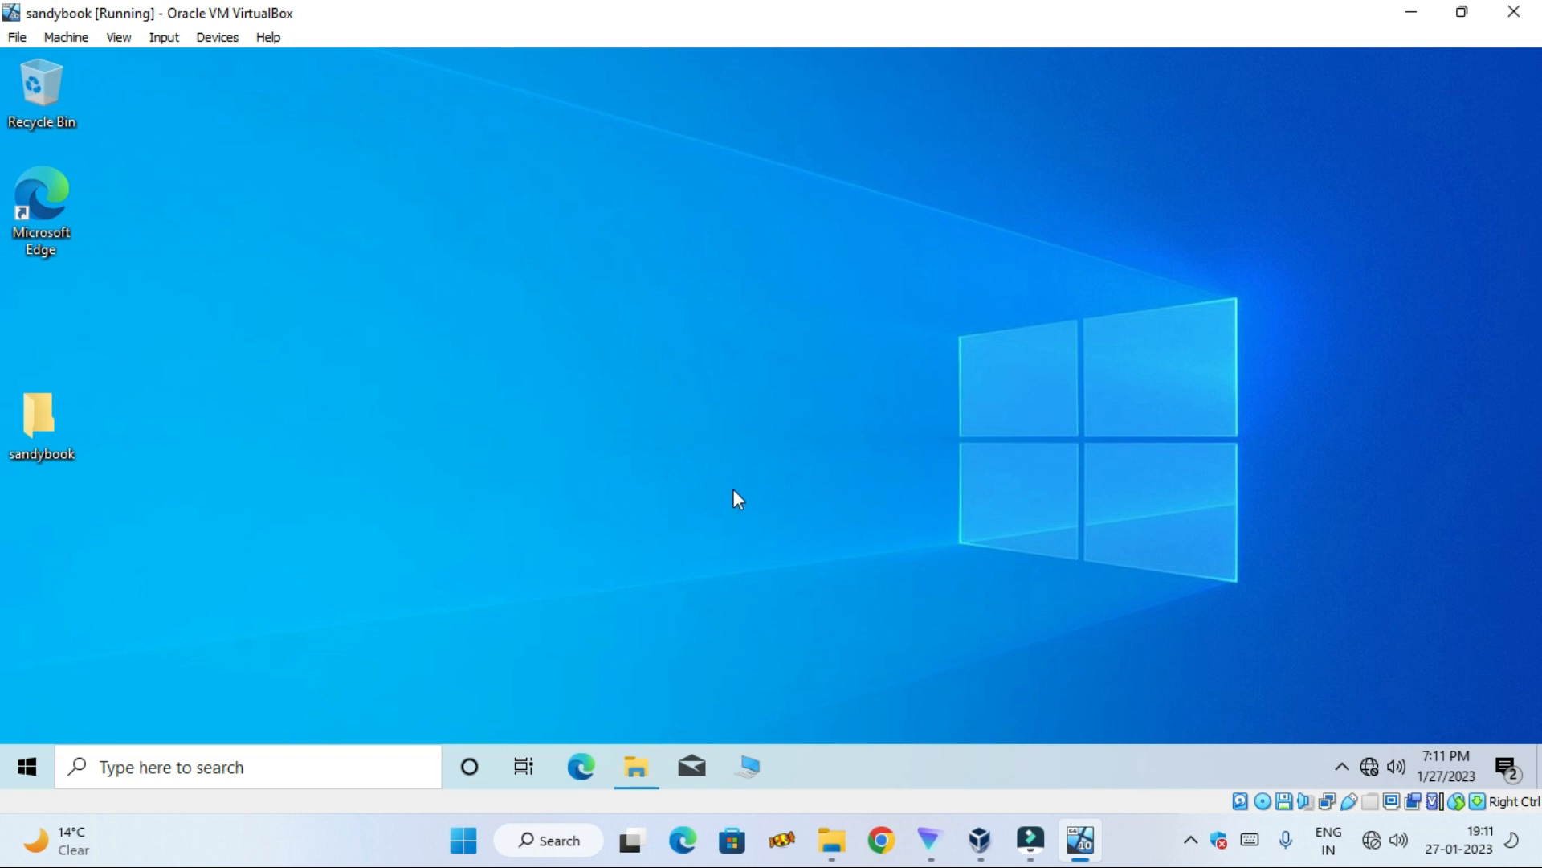
View the host computer's drives, return to the sandybook machine and examine the drives in its own This PC window
click(832, 840)
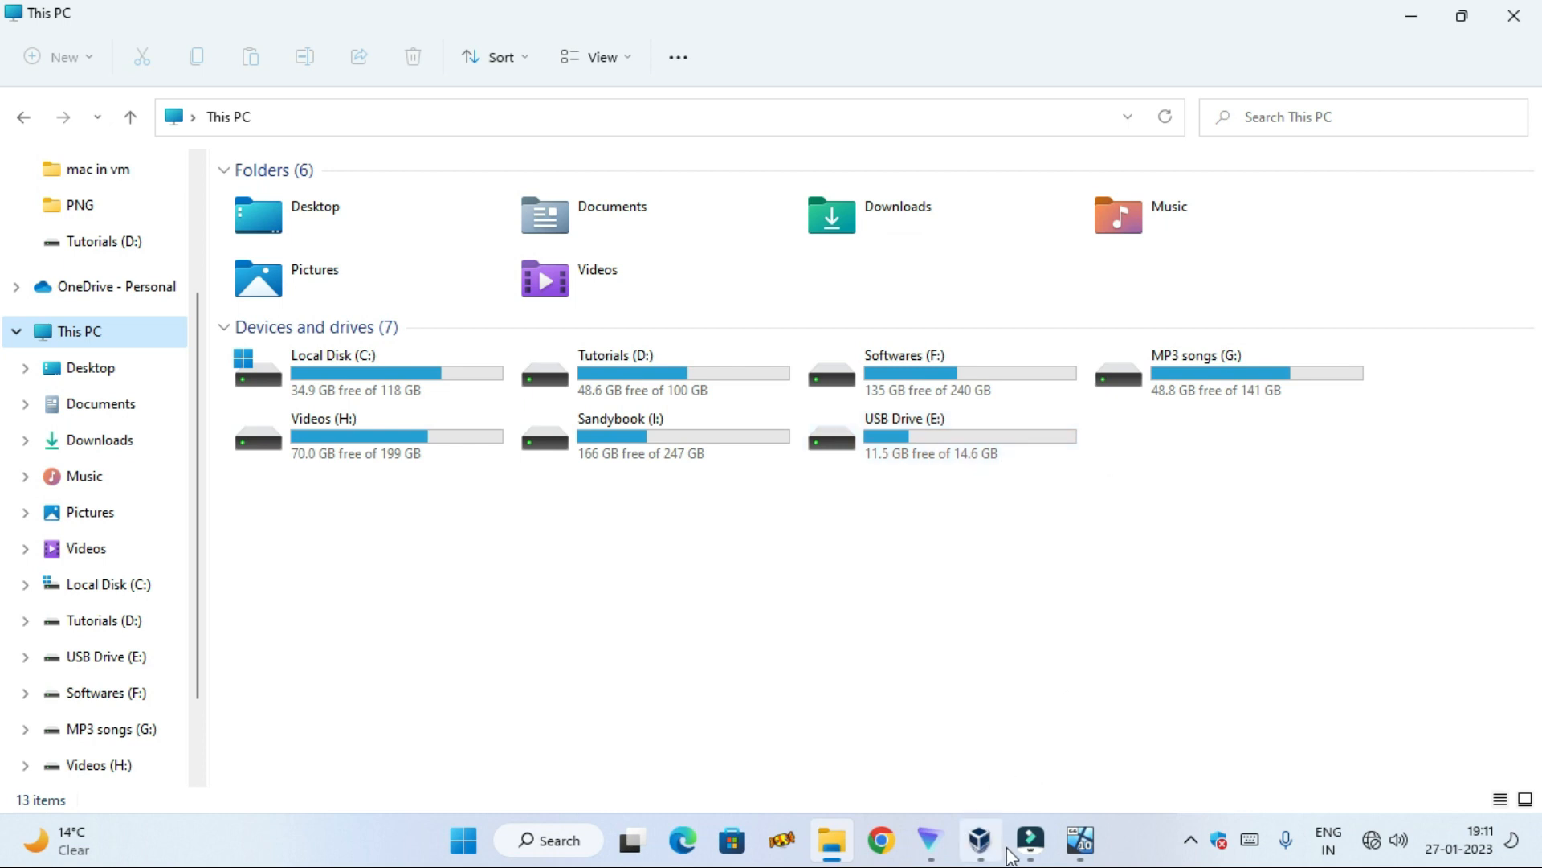
click(1070, 853)
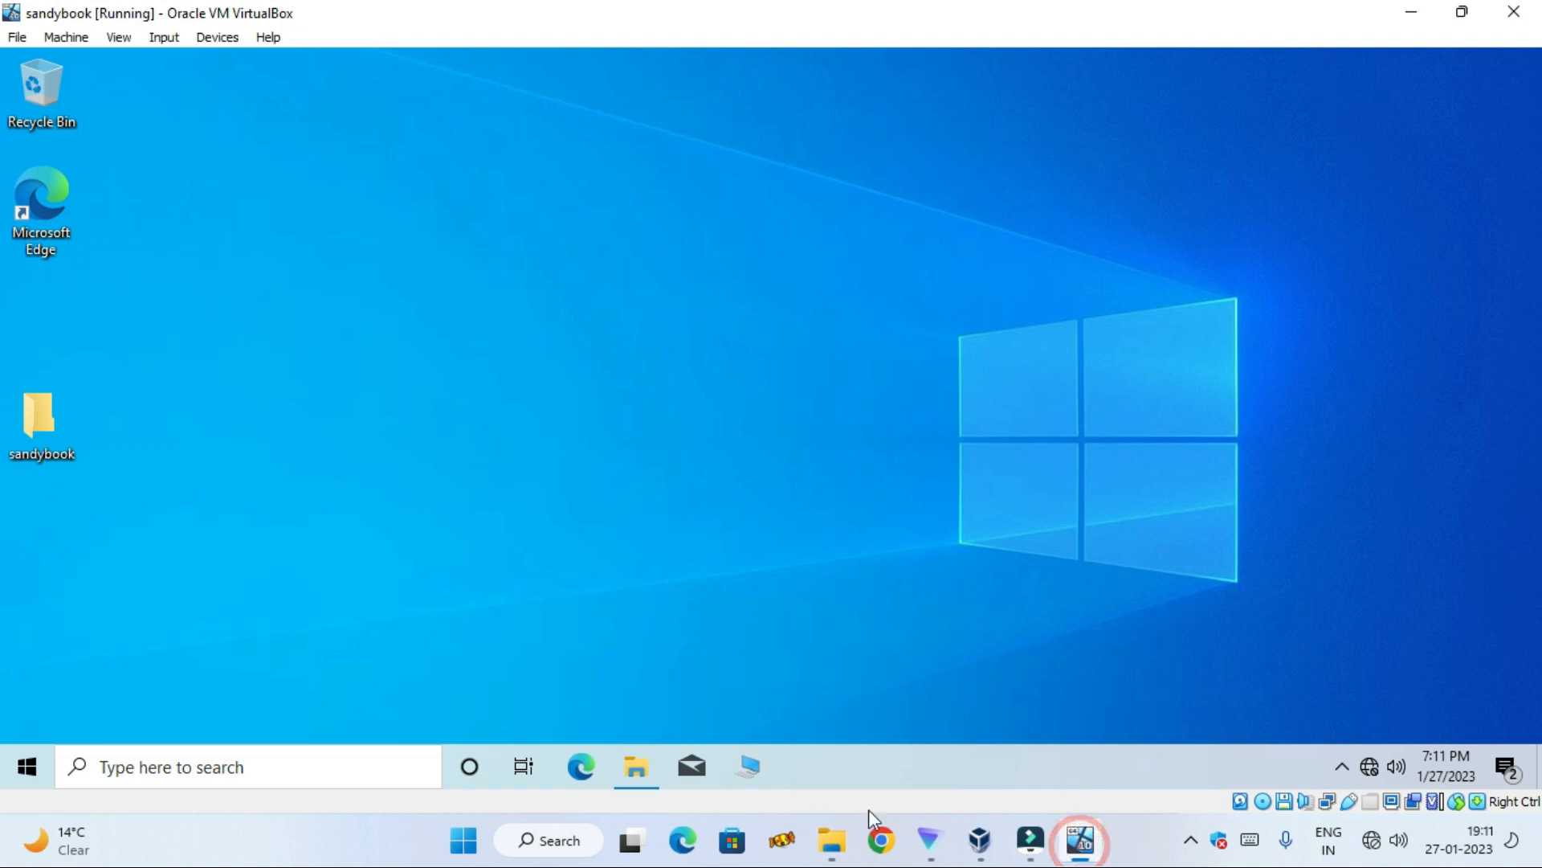
click(636, 768)
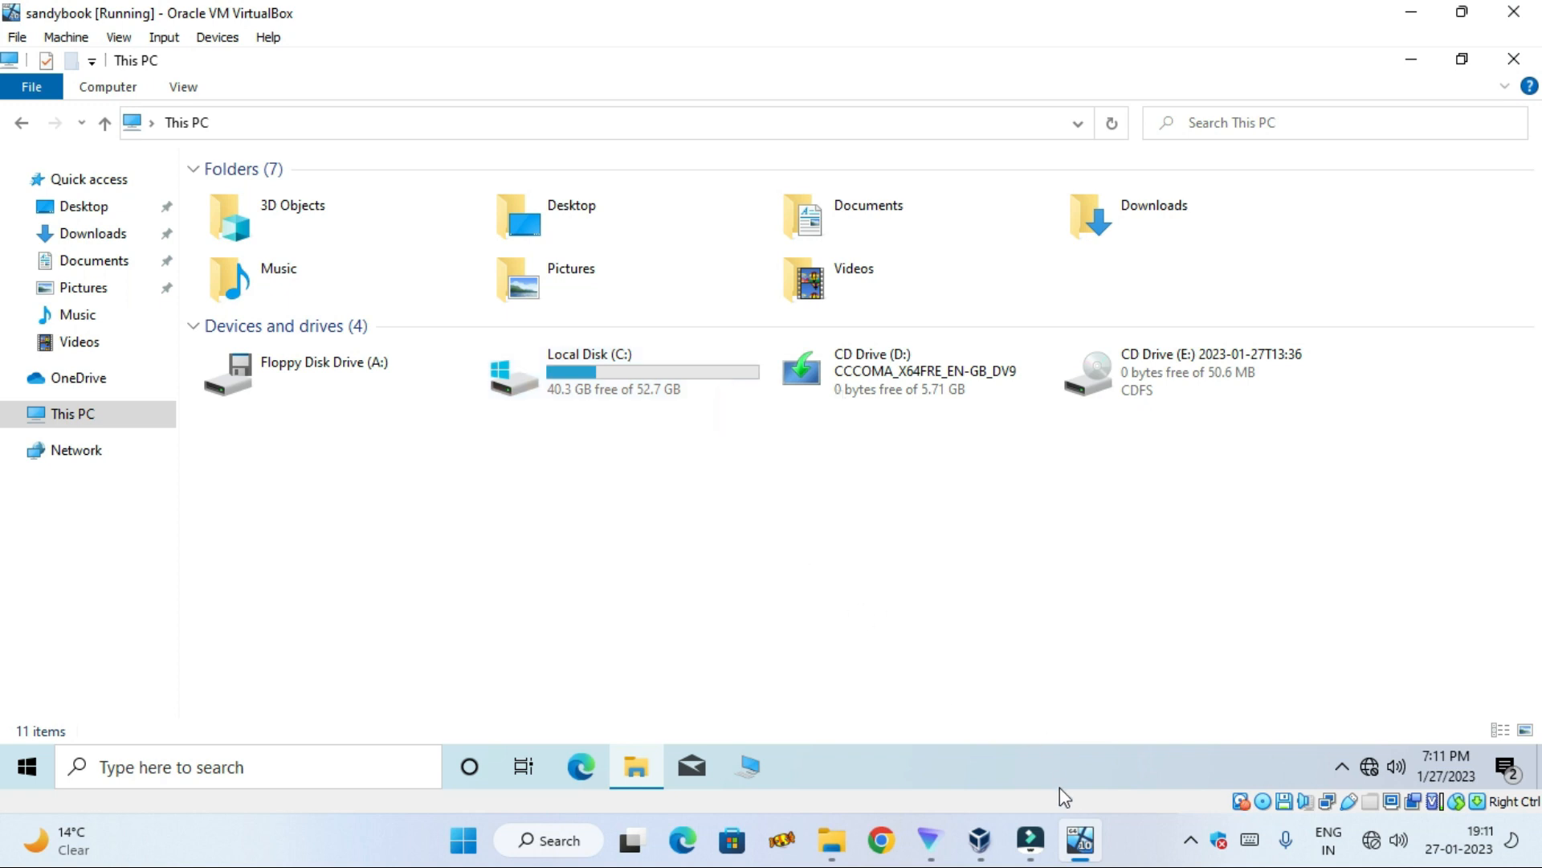
Add a USB device filter for the SanDisk Ultra [0100] in the sandybook machine's settings and confirm
click(980, 842)
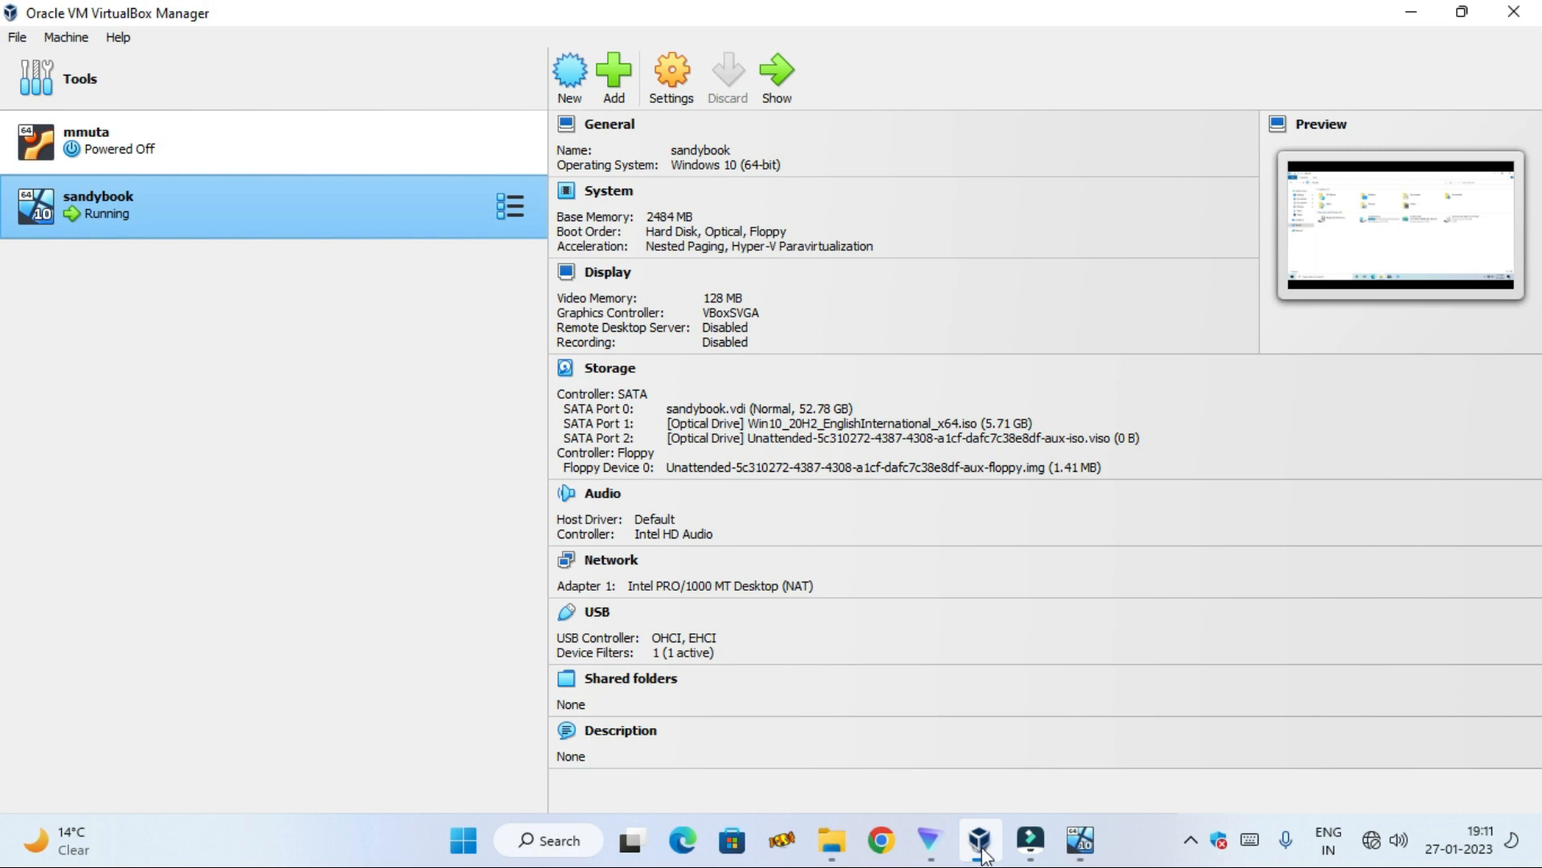
right_click(499, 204)
click(542, 213)
click(479, 447)
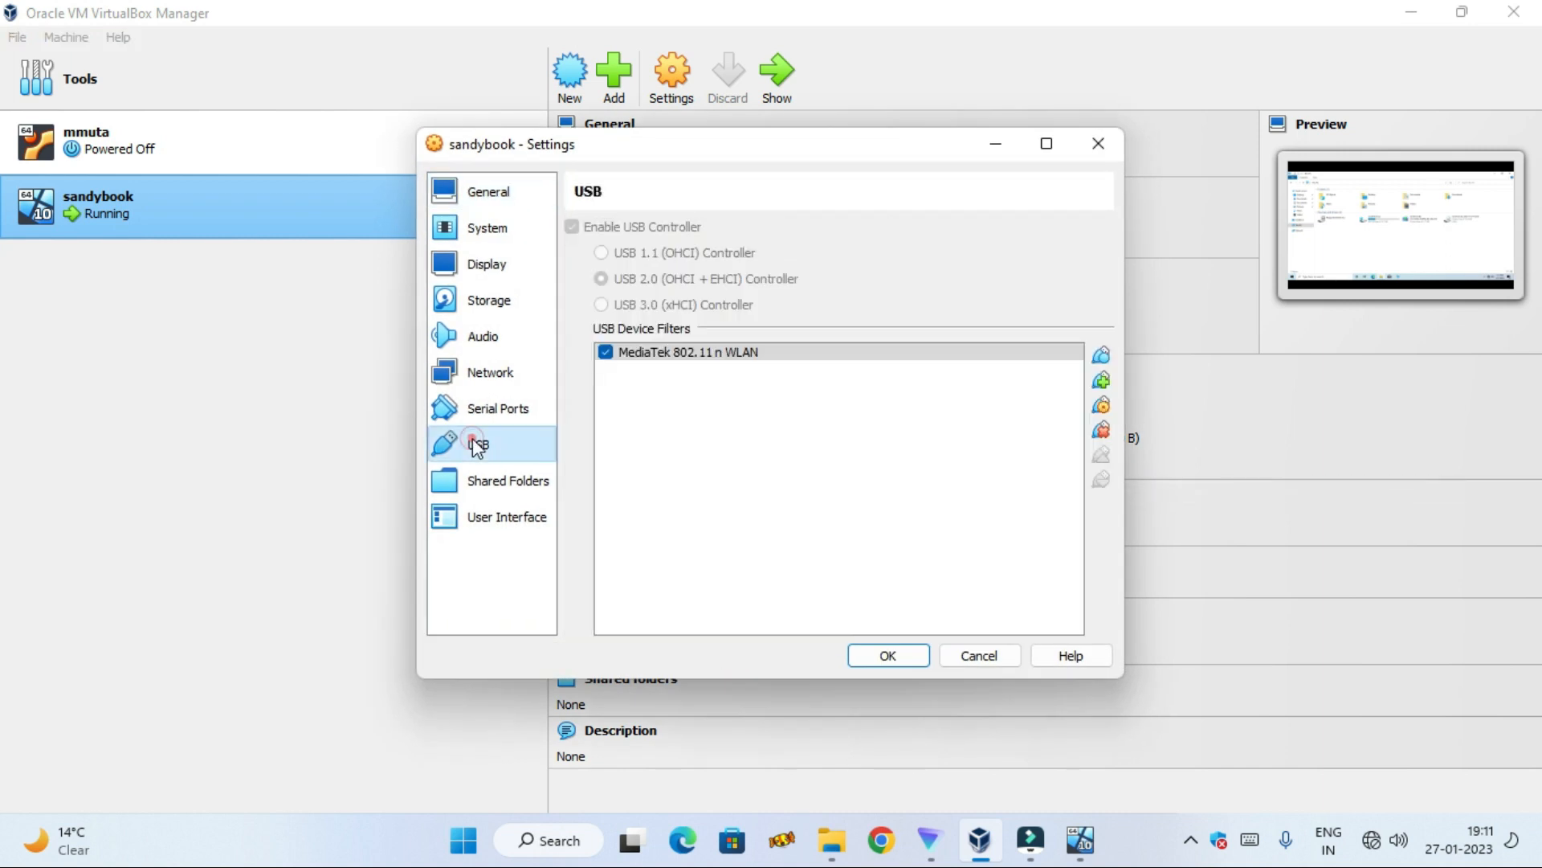
click(1101, 379)
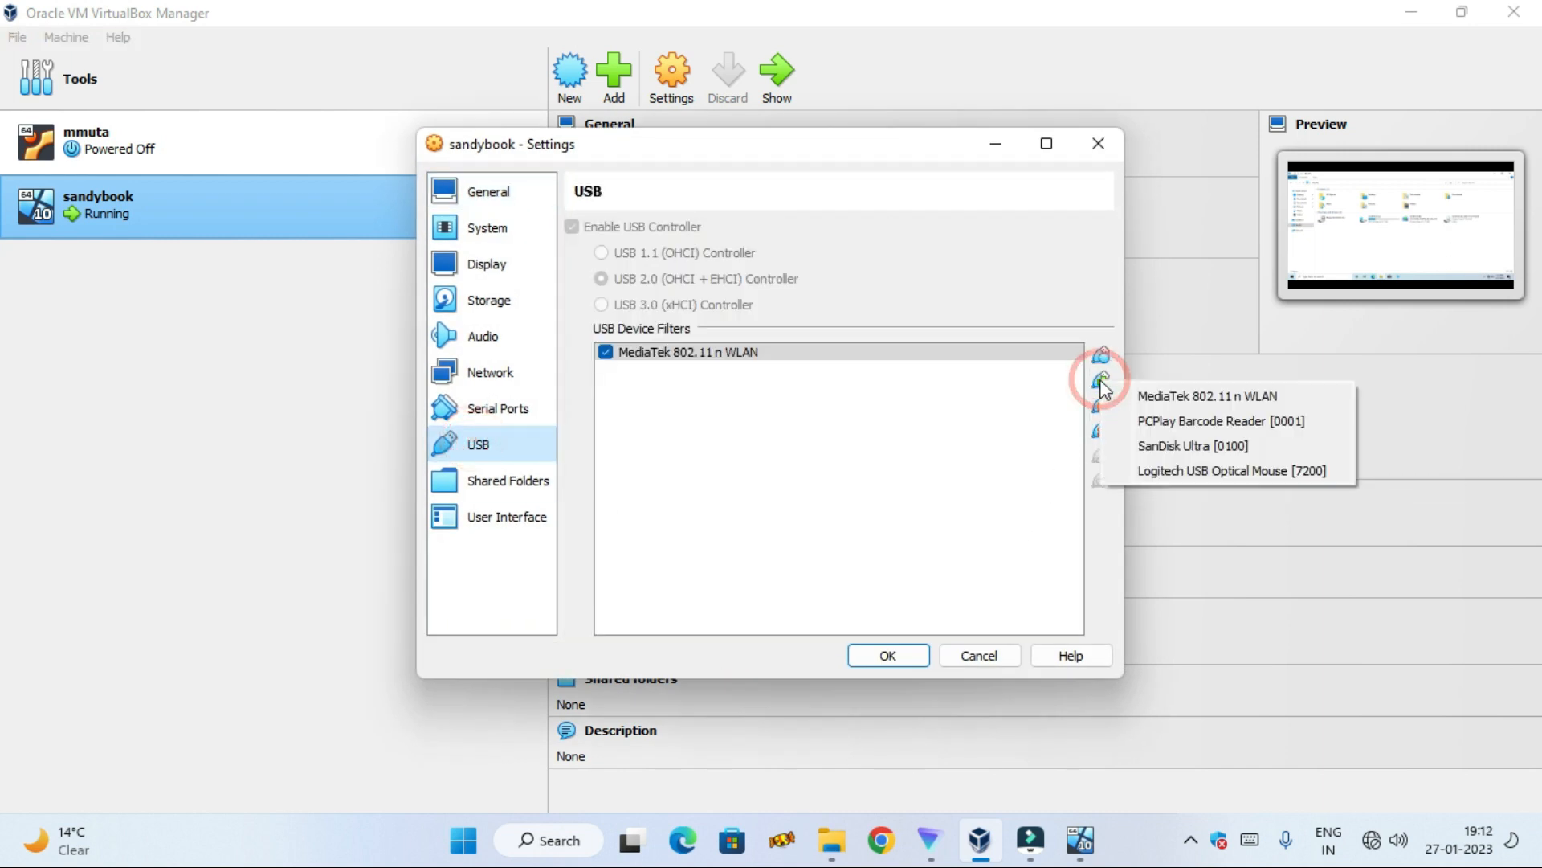
click(1155, 443)
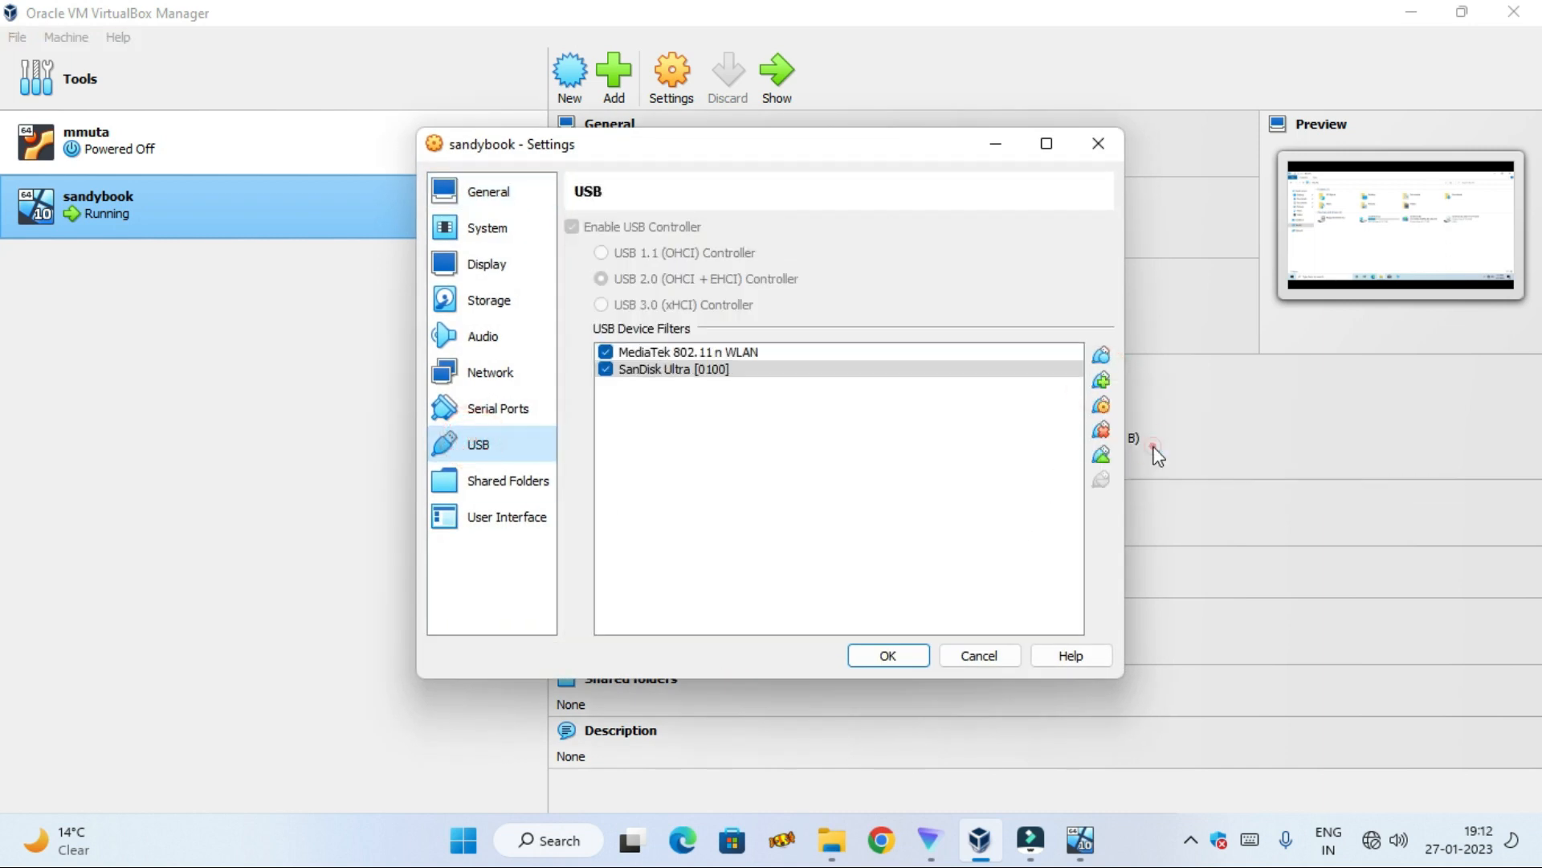
click(904, 653)
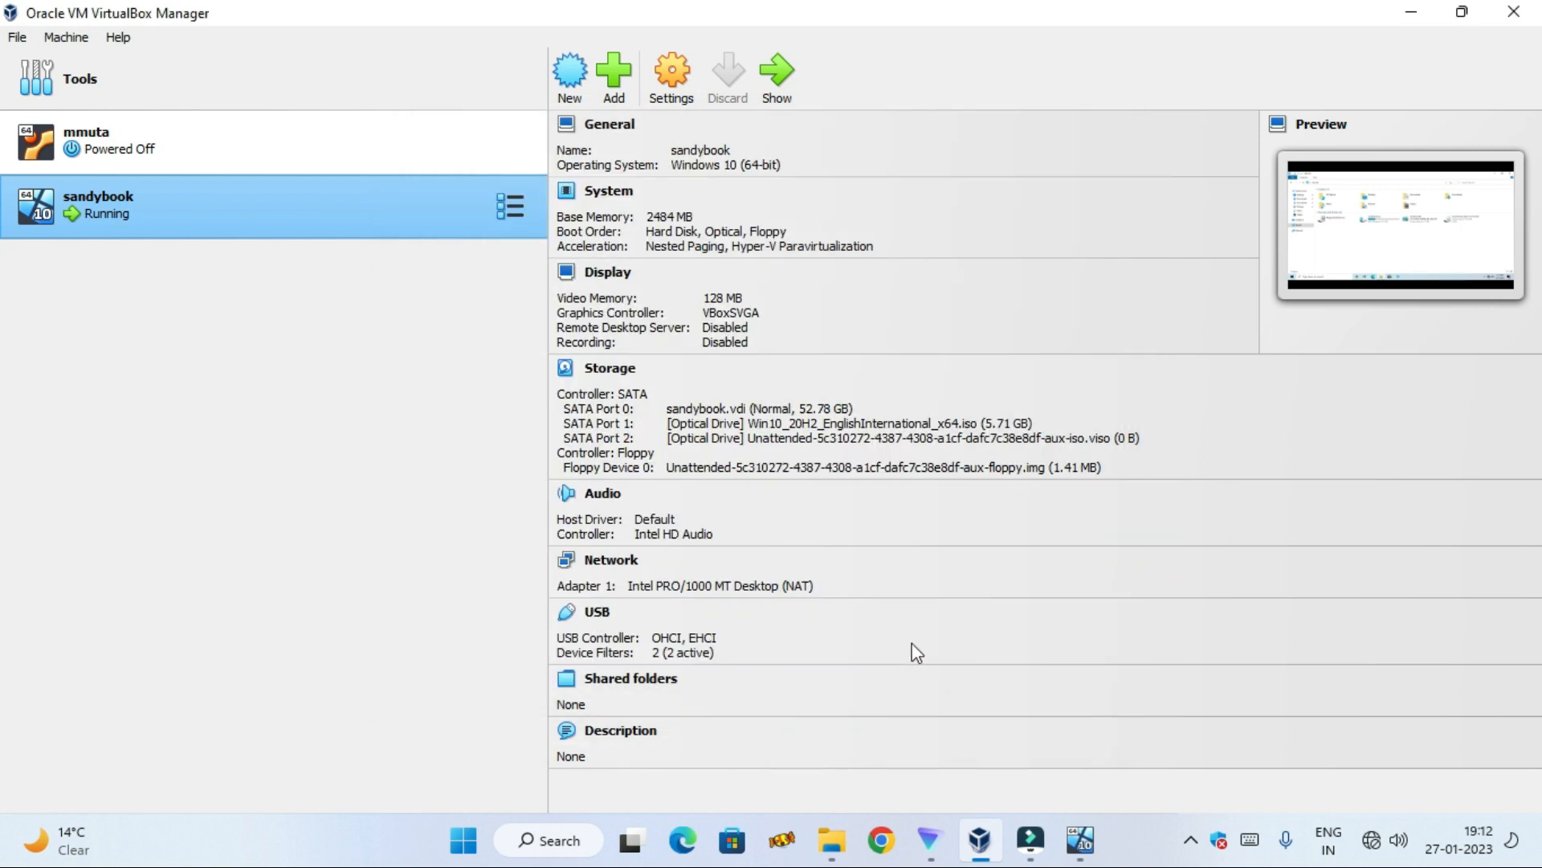
Return to the running sandybook machine and refresh its This PC window
click(1076, 853)
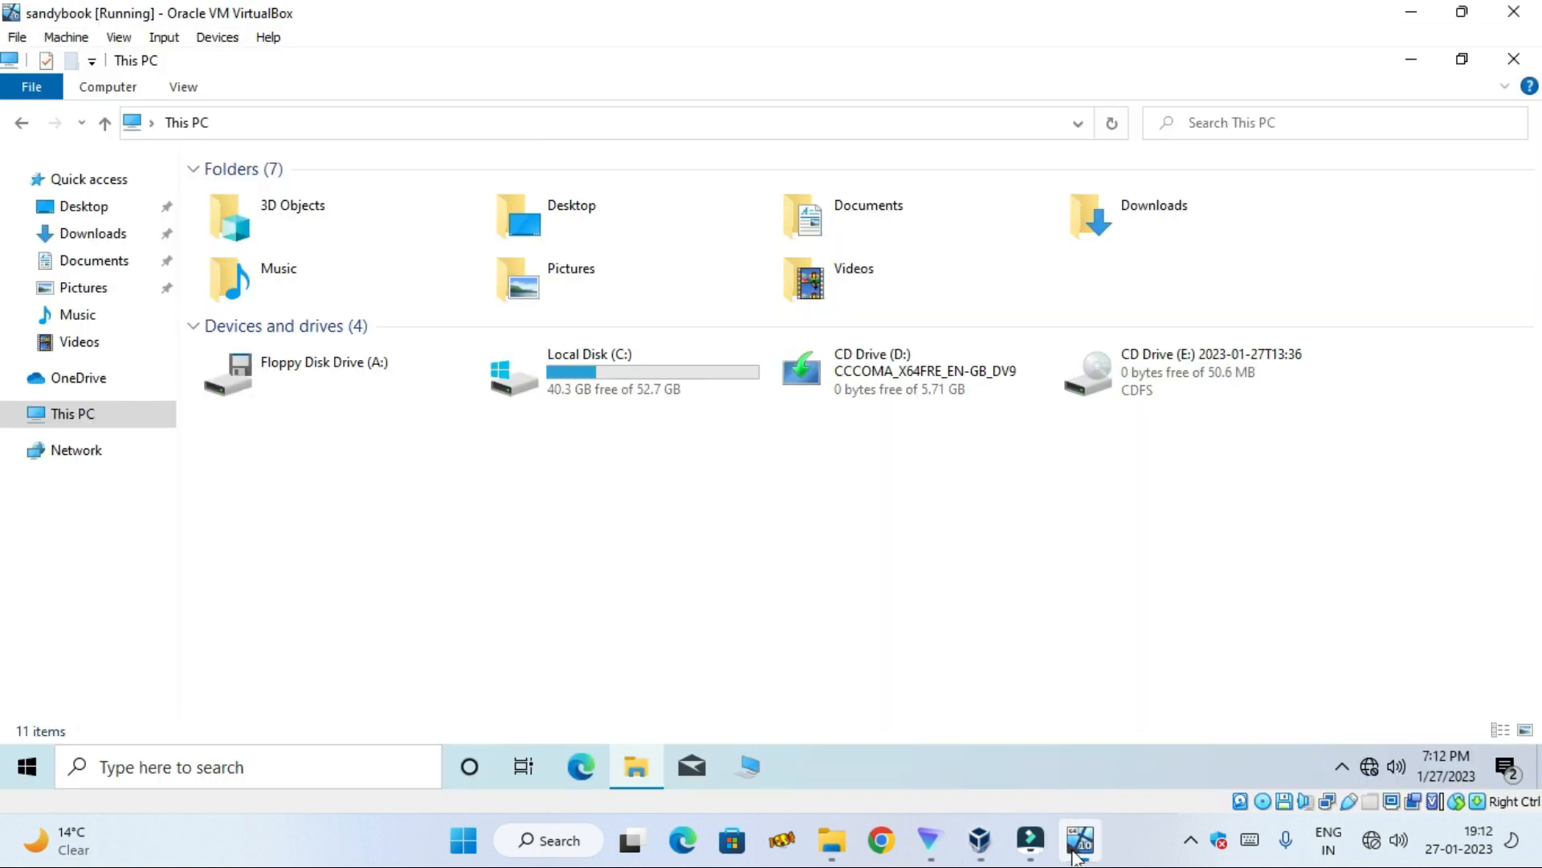
right_click(625, 534)
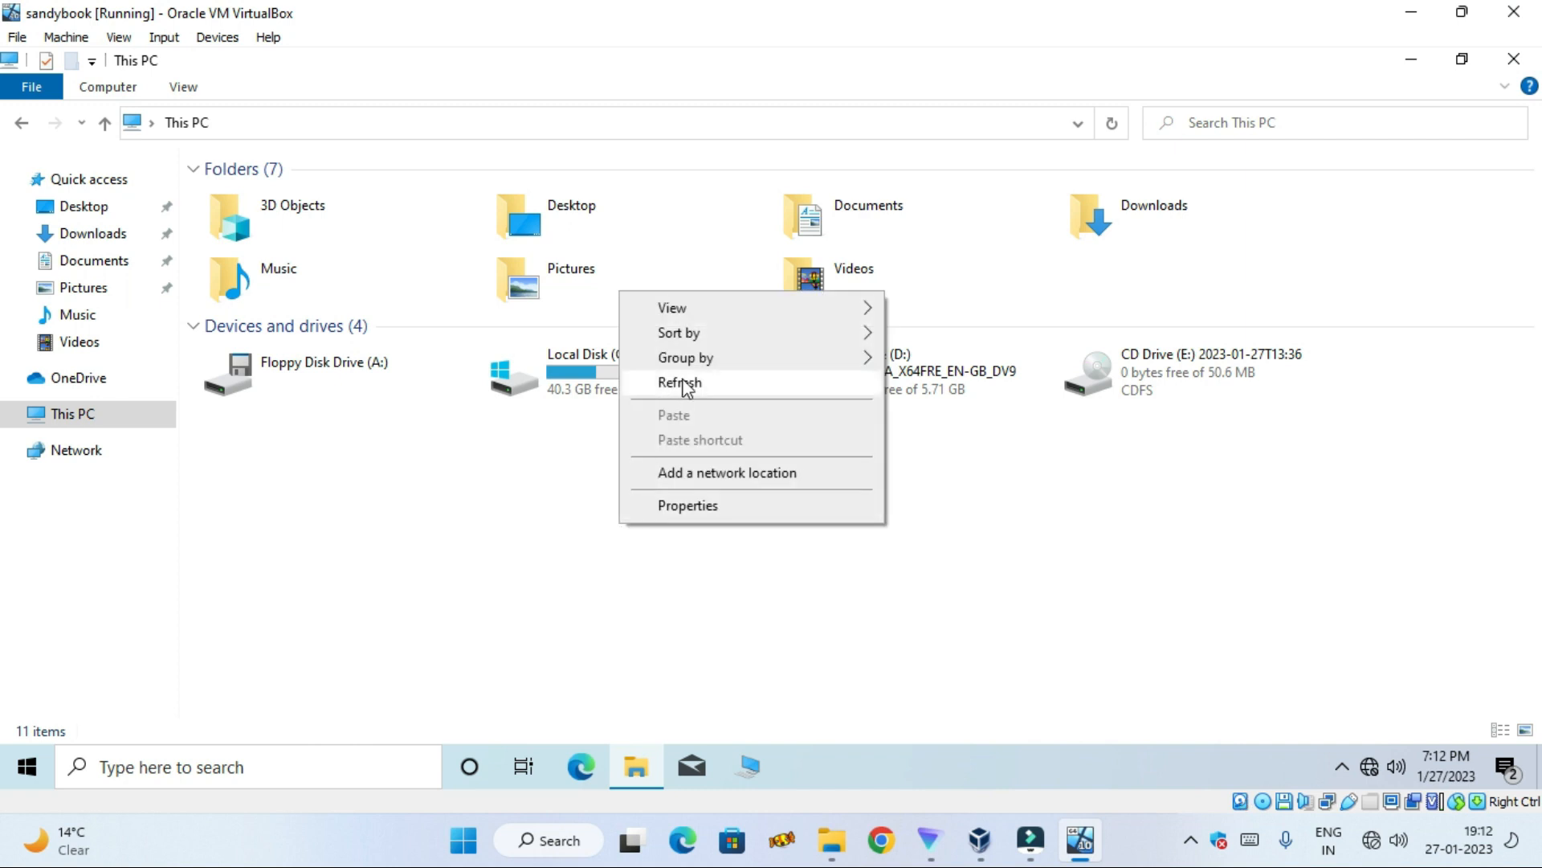
click(682, 379)
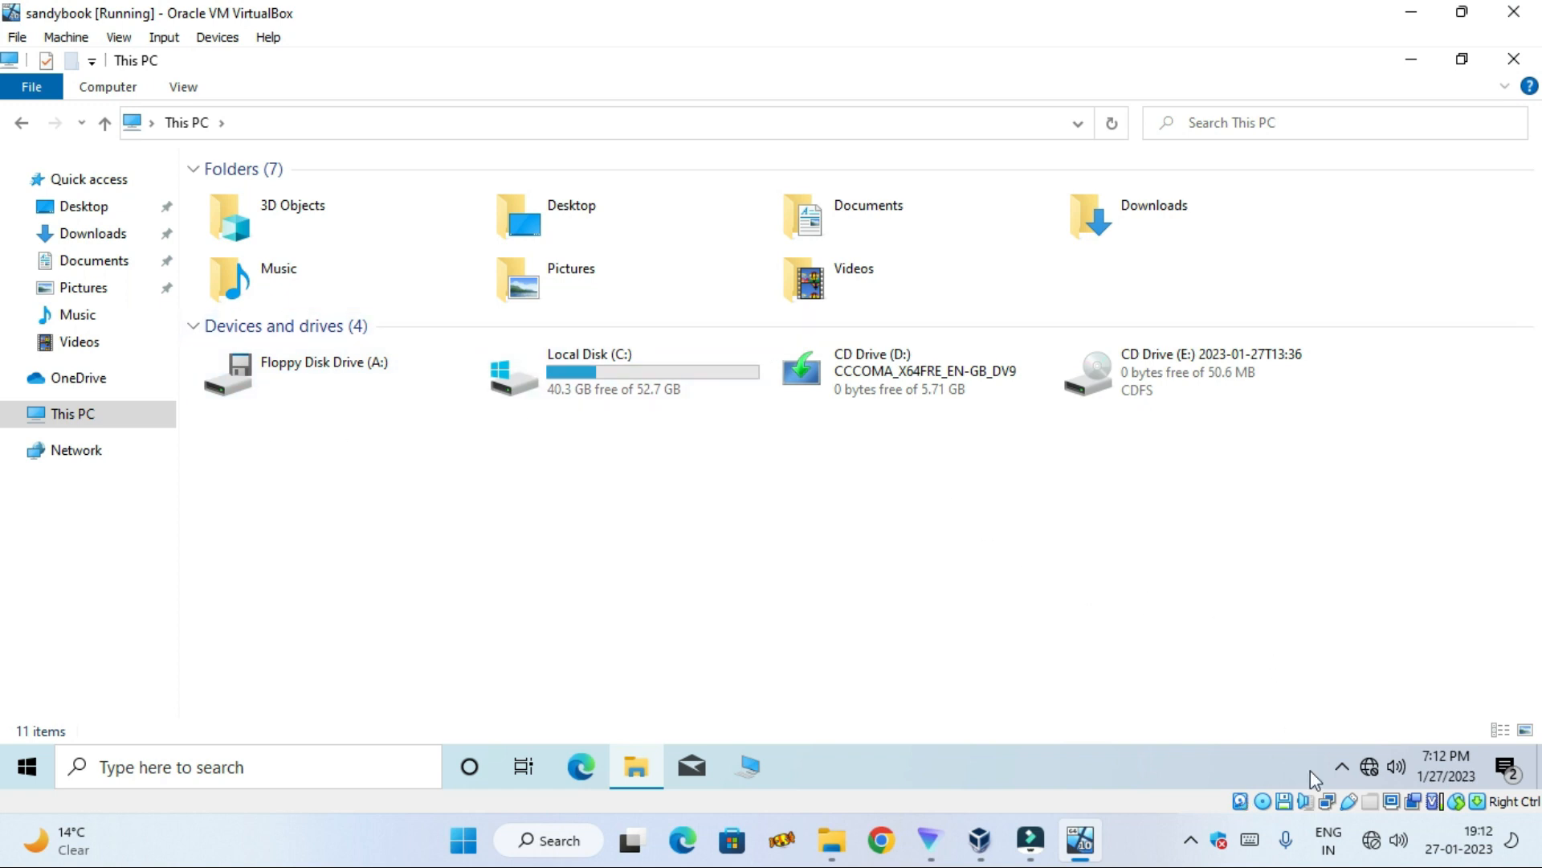
Attach the SanDisk Ultra [0100] USB device to the running sandybook machine and refresh the drive list
click(1349, 800)
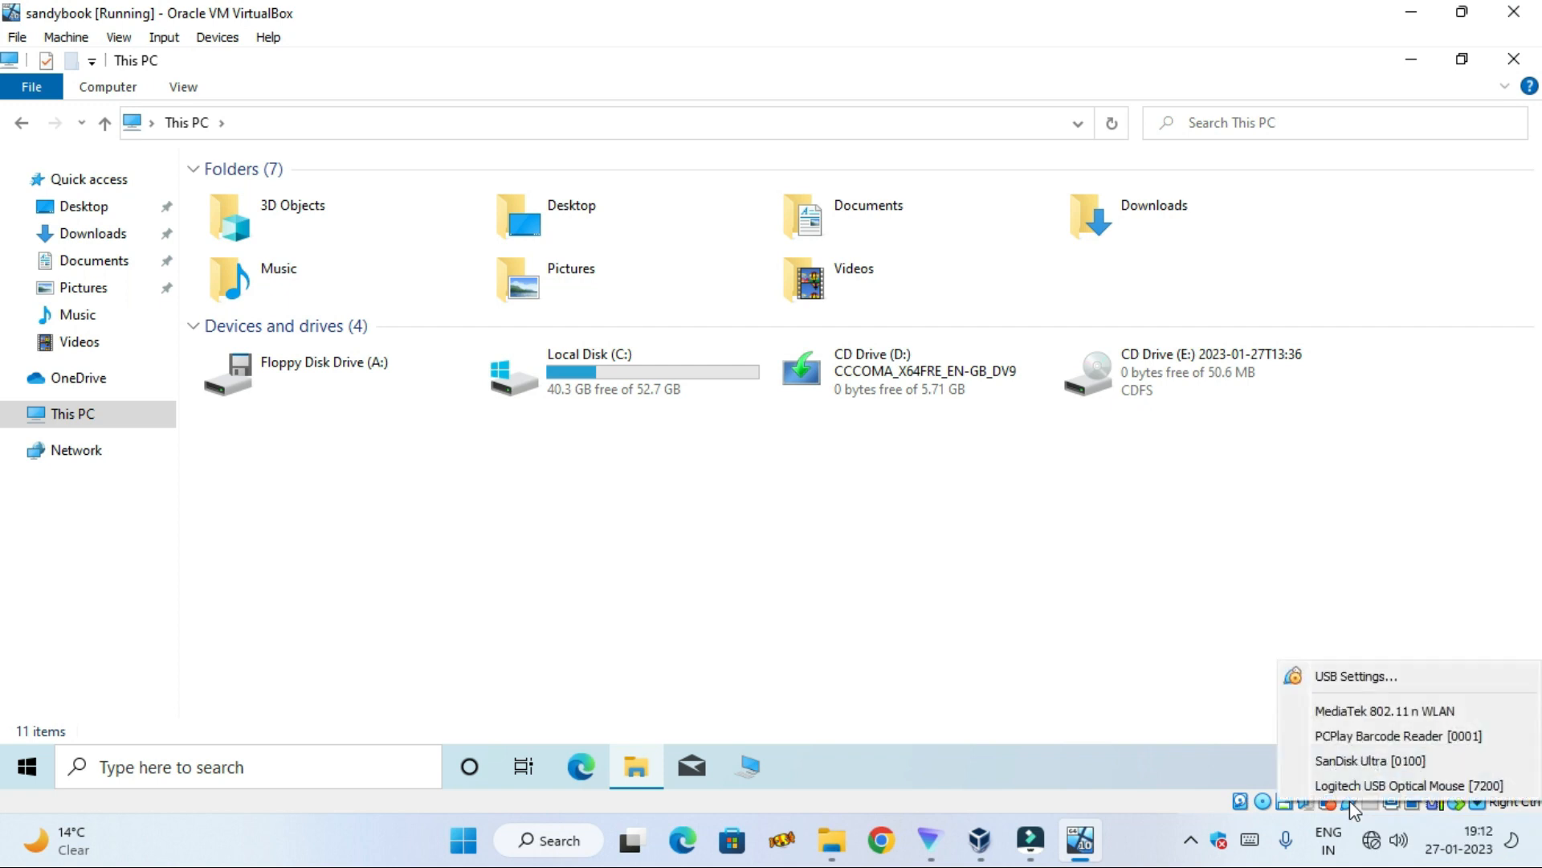
click(1354, 762)
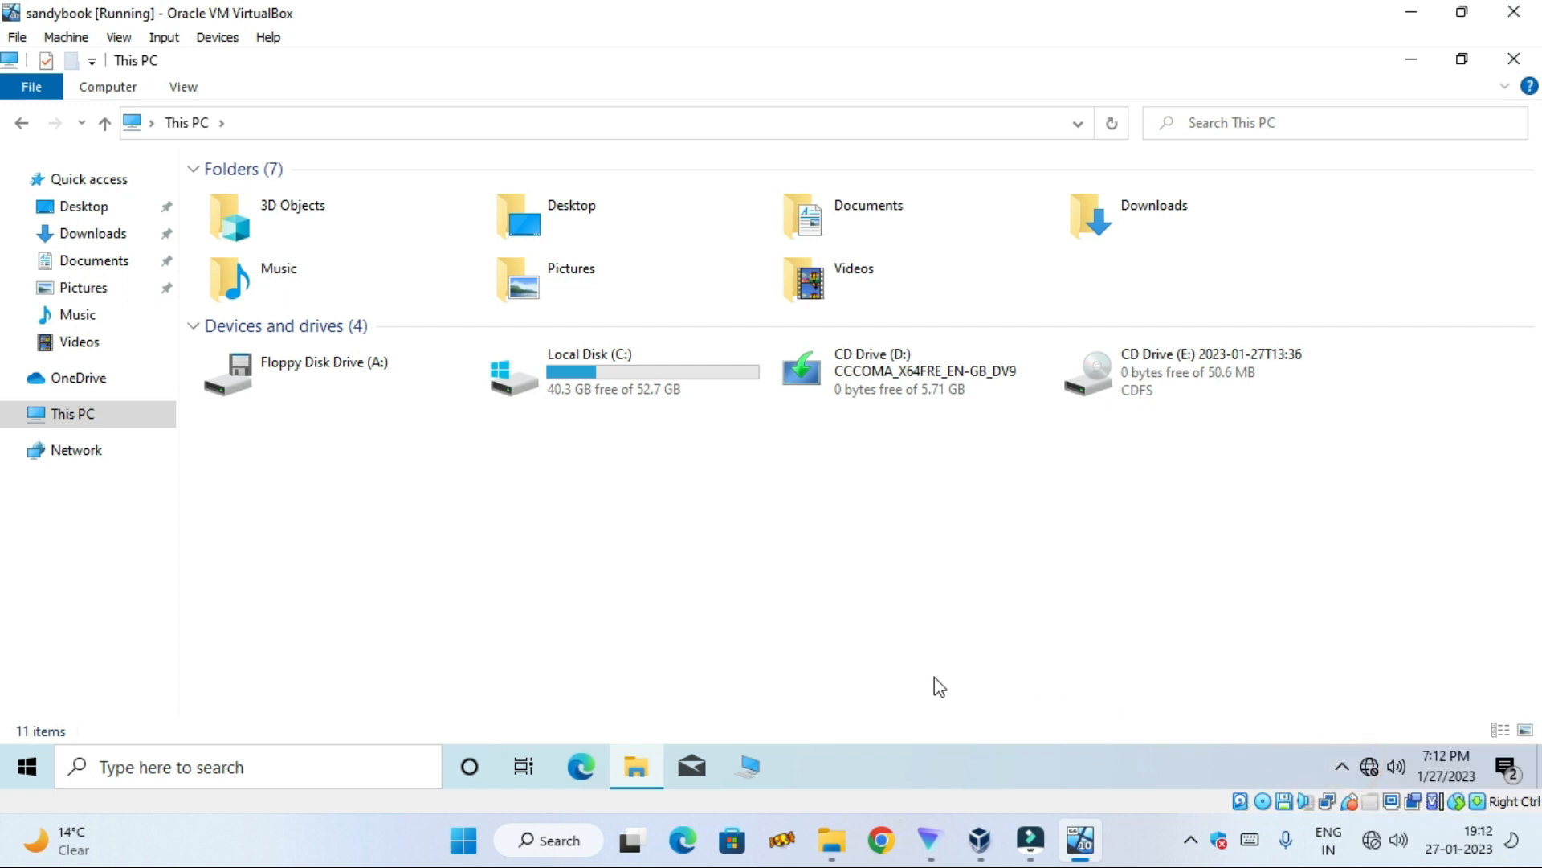
right_click(695, 517)
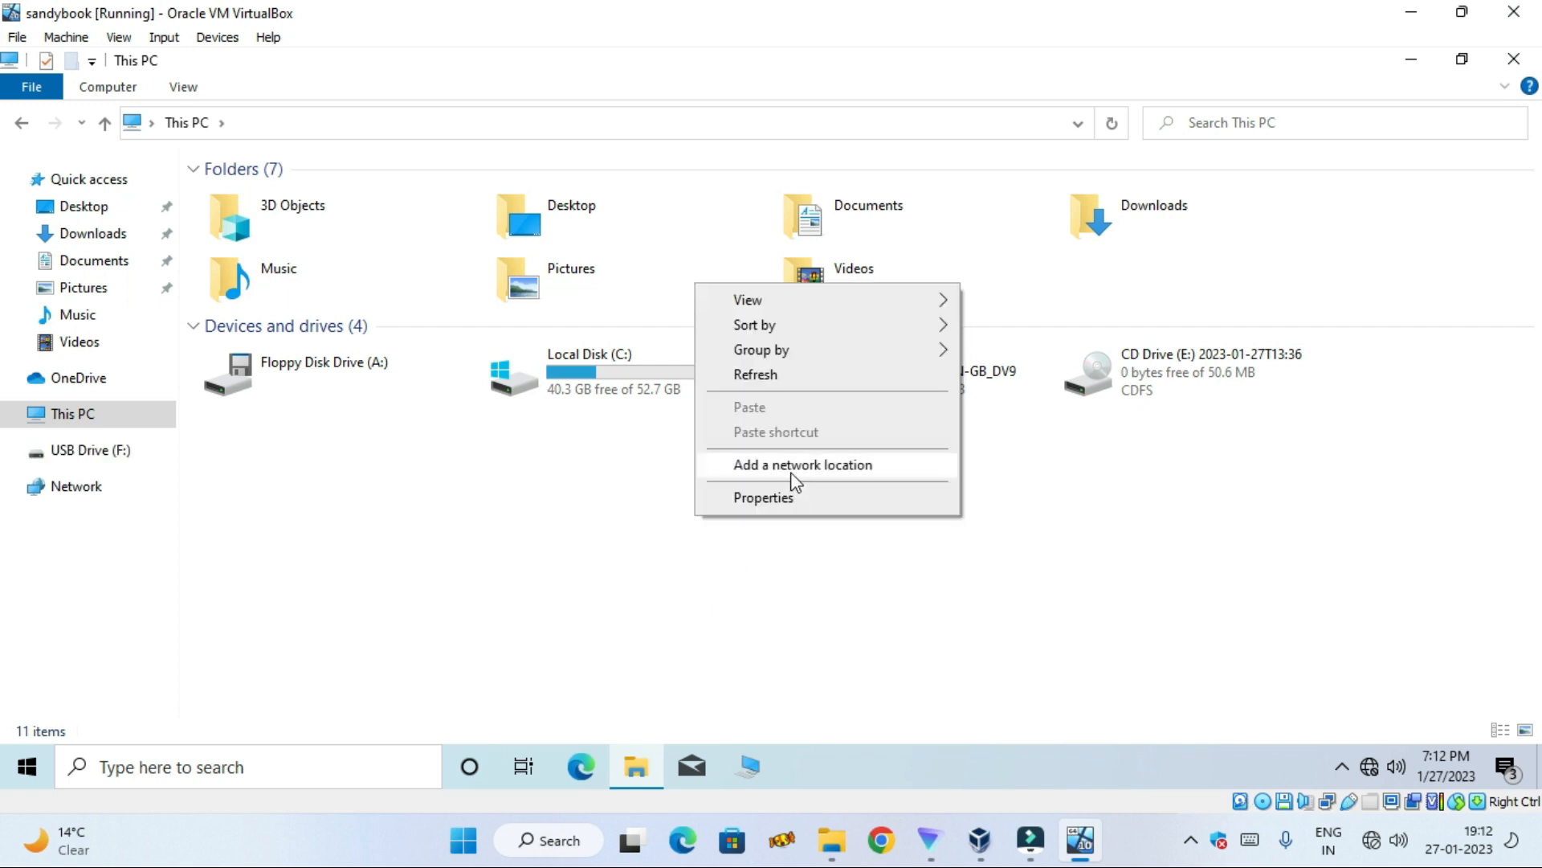
click(802, 382)
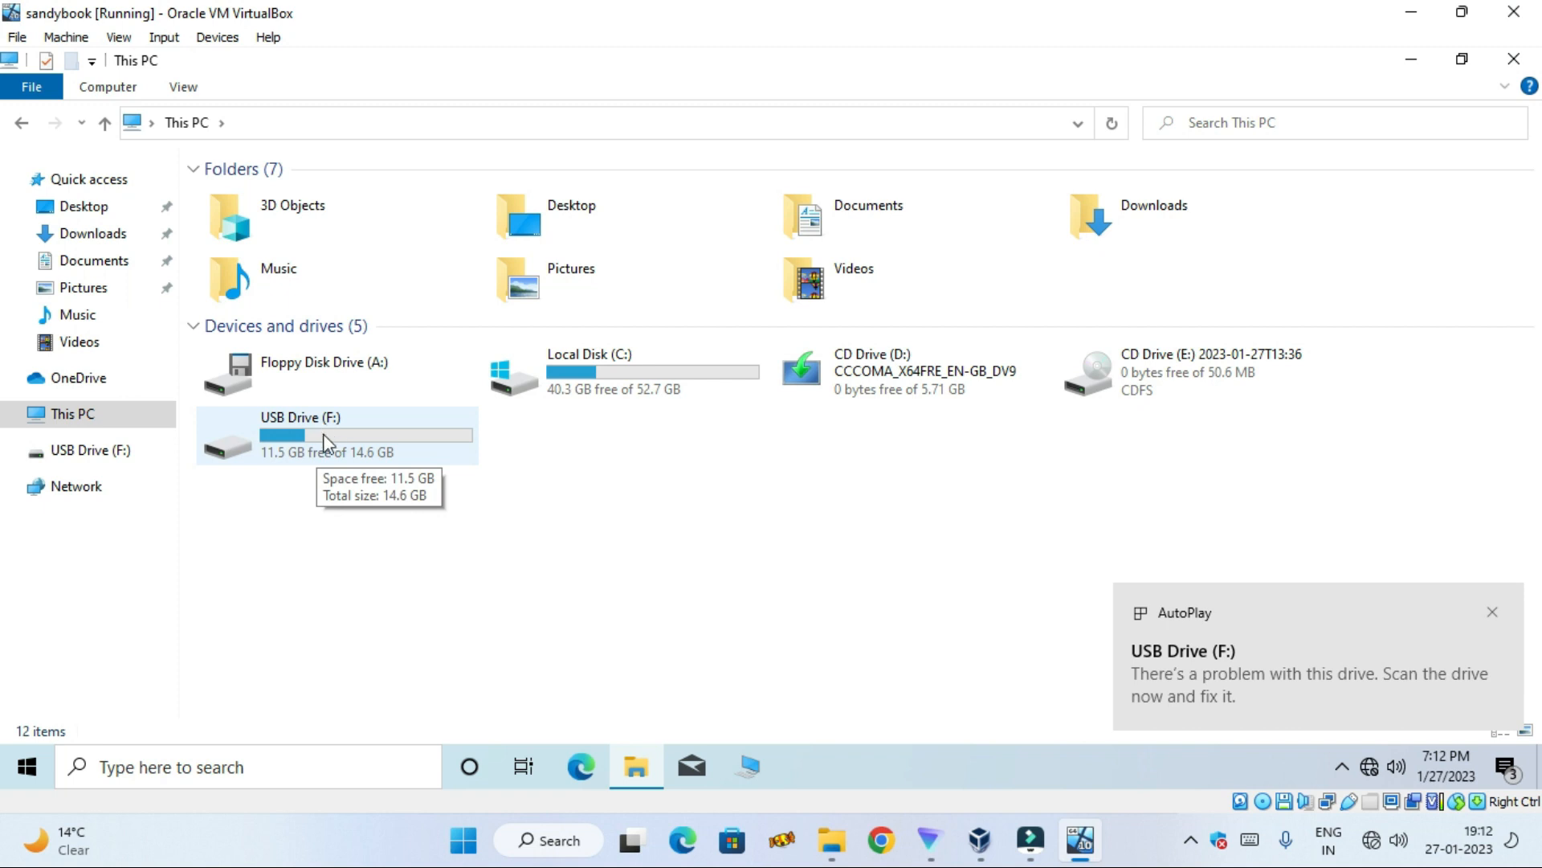
Check the USB device's connection and the host's drives, and look through USB Drive (F:) inside the sandybook machine
right_click(1350, 800)
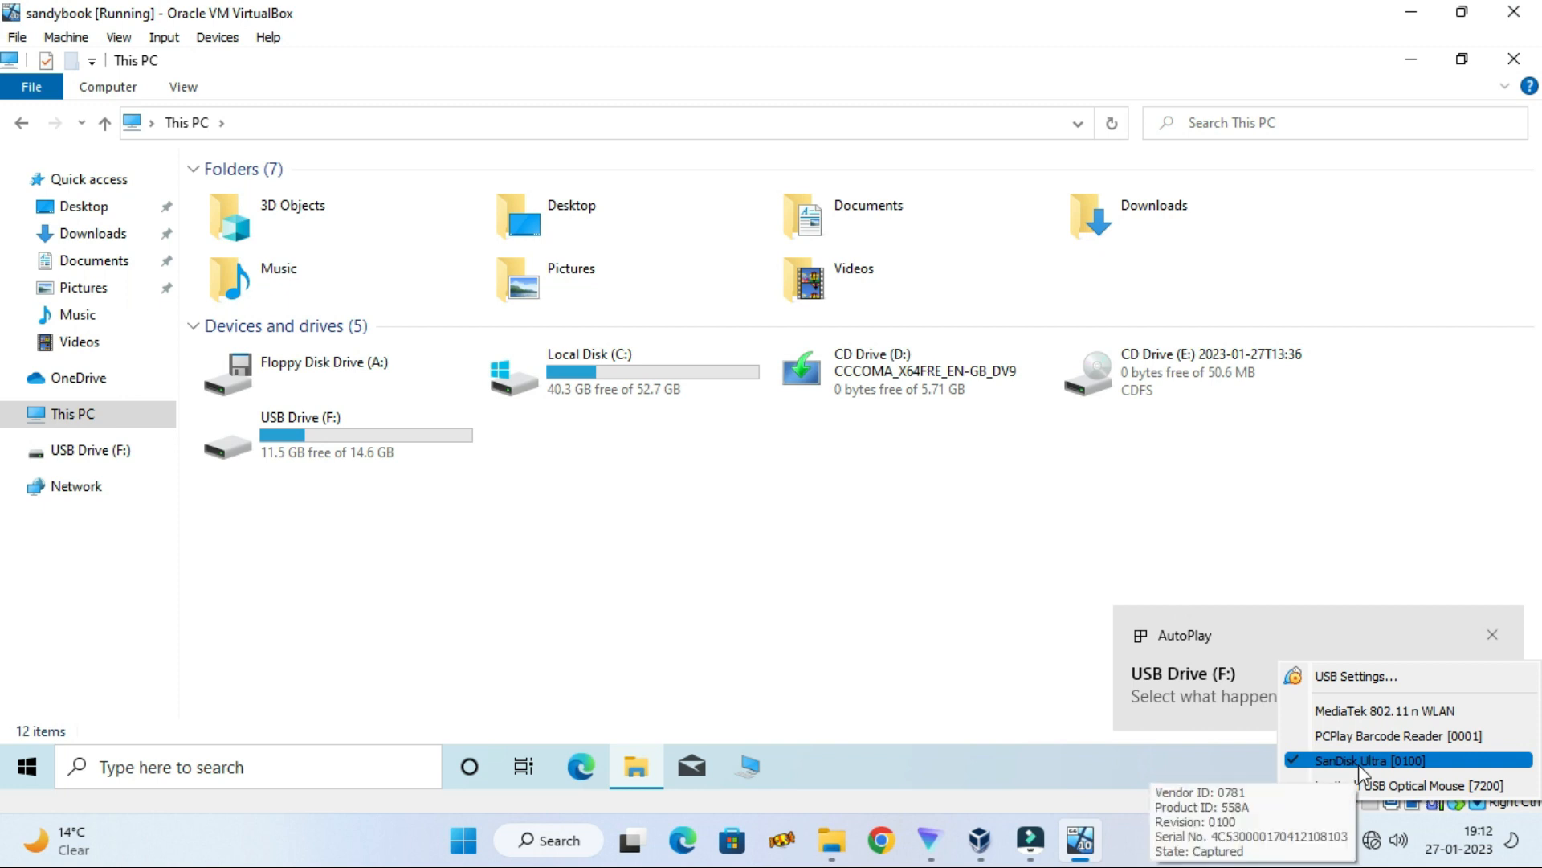
click(833, 840)
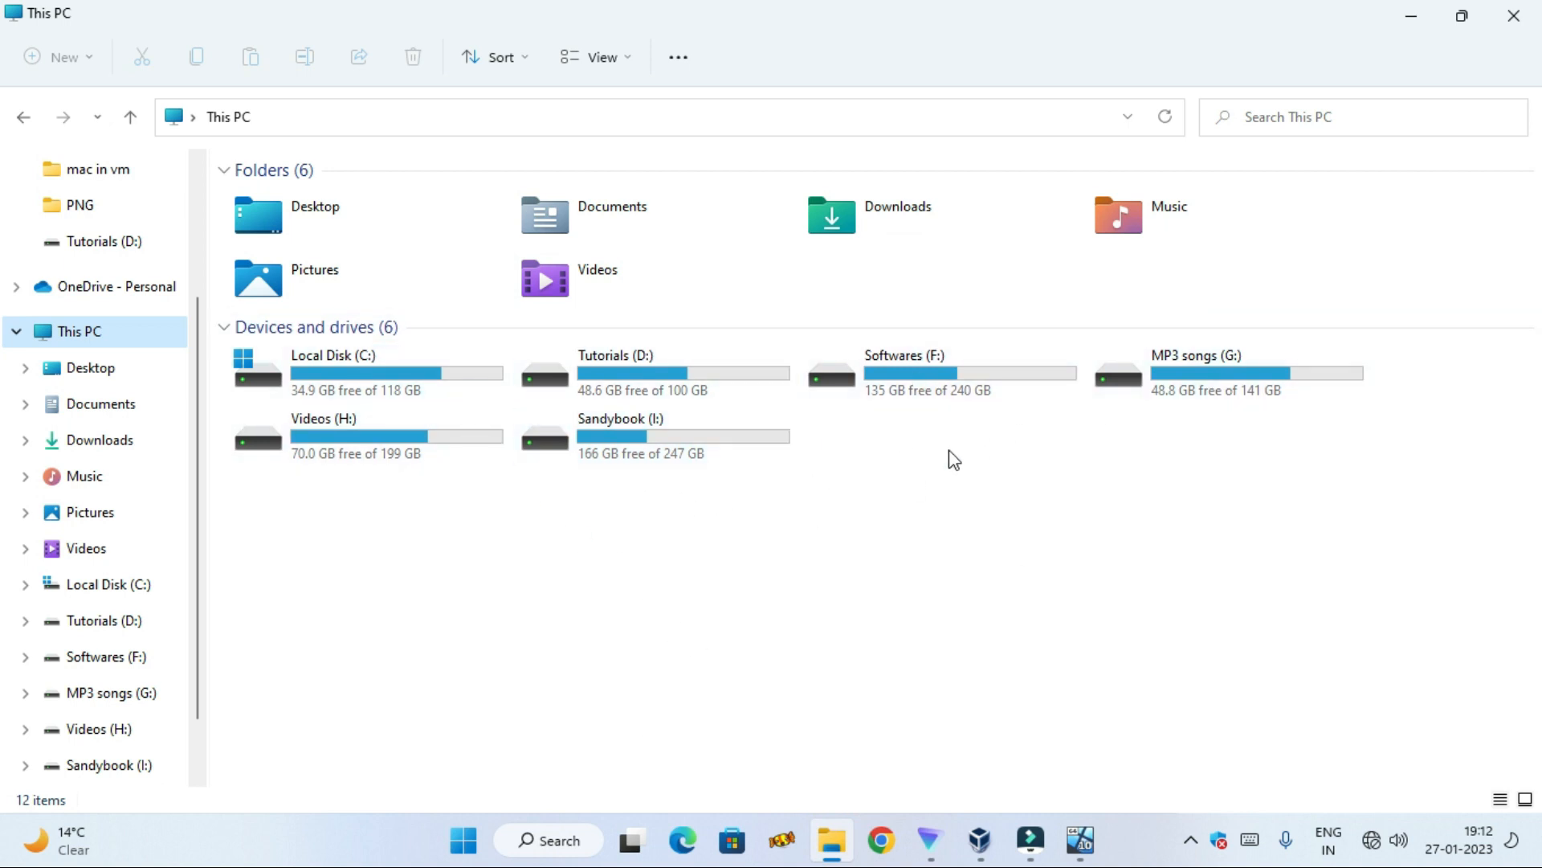
click(1092, 840)
double_click(388, 455)
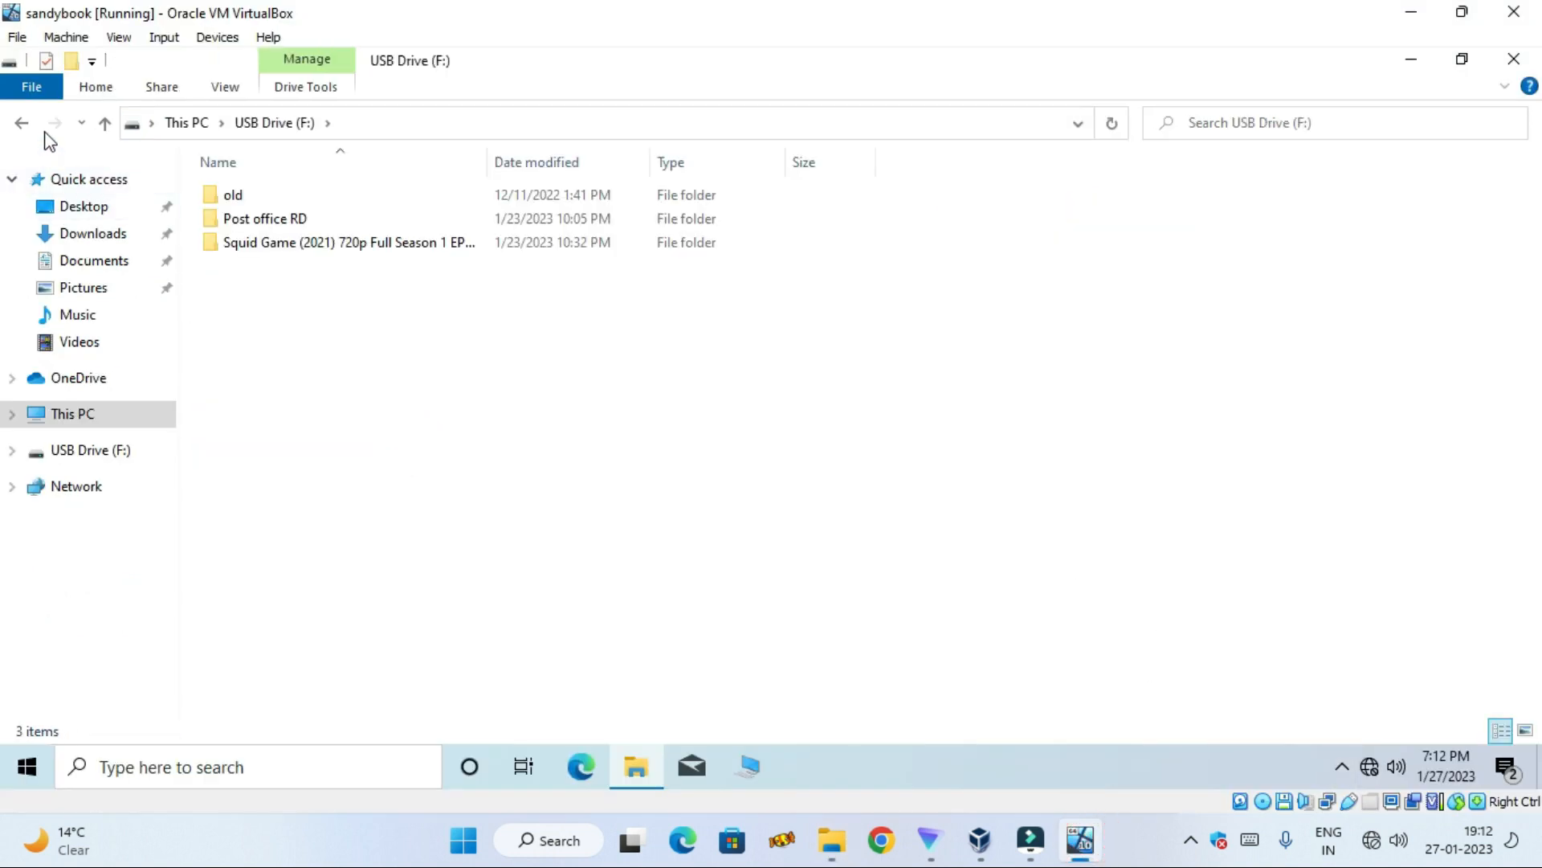
click(22, 123)
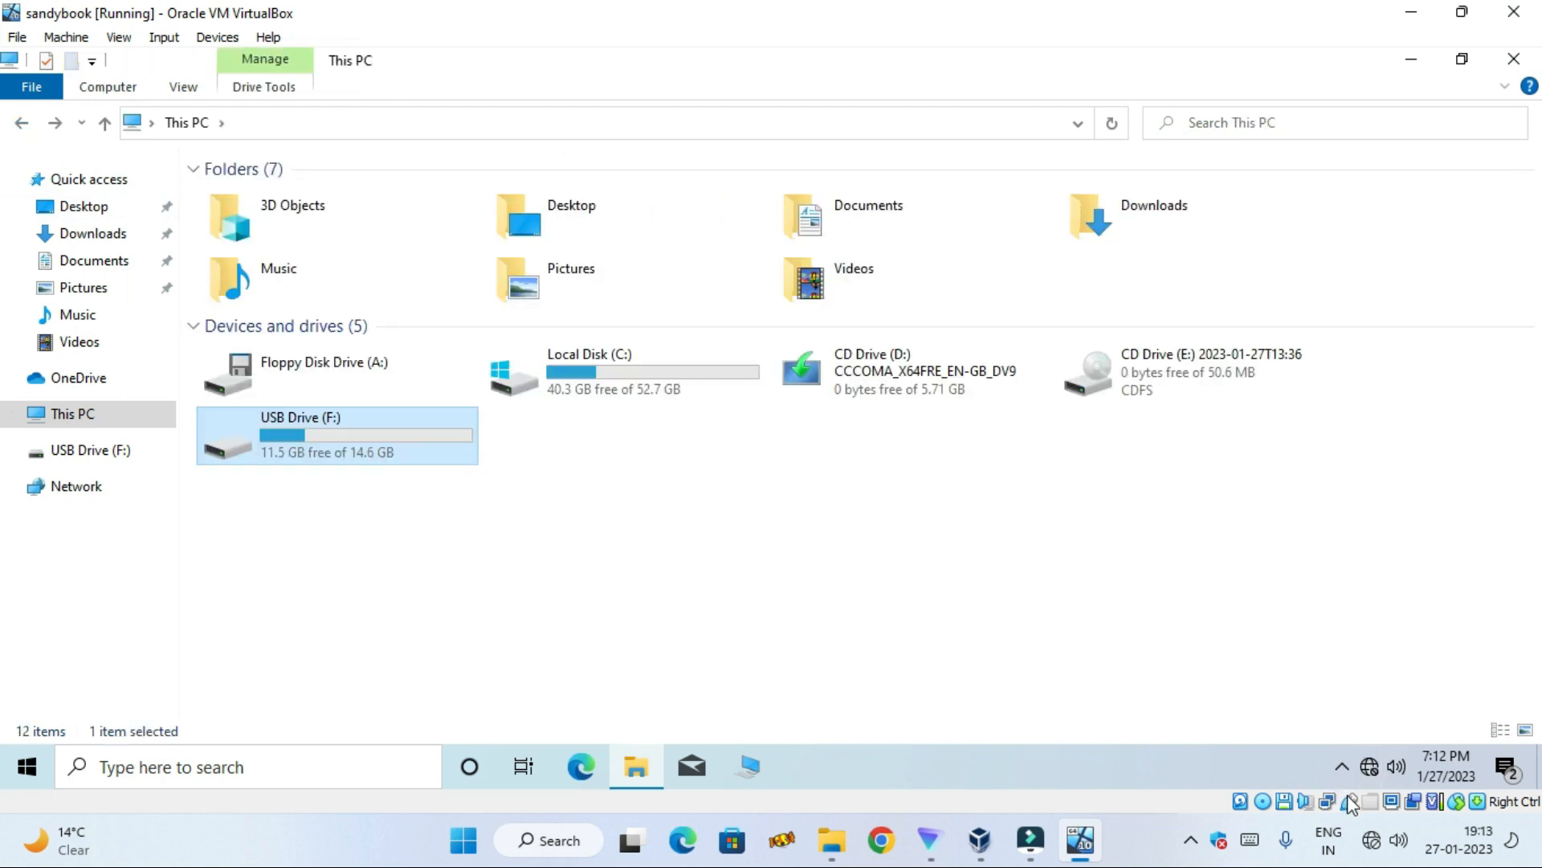
Detach the SanDisk Ultra [0100] from the sandybook machine and switch to the host's File Explorer
right_click(1352, 797)
click(1352, 750)
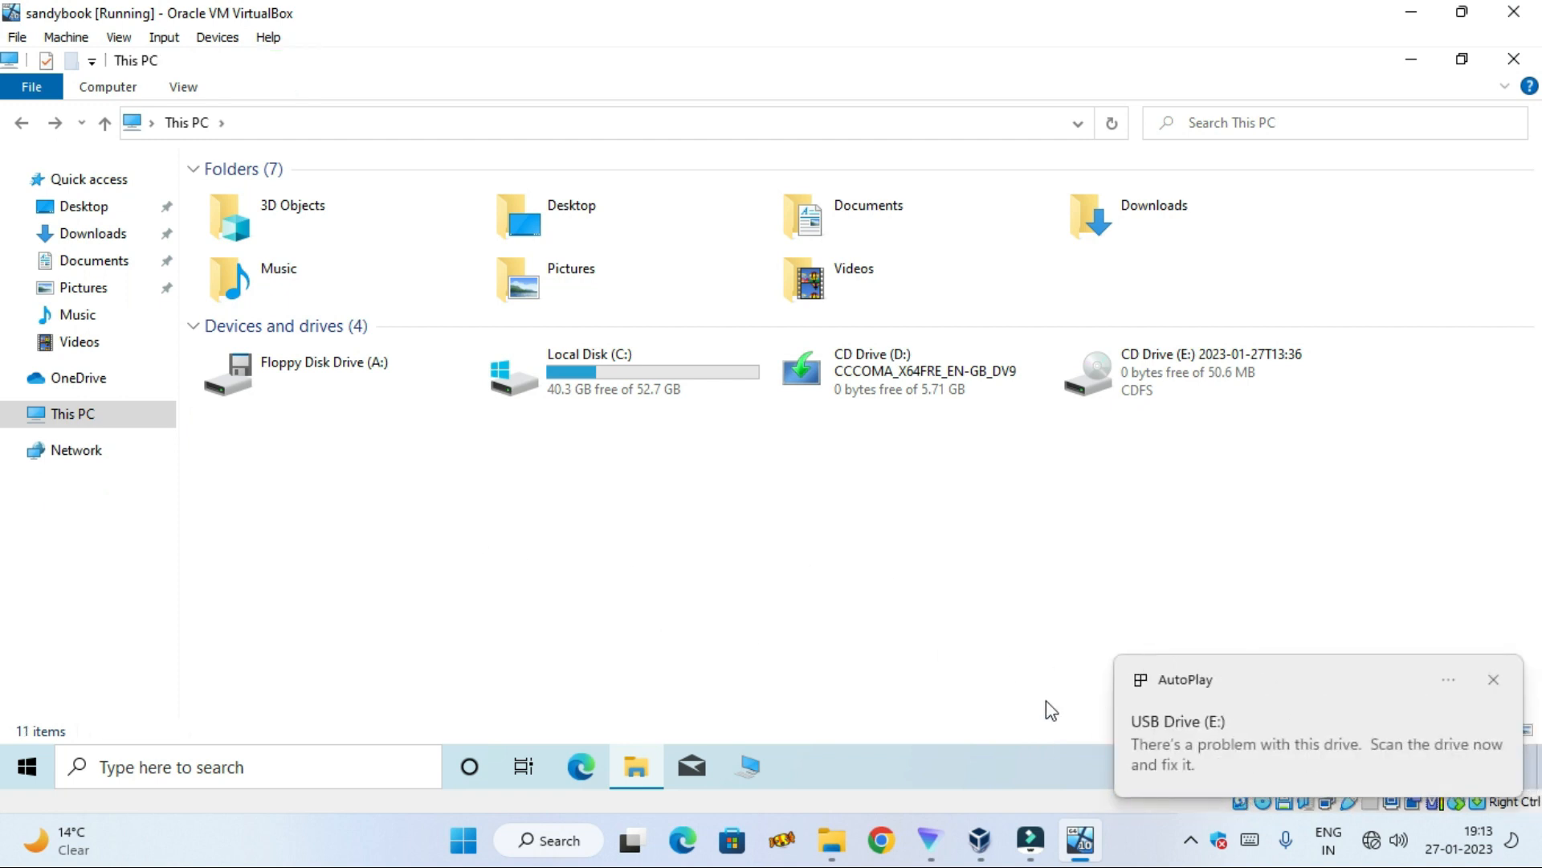
click(841, 854)
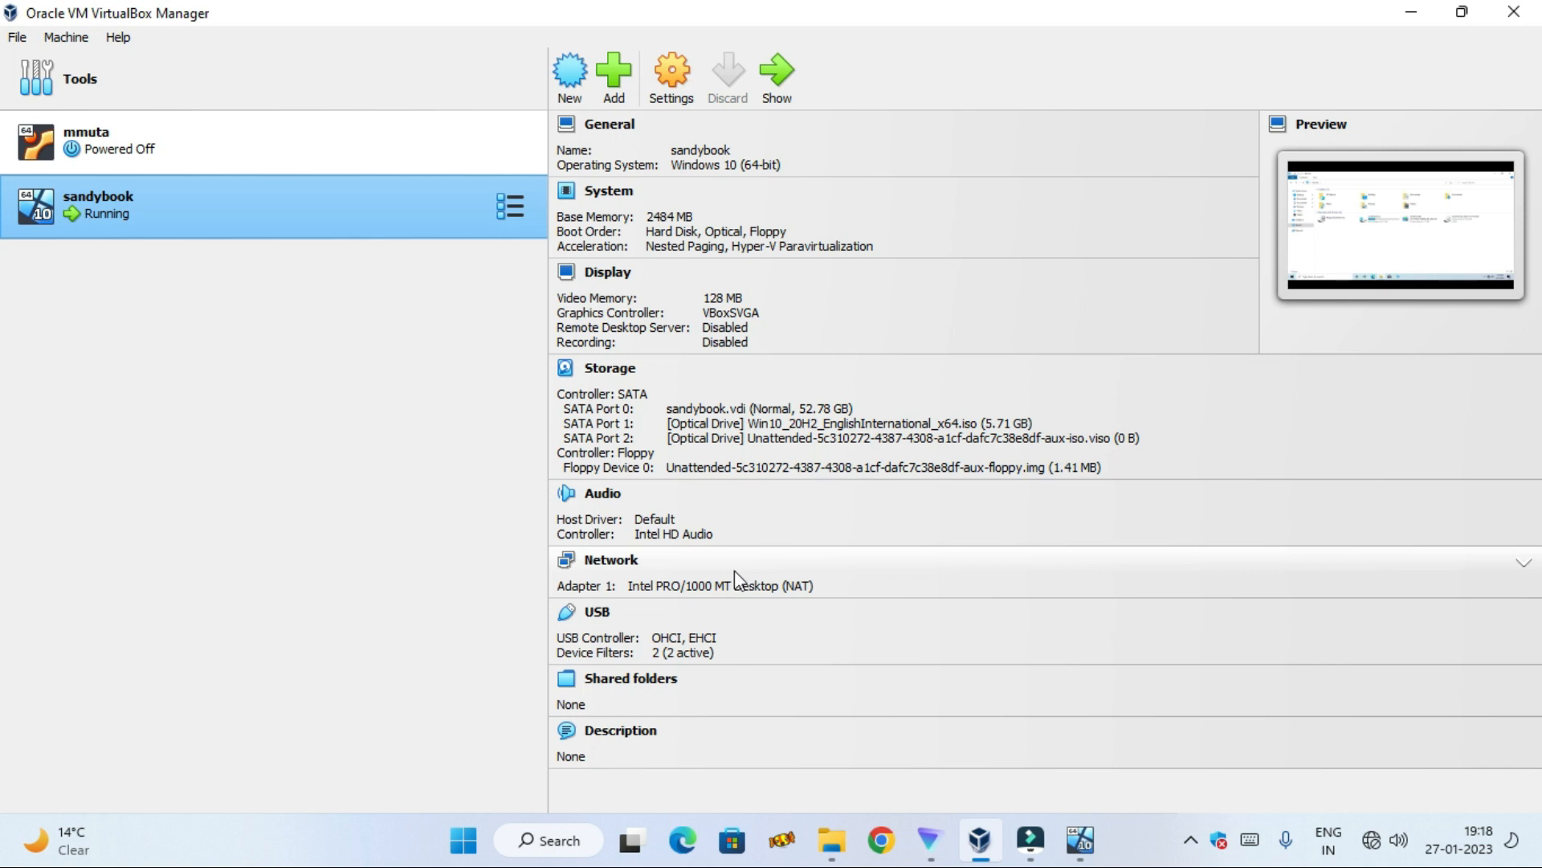
Look at the stop options for the running sandybook machine and switch to its window
right_click(282, 210)
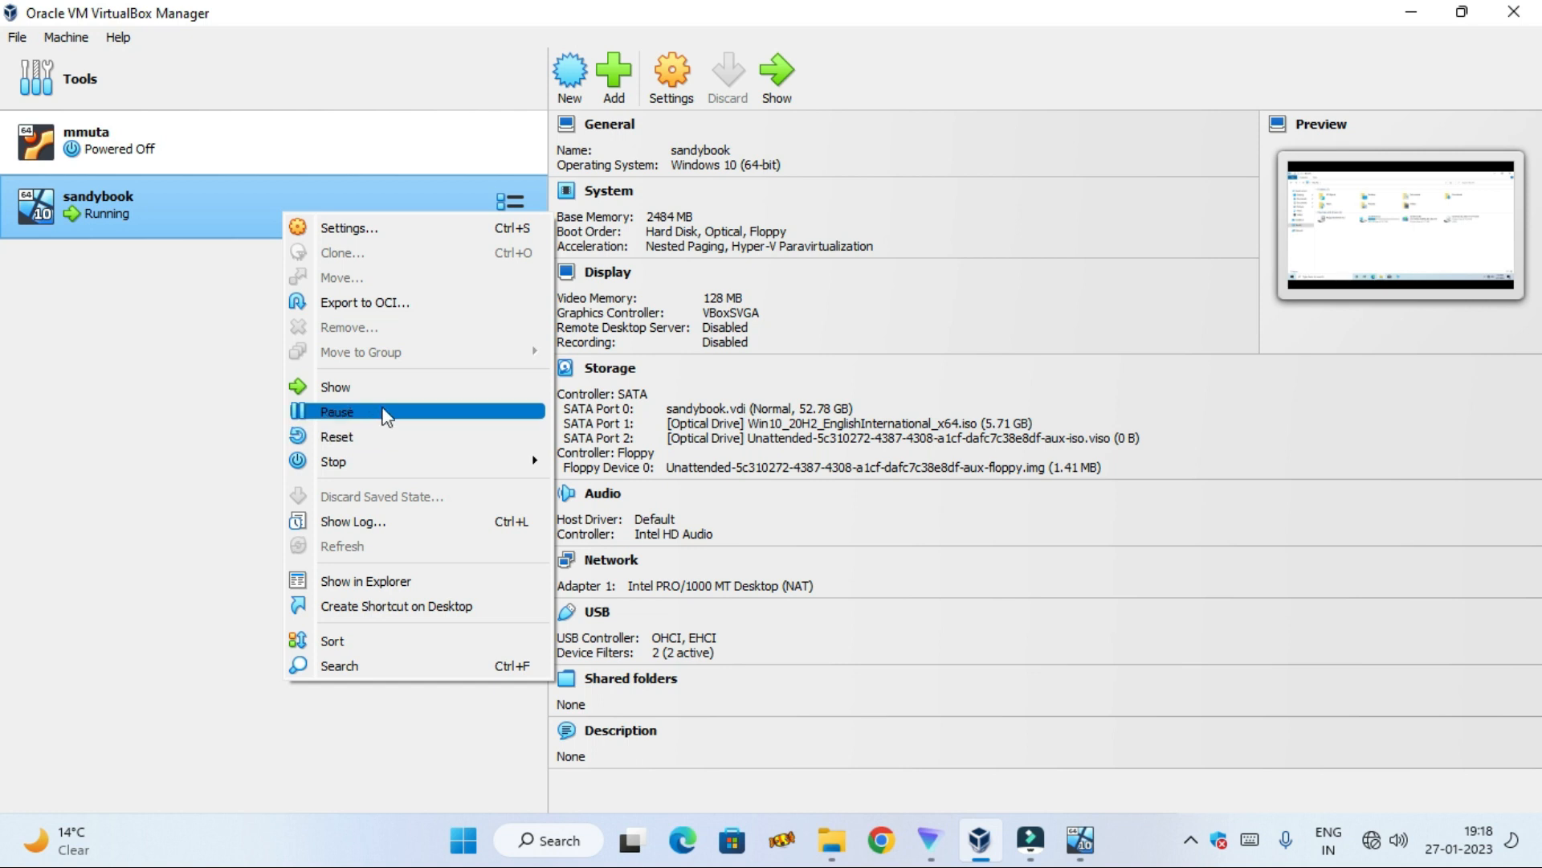
mouse_move(389, 463)
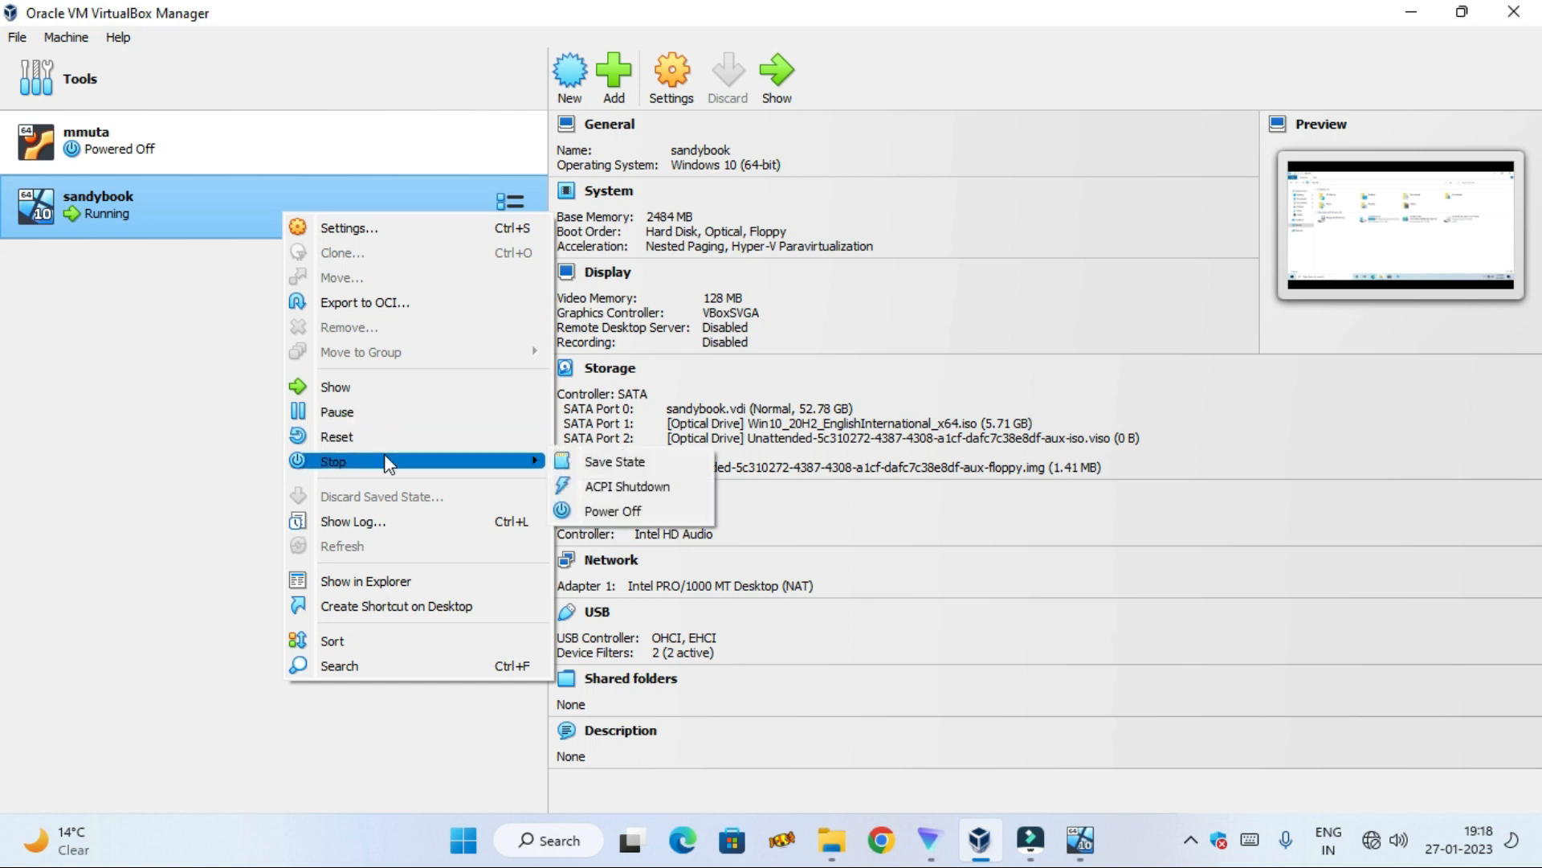
click(1081, 840)
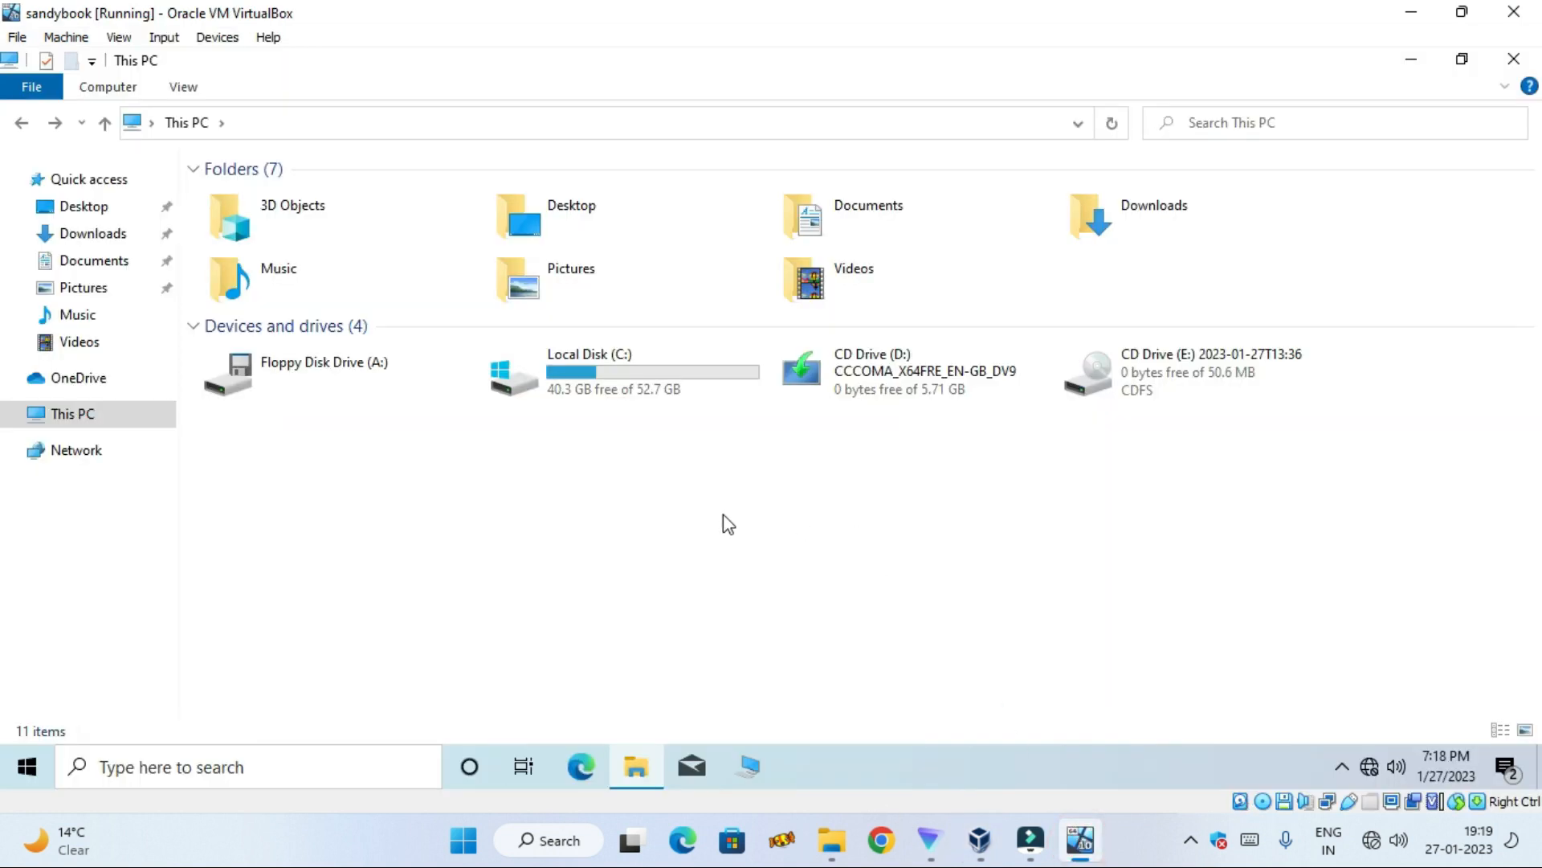
Close the This PC window inside the sandybook machine and open the sandybook folder on its desktop
click(722, 595)
click(636, 770)
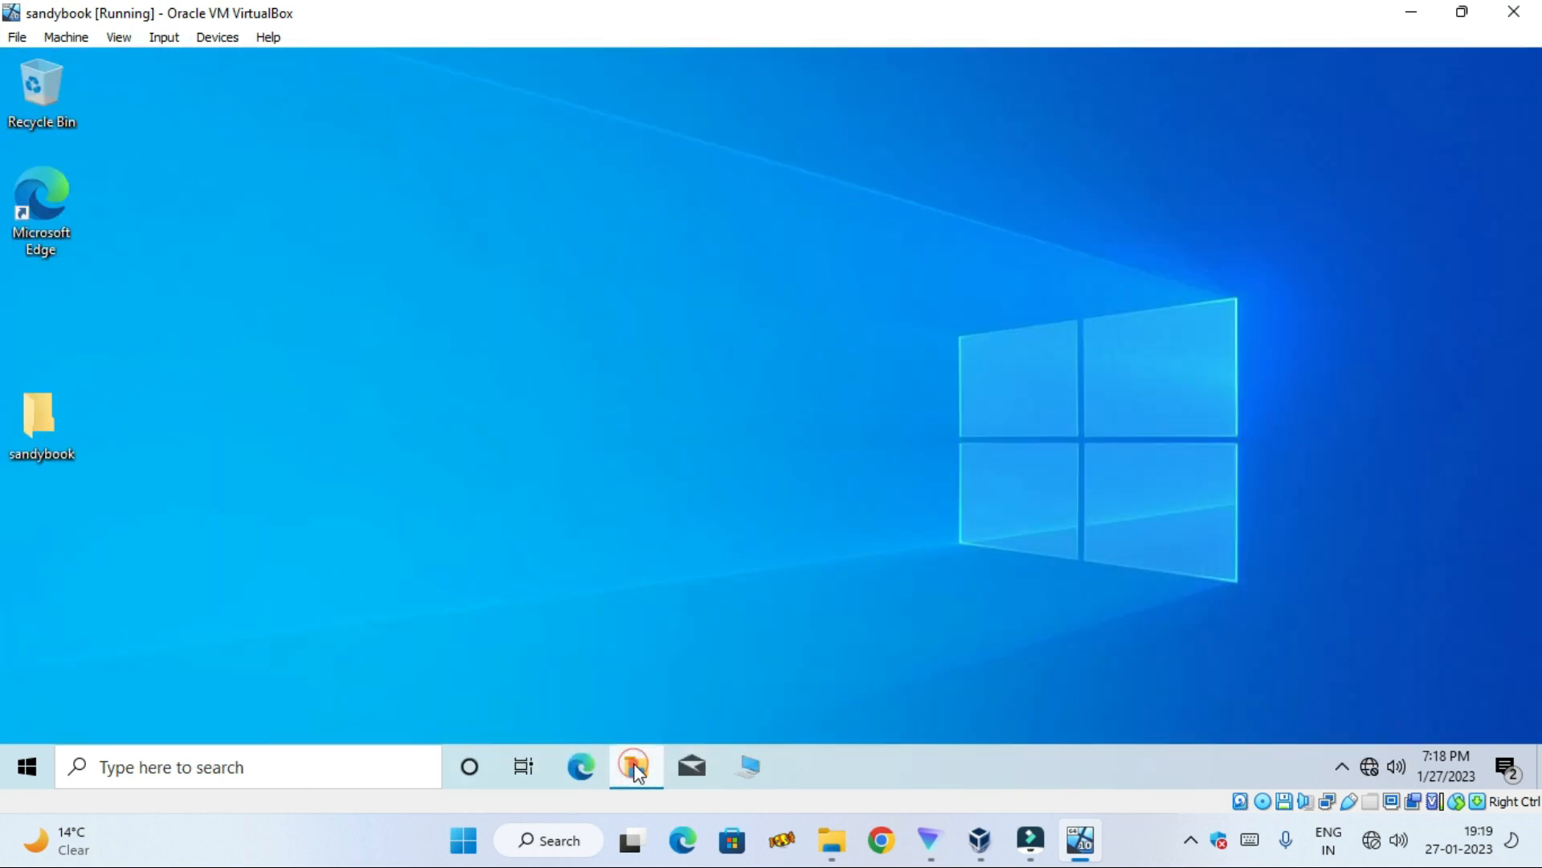
click(634, 765)
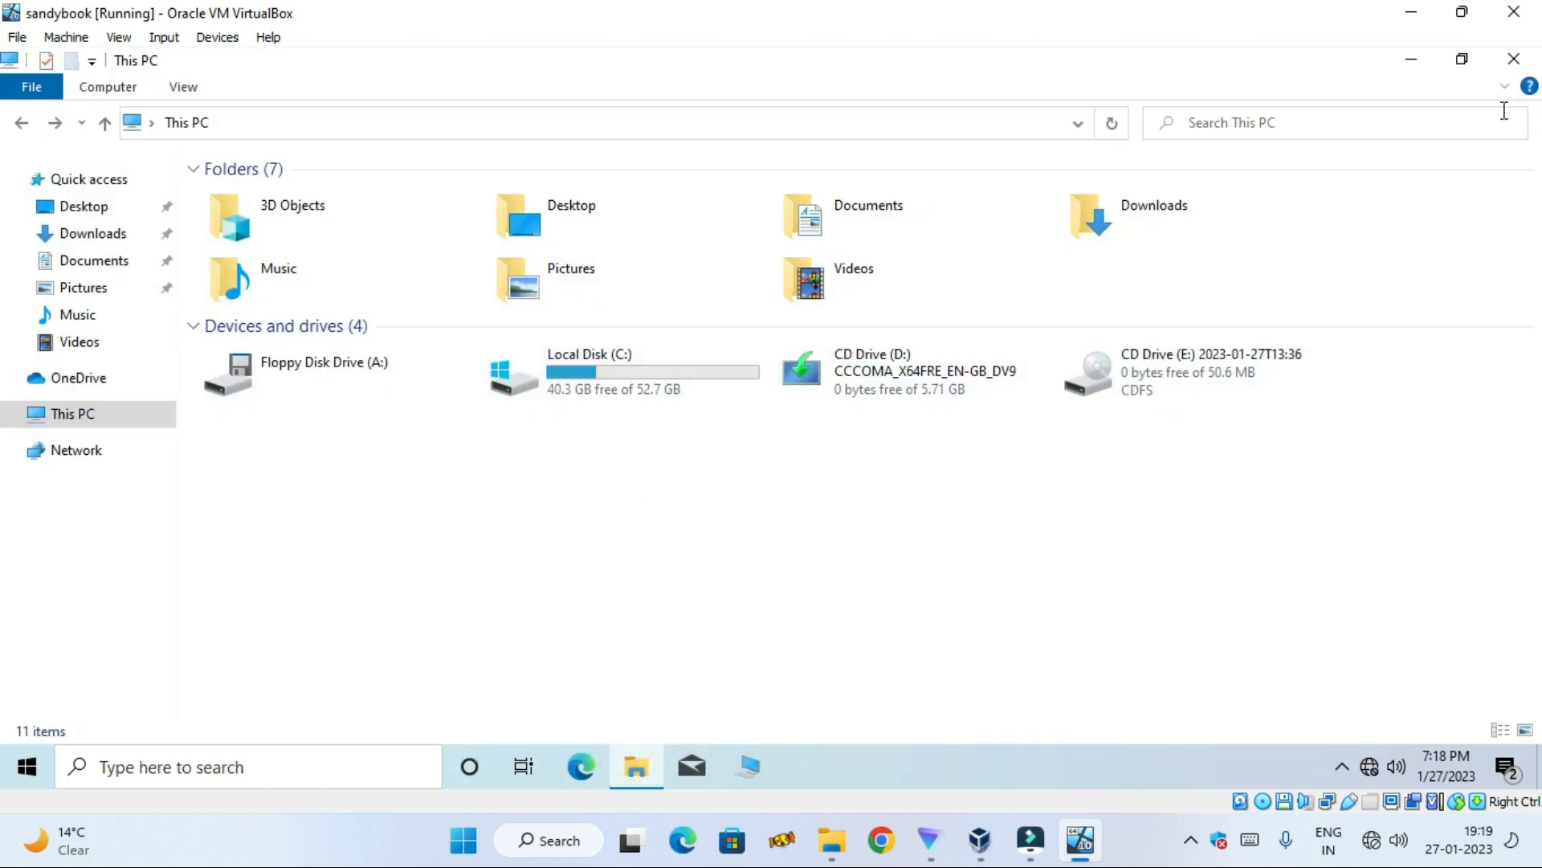
click(1514, 59)
double_click(29, 423)
click(568, 443)
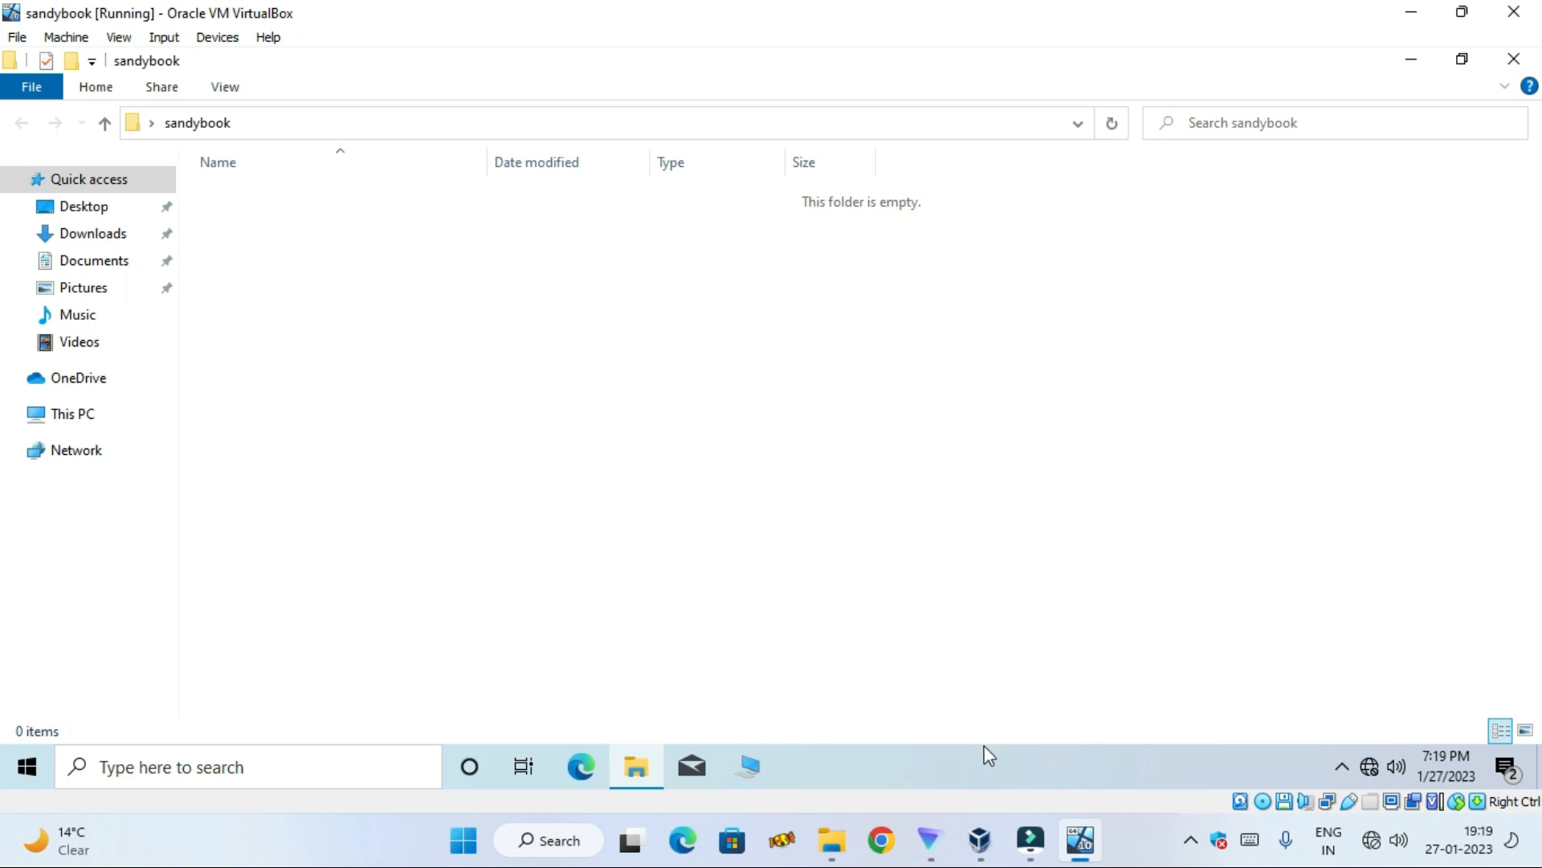
Pause the sandybook machine from VirtualBox Manager and bring up its window
click(987, 844)
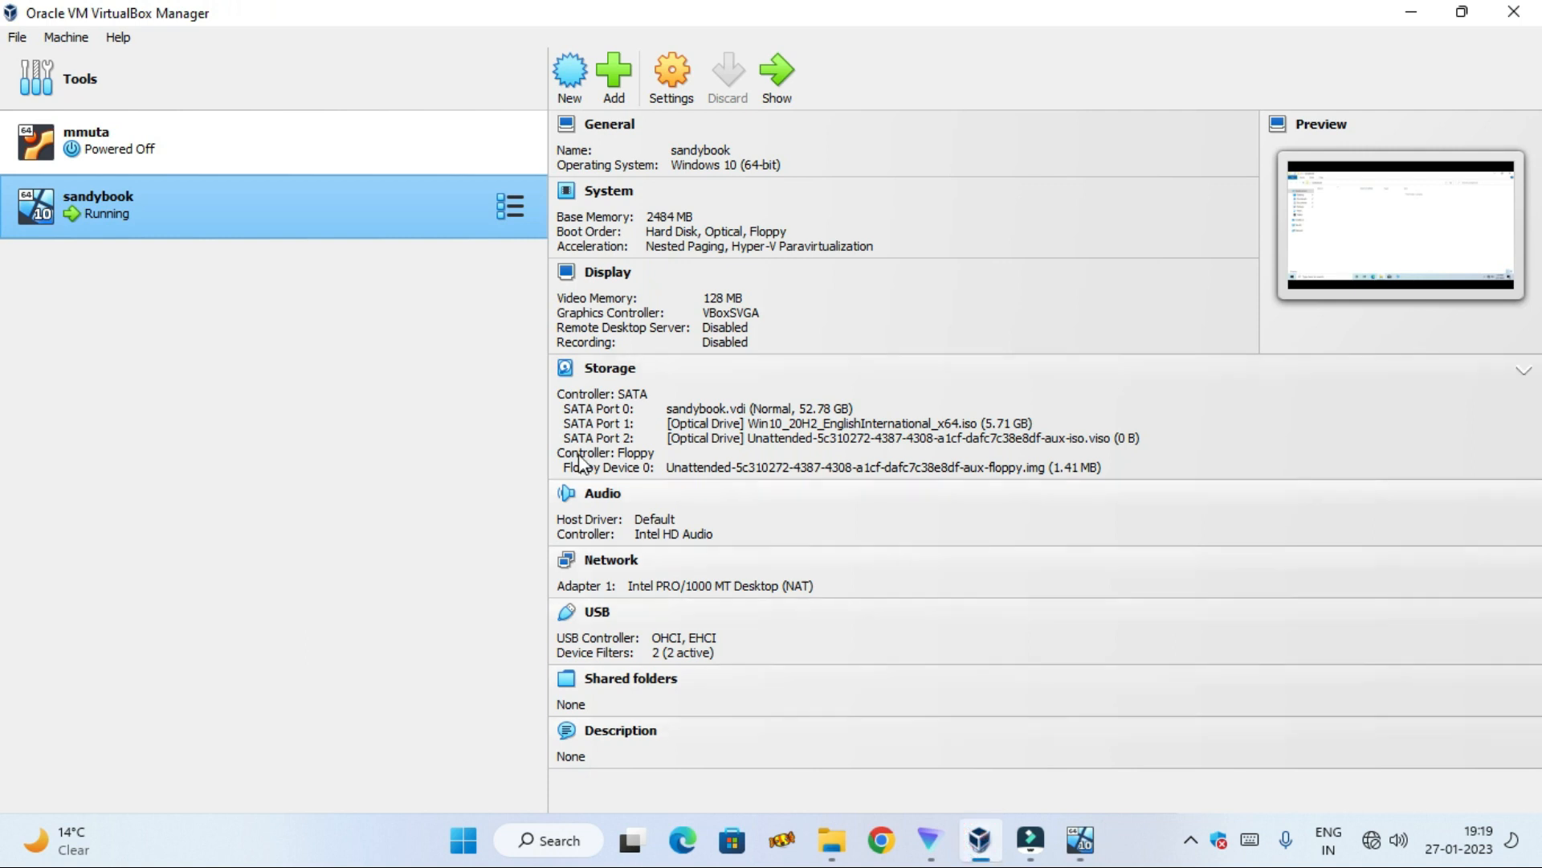
right_click(322, 206)
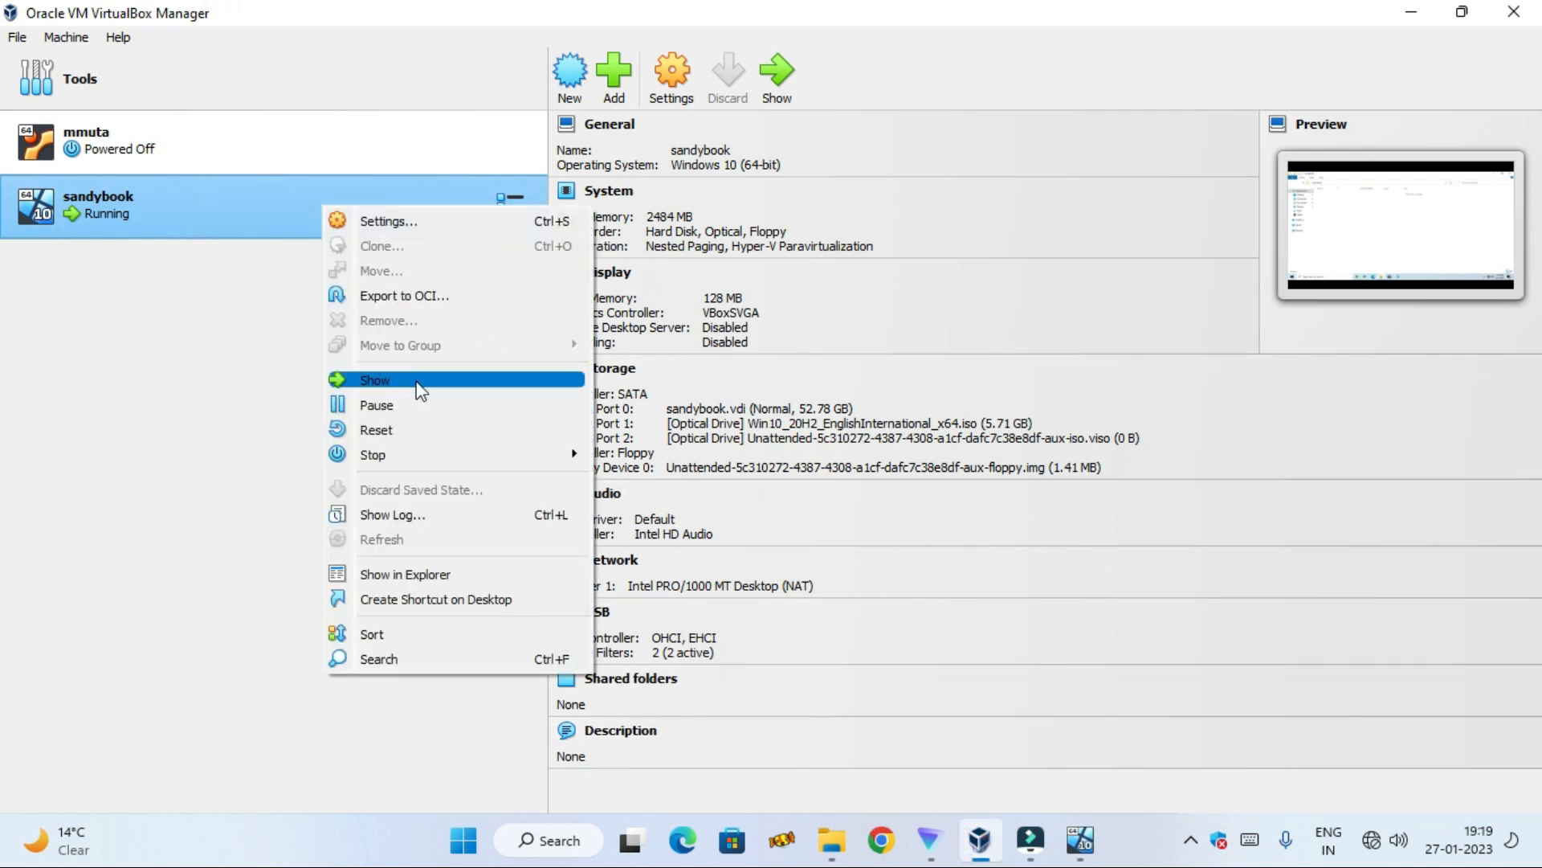
click(424, 410)
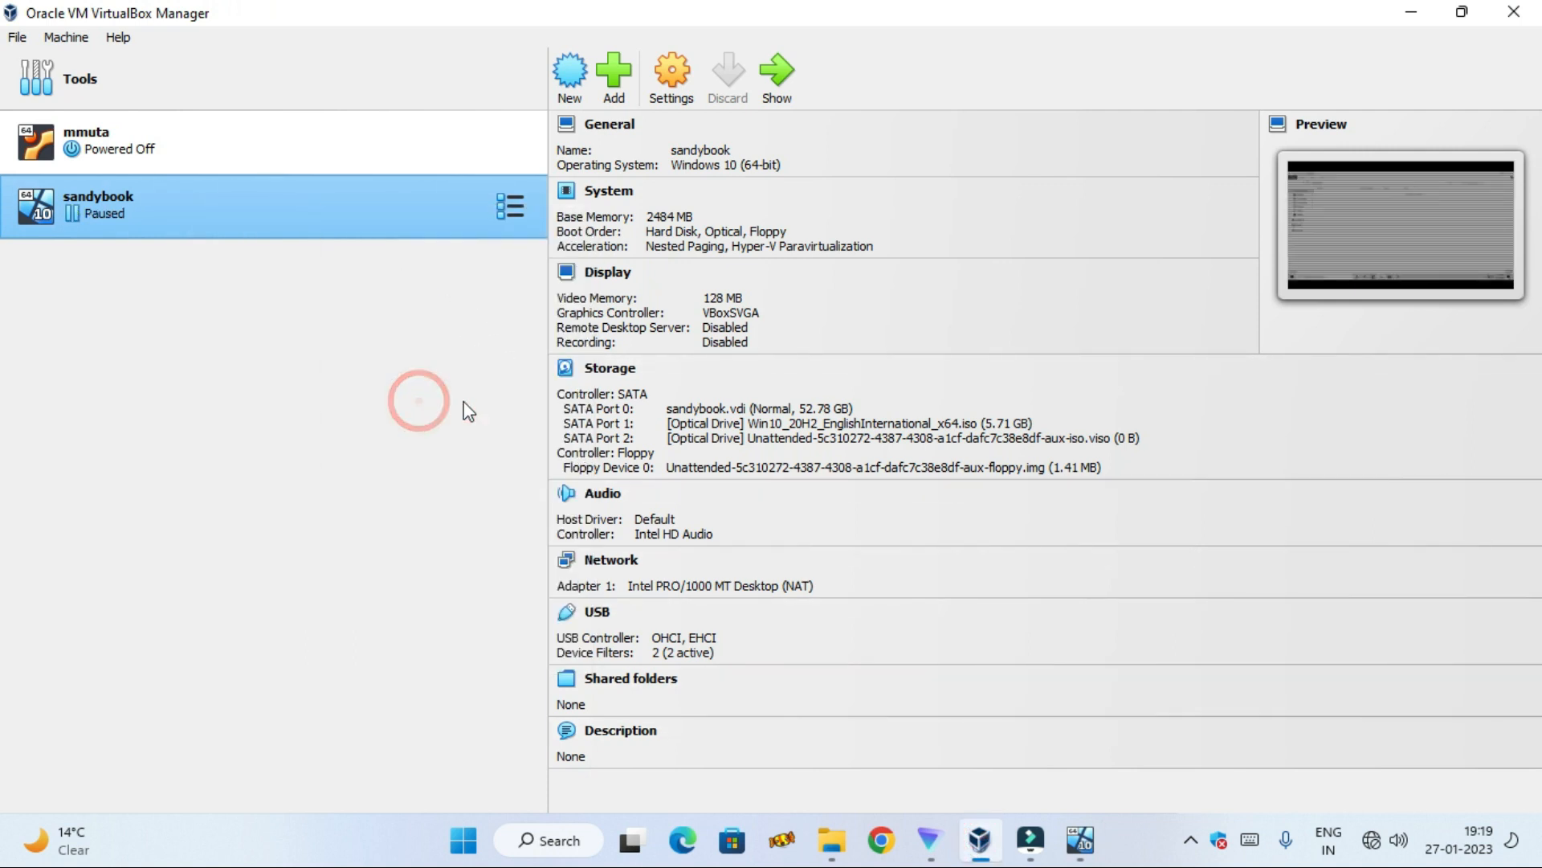
click(1081, 845)
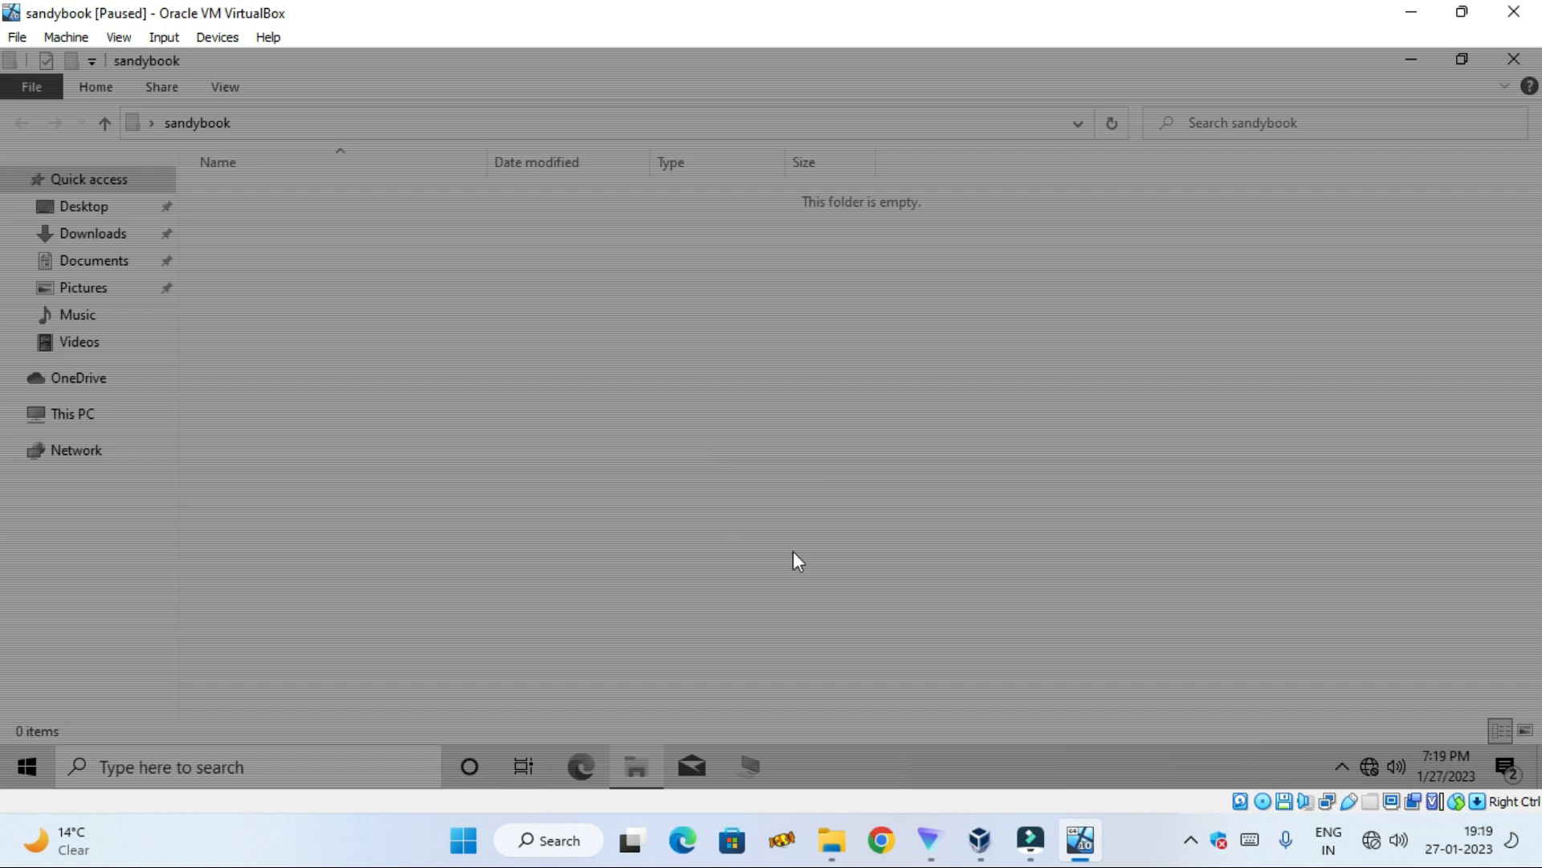
Return to VirtualBox Manager and examine the stop options for the paused sandybook machine
click(979, 840)
right_click(385, 210)
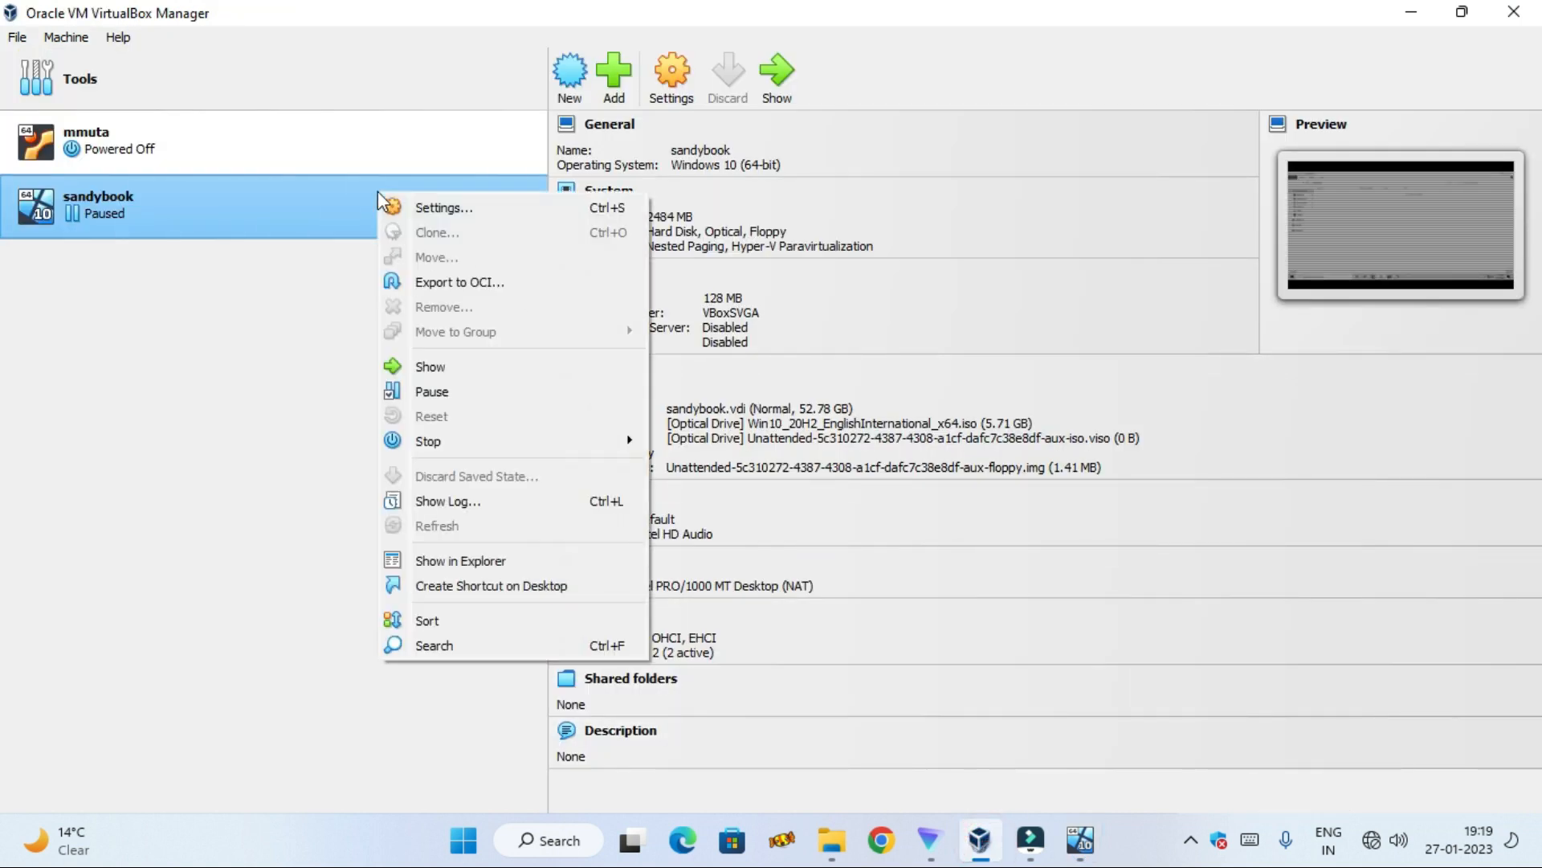
mouse_move(502, 440)
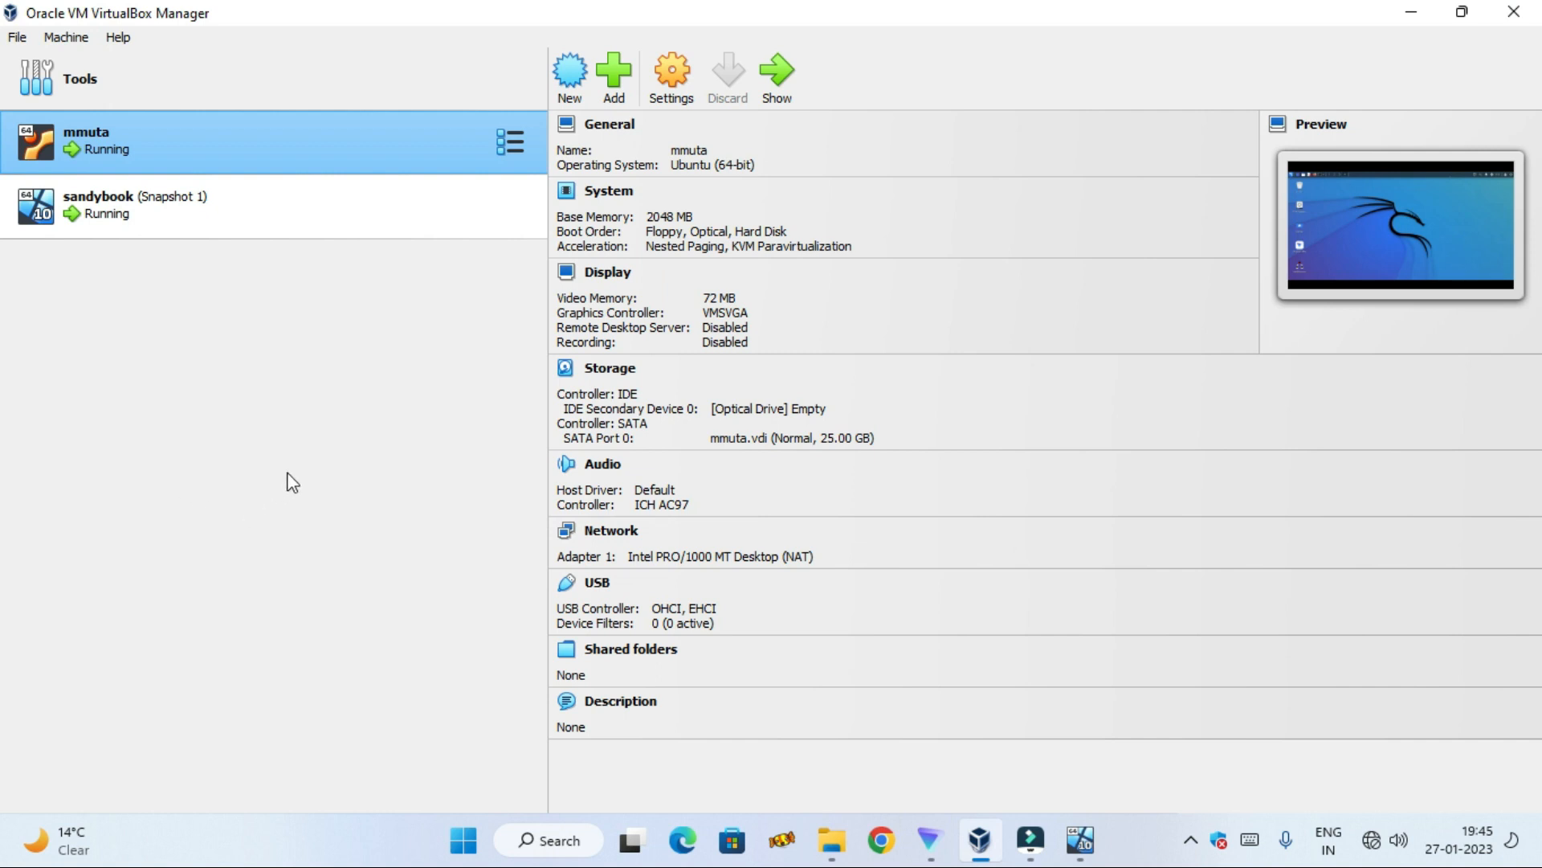
Check the details of the running sandybook (Snapshot 1) and mmuta machines and bring up the sandybook window
click(297, 227)
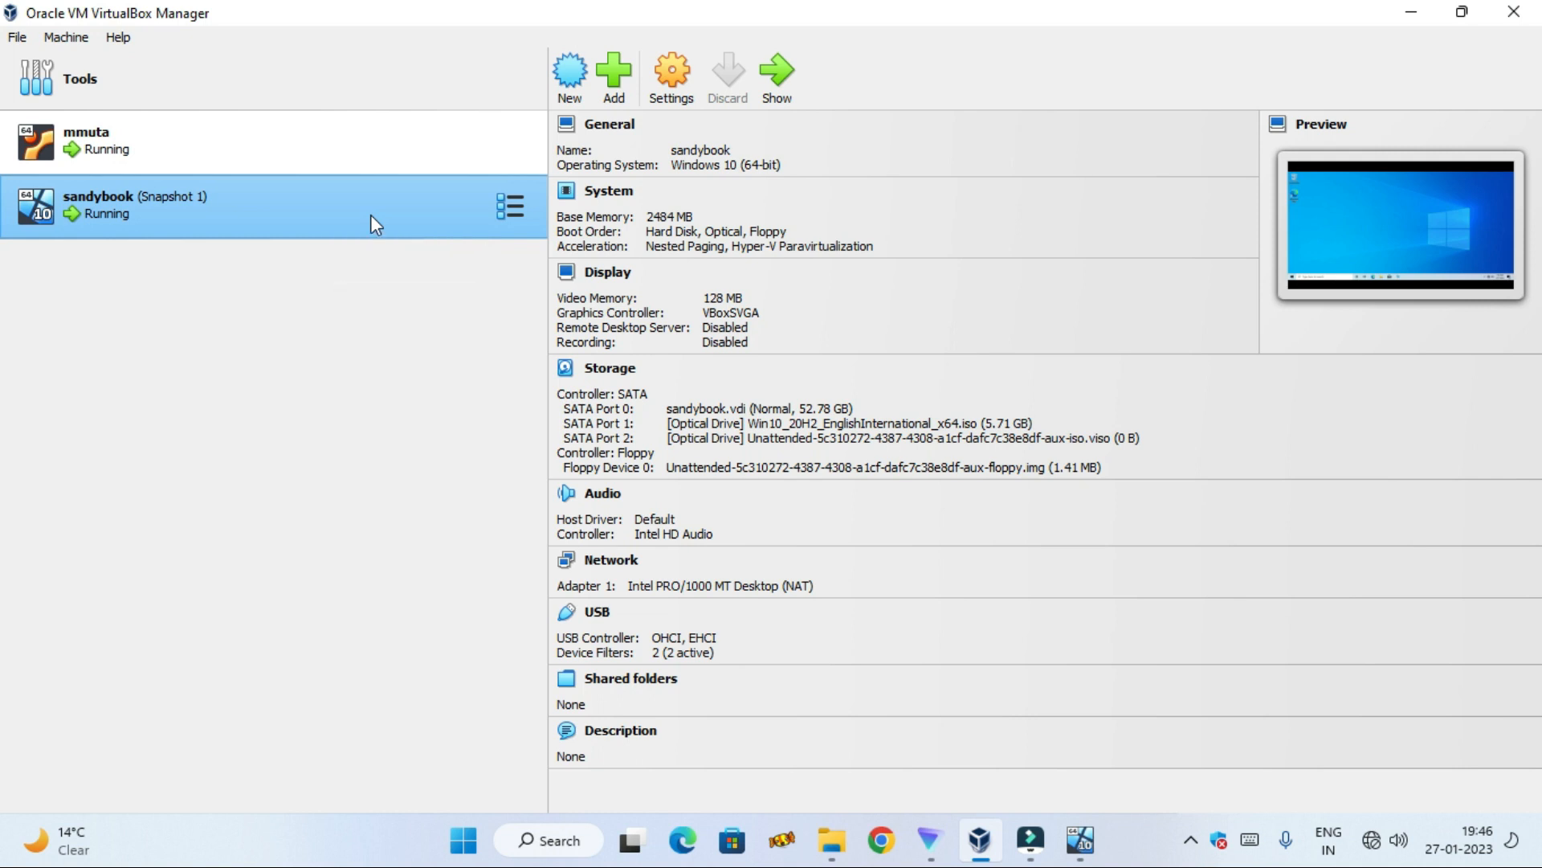
click(299, 149)
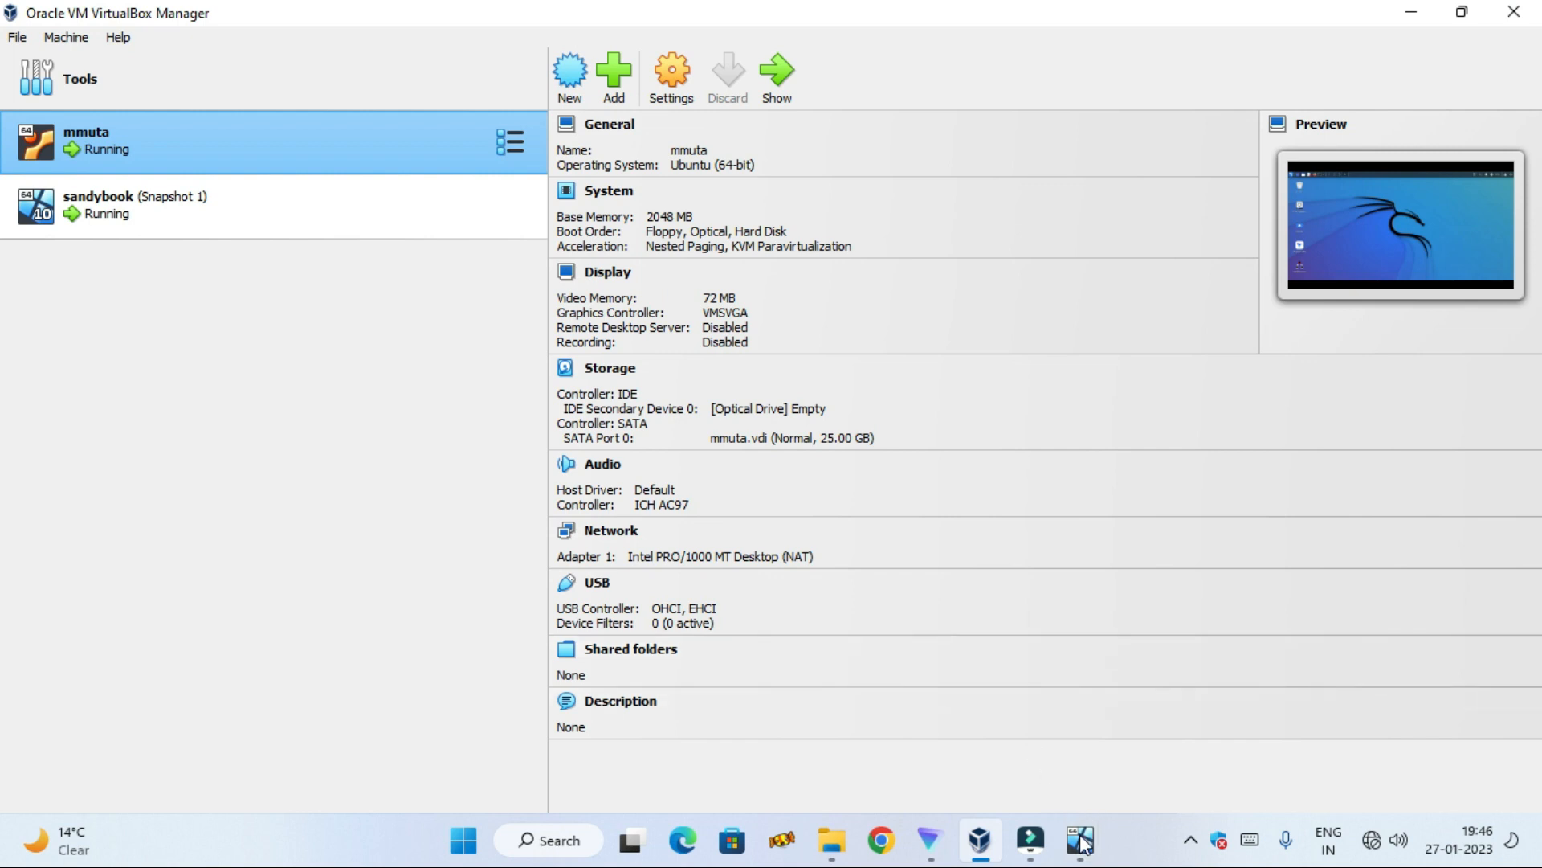
mouse_move(1082, 843)
click(984, 725)
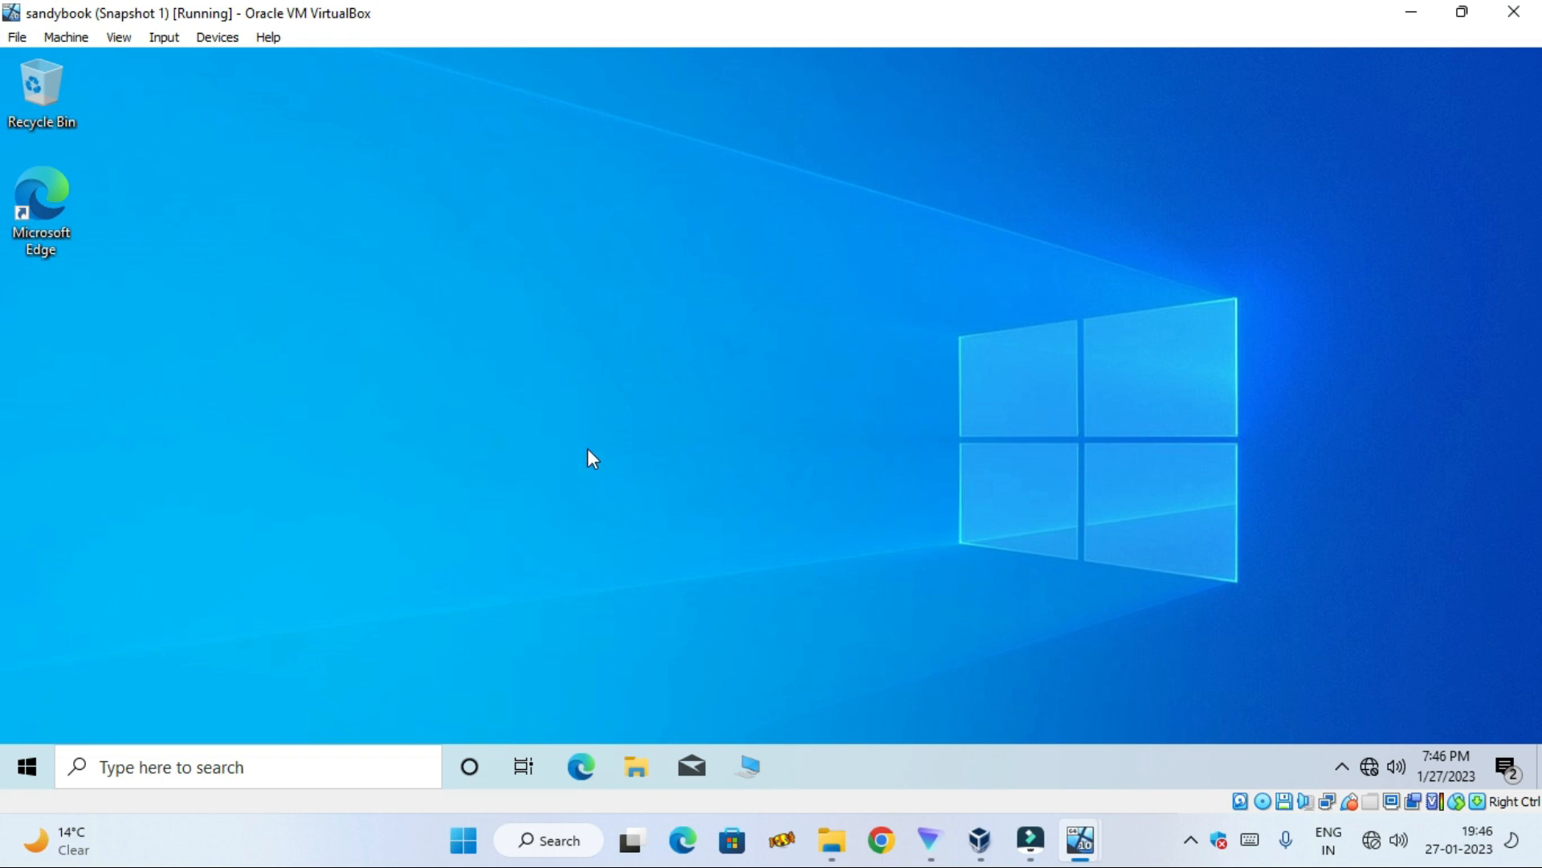
Restore the sandybook window down and snap it to the upper-right quarter of the host's screen
click(1465, 10)
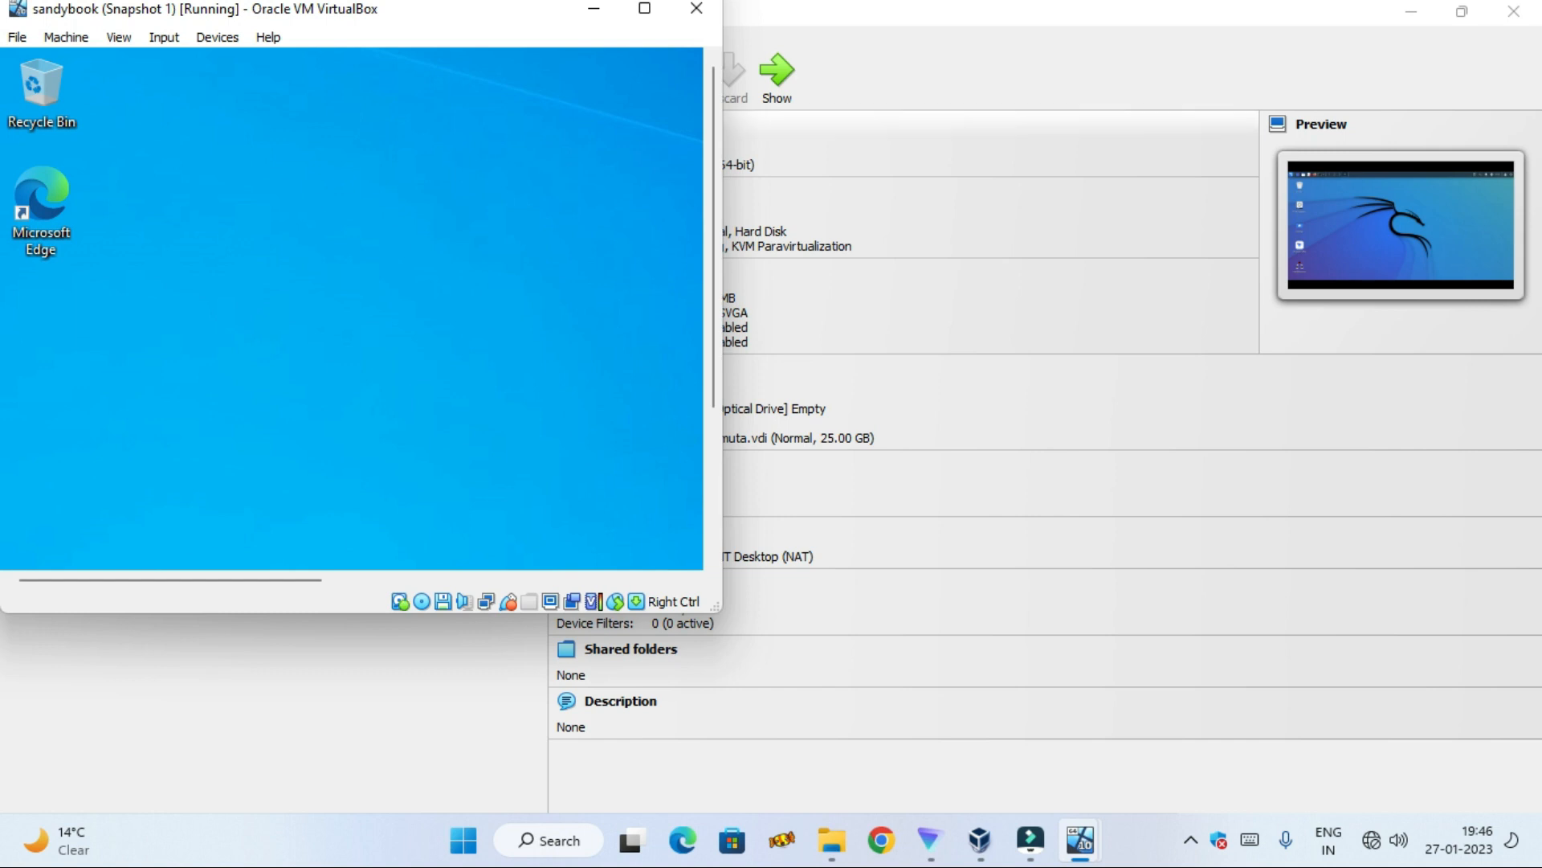
mouse_move(644, 10)
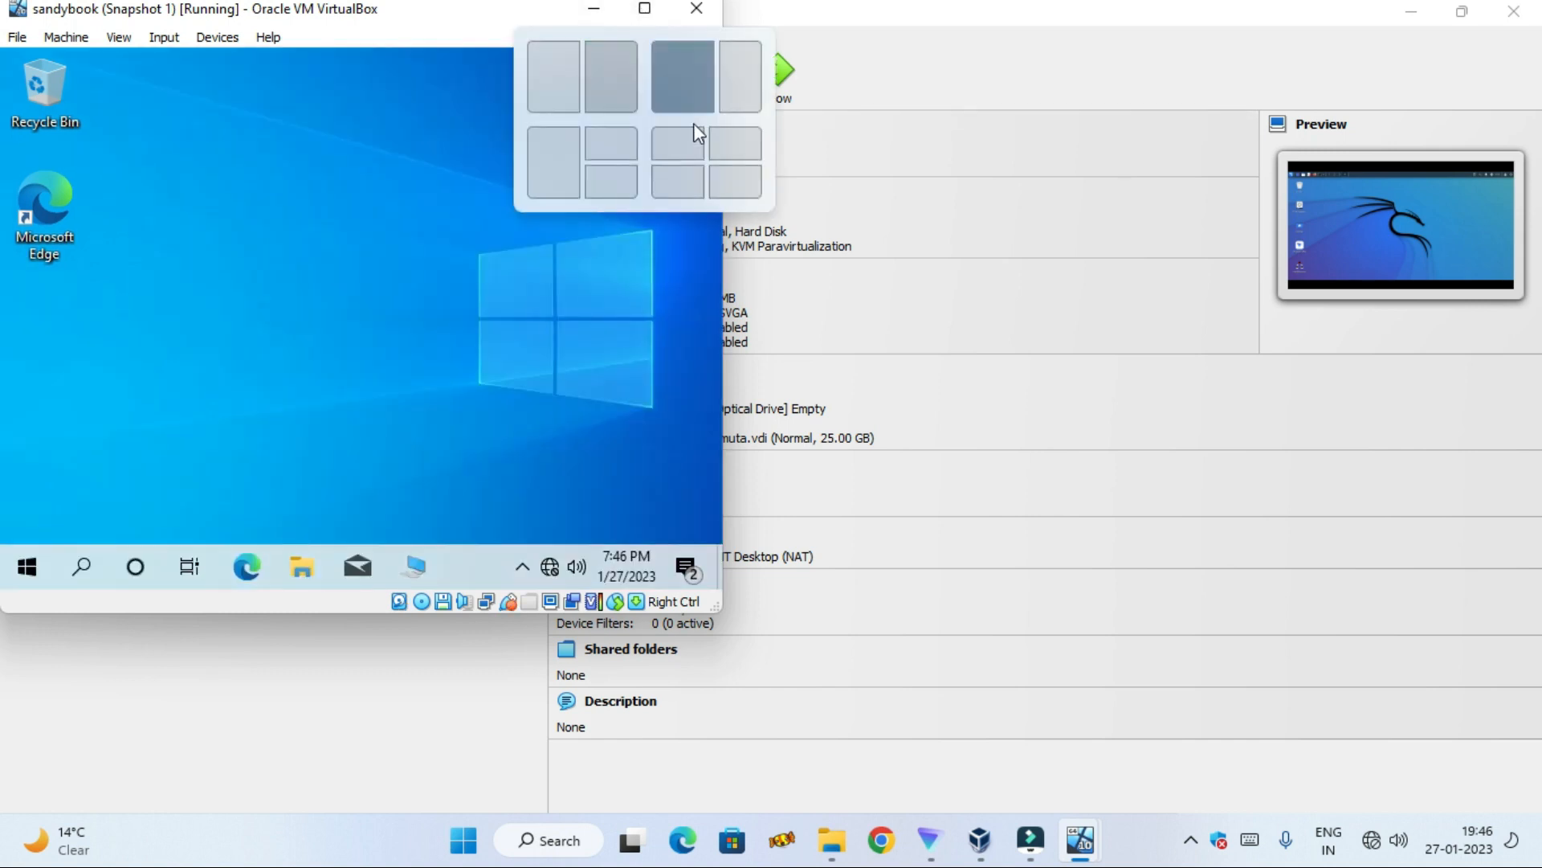
click(629, 142)
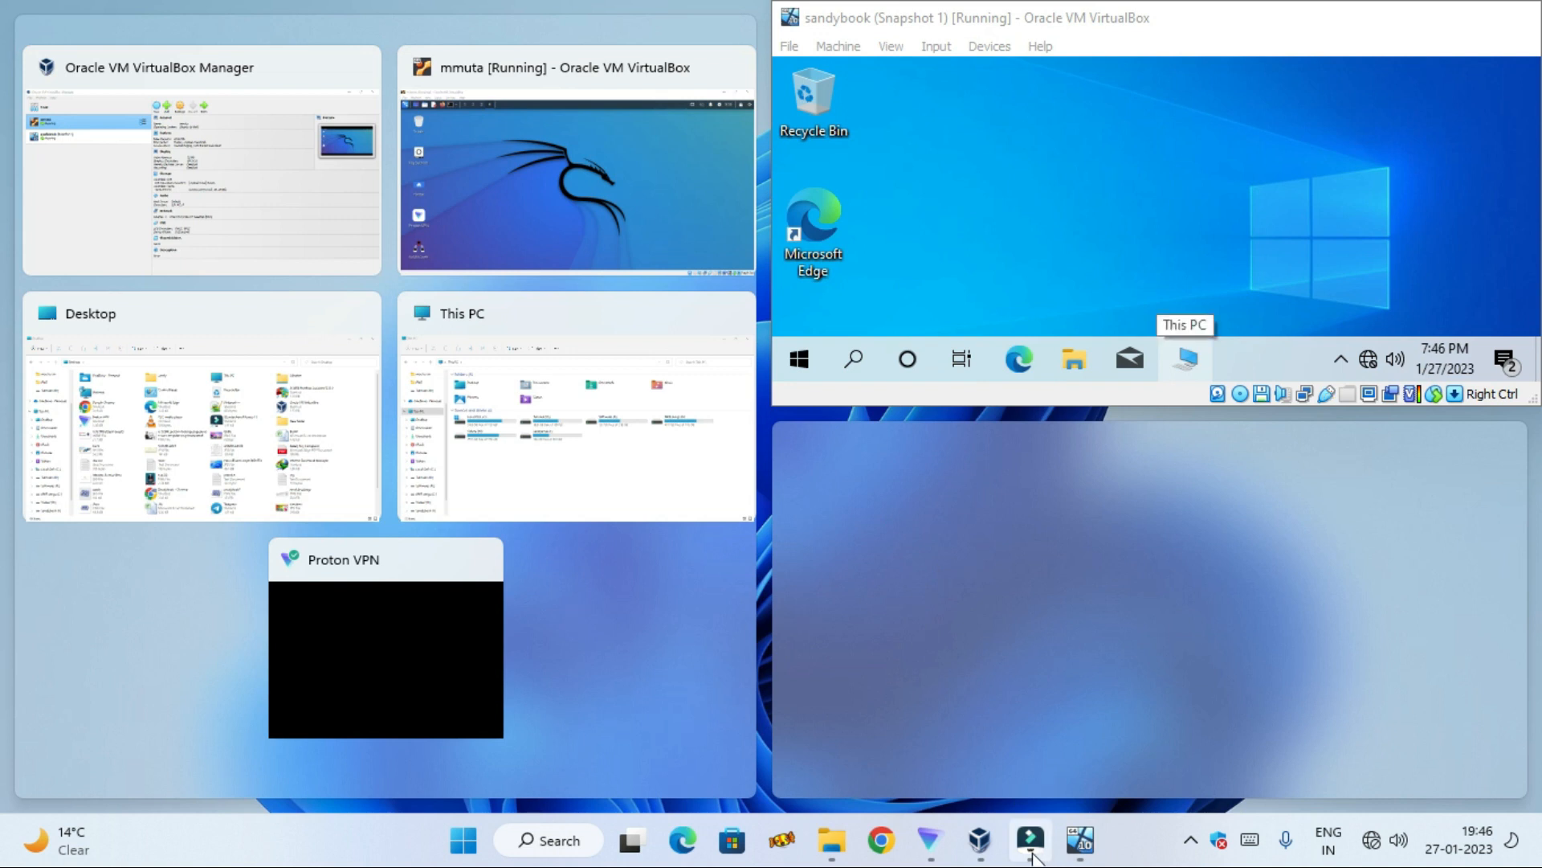
Snap the mmuta window to the lower-right quarter and place the host's This PC window in the left half
click(1080, 839)
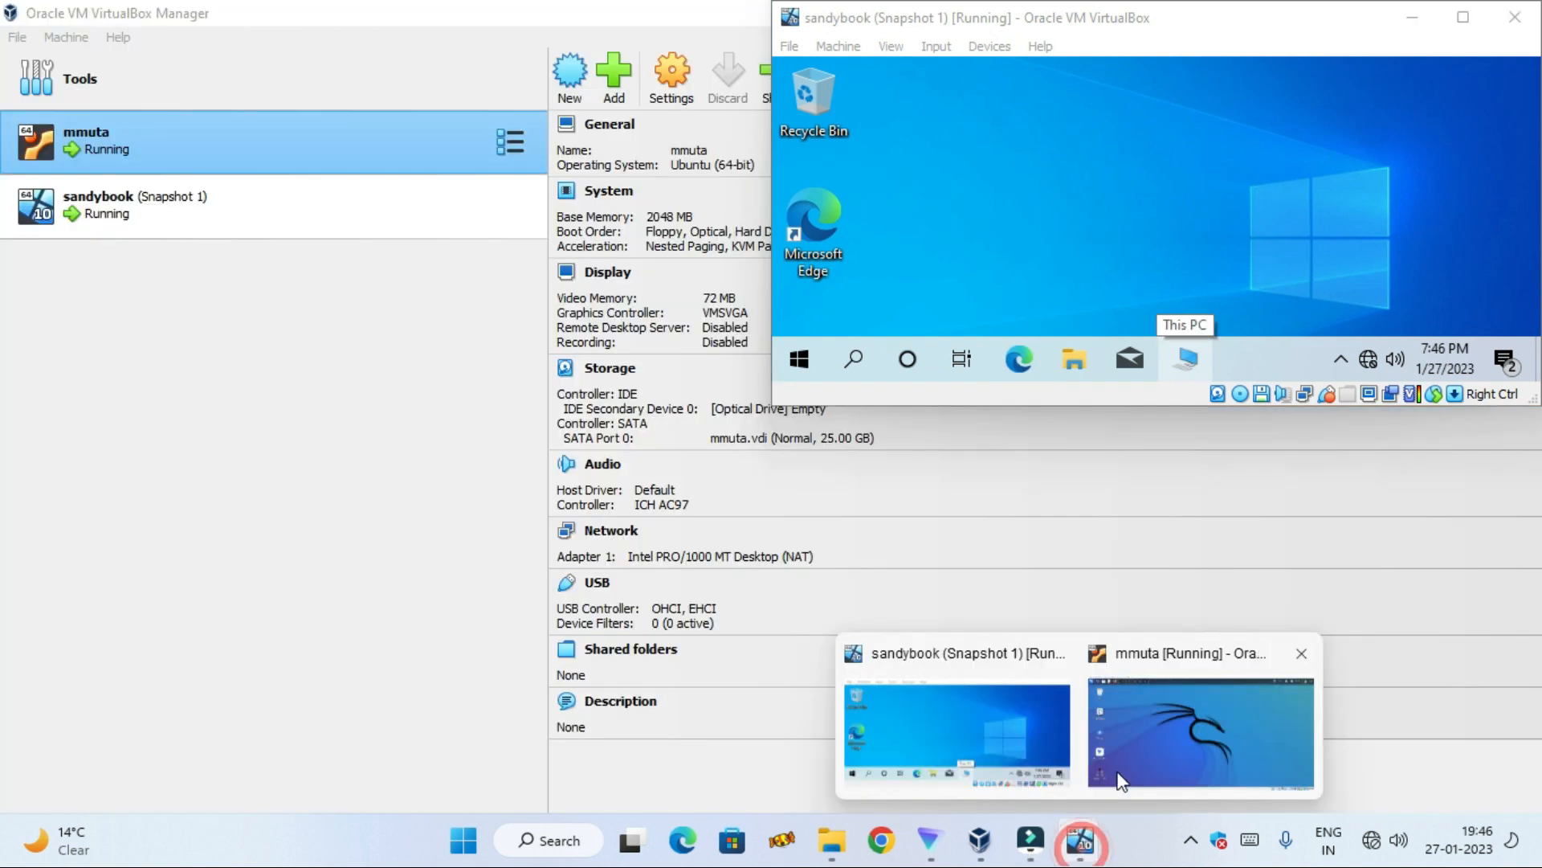
click(1121, 775)
mouse_move(1462, 21)
click(1380, 182)
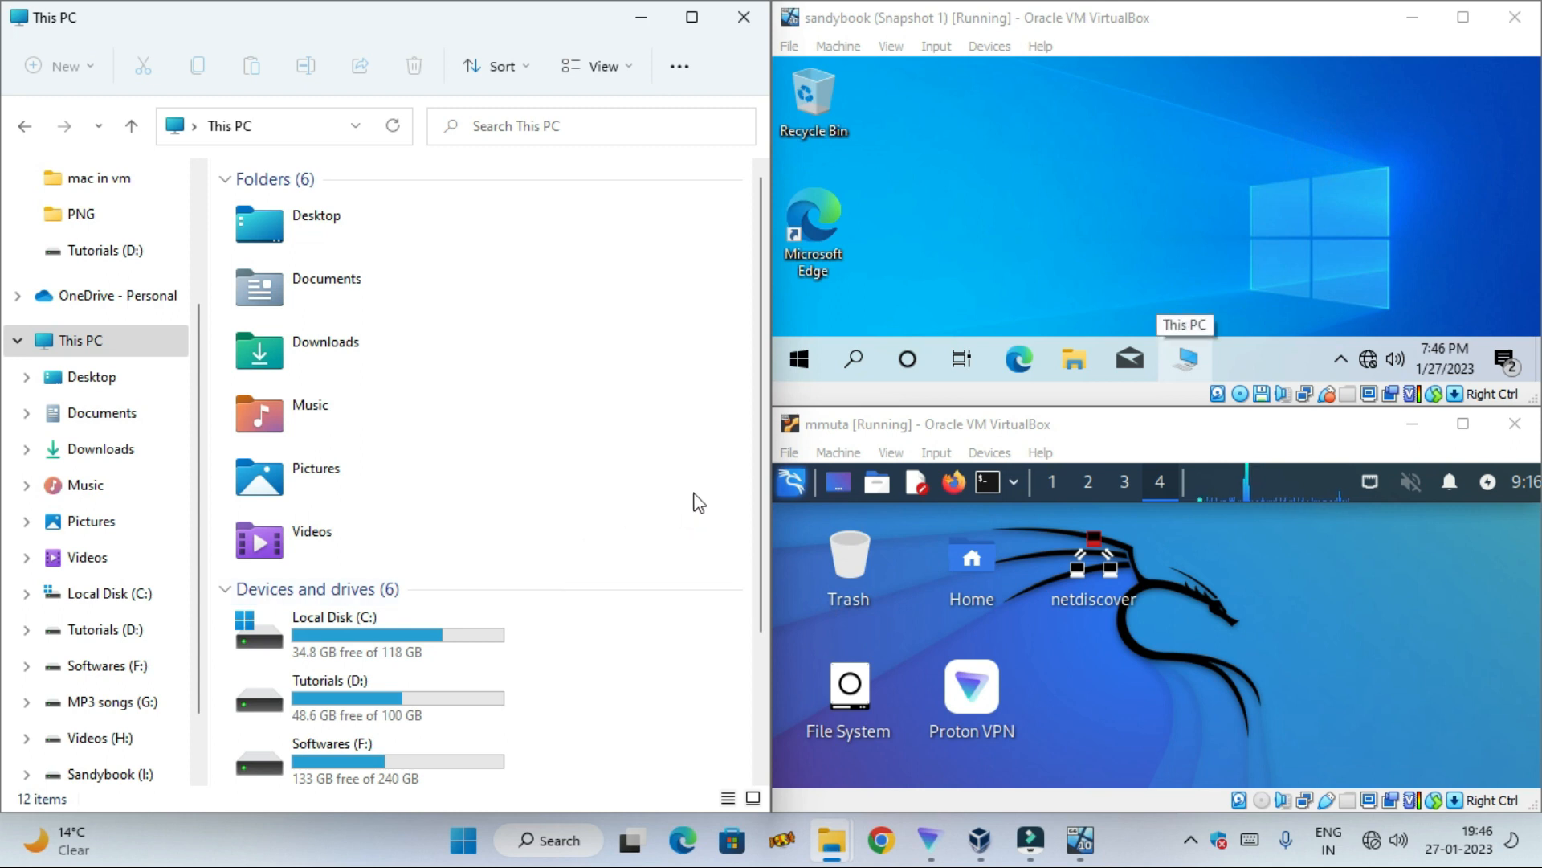
Examine the folders and drives in the host's This PC window and activate the mmuta machine beside it
scroll(697, 518, down, 3)
scroll(650, 515, up, 3)
scroll(530, 437, down, 3)
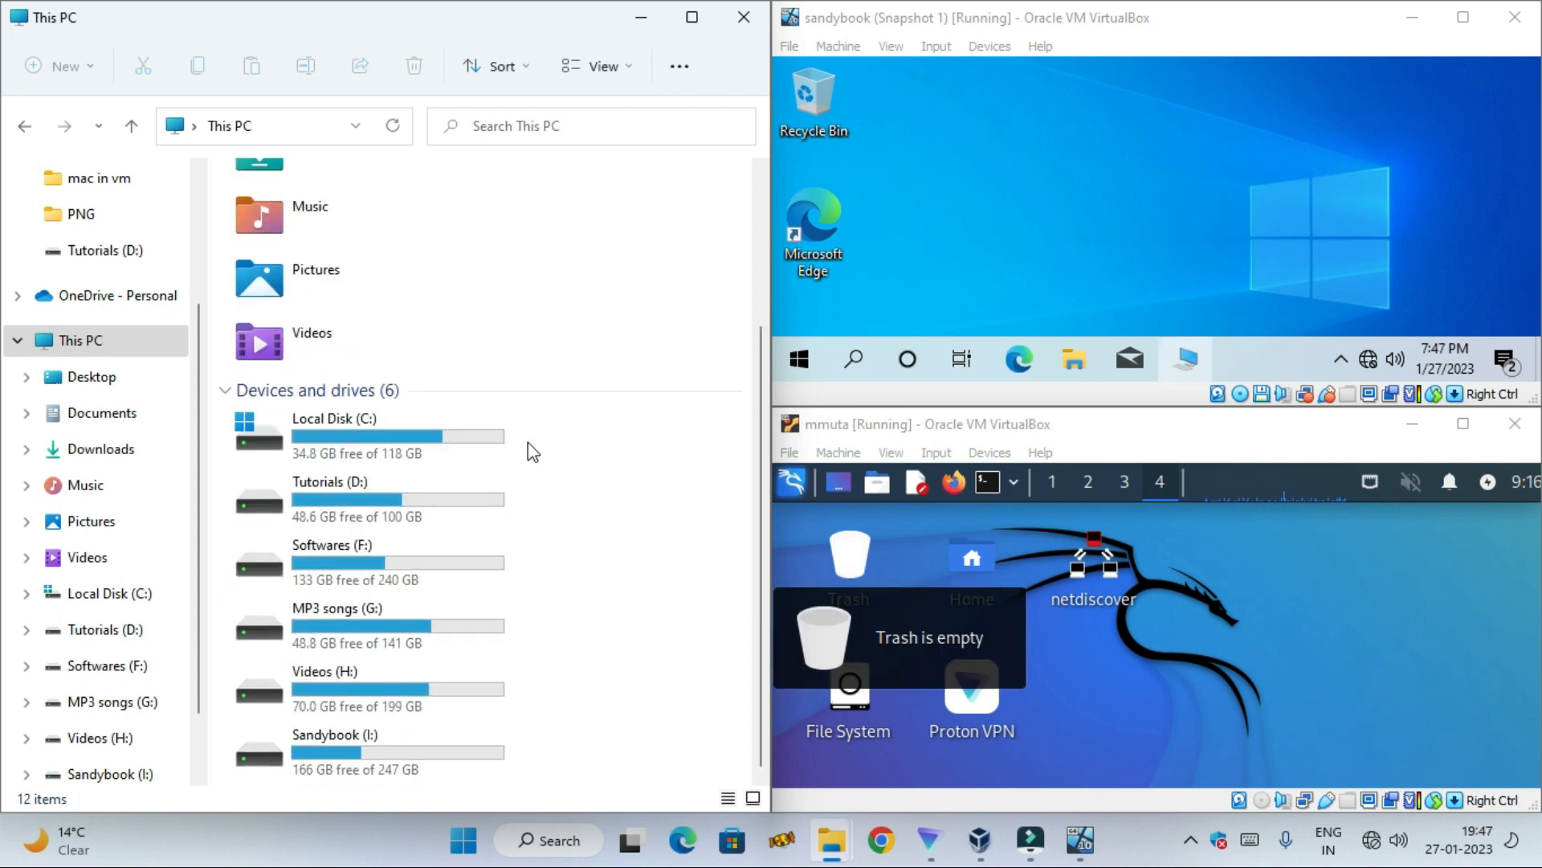
scroll(584, 536, up, 3)
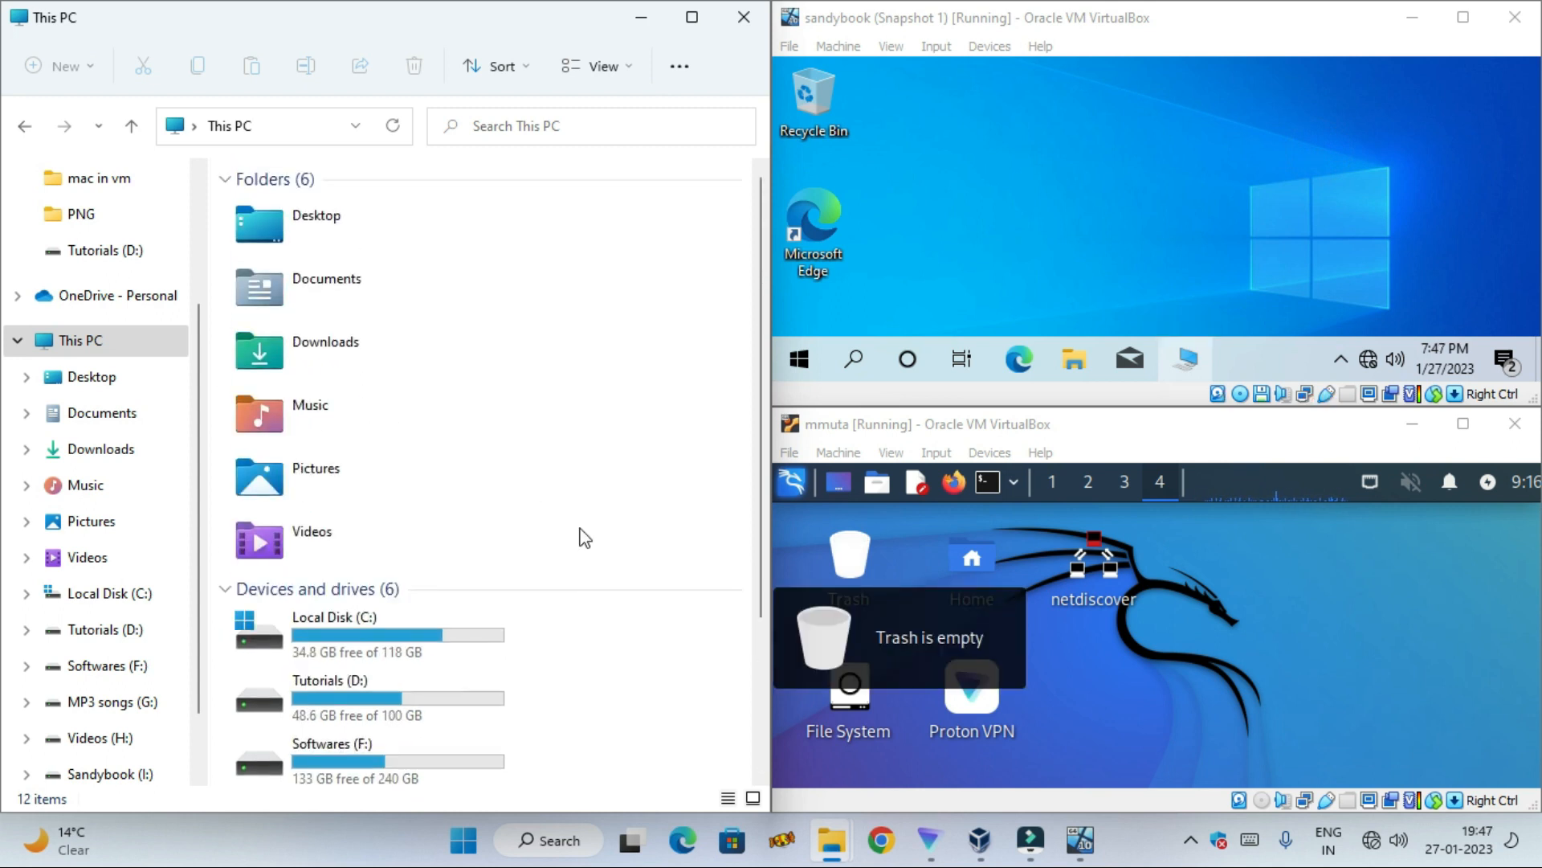
click(1165, 652)
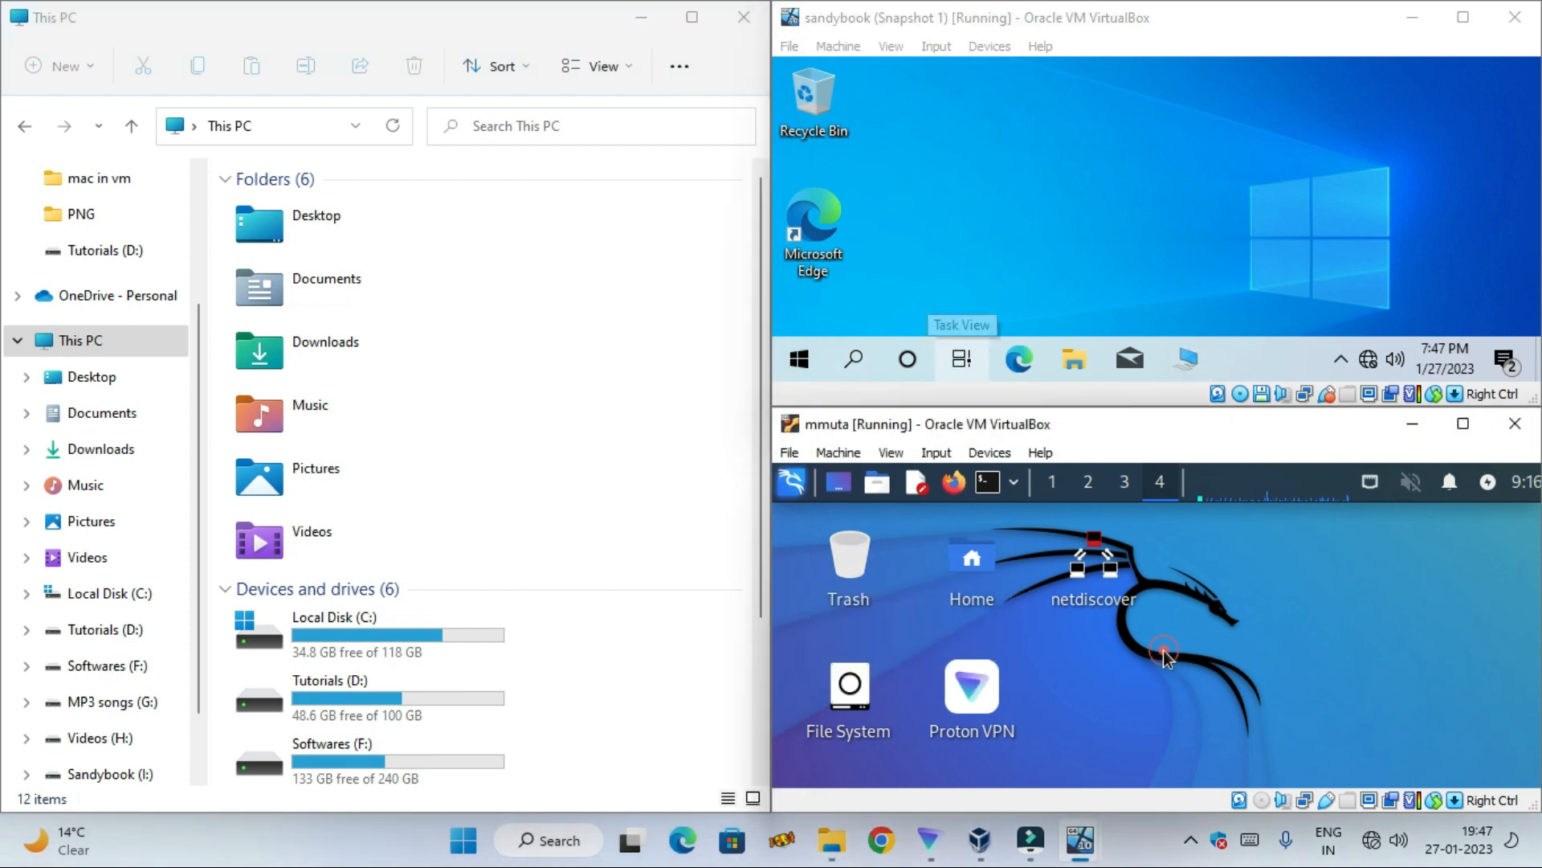
scroll(576, 619, down, 3)
scroll(420, 509, up, 3)
scroll(96, 418, up, 1)
scroll(85, 398, down, 3)
scroll(84, 492, up, 4)
scroll(96, 591, down, 4)
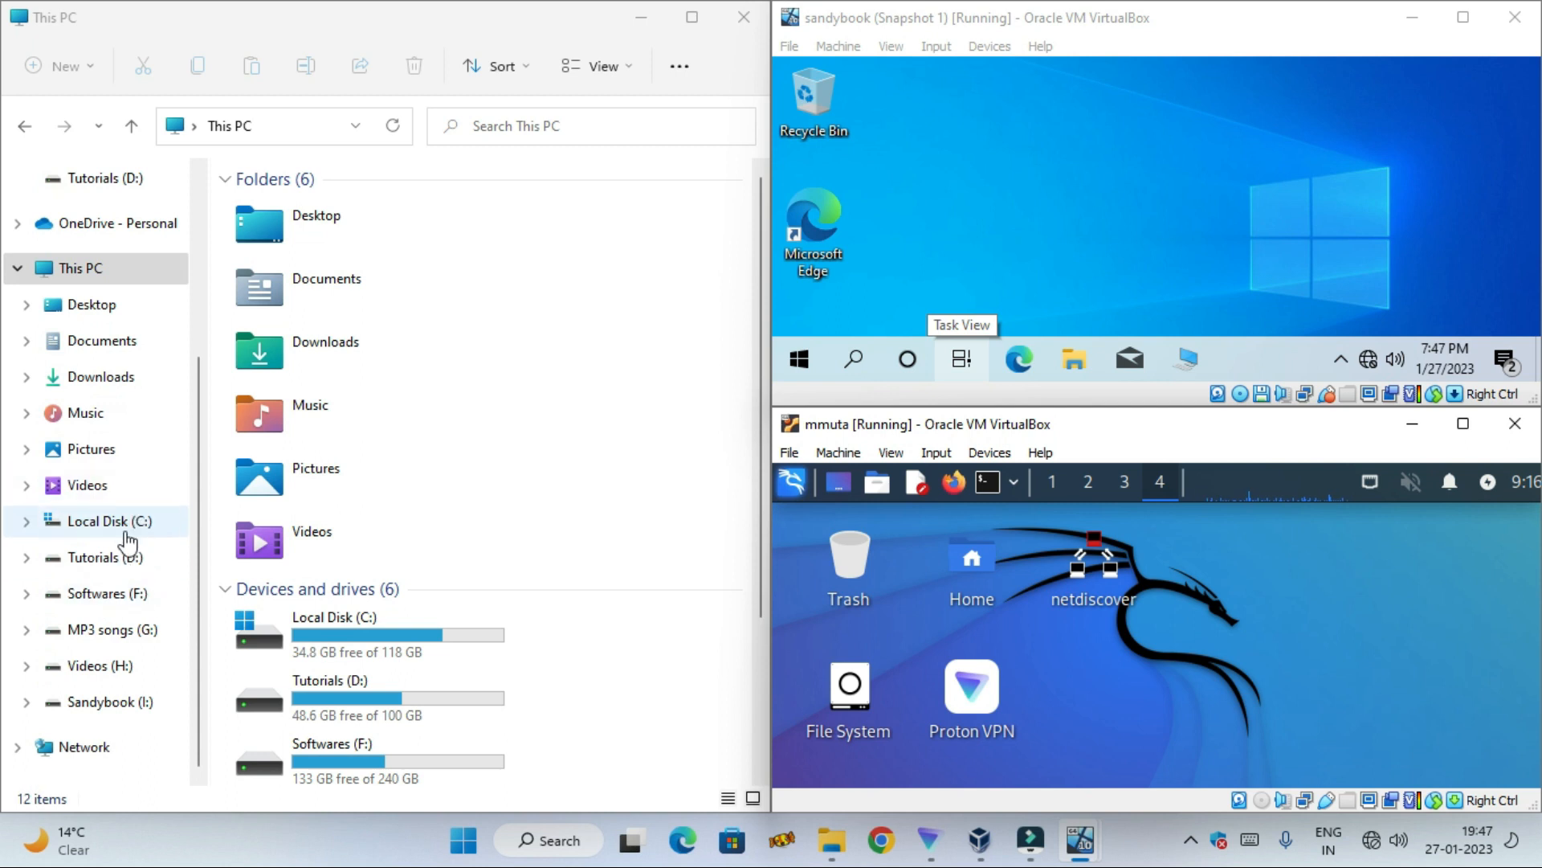
View the contents of the host's Tutorials (D:) drive and return to This PC
click(122, 555)
scroll(128, 450, up, 3)
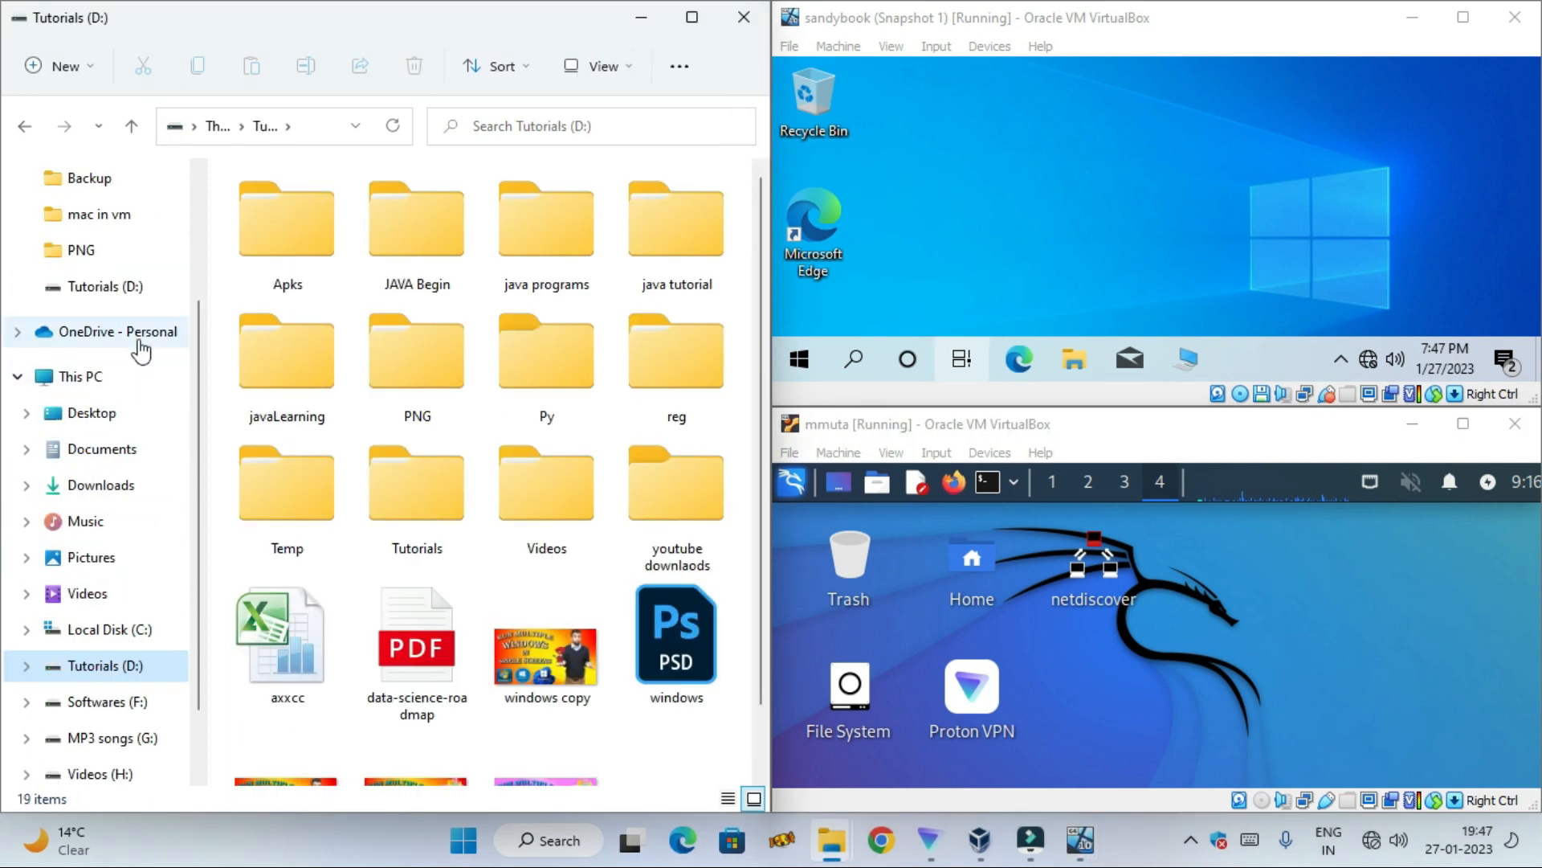
click(104, 378)
scroll(545, 474, down, 2)
scroll(545, 476, up, 2)
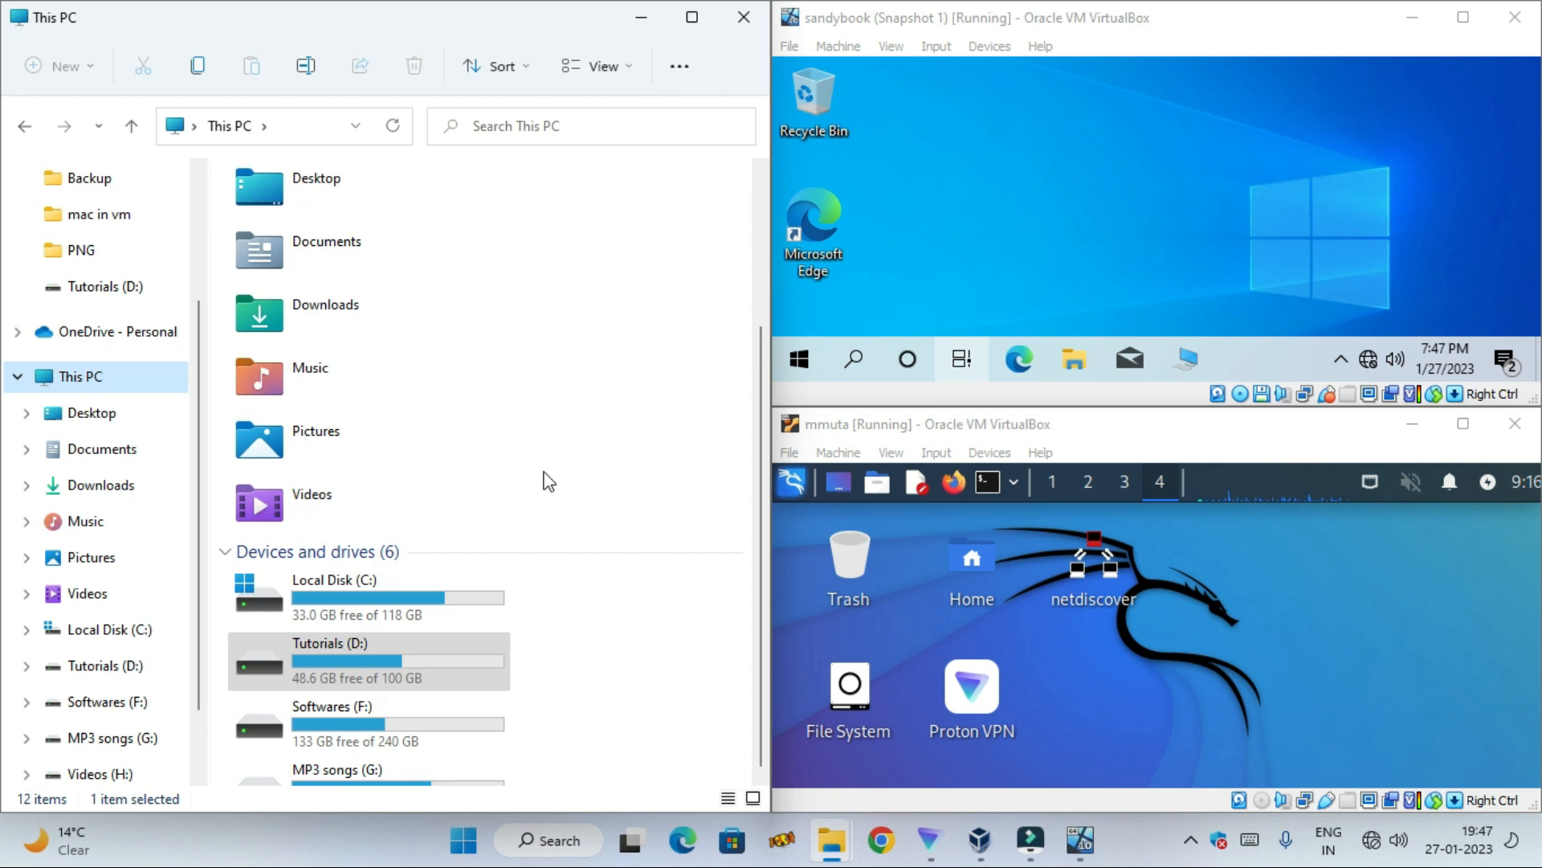
Create a new Rich Text Document on the sandybook machine's desktop, and briefly open and close its Start menu
click(1059, 197)
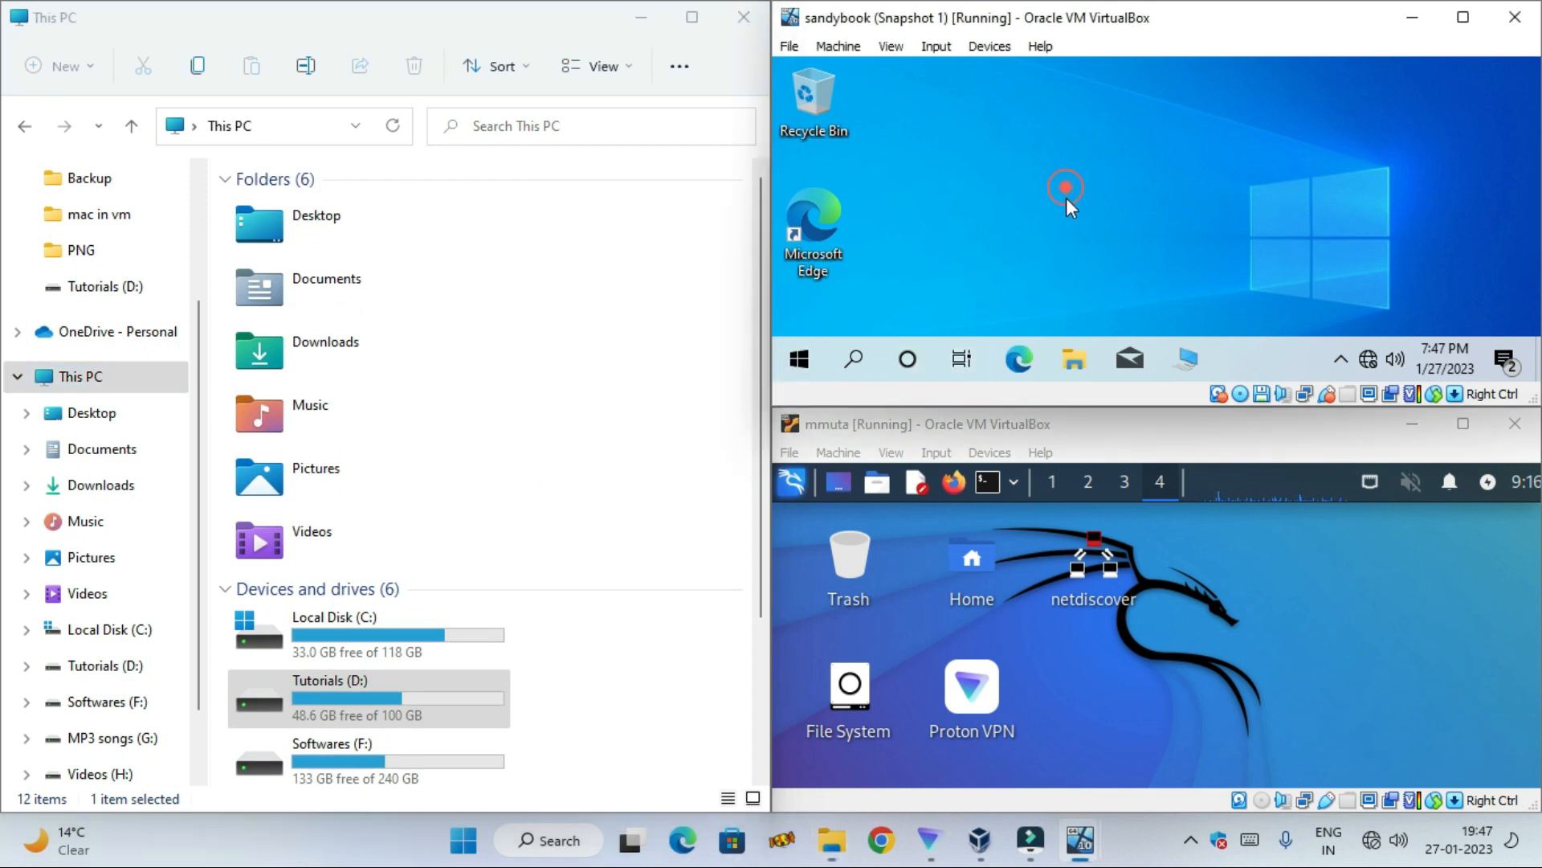
right_click(991, 184)
click(1073, 265)
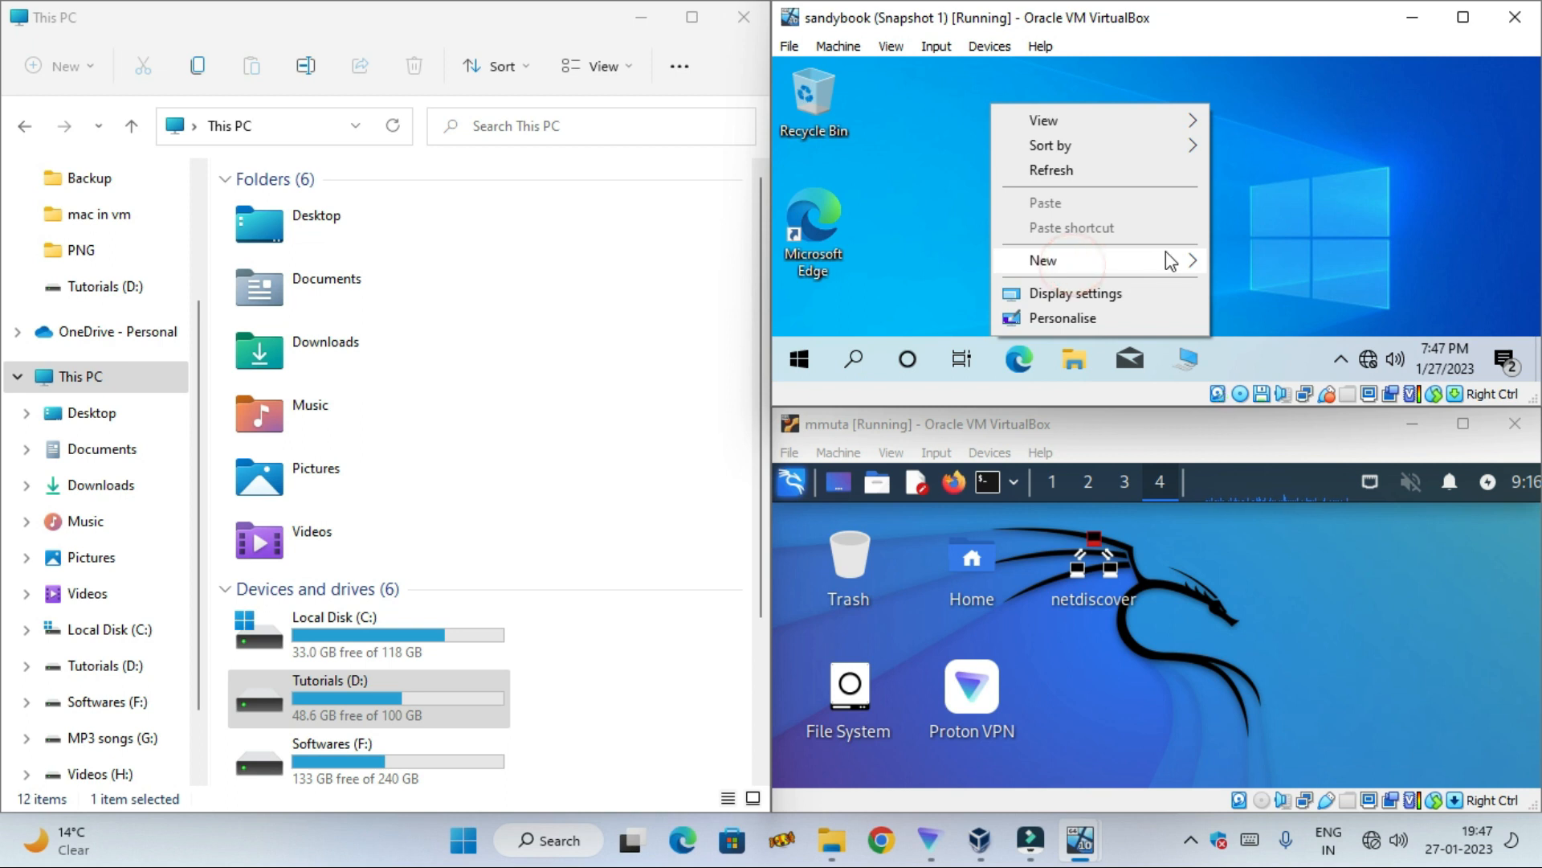
click(1269, 207)
click(800, 359)
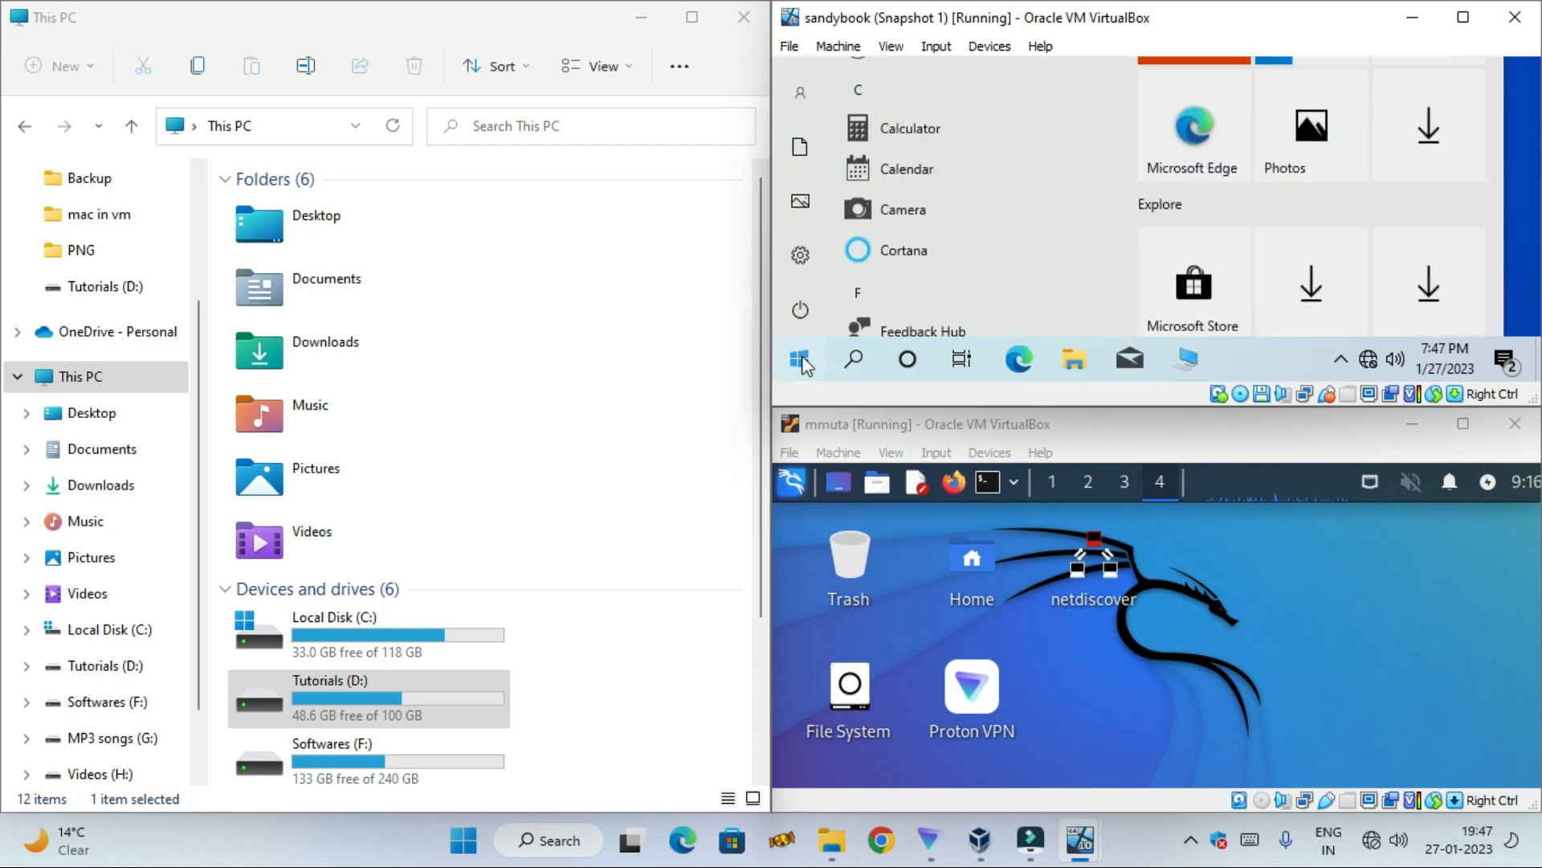
click(1526, 212)
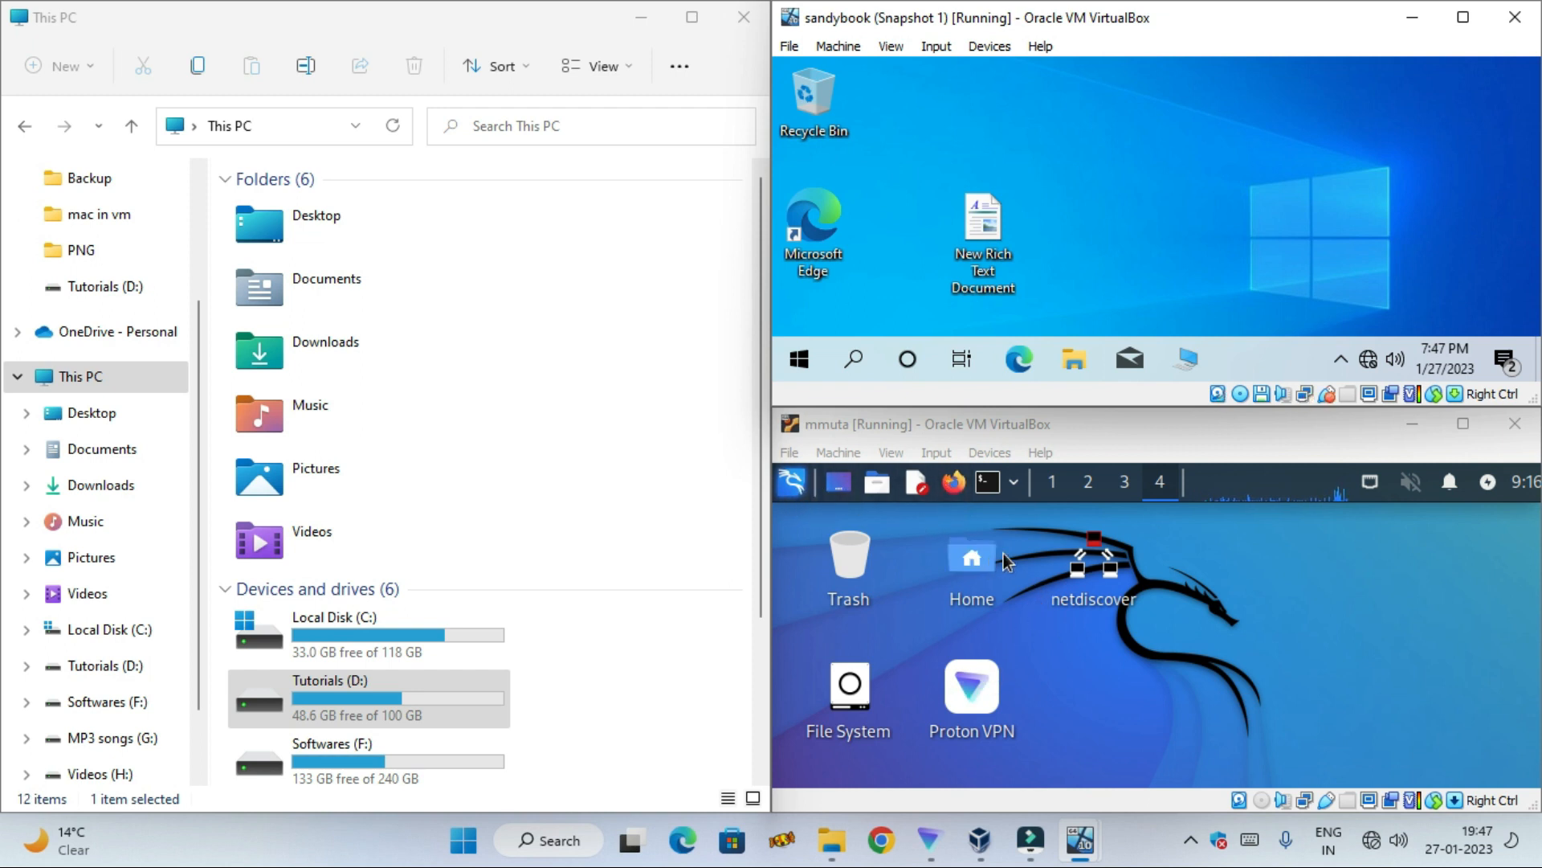
Switch the mmuta machine to workspace 2 and show its desktop
click(1087, 482)
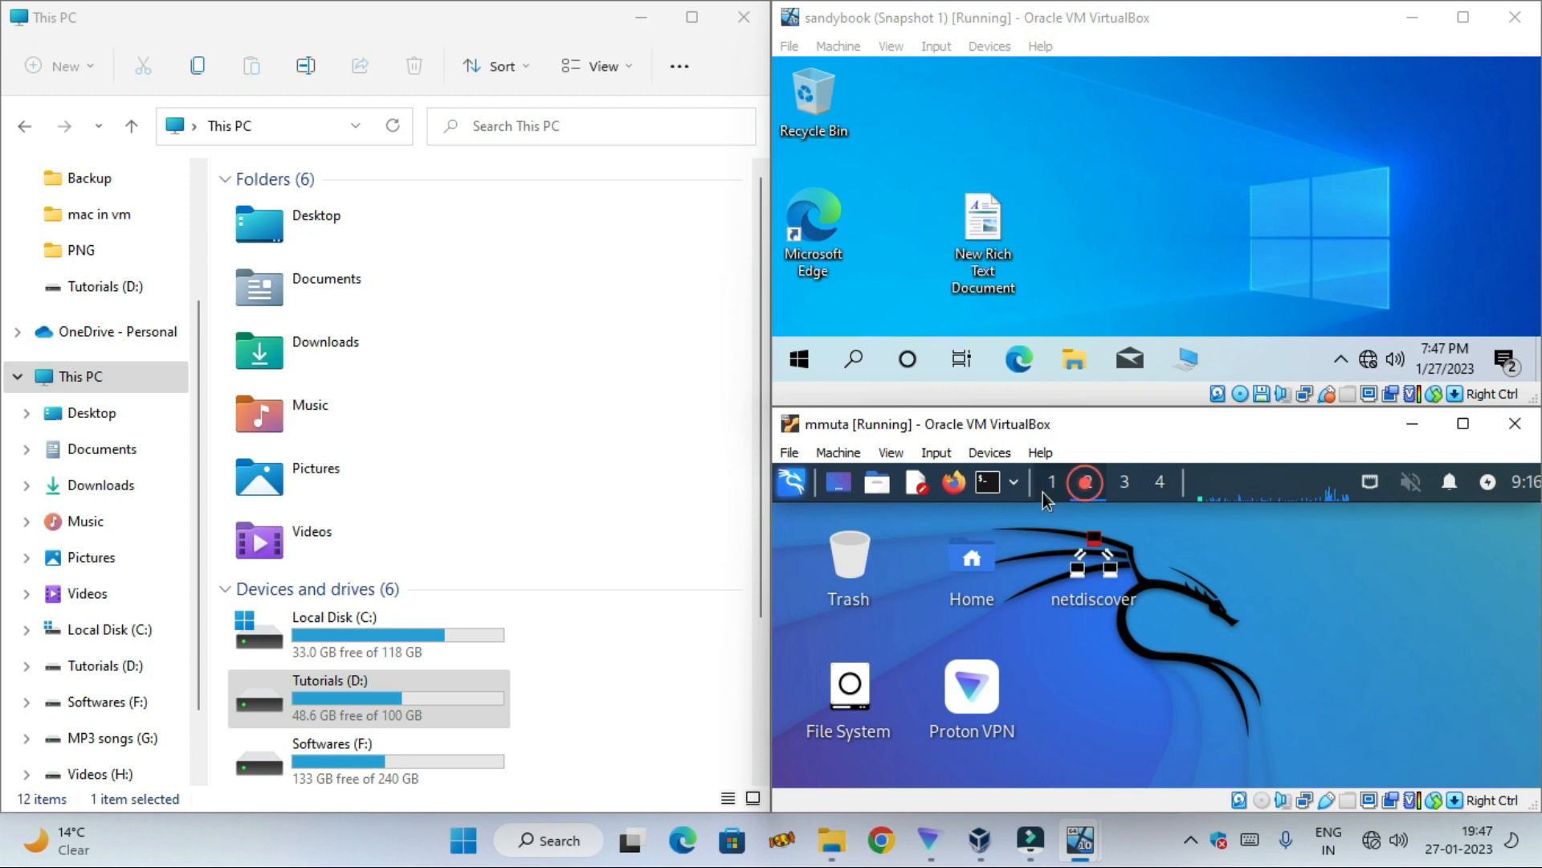
click(837, 494)
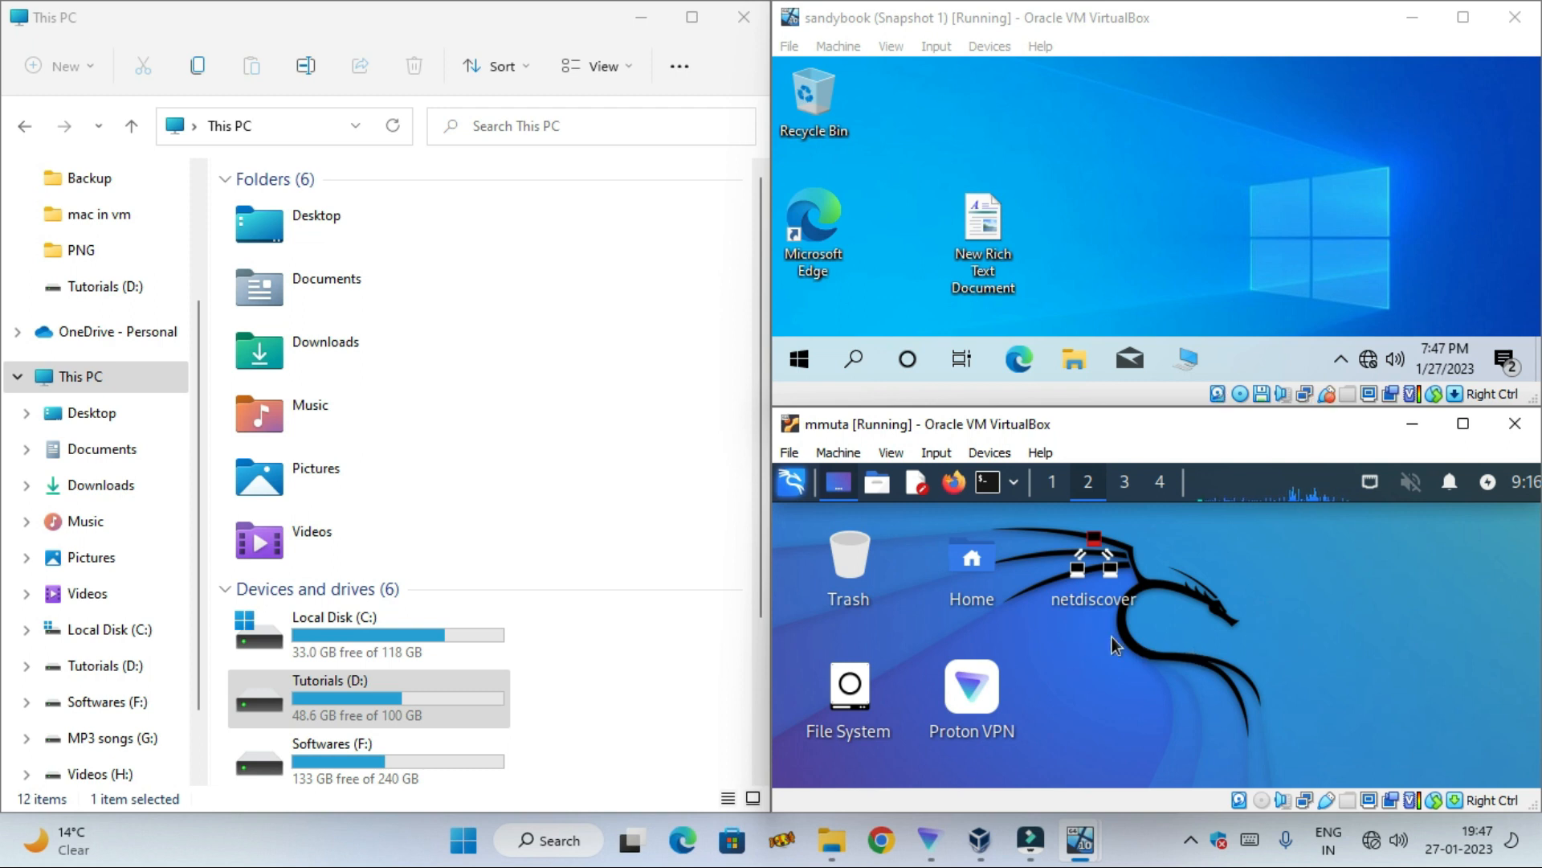
scroll(413, 530, down, 2)
scroll(413, 535, up, 2)
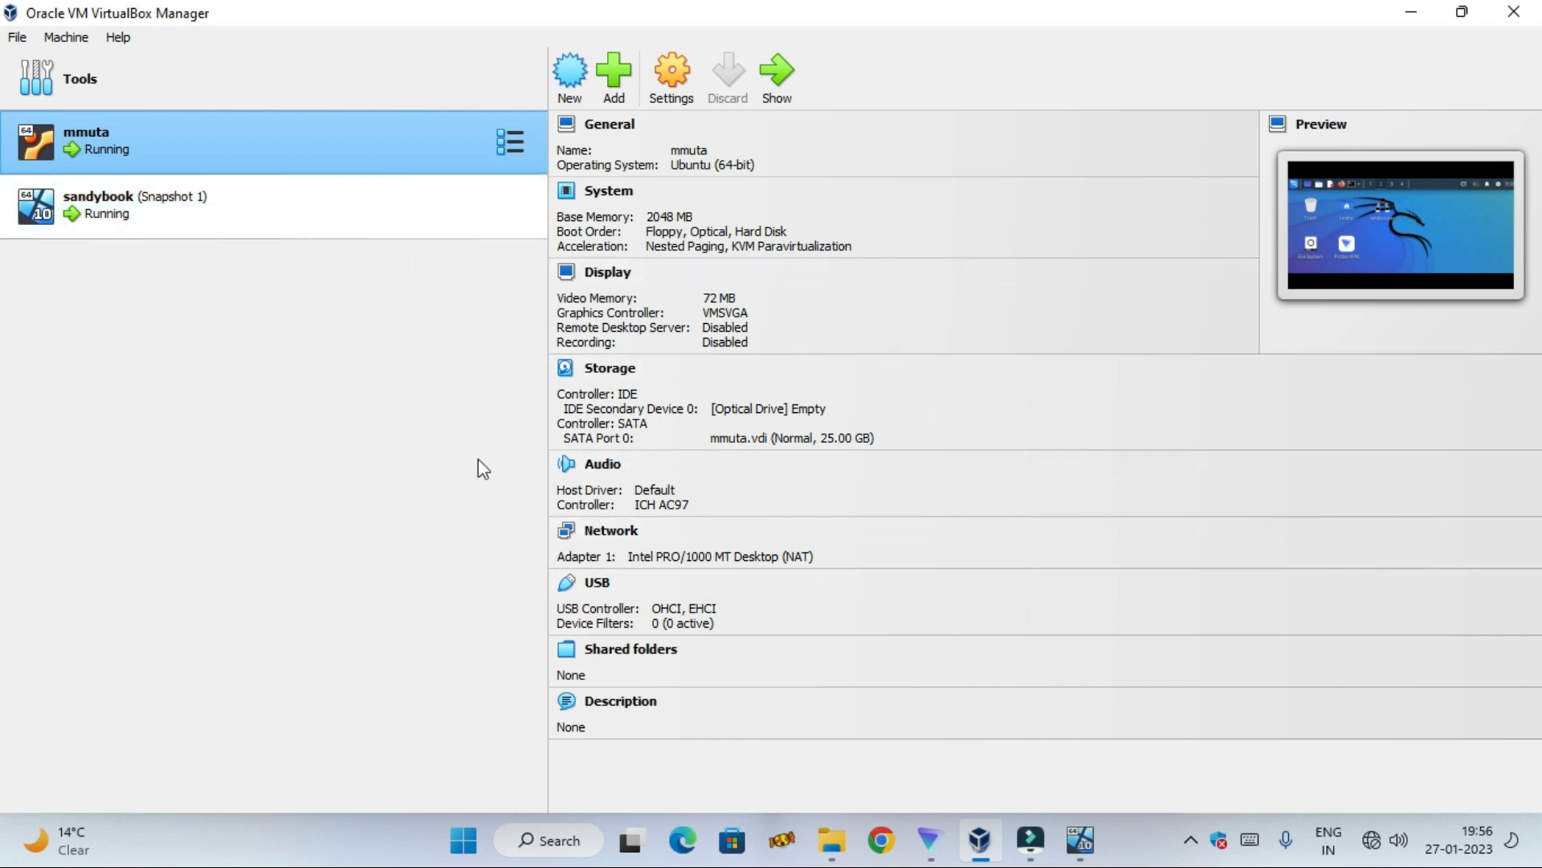
View the Create Virtual Machine dialog in VirtualBox Manager and close it without creating a machine
click(569, 72)
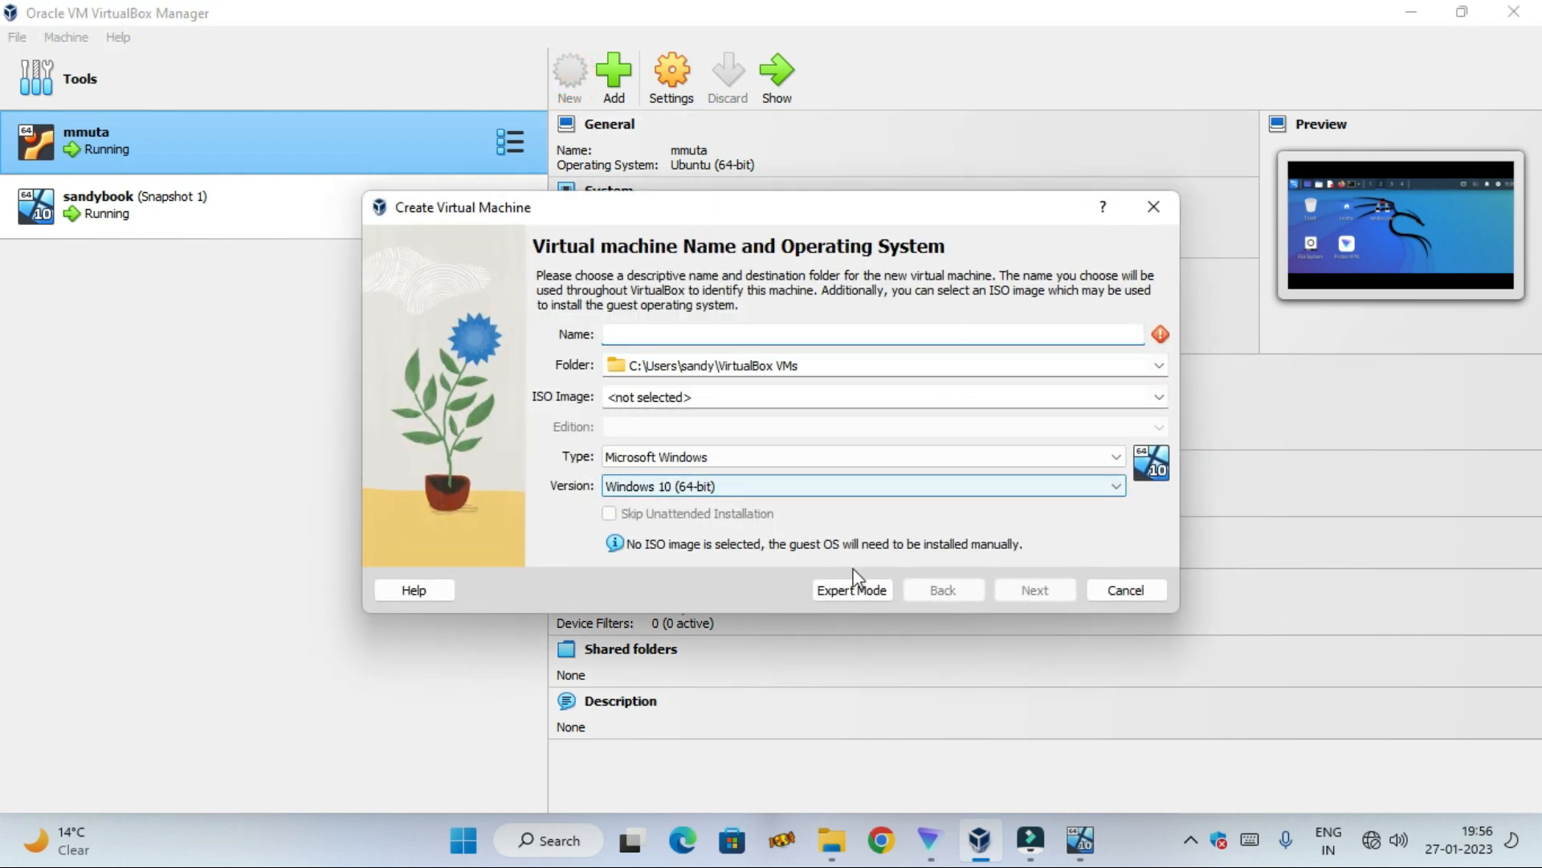
click(1155, 208)
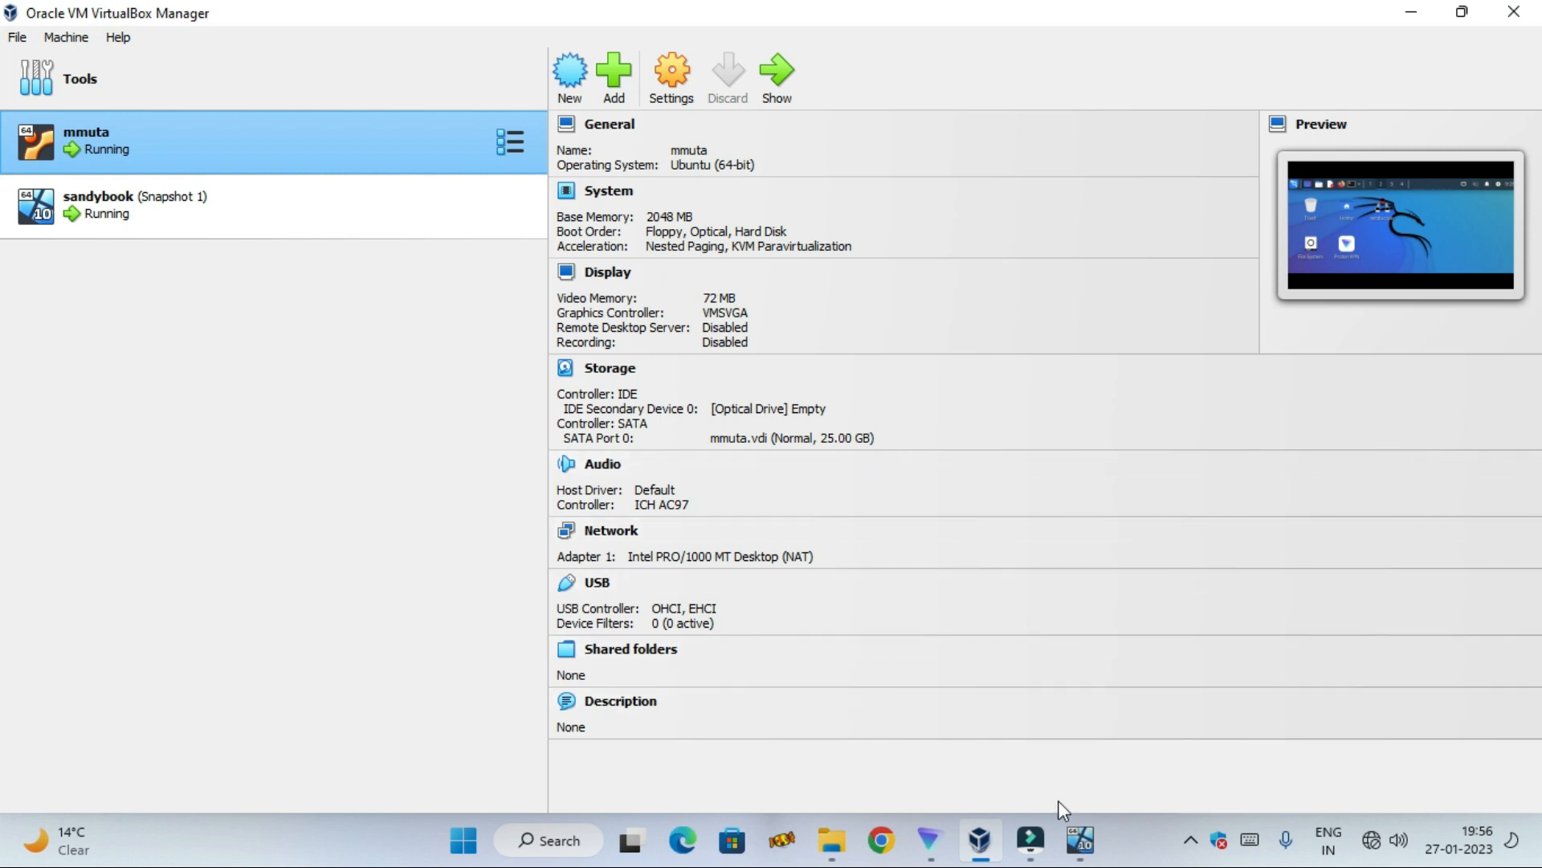
Bring back the snapped window group and activate the host's This PC, sandybook and mmuta windows in turn
mouse_move(1072, 842)
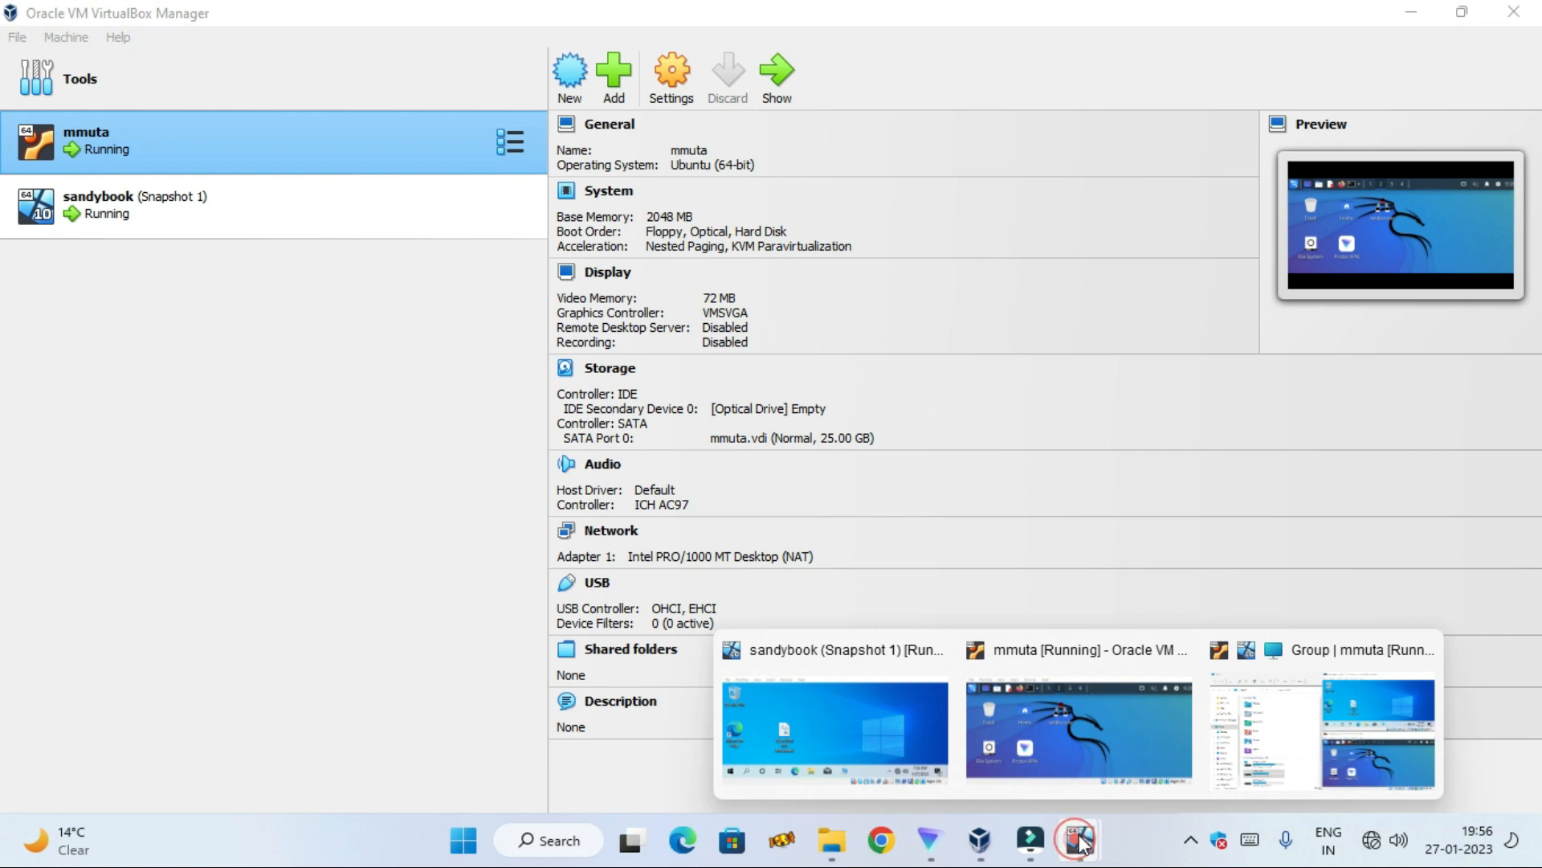
click(1265, 730)
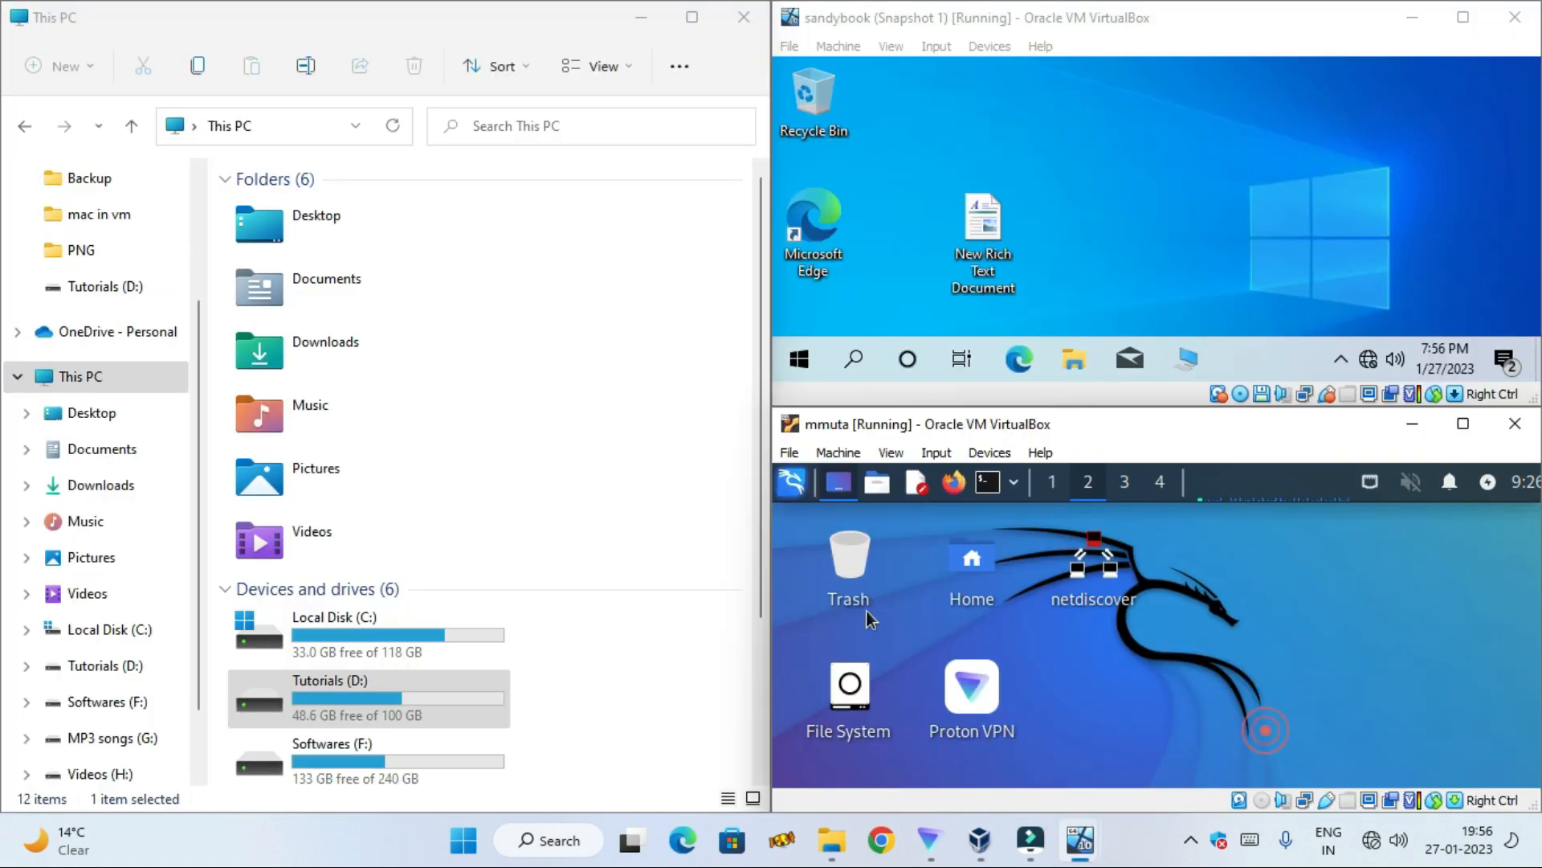
click(496, 407)
click(1165, 229)
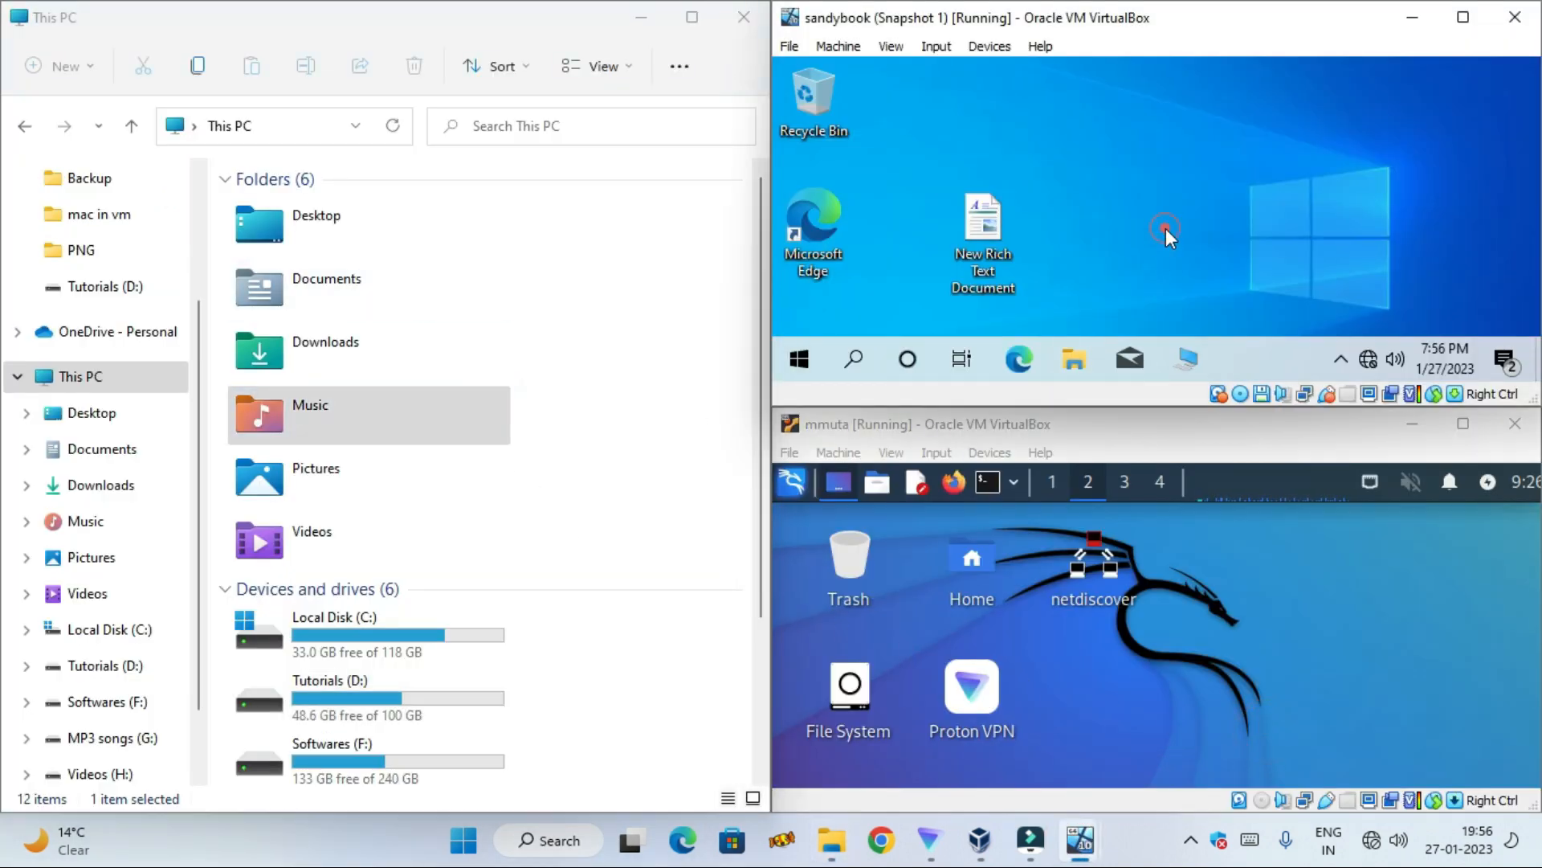
click(1263, 612)
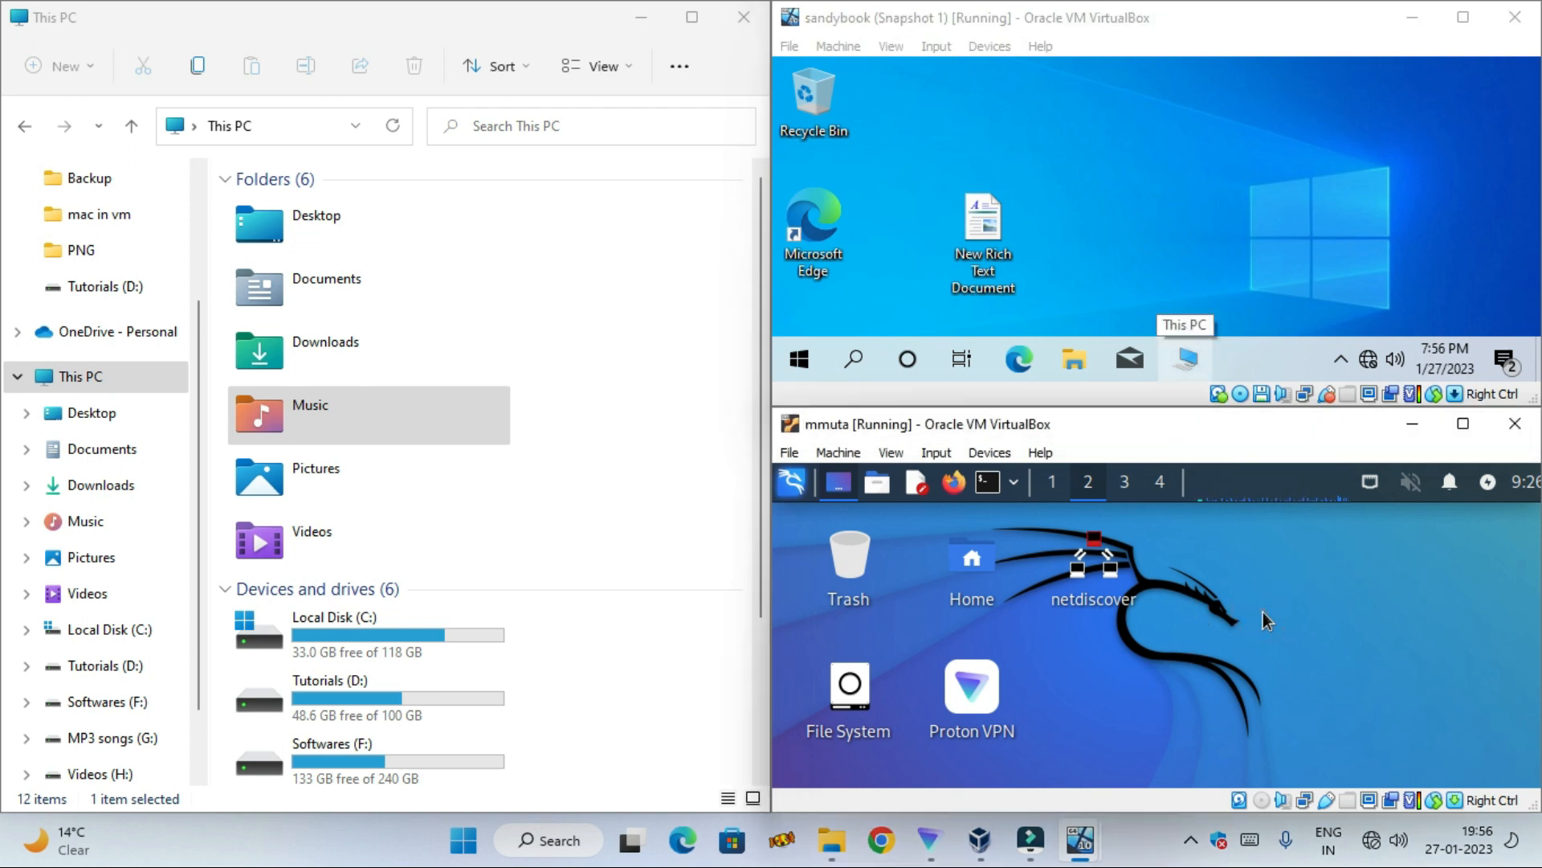